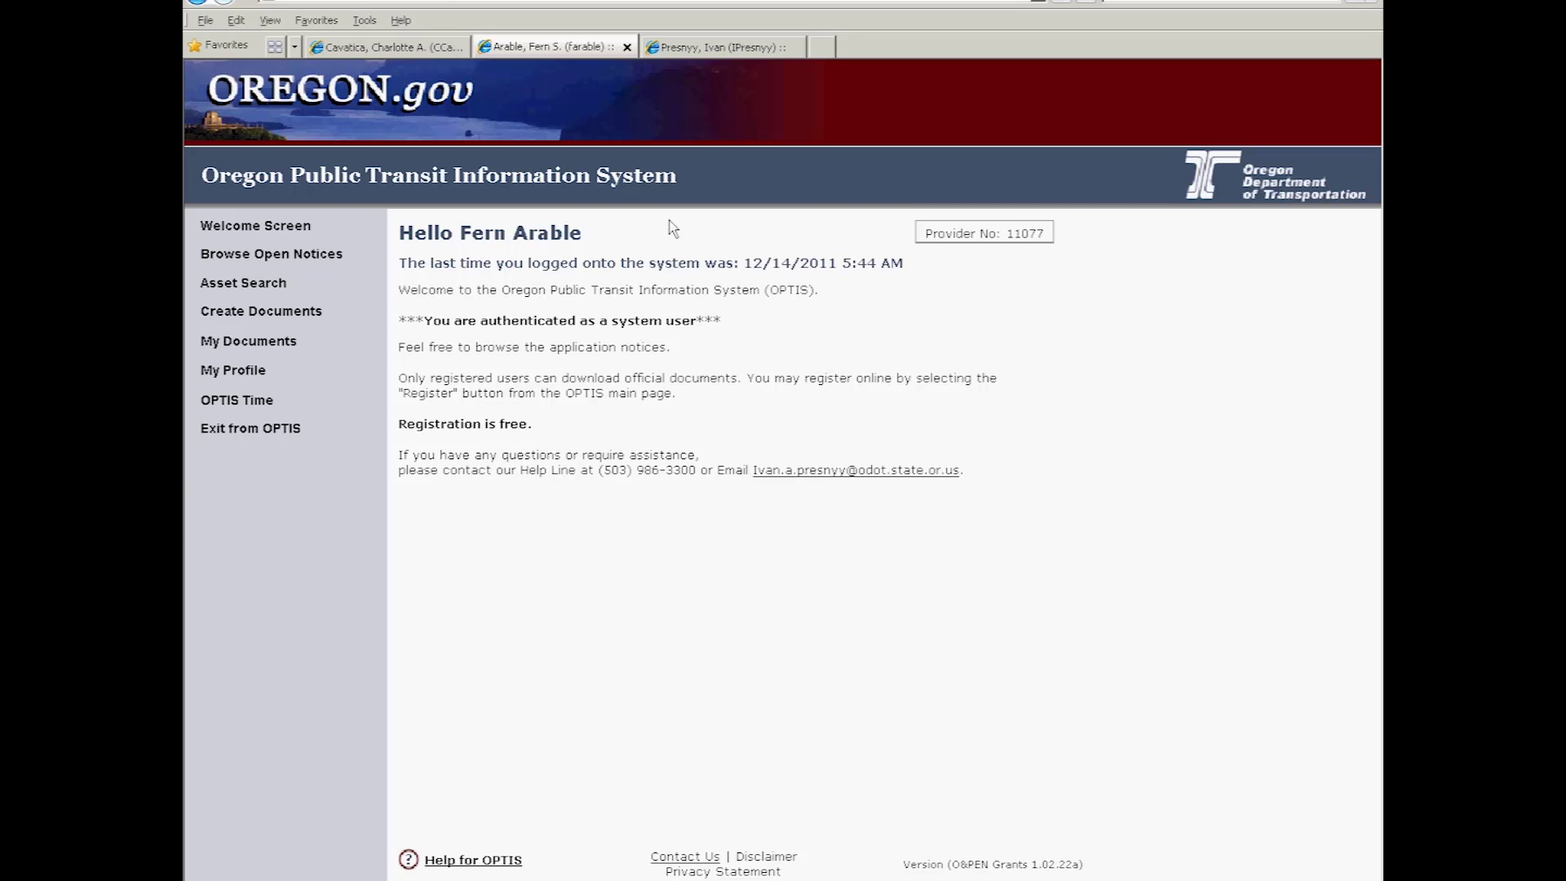
Start a new periodic report issued by Charlotte's Web Transit.
left_click(291, 314)
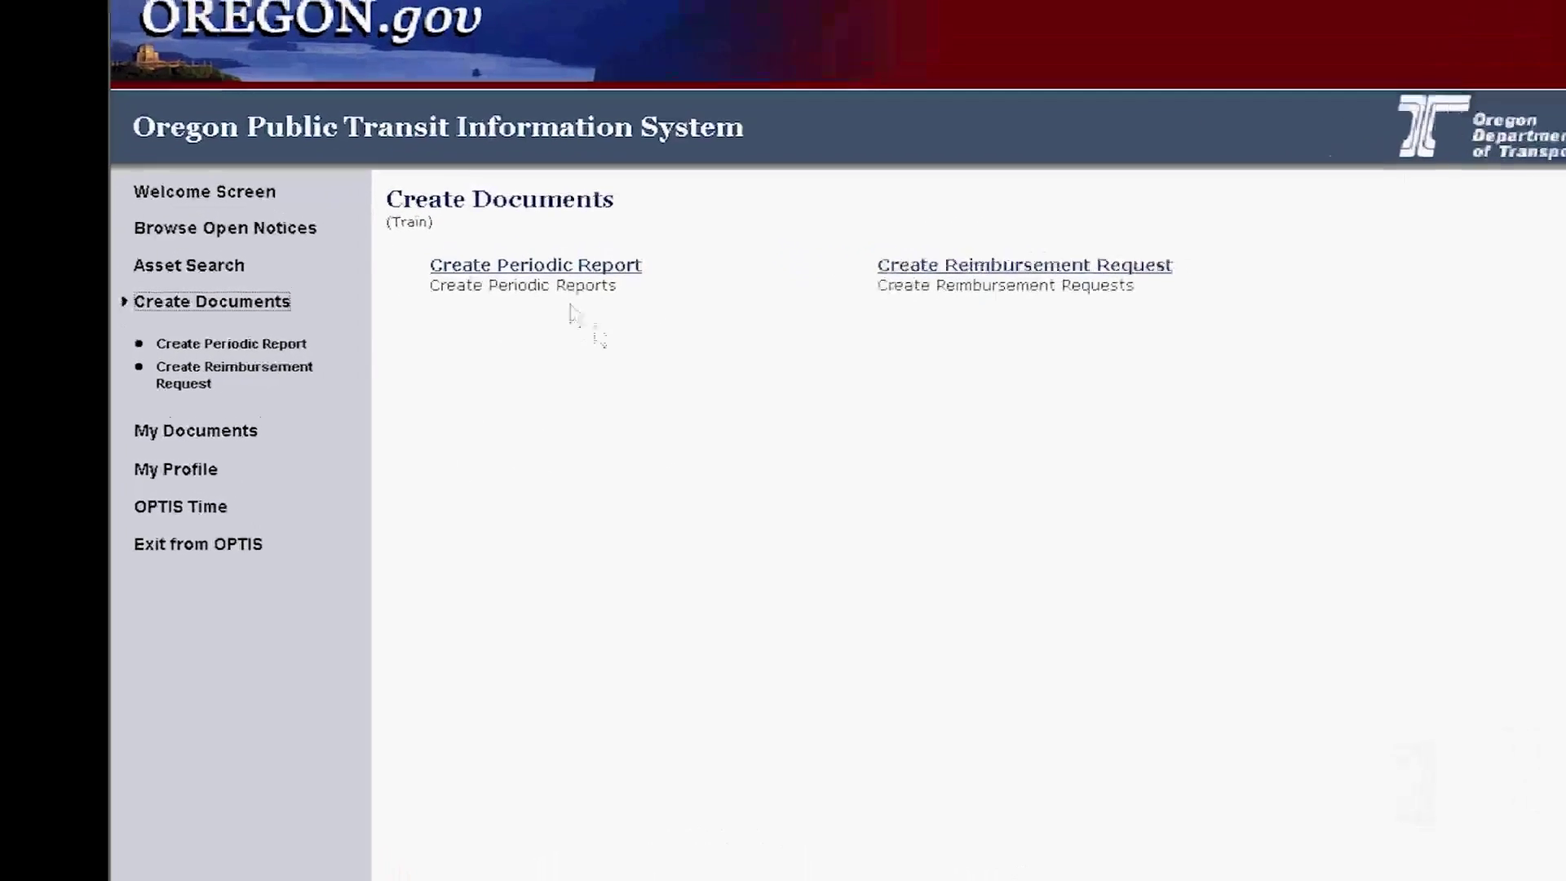
left_click(538, 284)
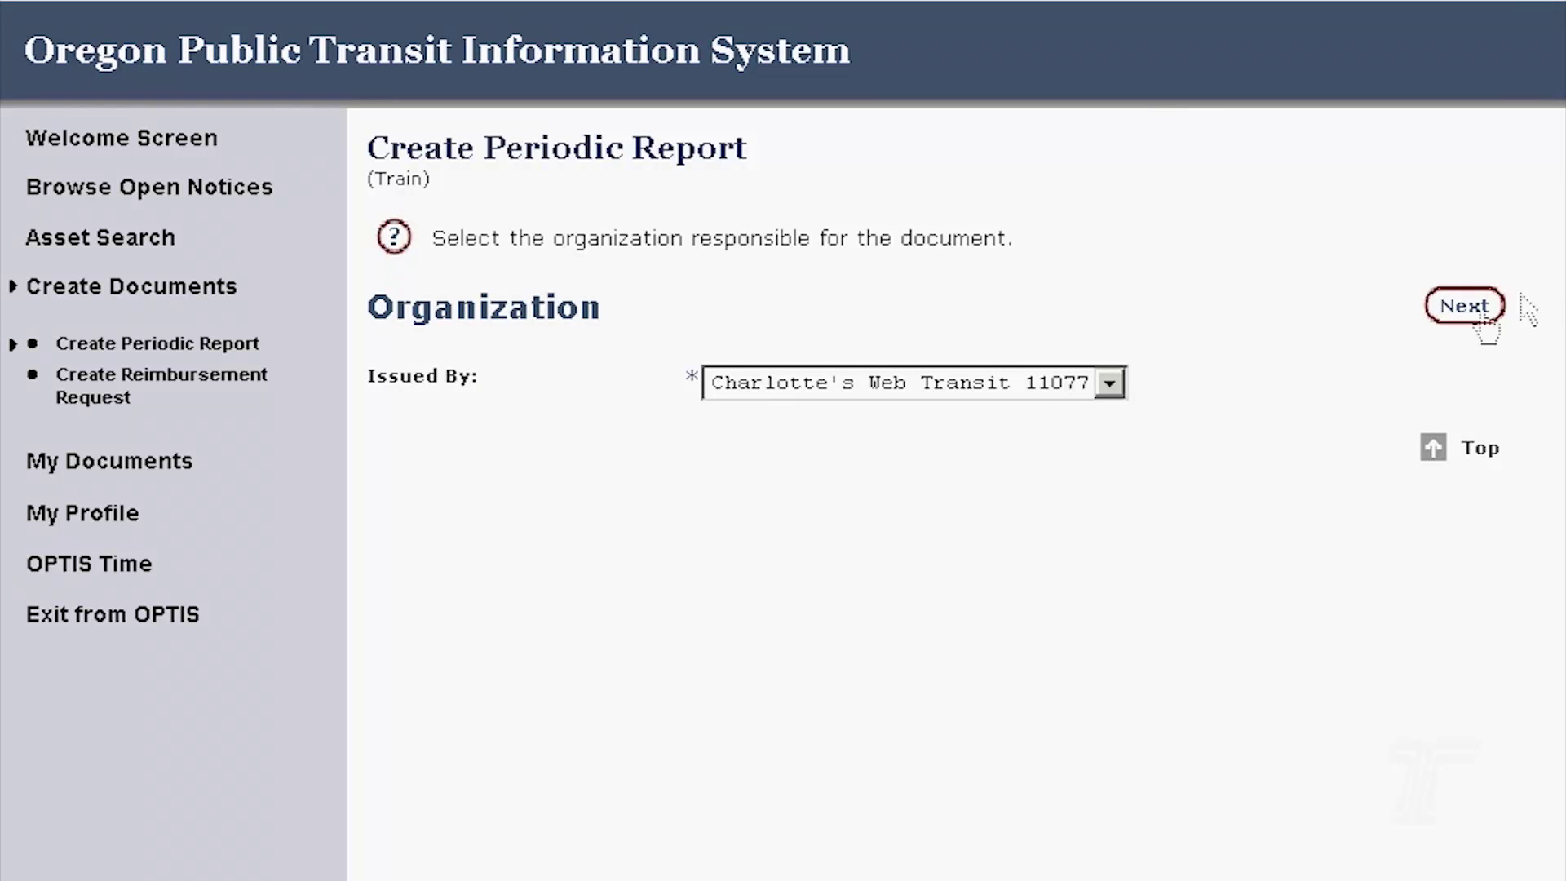
left_click(1468, 313)
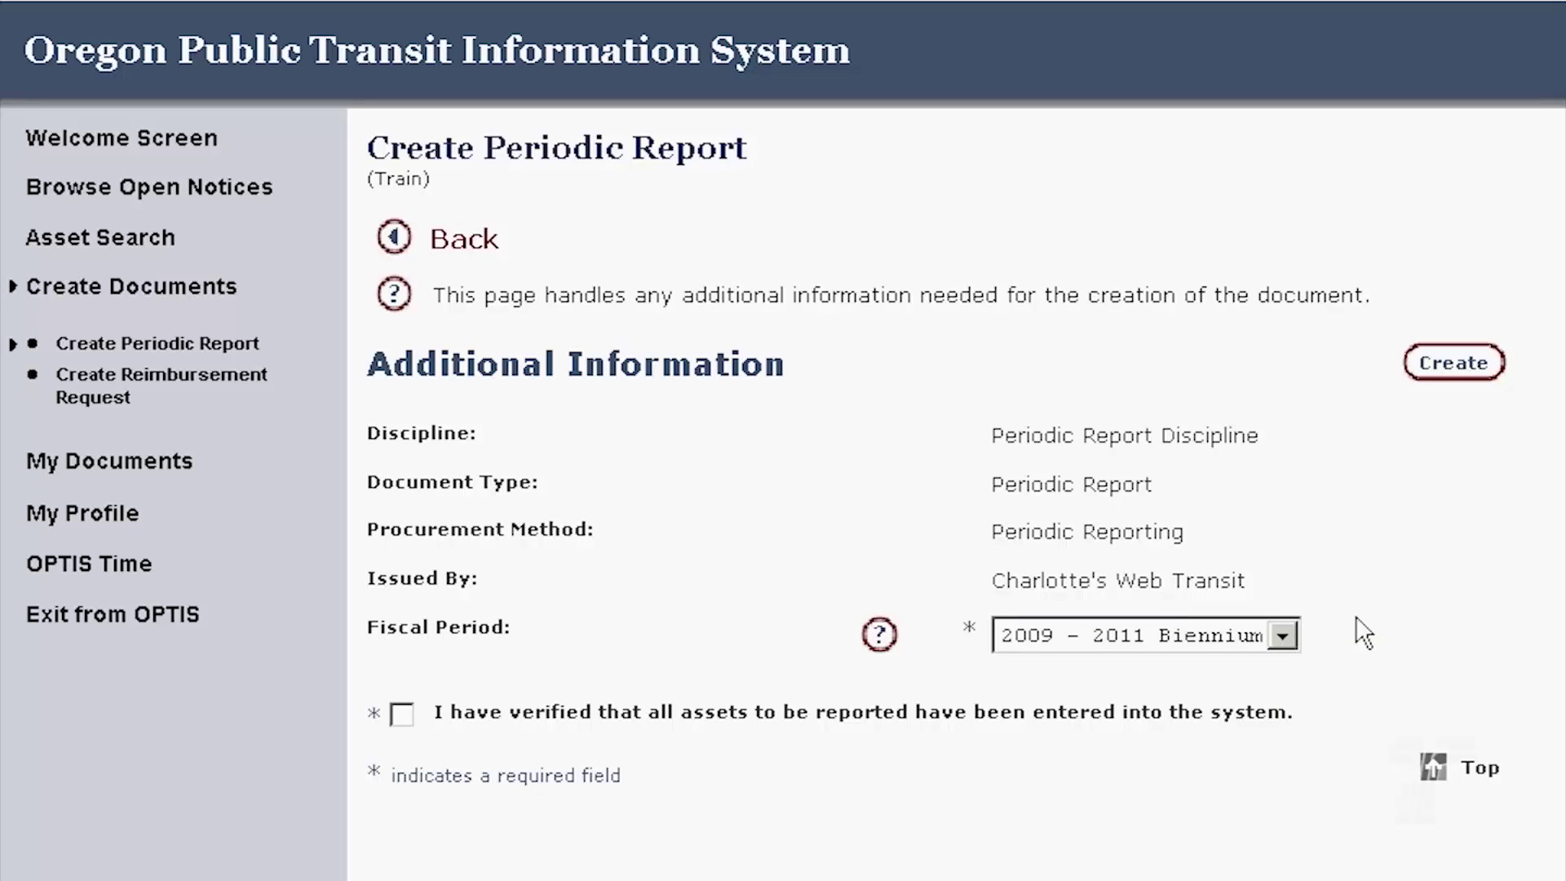
Create the report for the 2009 - 2011 Biennium fiscal period, confirming that all assets to be reported have been entered.
left_click(1284, 637)
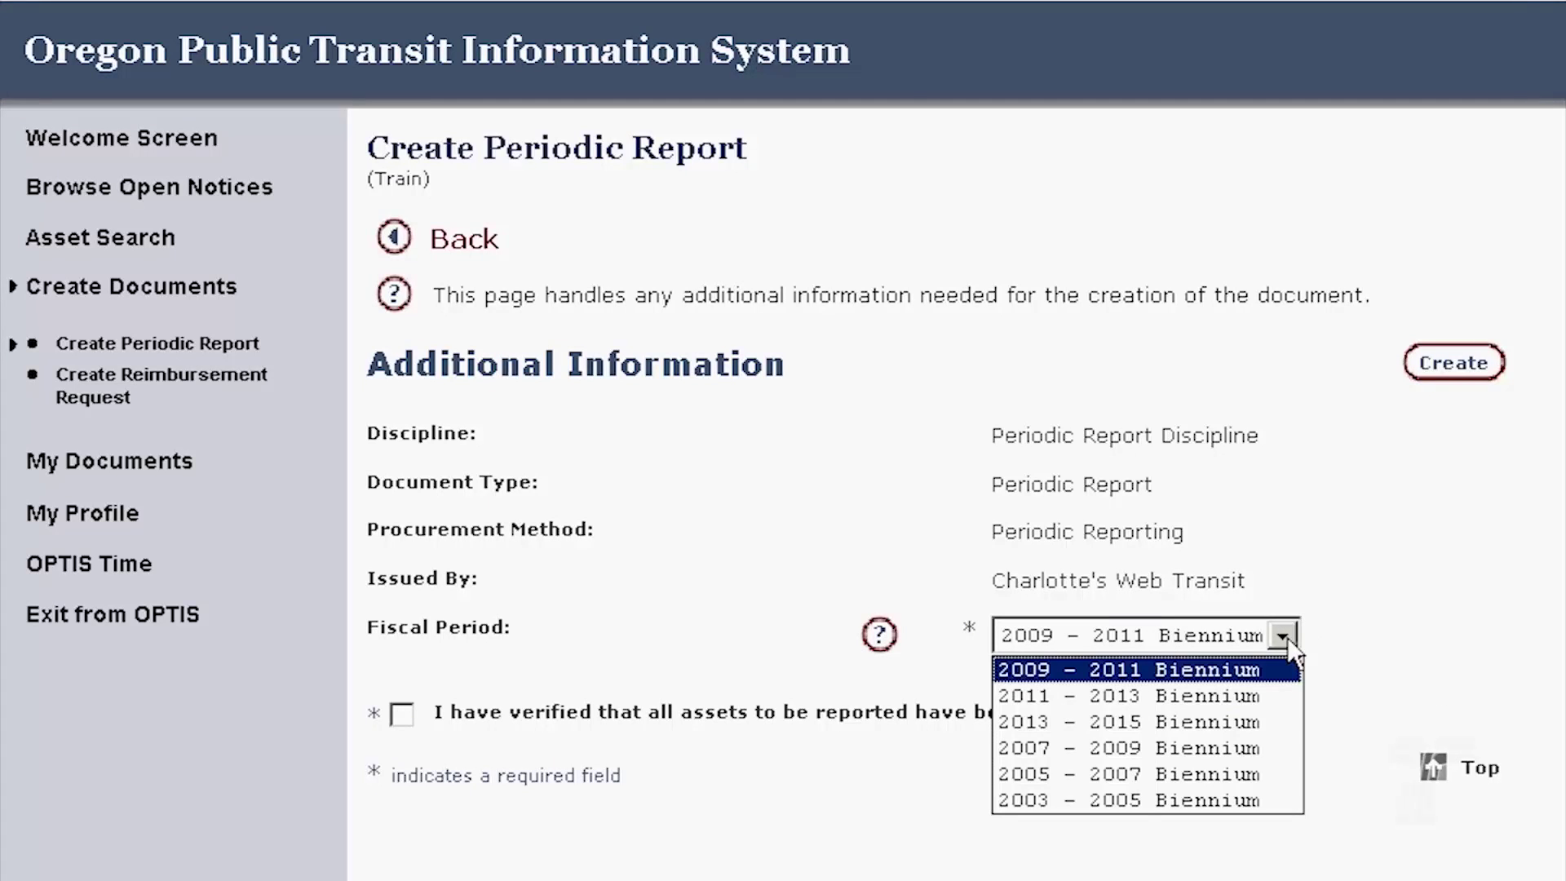
left_click(1285, 637)
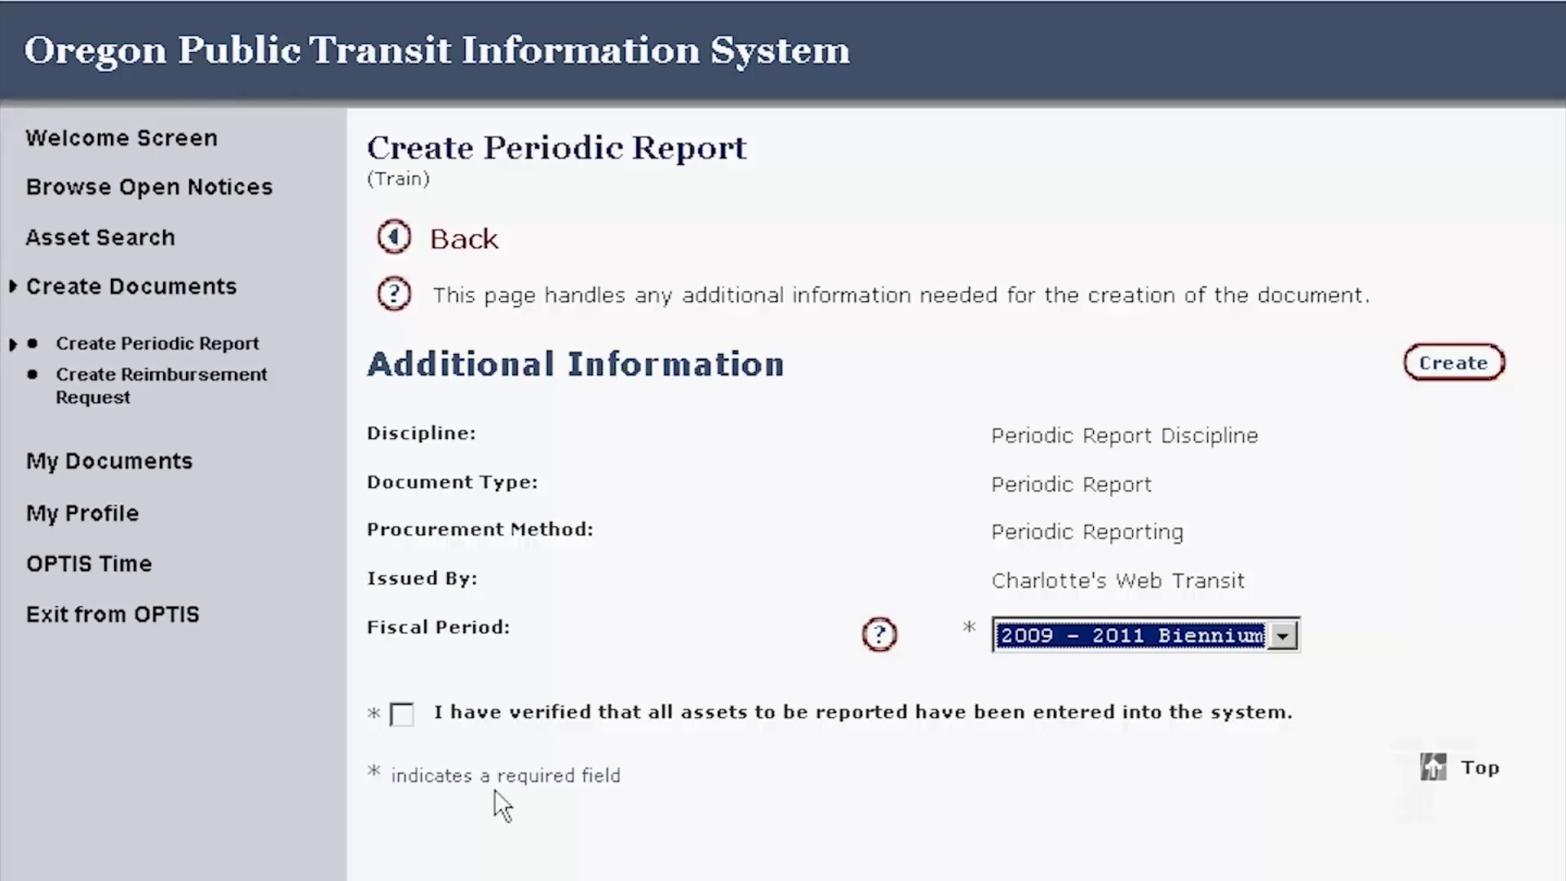
left_click(401, 715)
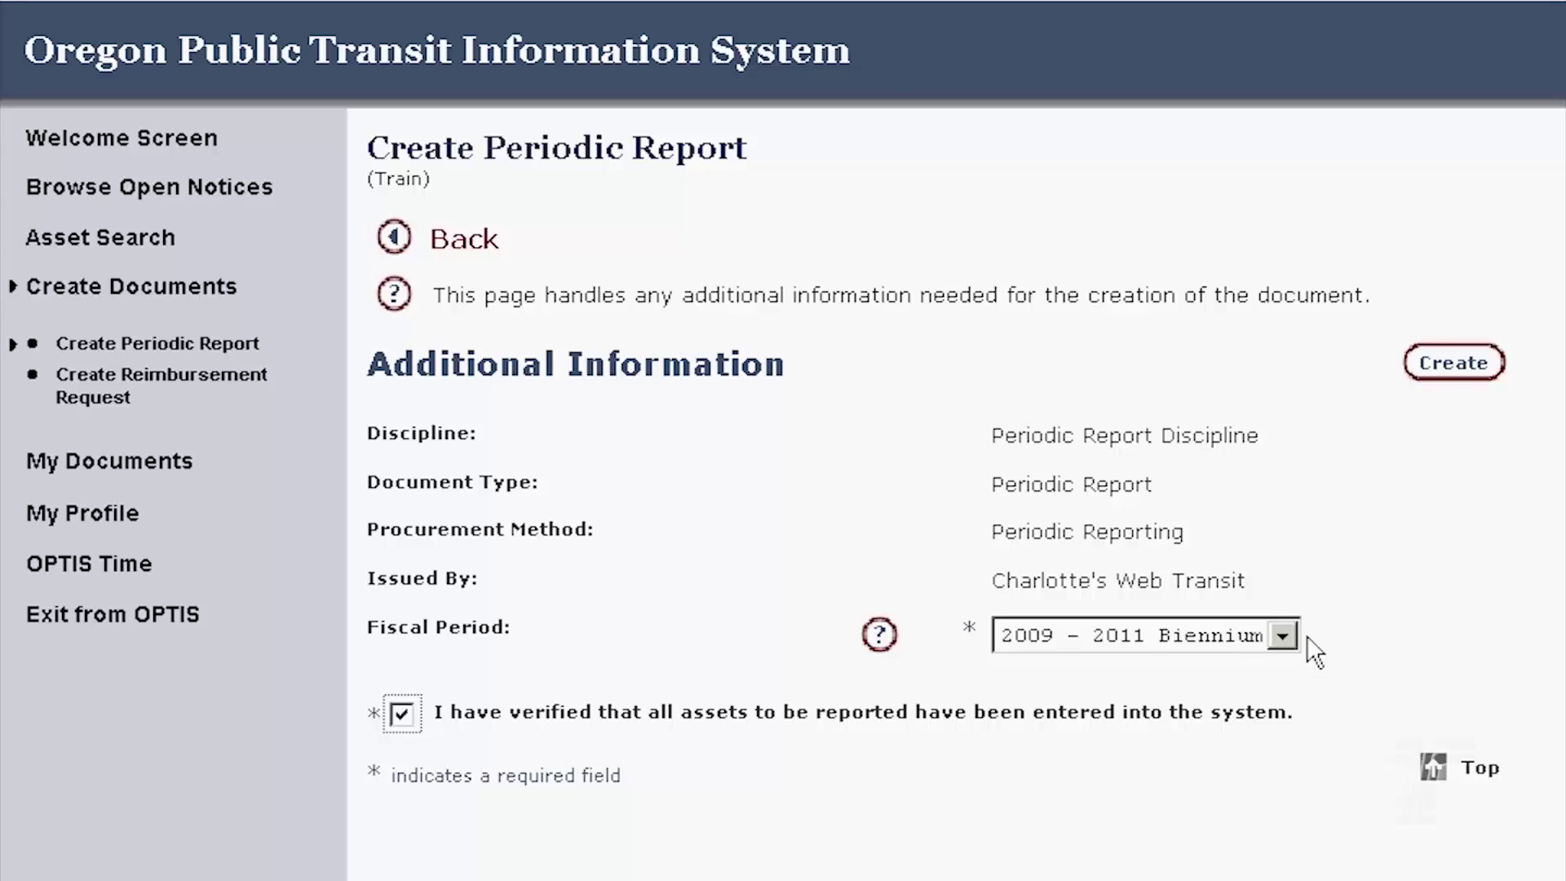
left_click(1464, 363)
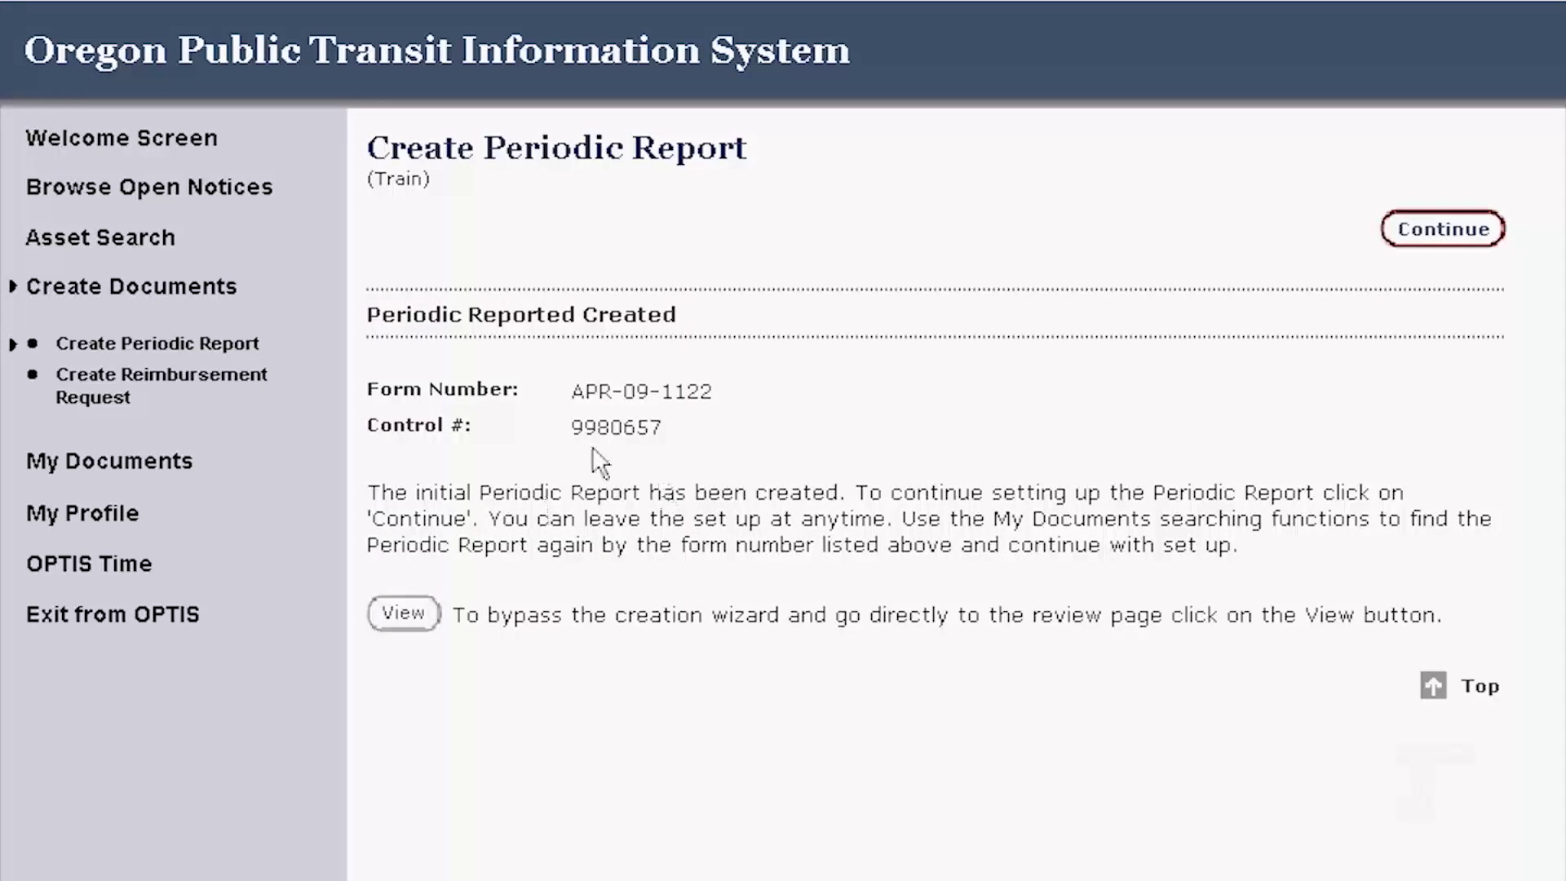
Continue to the Periodic Report Details and set the document date to 12/14/2011, keeping the period Quarter 6: October 1 to December 31.
left_click(1444, 232)
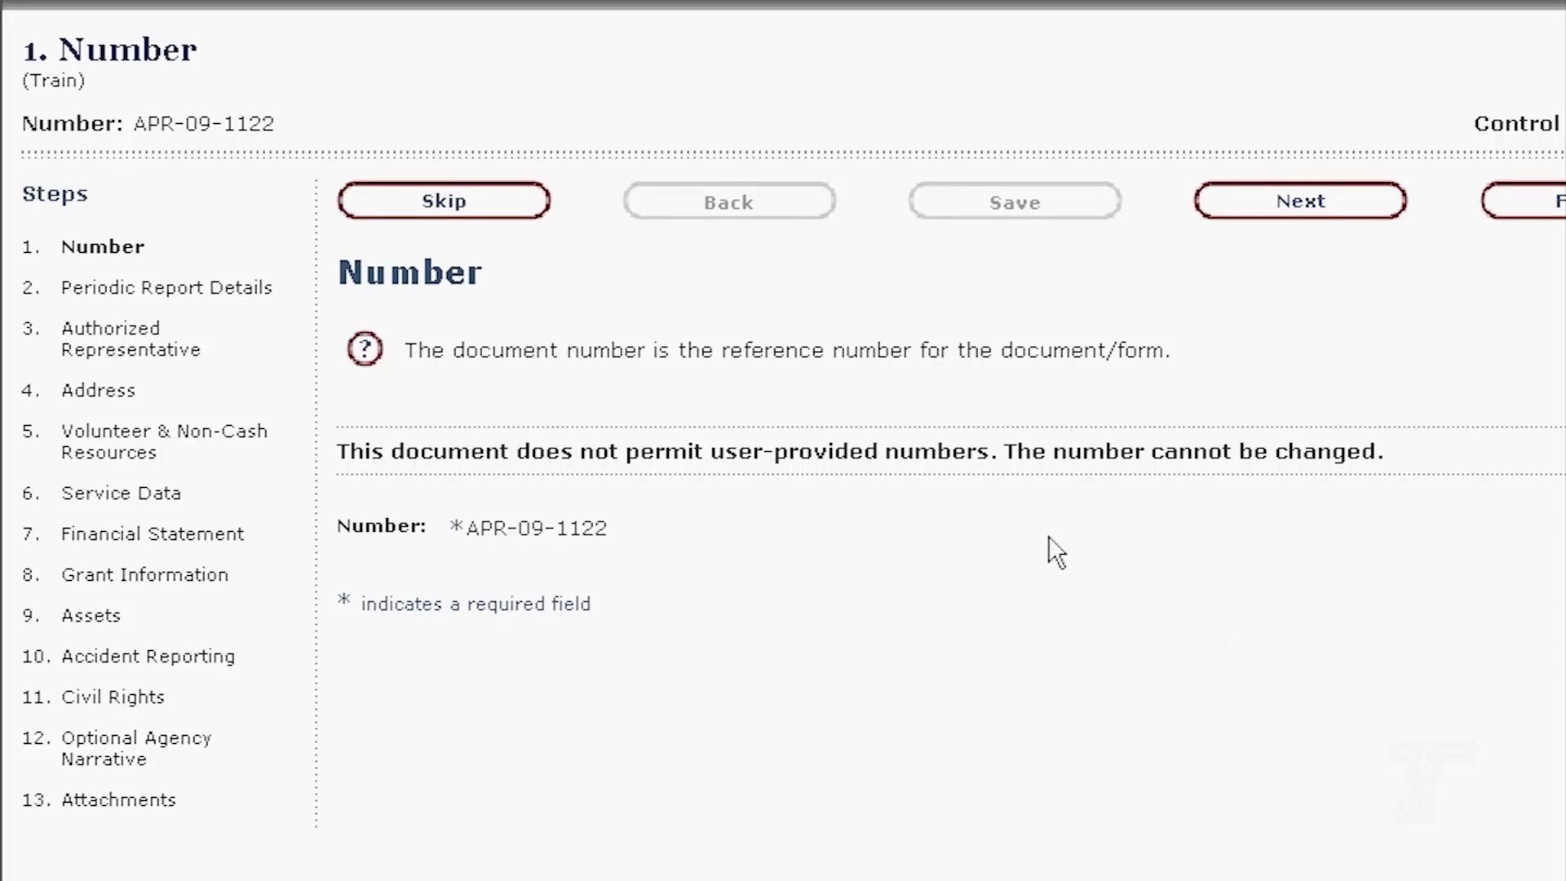
left_click(1313, 208)
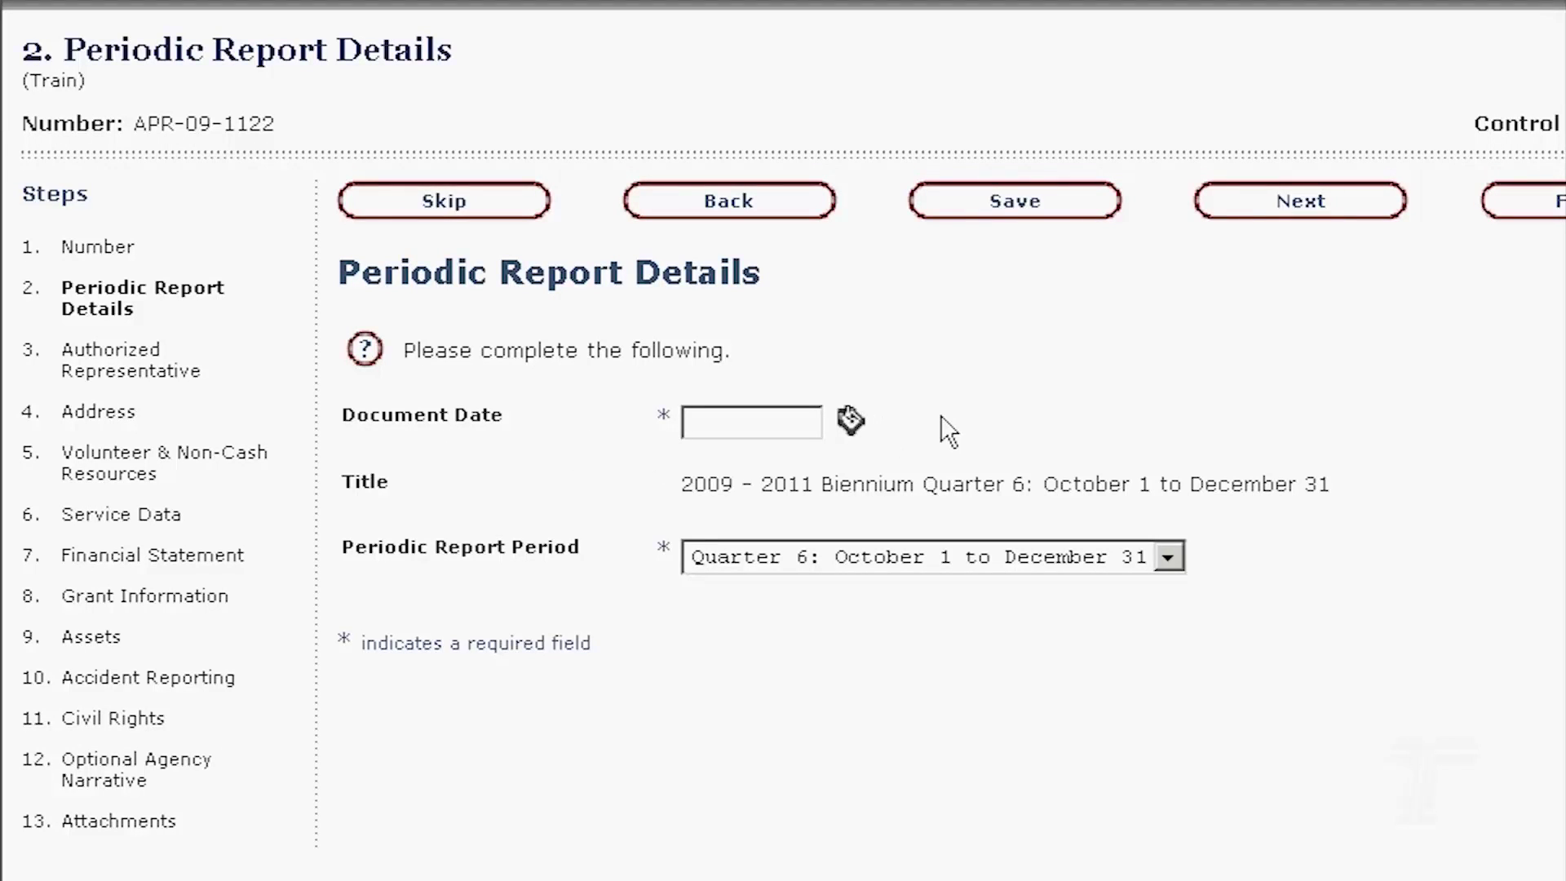
left_click(849, 412)
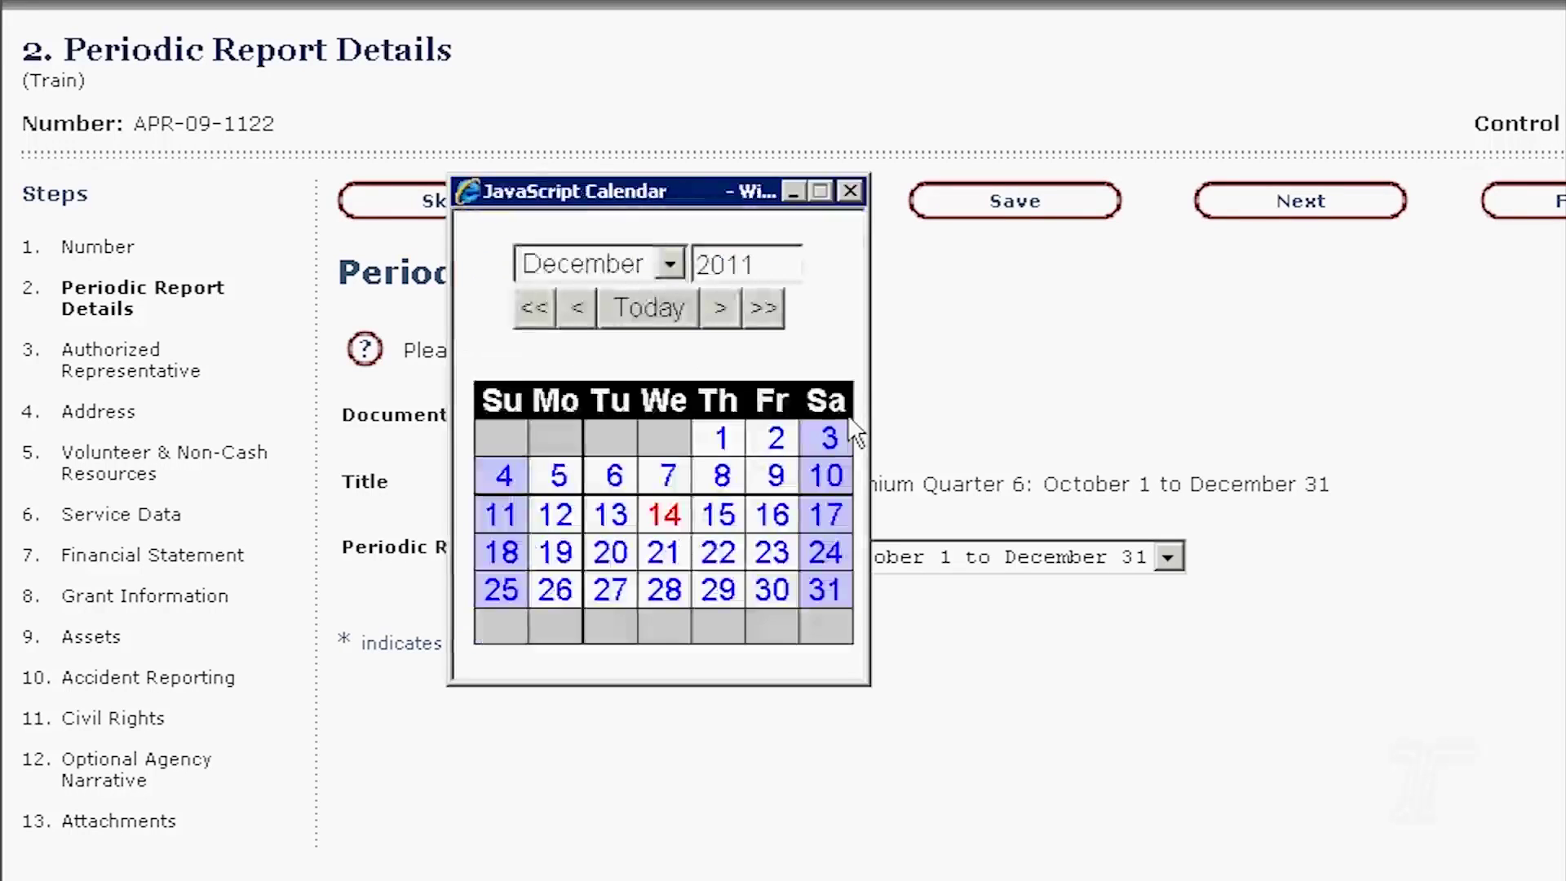
left_click(667, 518)
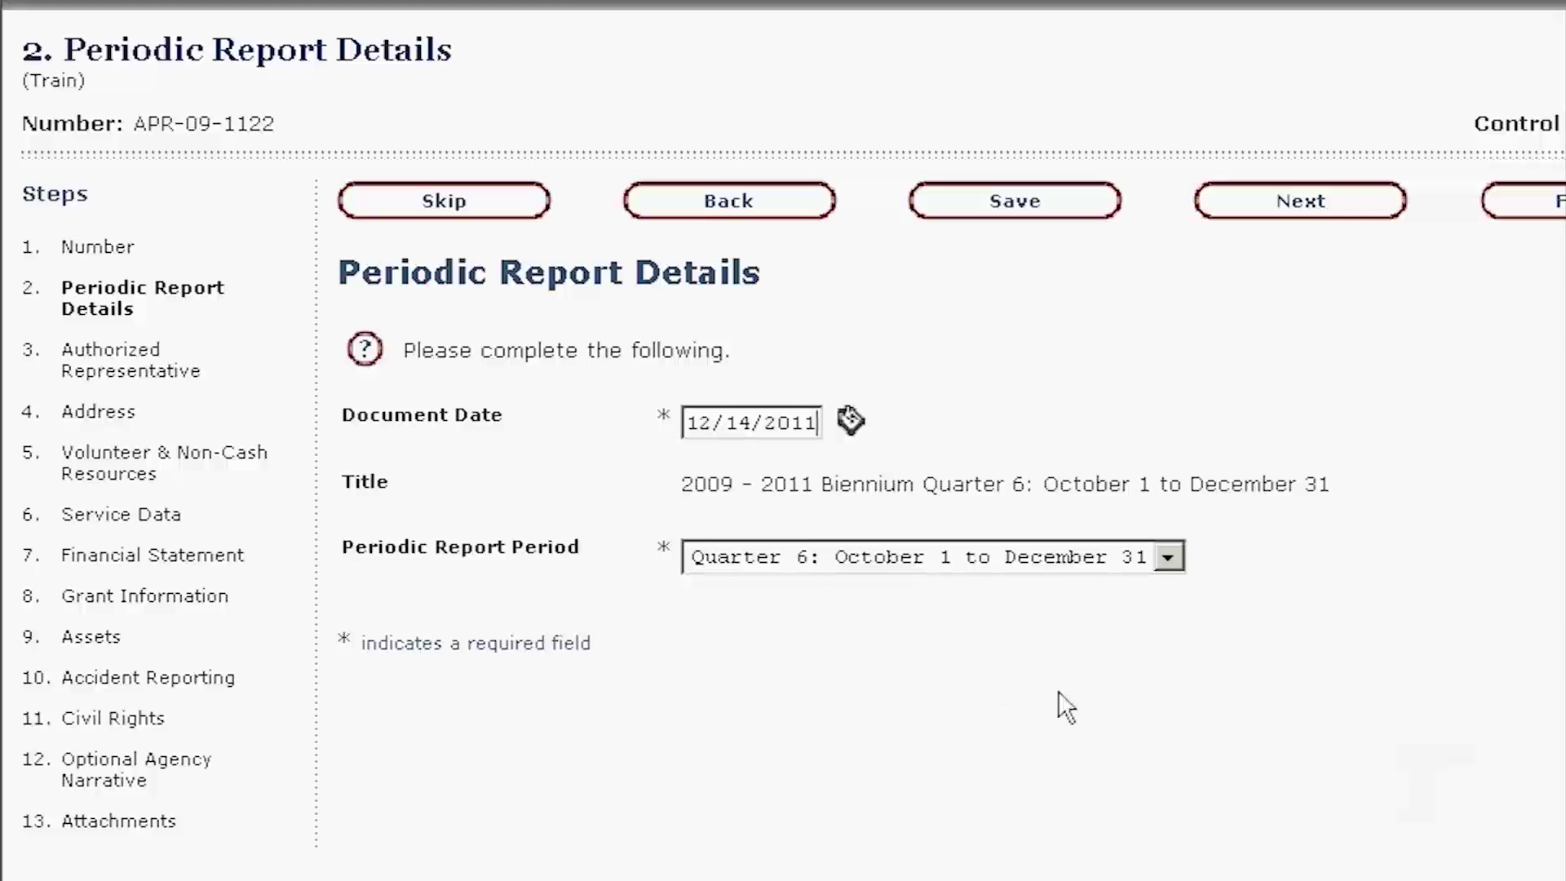
left_click(1167, 558)
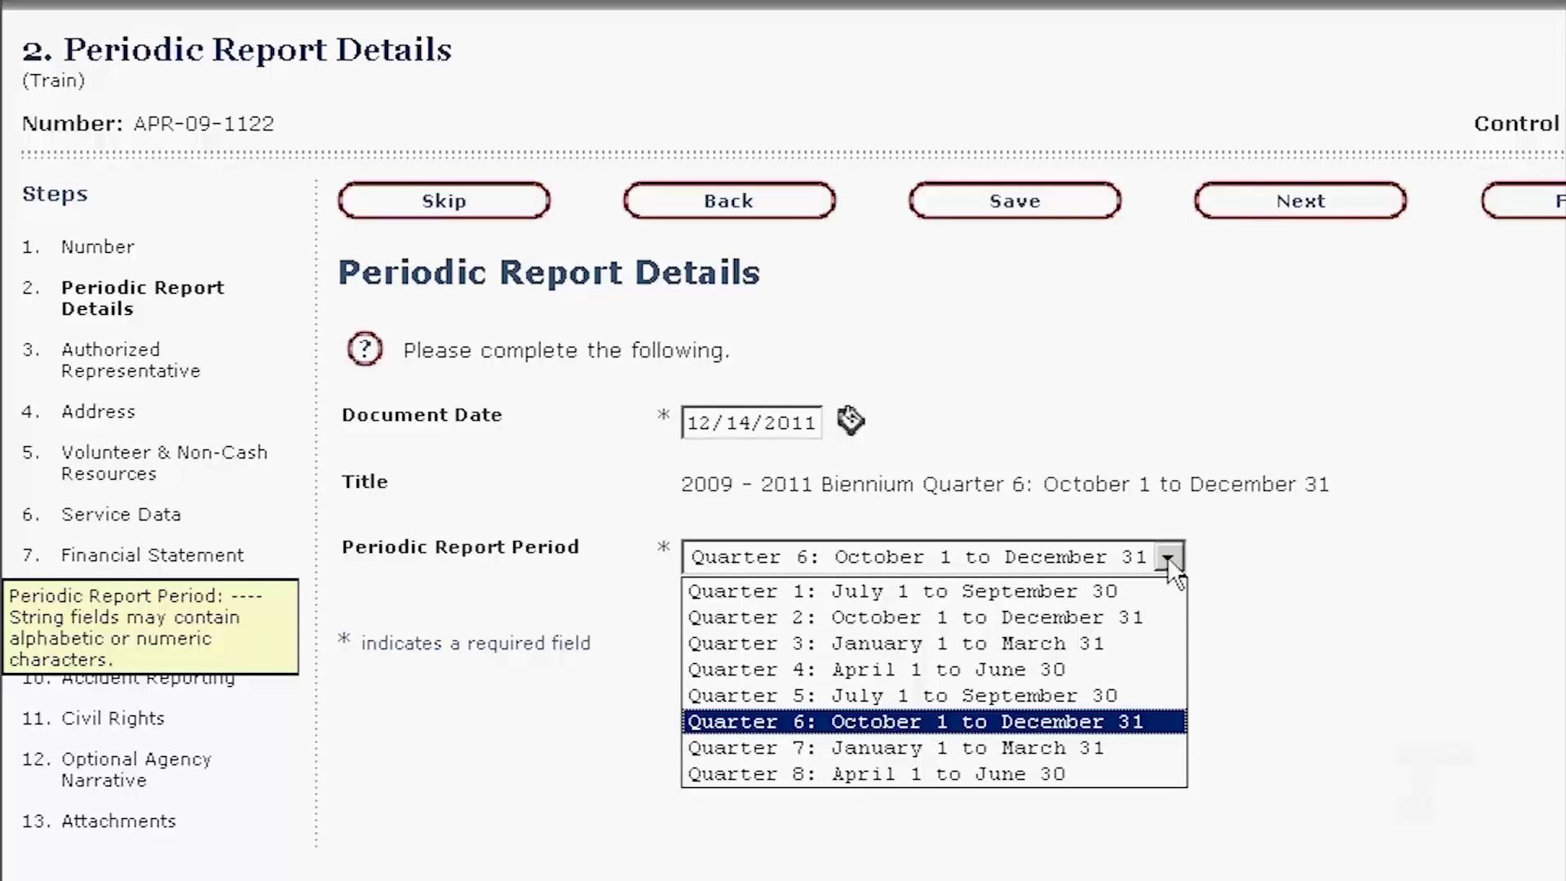
left_click(1167, 557)
left_click(902, 762)
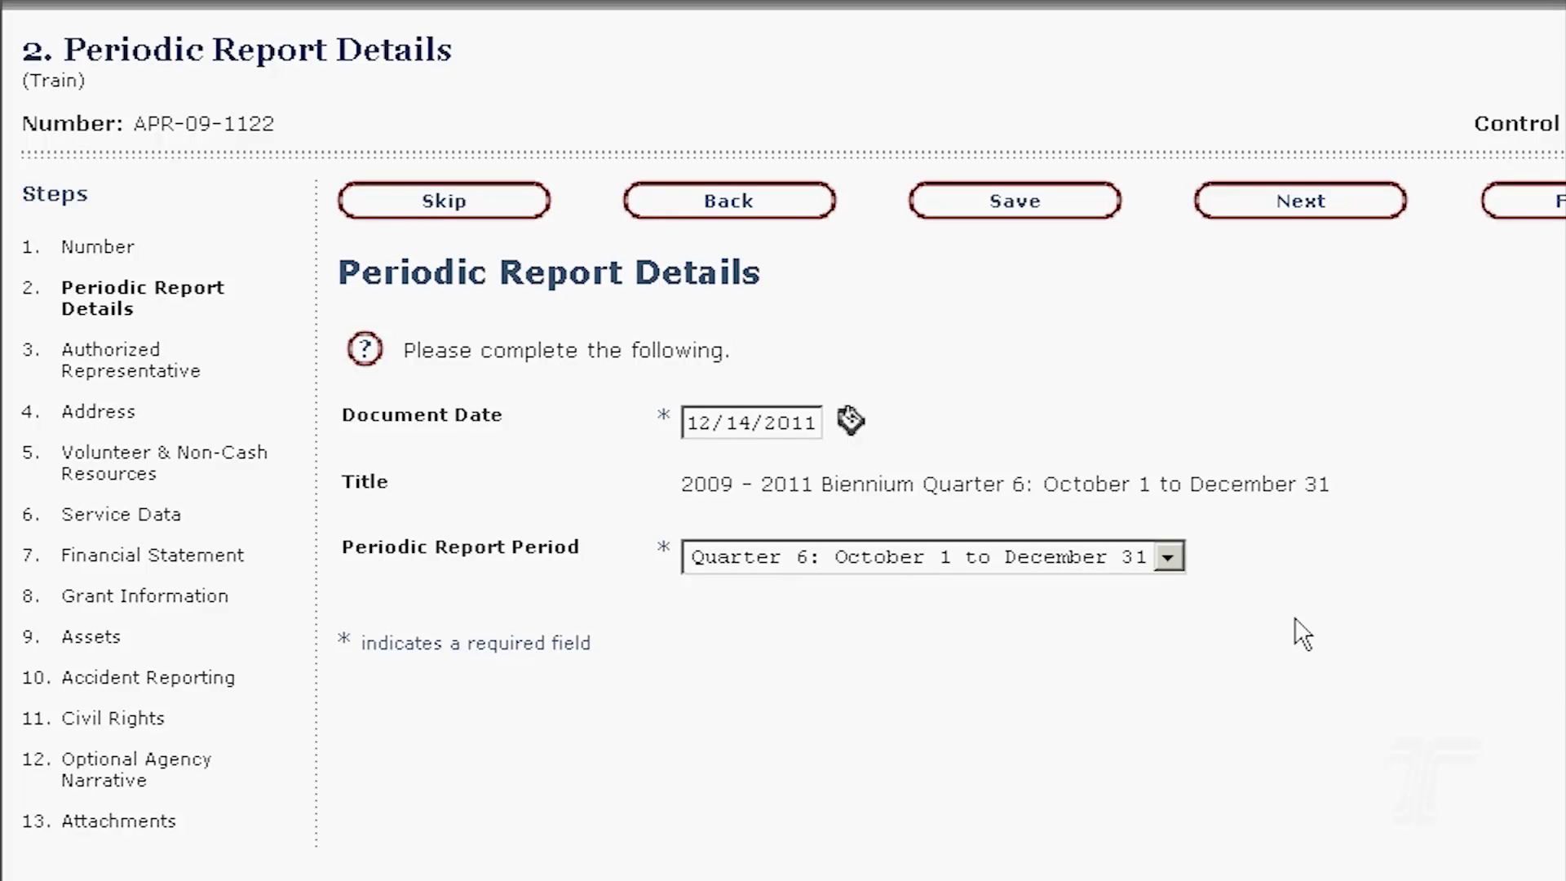
left_click(1339, 219)
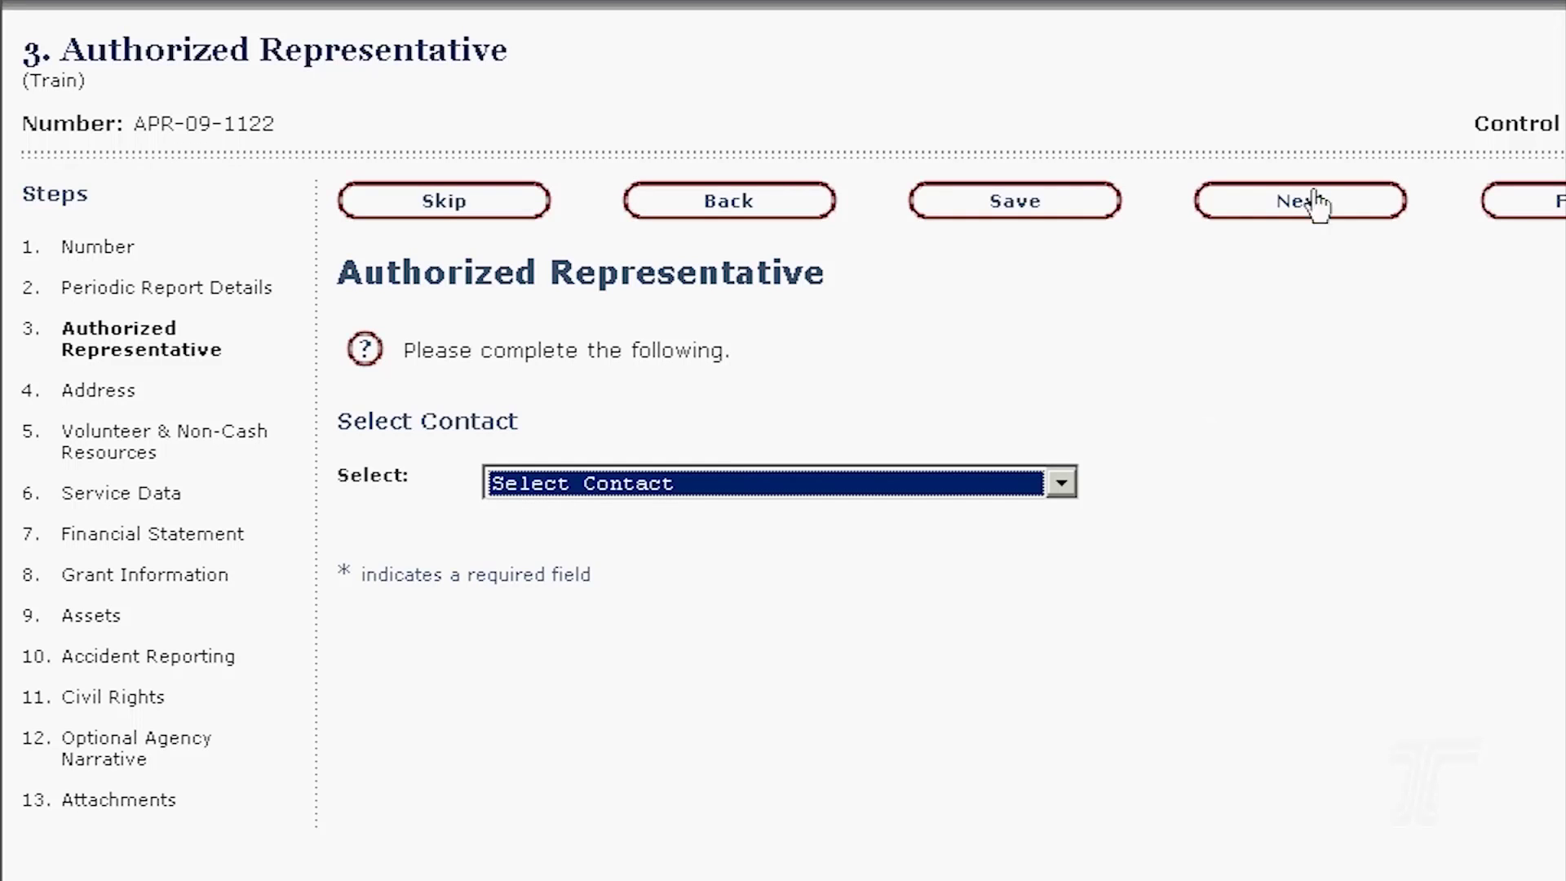
Select the second listed contact as the authorized representative and accept the contact details.
left_click(1058, 488)
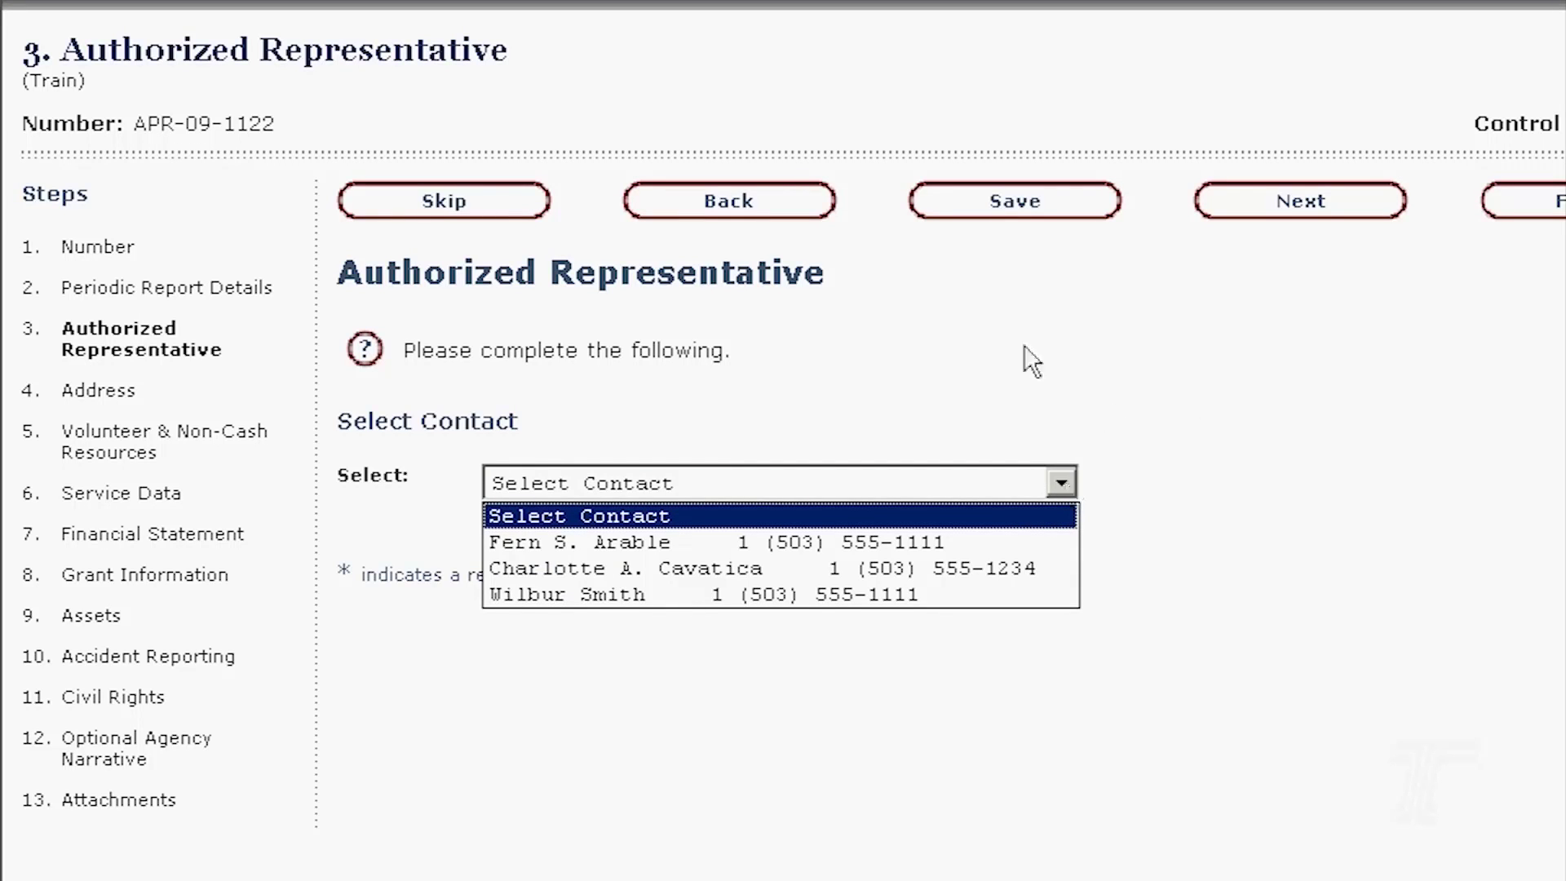
left_click(707, 568)
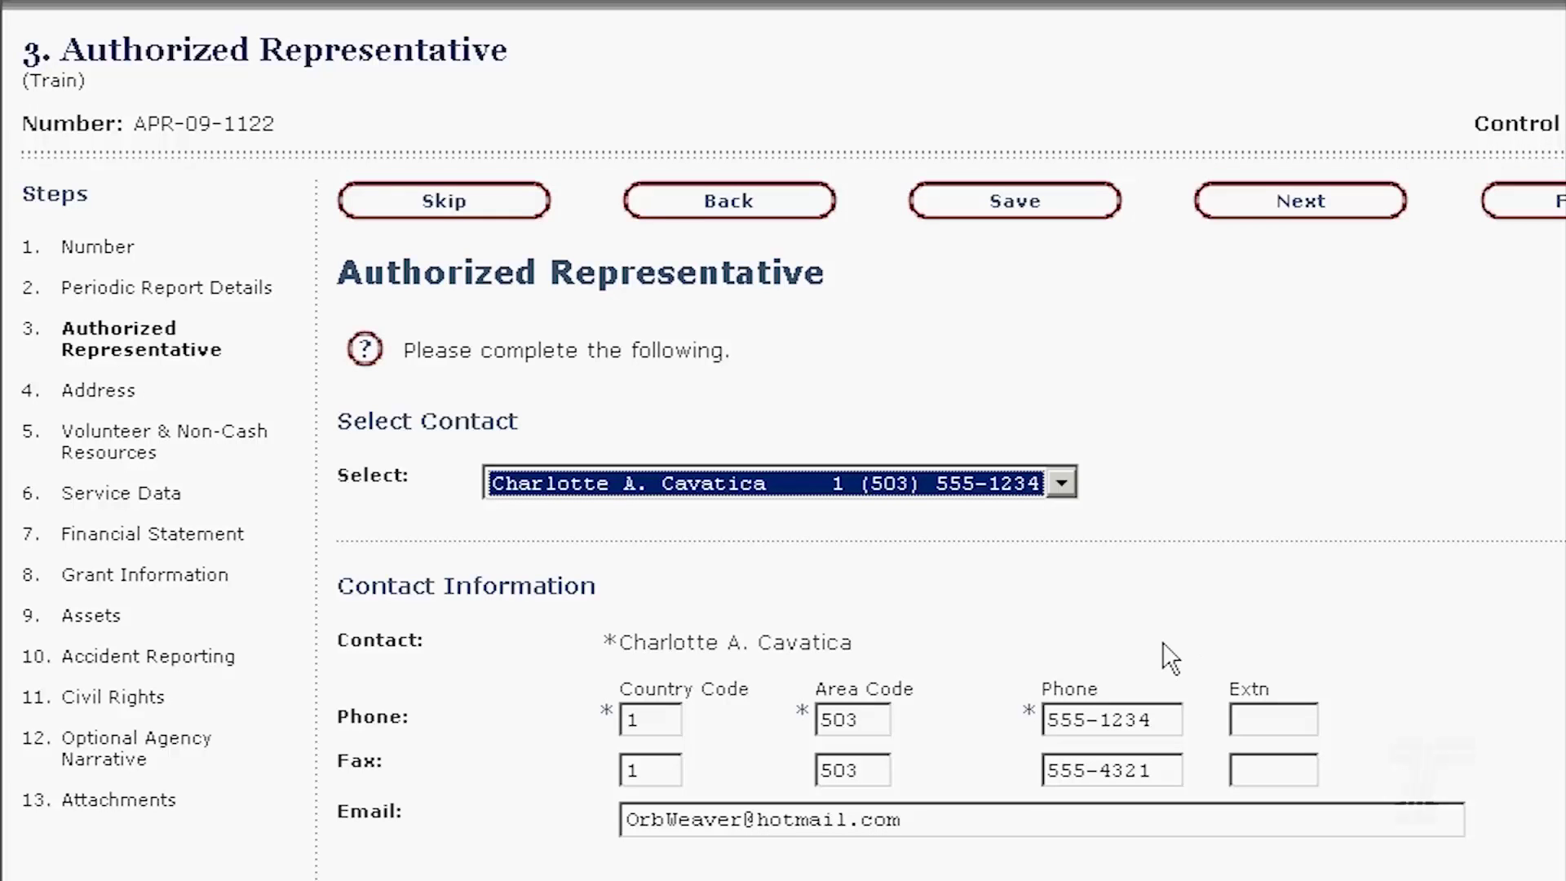
left_click(1306, 210)
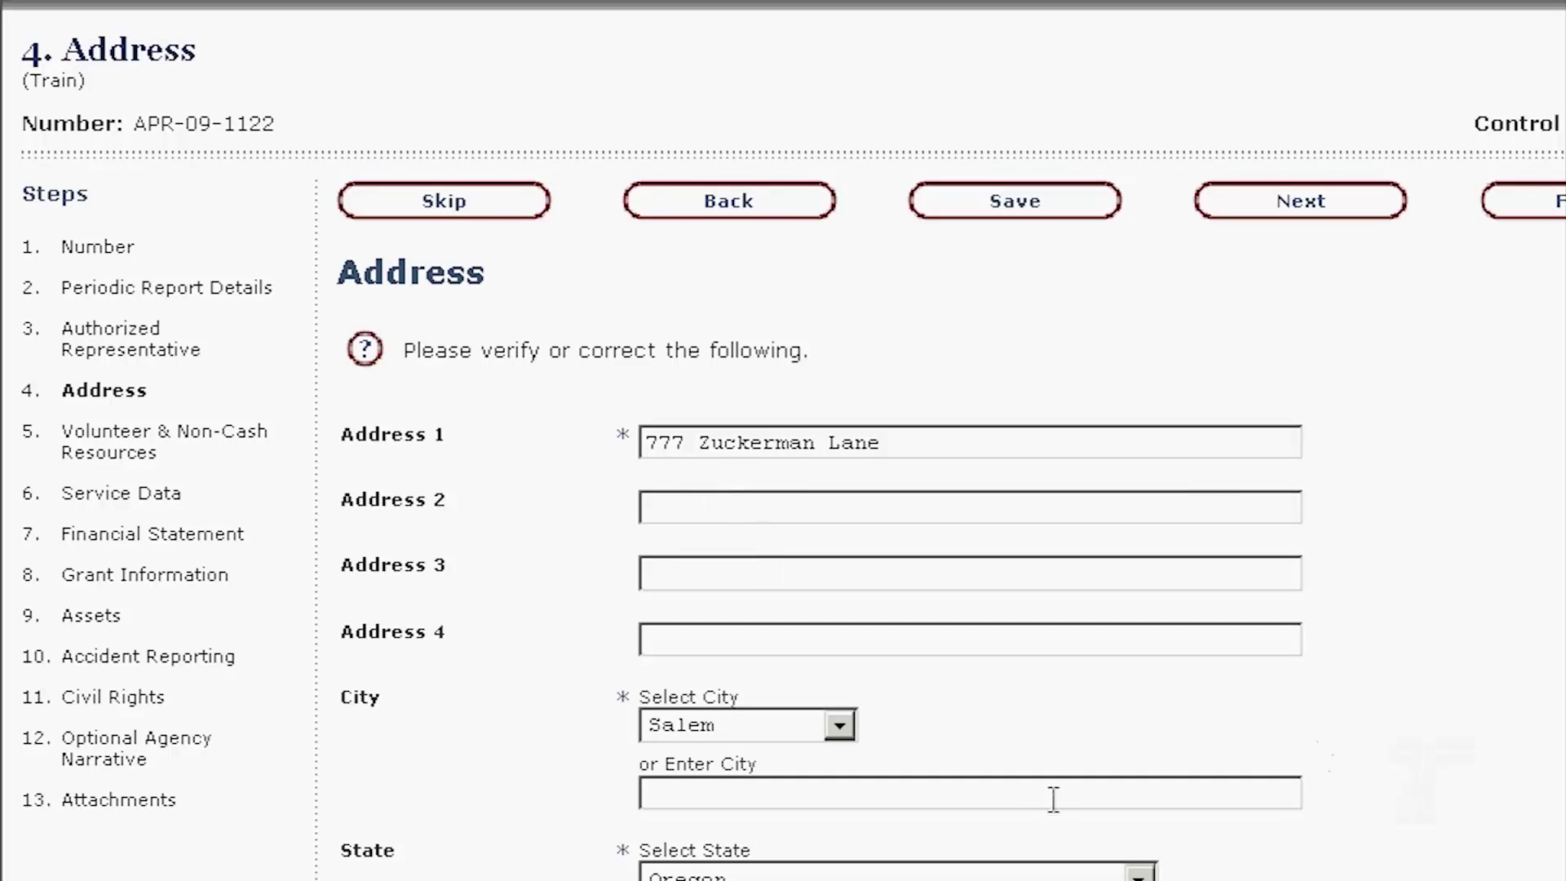
Check the prefilled organization address and accept it to continue to Volunteer & Non-Cash Resources.
scroll(1433, 710, "down", 1)
scroll(1428, 693, "up", 1)
left_click(1312, 208)
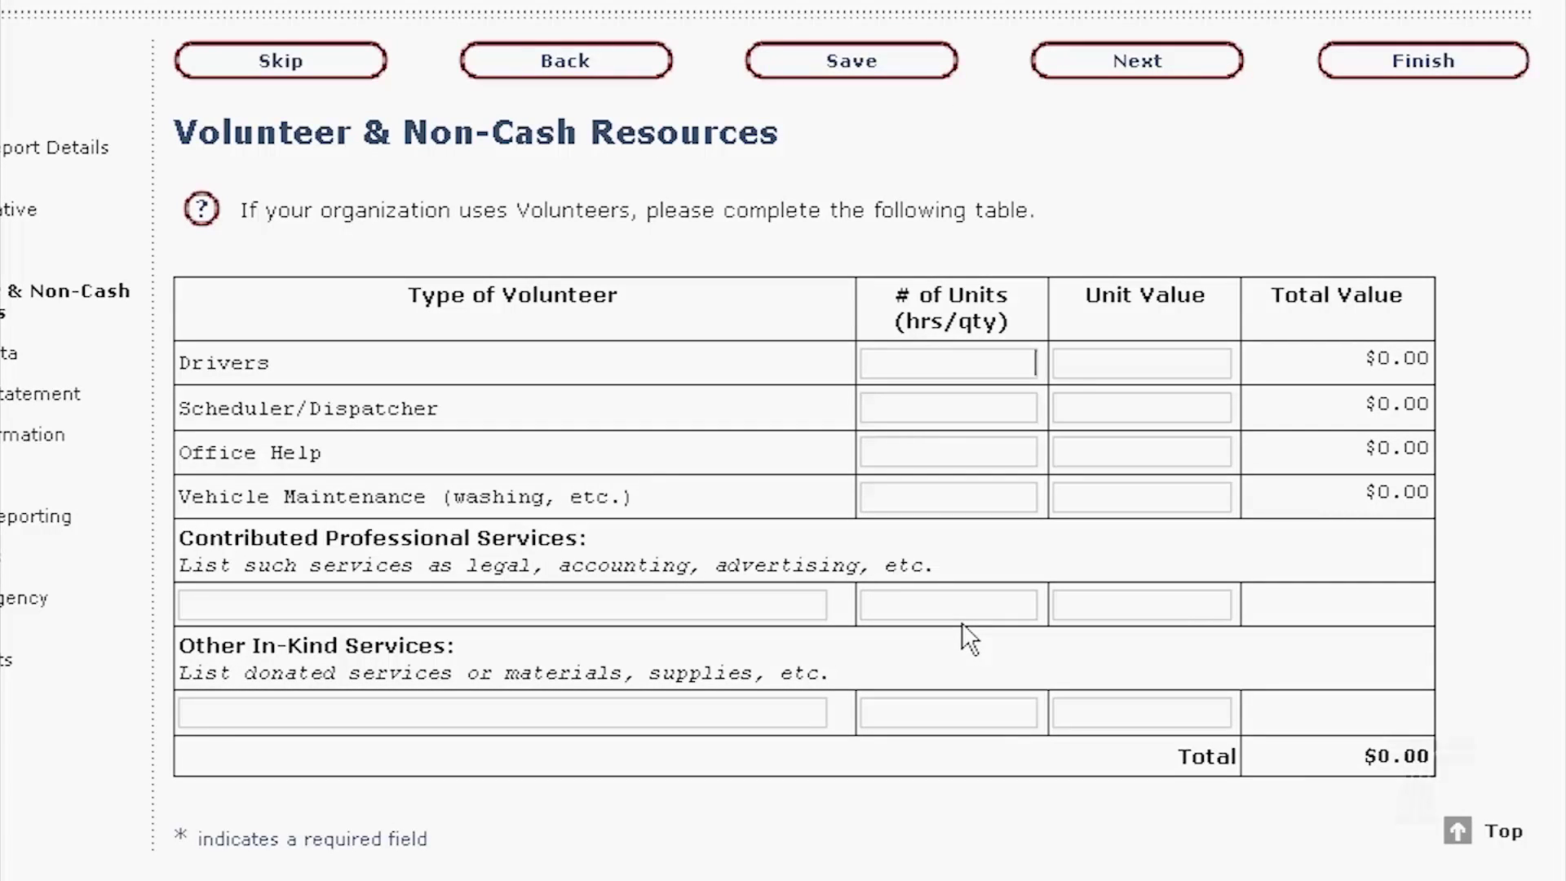
Enter volunteer Drivers as 20 units at 9.75 and Scheduler/Dispatcher as 10 units at 10.
type("0")
key("Tab")
type("5.75")
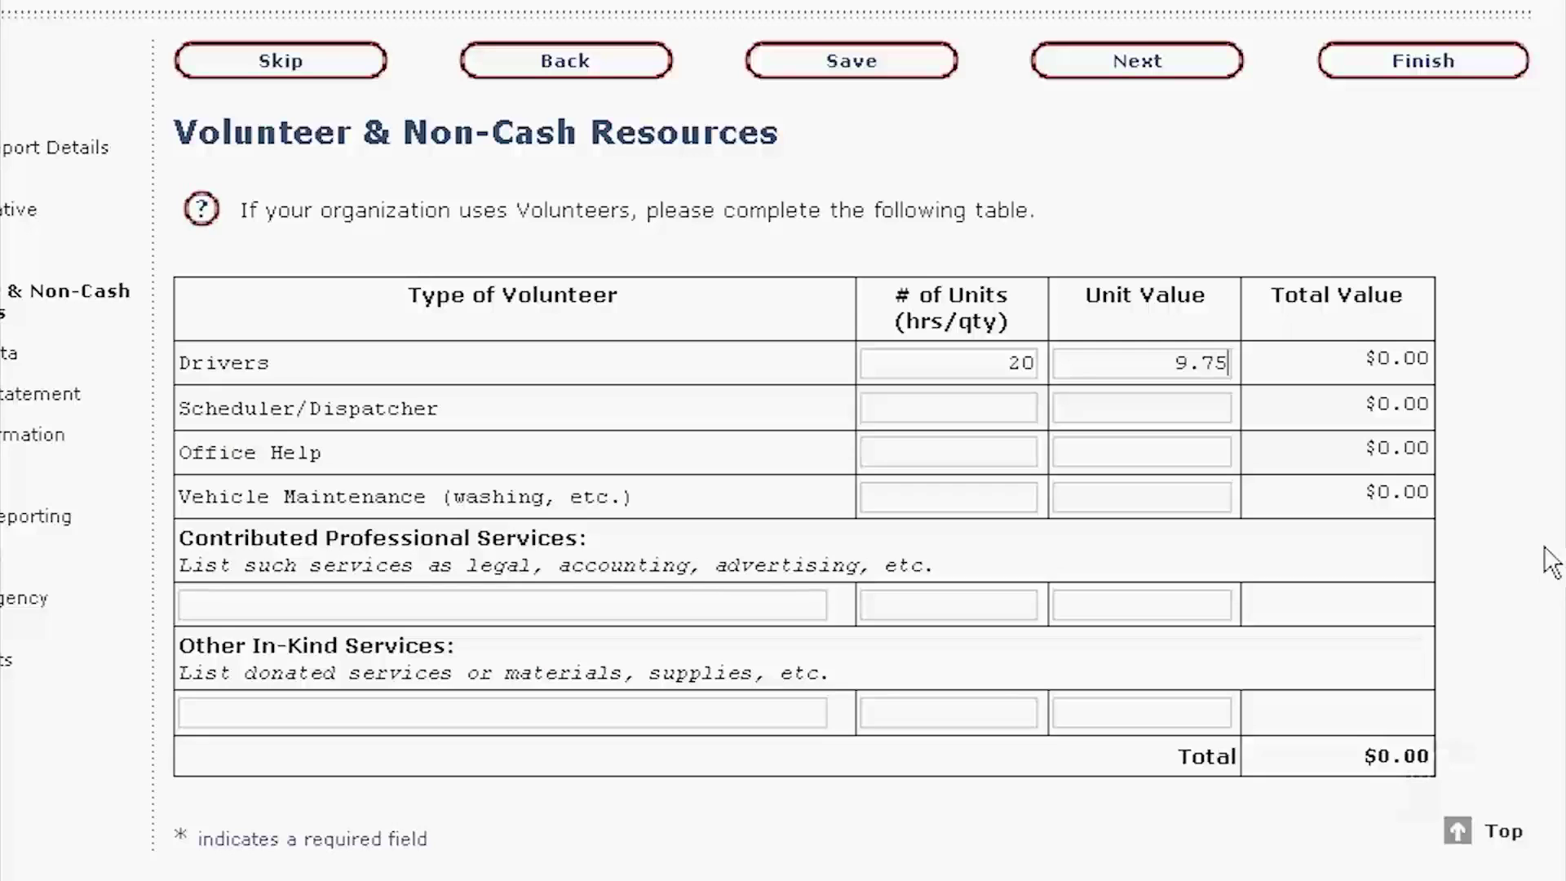
key("Tab")
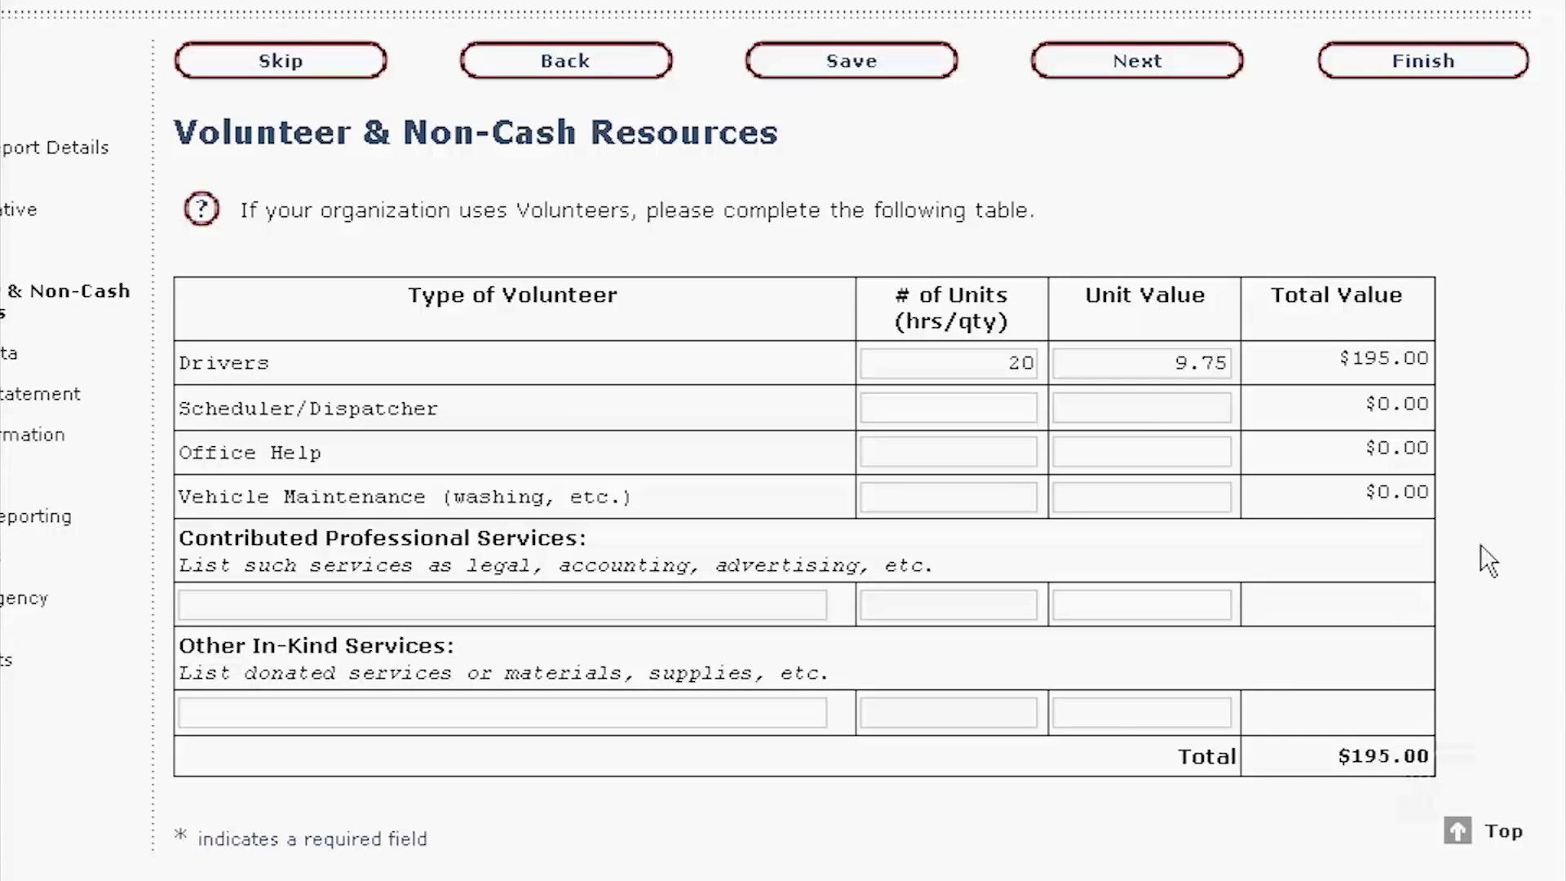
type("10")
key("Tab")
type("10")
key("Tab")
Add the contributed professional service "Legal Advice" with 20 units at a unit value of 1.00.
key("Tab")
type("Legal ")
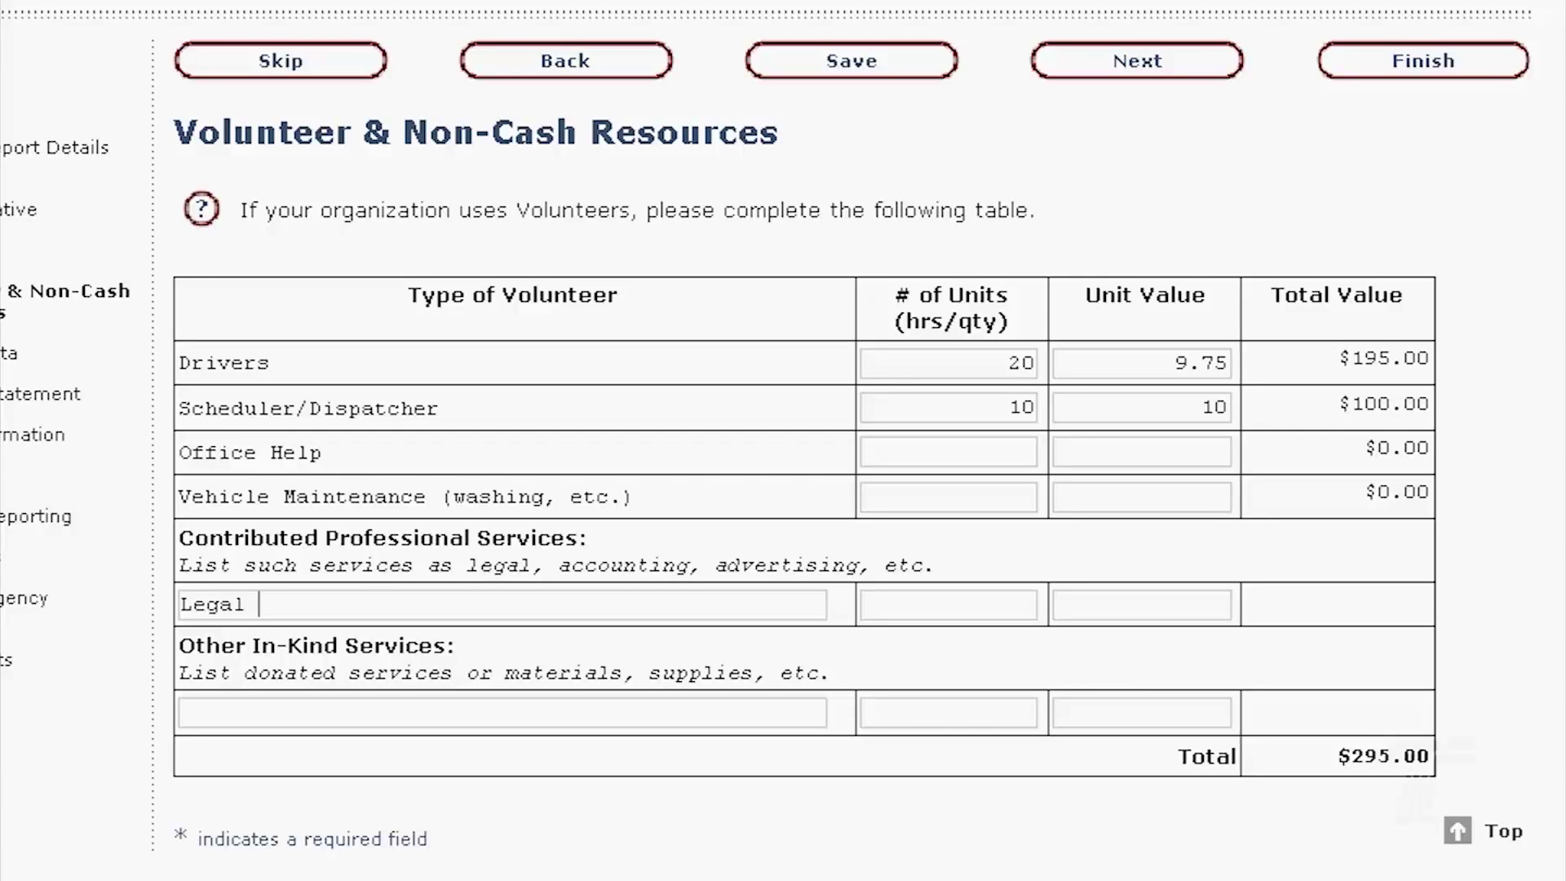
type("Advice")
left_click(948, 604)
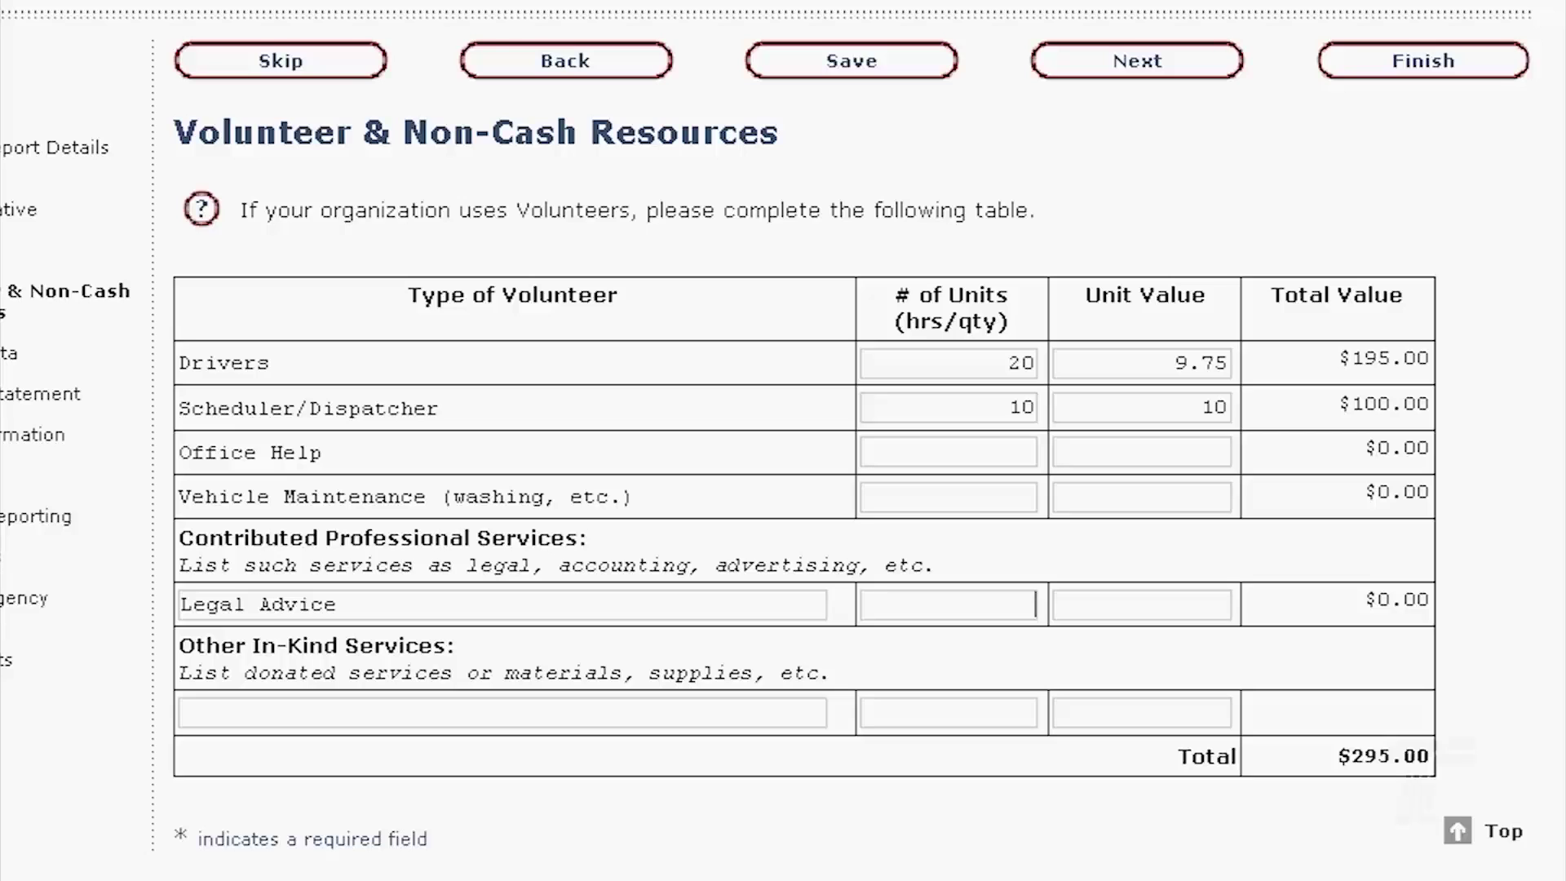
type("20")
key("Tab")
type("1.0")
left_click(181, 712)
left_click(818, 605)
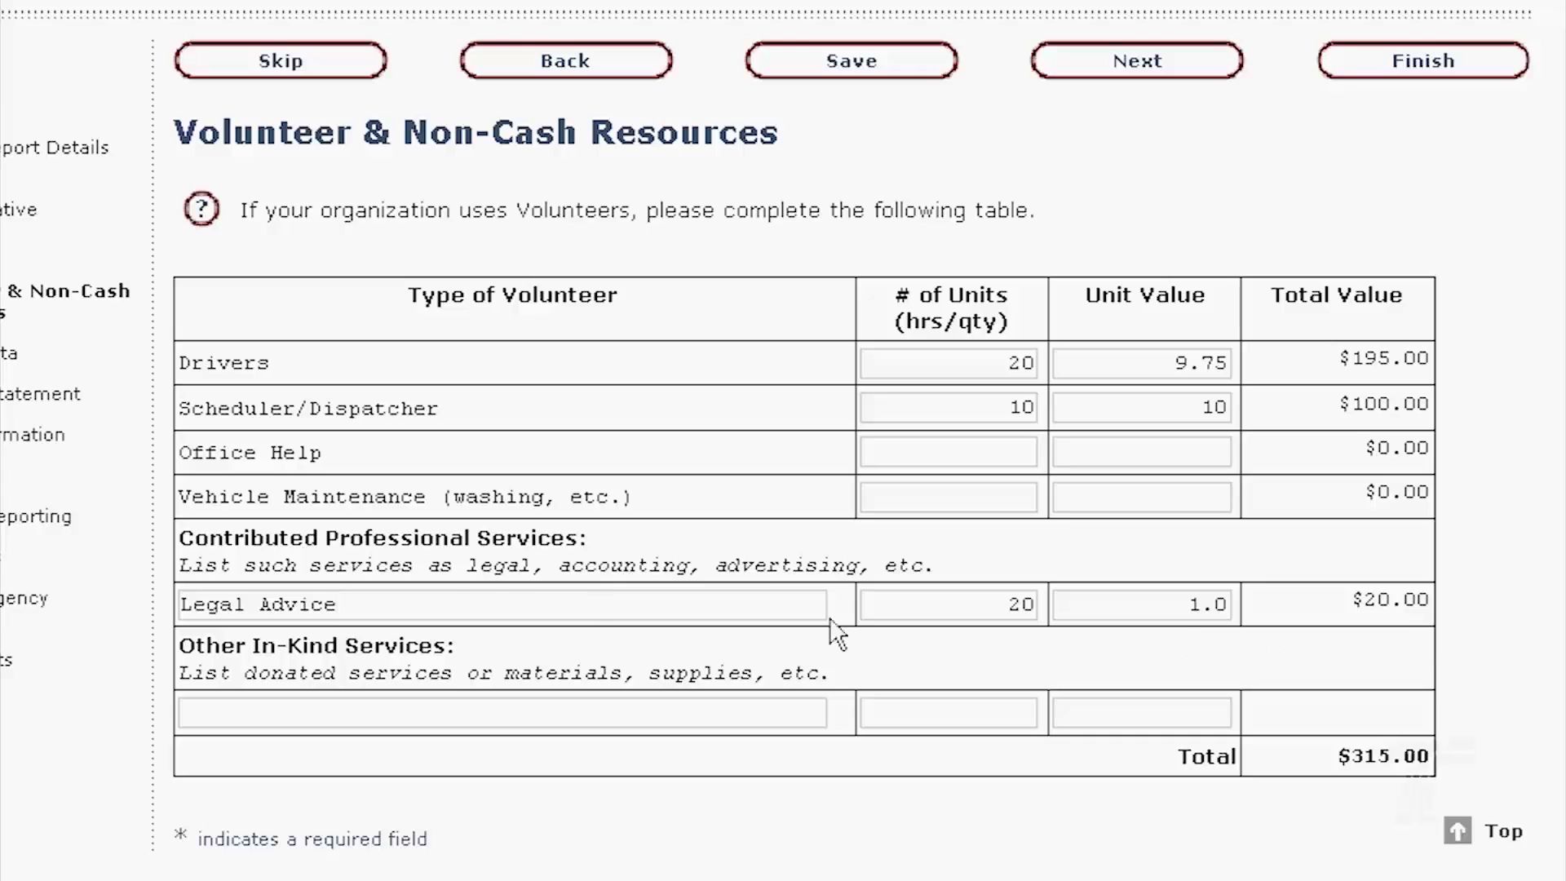
left_click(785, 663)
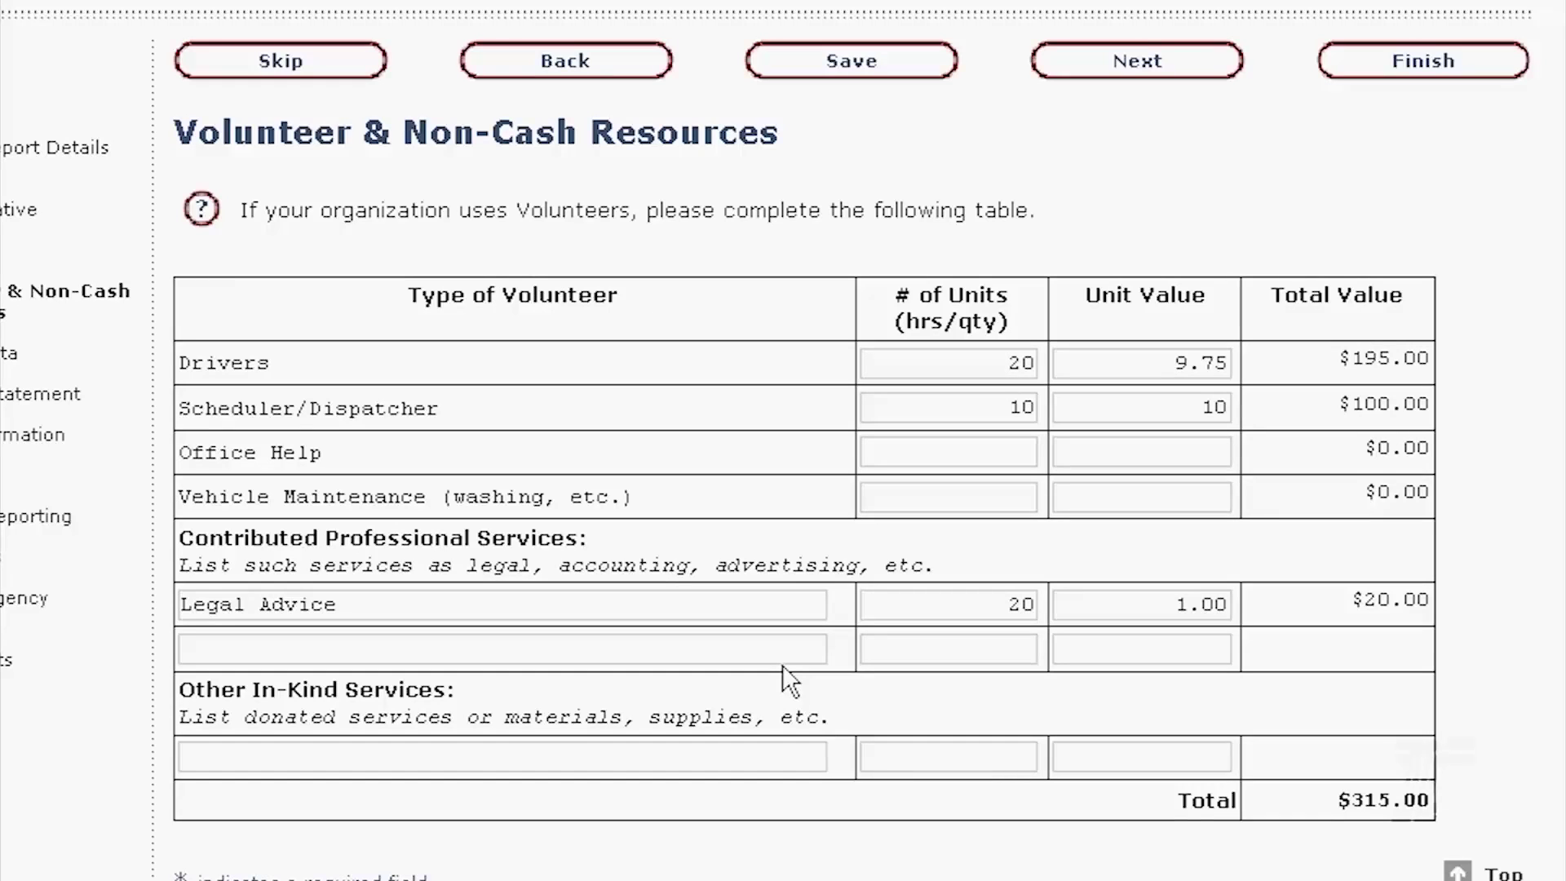
Add "Video Production" as a second contributed professional service with 10 units at a unit value of 5.
left_click(363, 649)
type("Video Production")
key("BackSpace")
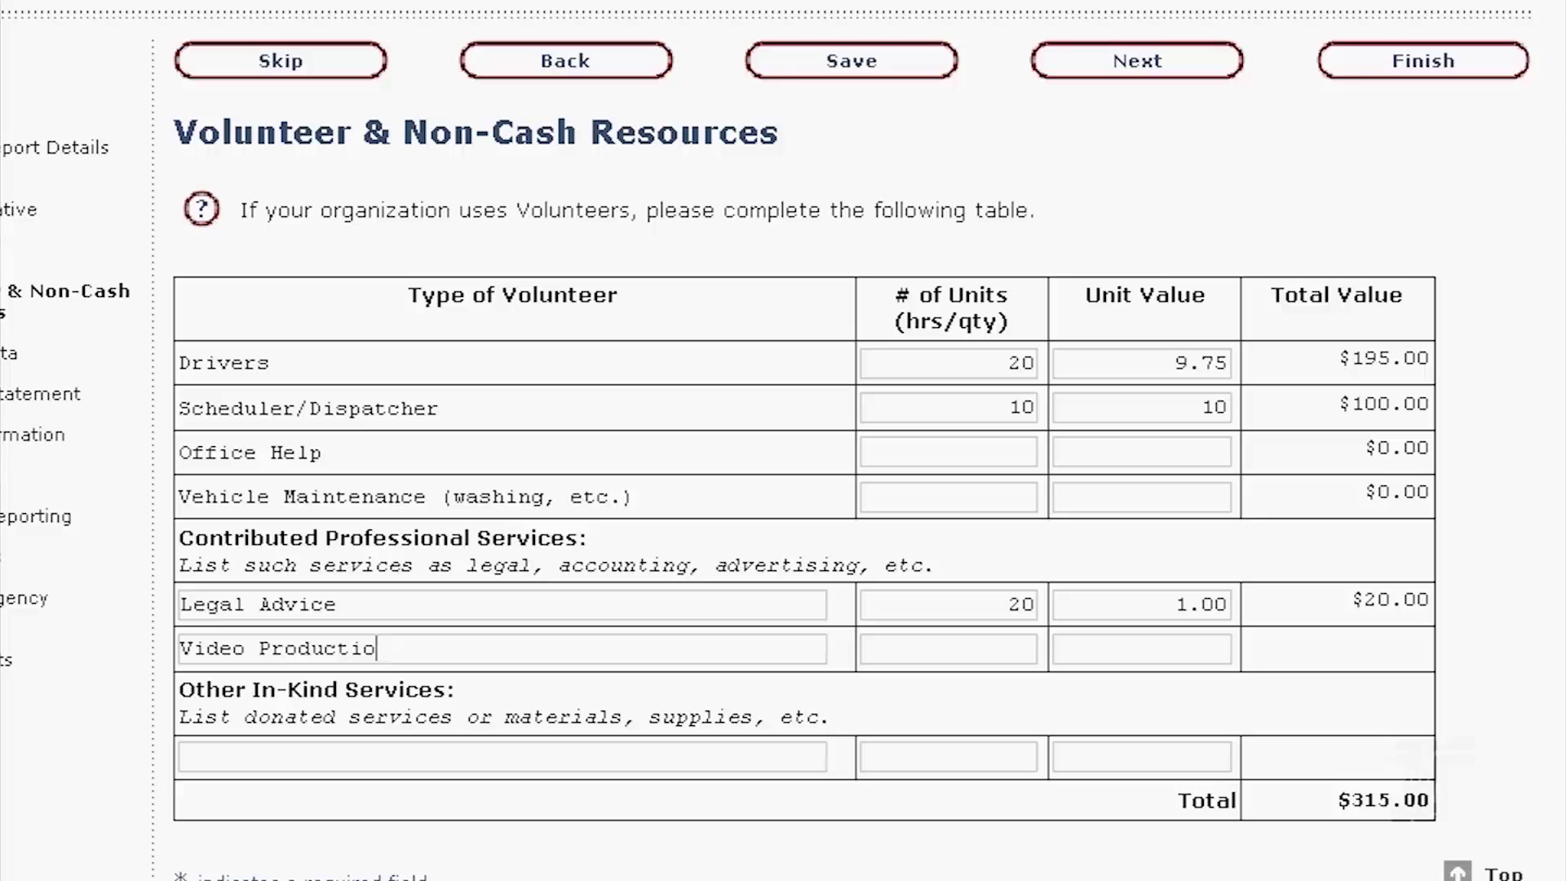
type("n")
key("Tab")
type("10")
left_click(1227, 649)
type("5")
key("Tab")
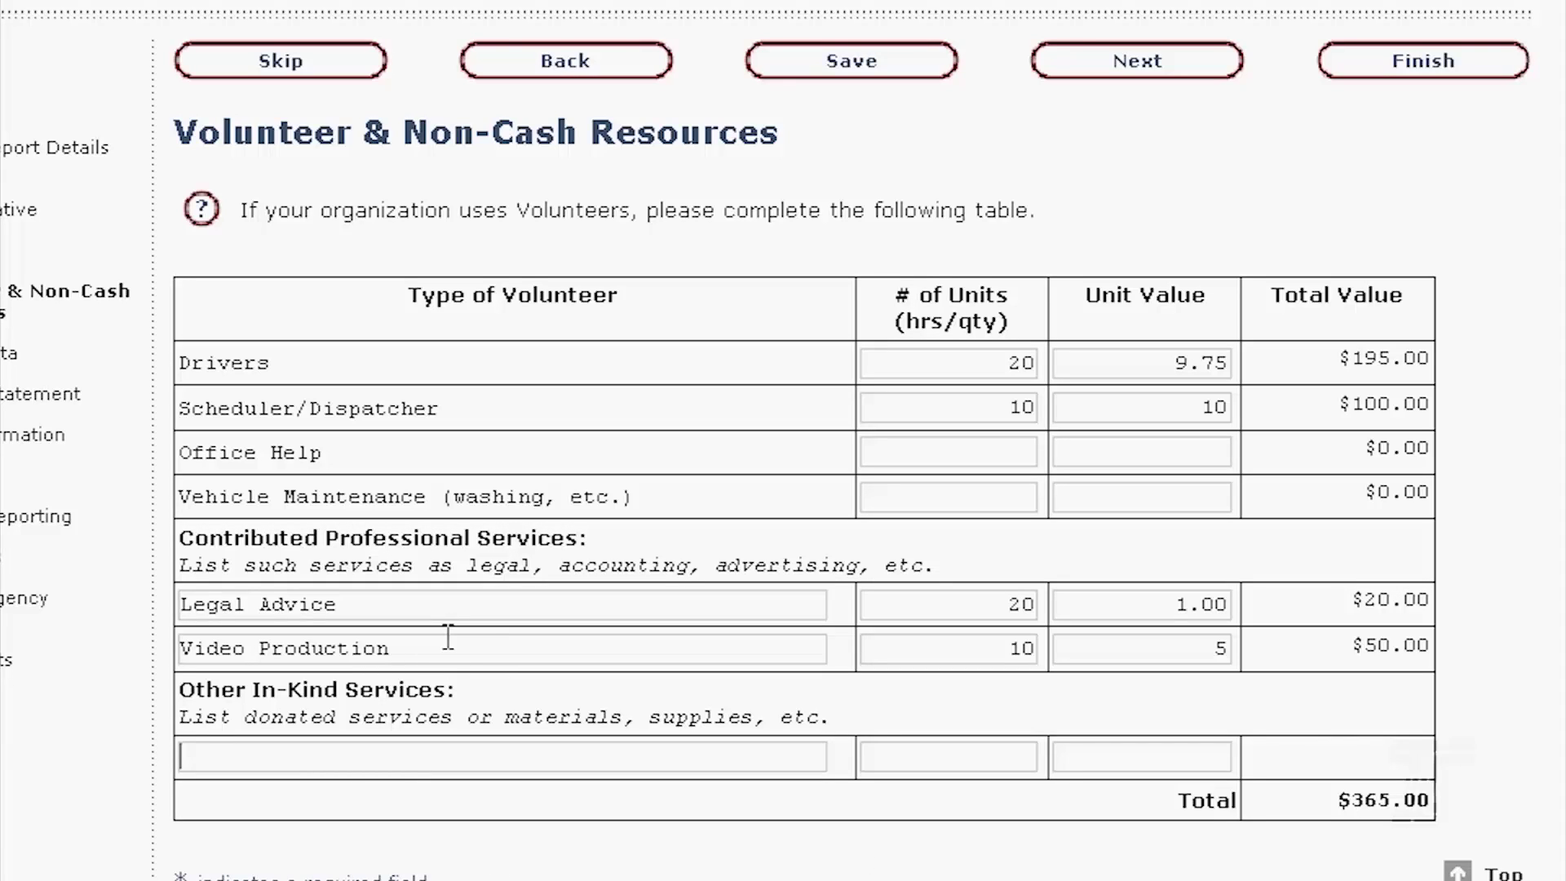
left_click(474, 650)
Add "Posters" as an other in-kind service with 10 units at 5, and continue to Service Data.
left_click(254, 755)
type("Posters")
key("Tab")
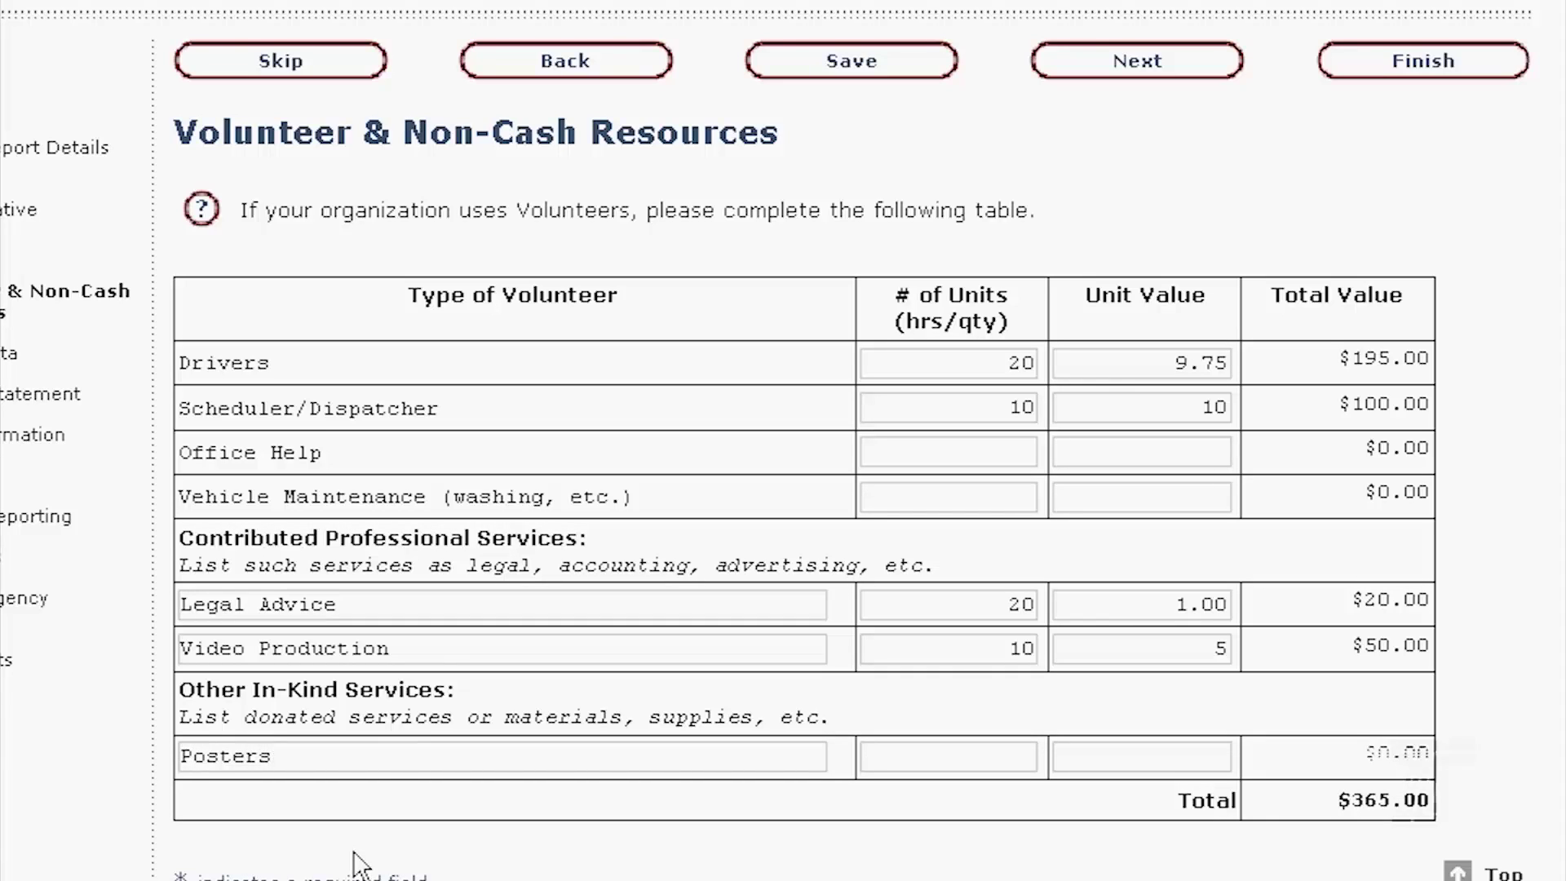
type("10")
key("Tab")
type("5")
key("Tab")
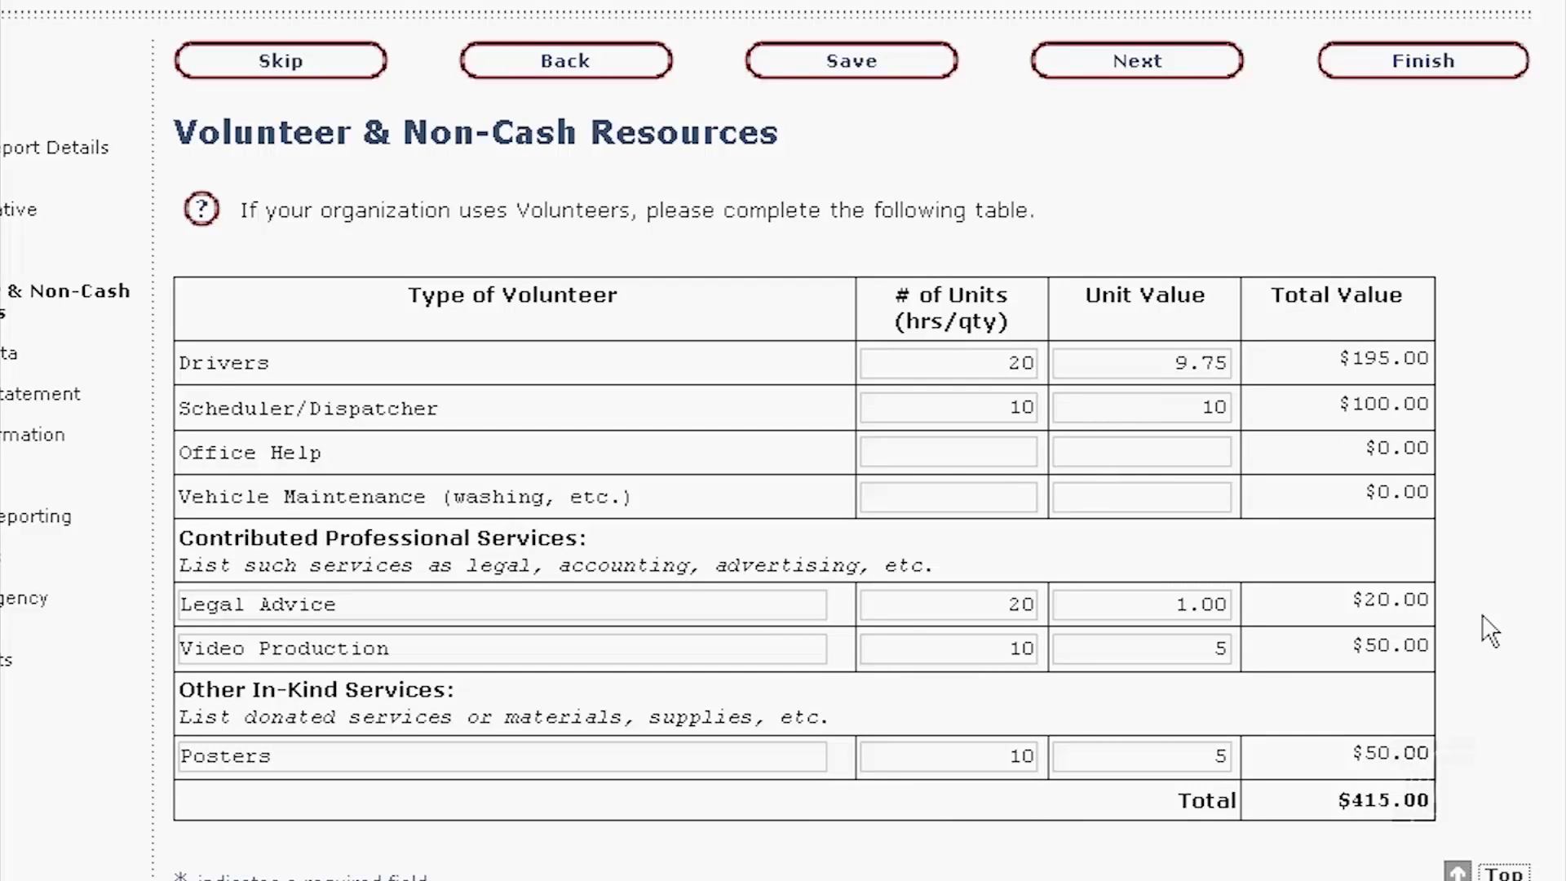
left_click(1157, 78)
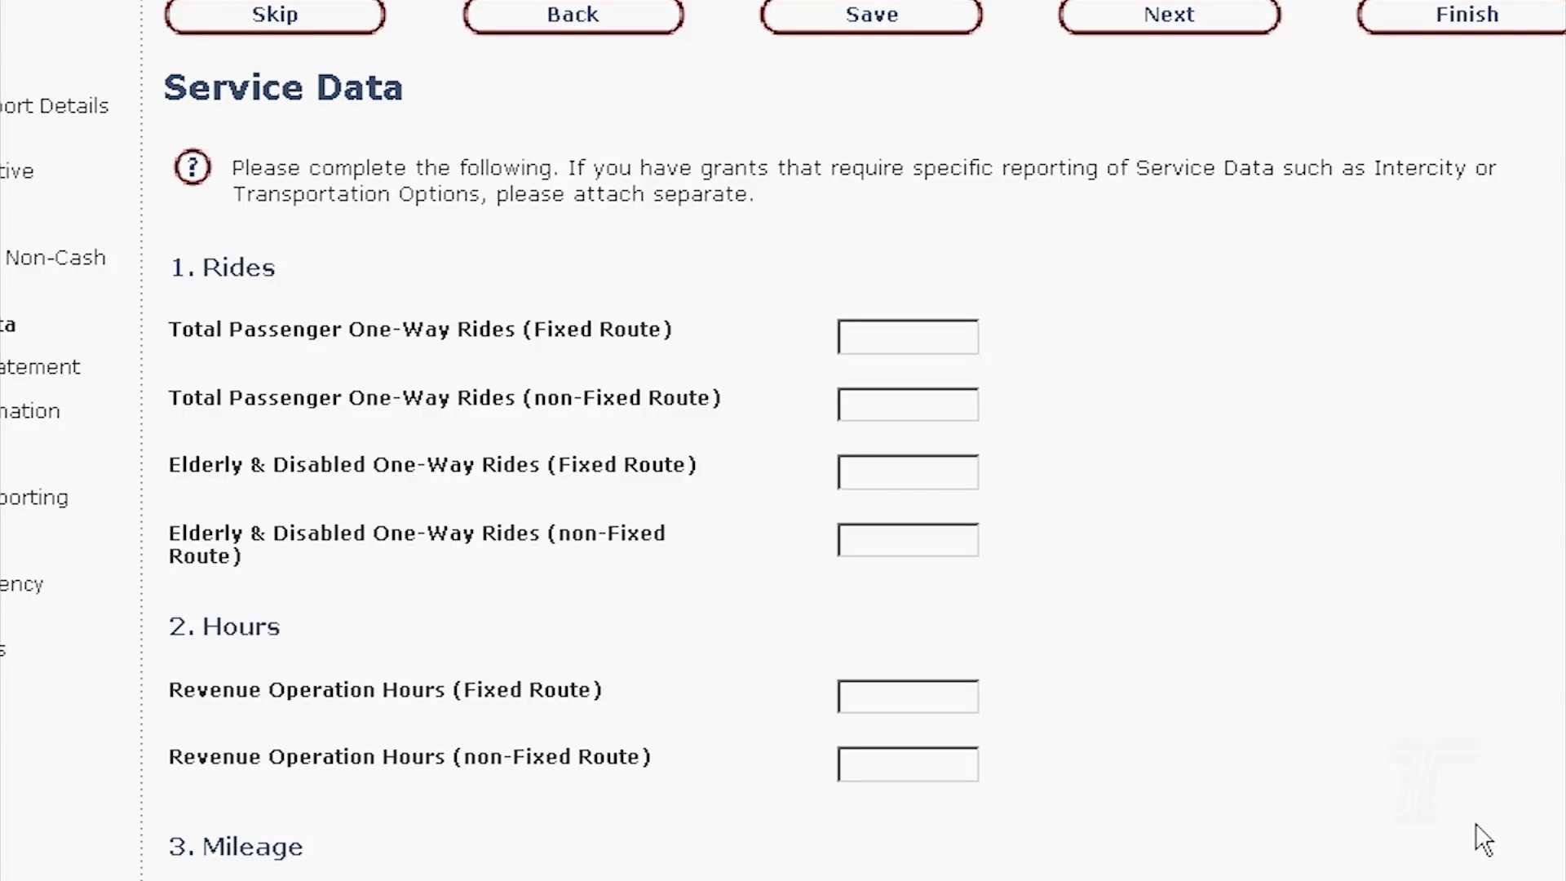
Enter the total passenger one-way rides as 3500 for fixed route and 2000 for non-fixed route.
scroll(1475, 824, "down", 2)
scroll(1475, 824, "up", 3)
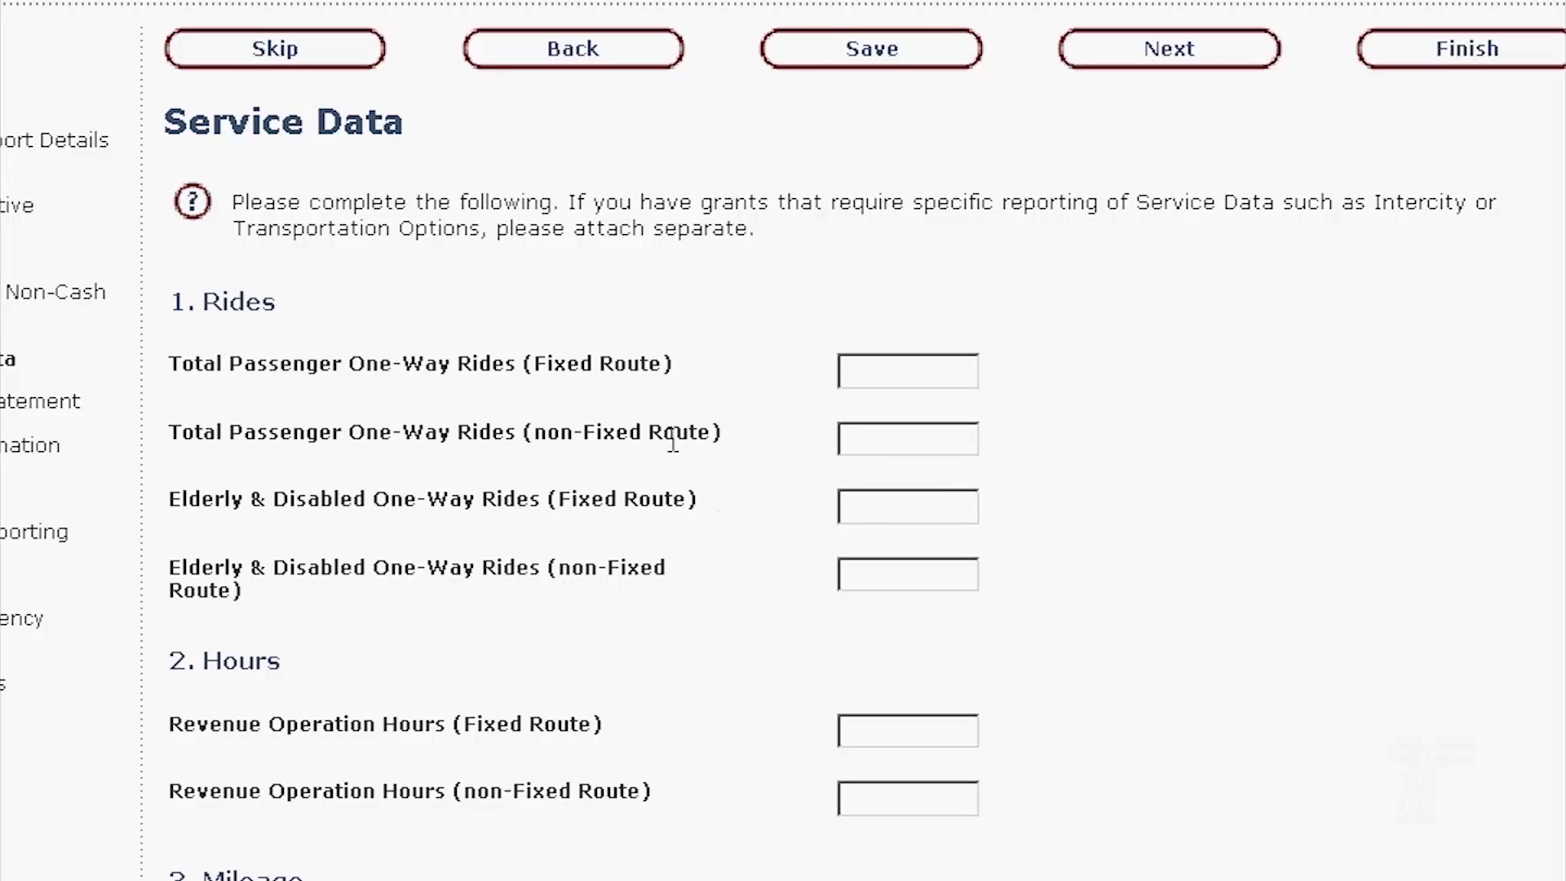
type("3500")
key("Tab")
type("2000")
key("Tab")
Enter the elderly and disabled one-way rides as 500 for fixed route and 1500 for non-fixed route.
type("5000")
key("Tab")
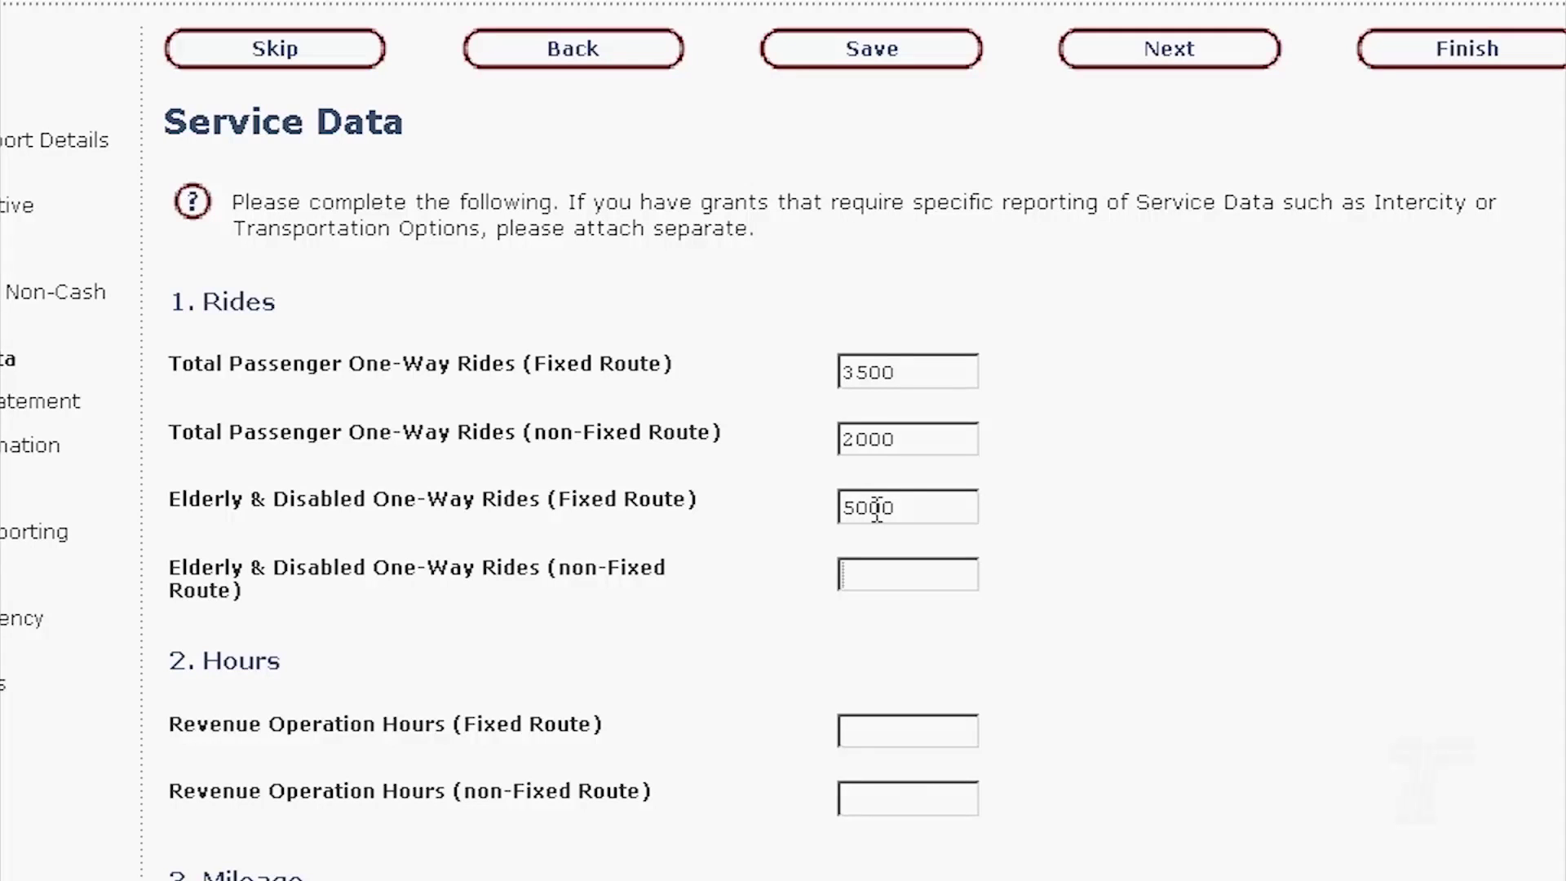
type("15000")
key("BackSpace")
key("BackSpace")
type("0")
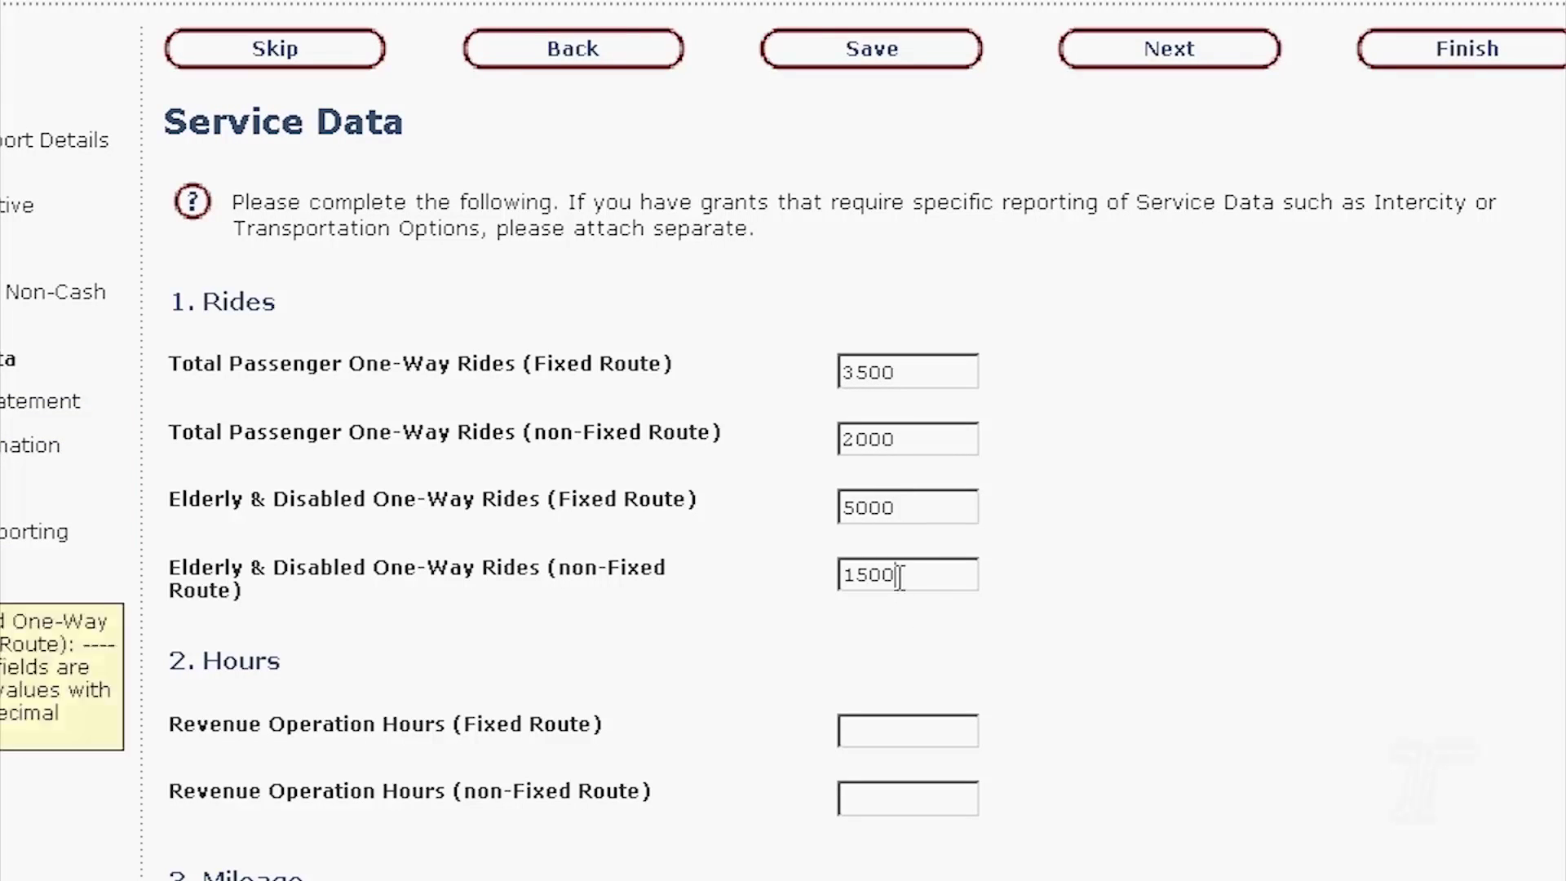
key("BackSpace")
type("0")
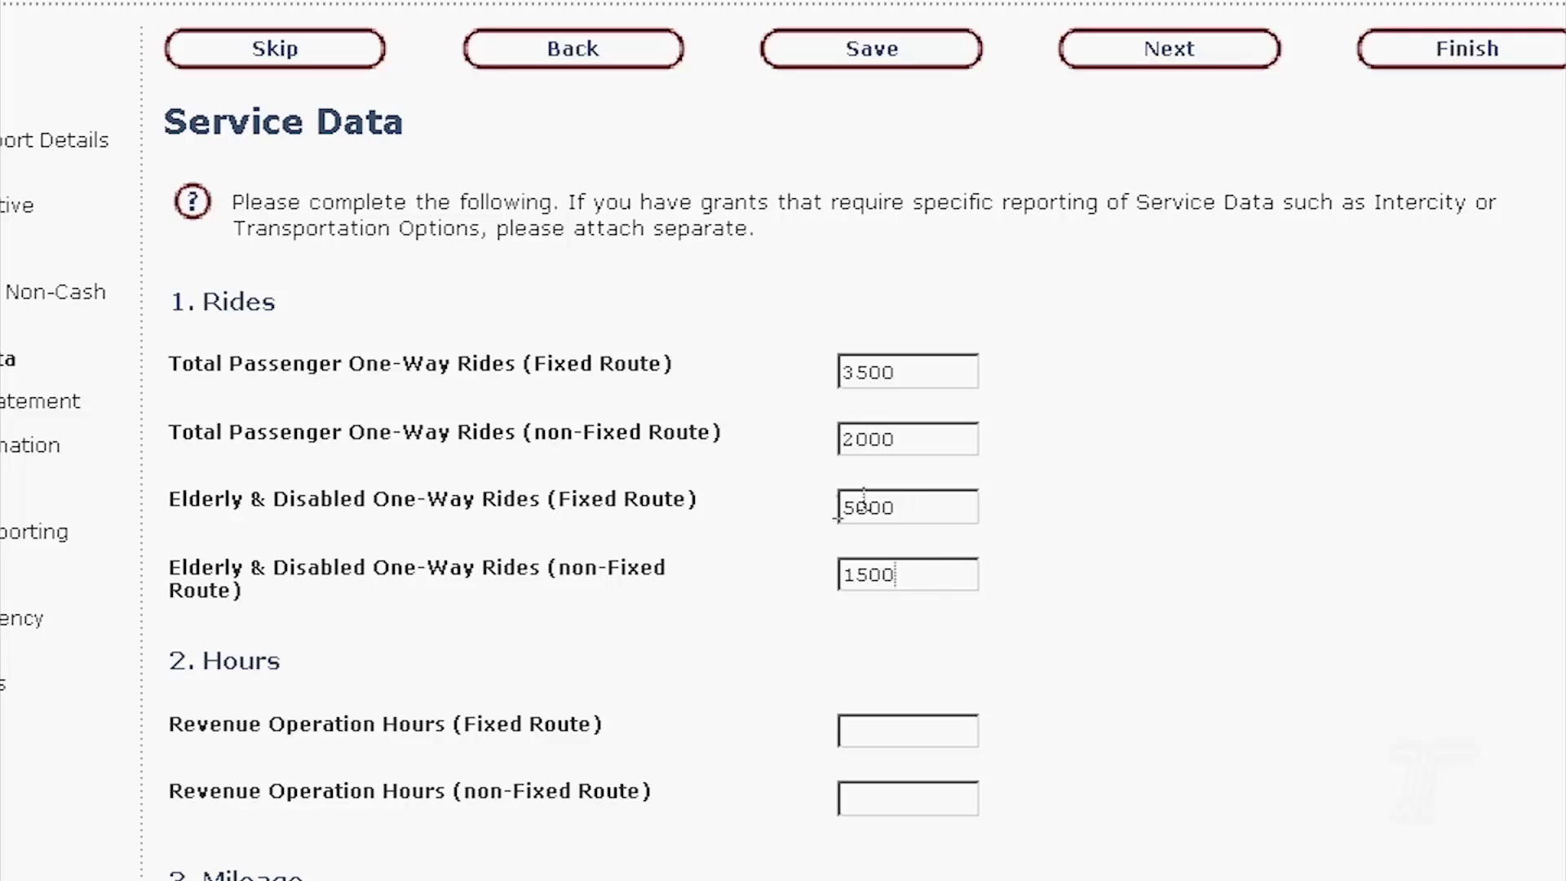
left_click(934, 510)
key("BackSpace")
left_click(882, 507)
Enter the revenue operation hours as 5000 for fixed route and 1000 for non-fixed route.
scroll(1345, 598, "down", 3)
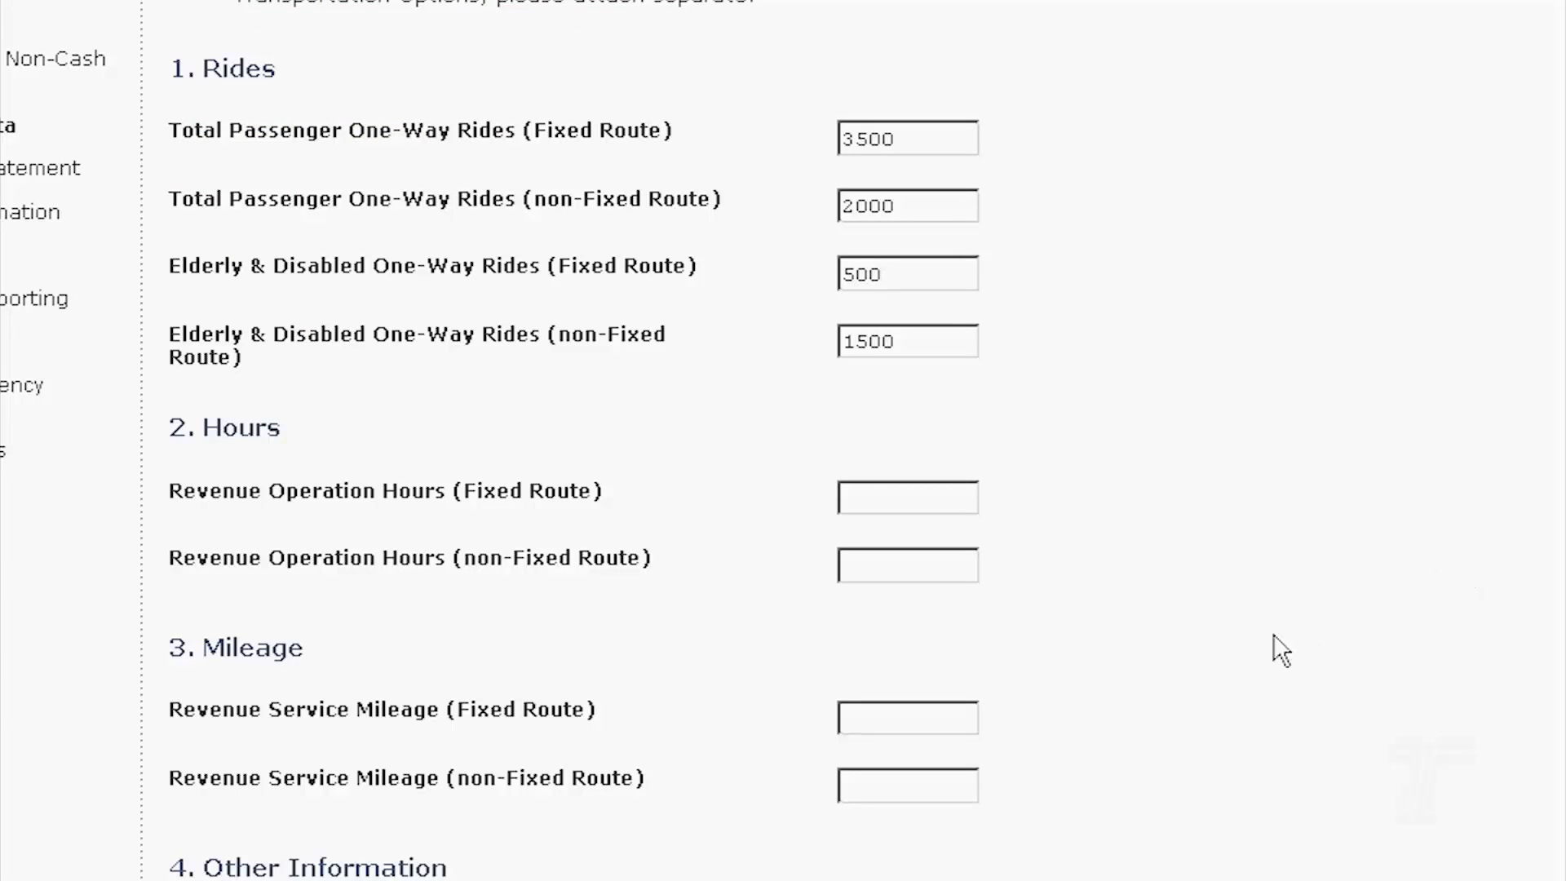
left_click(913, 492)
type("5000")
left_click(907, 564)
type("1000")
Enter the revenue service mileage as 5000 for both fixed route and non-fixed route.
left_click(907, 718)
type("5000")
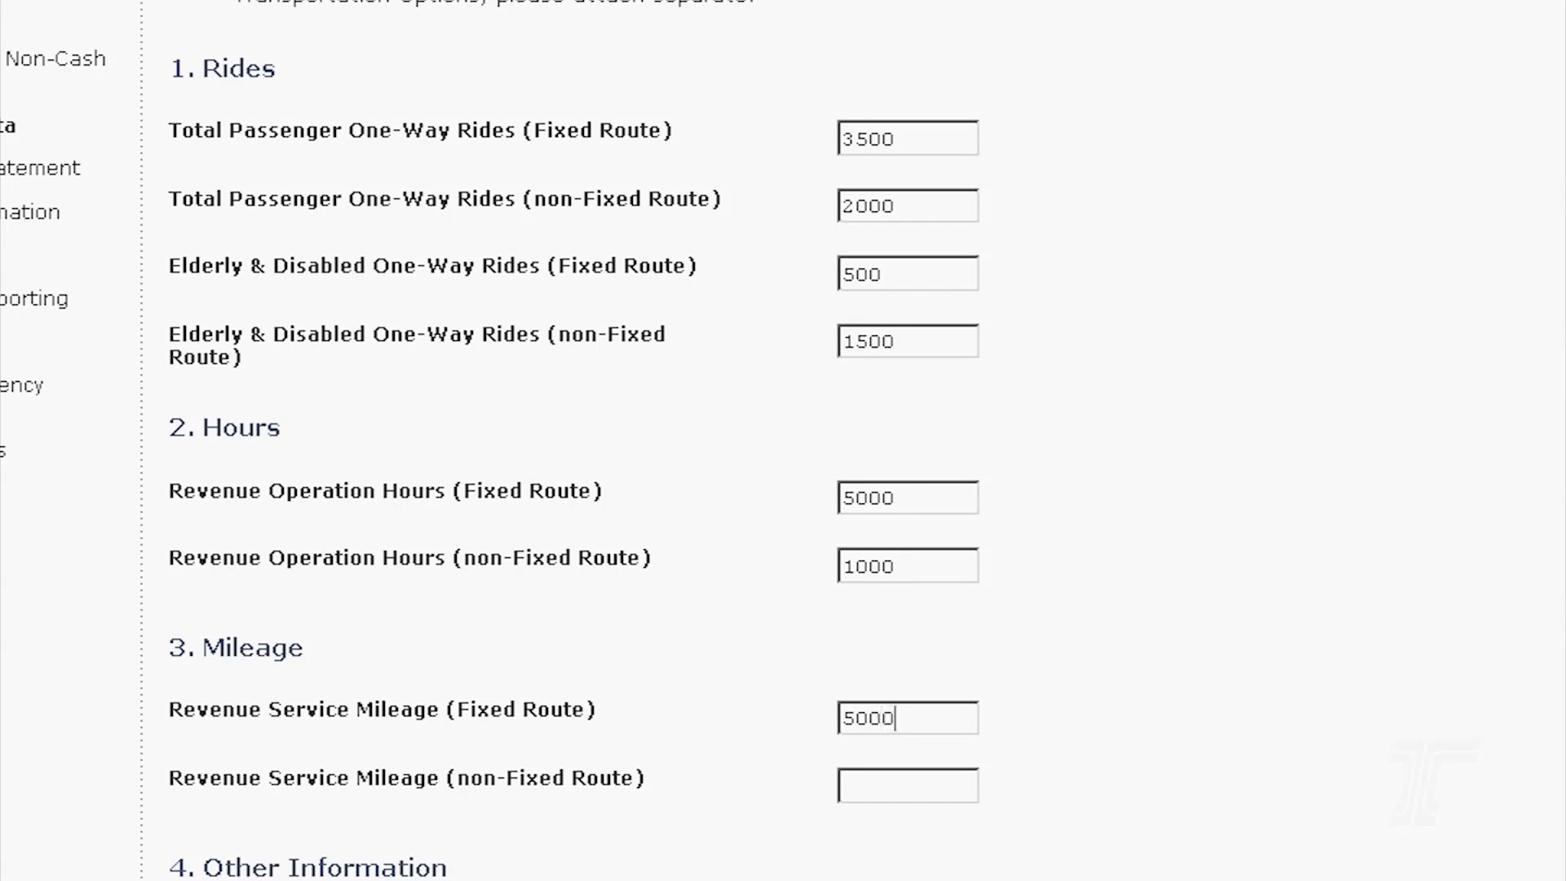
left_click(907, 784)
type("5000")
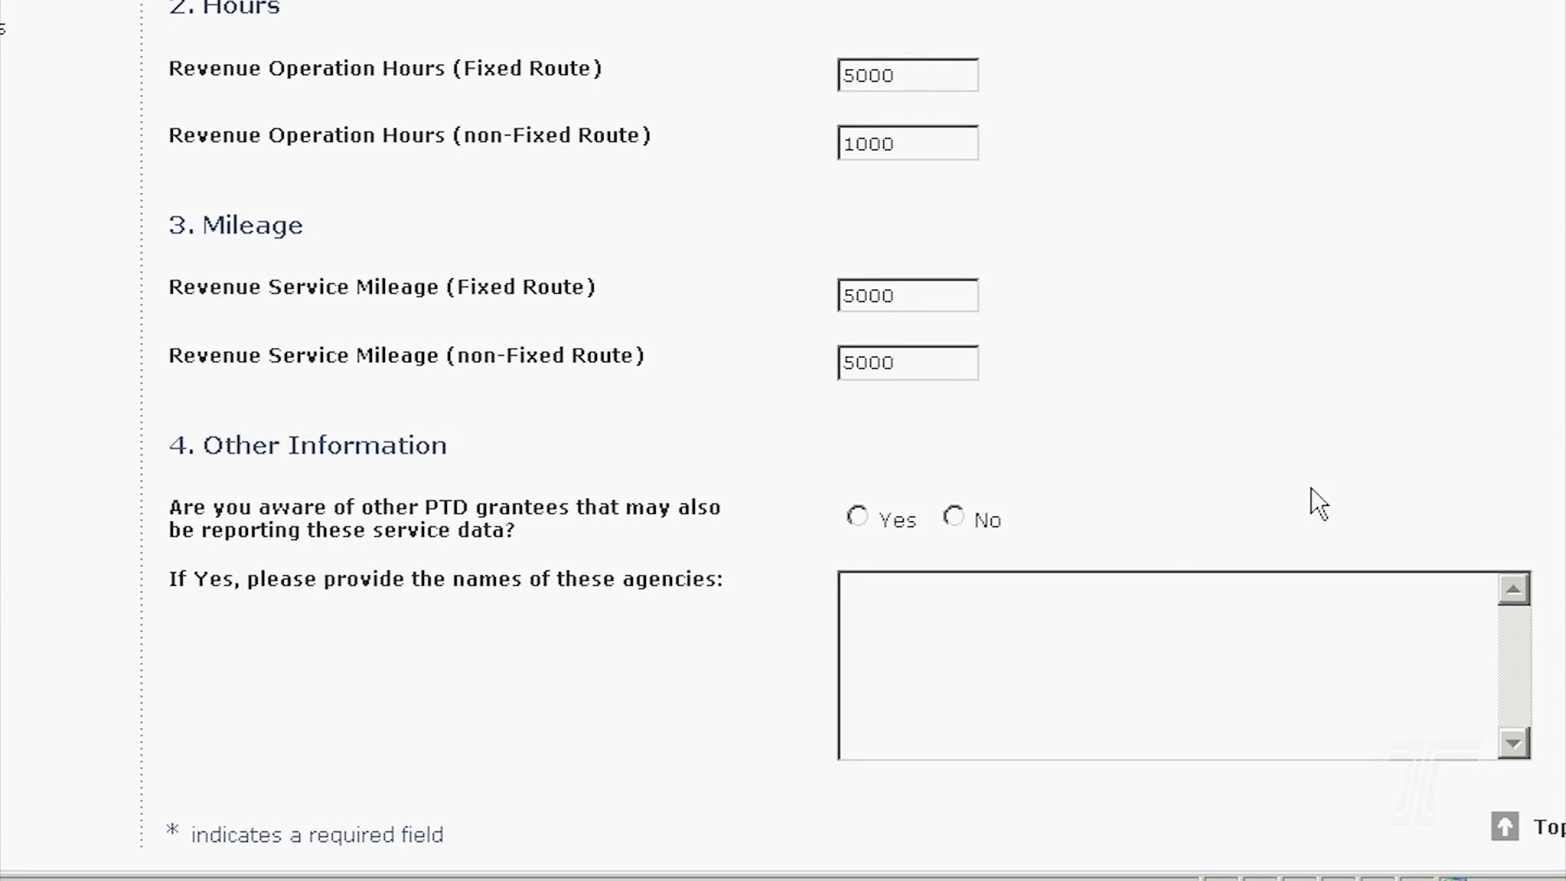
Answer Yes to other PTD grantees reporting these service data and name the agency "Basin Transit".
left_click(857, 517)
left_click(940, 633)
type("Bassin")
key("BackSpace")
key("BackSpace")
key("BackSpace")
type("in Transit")
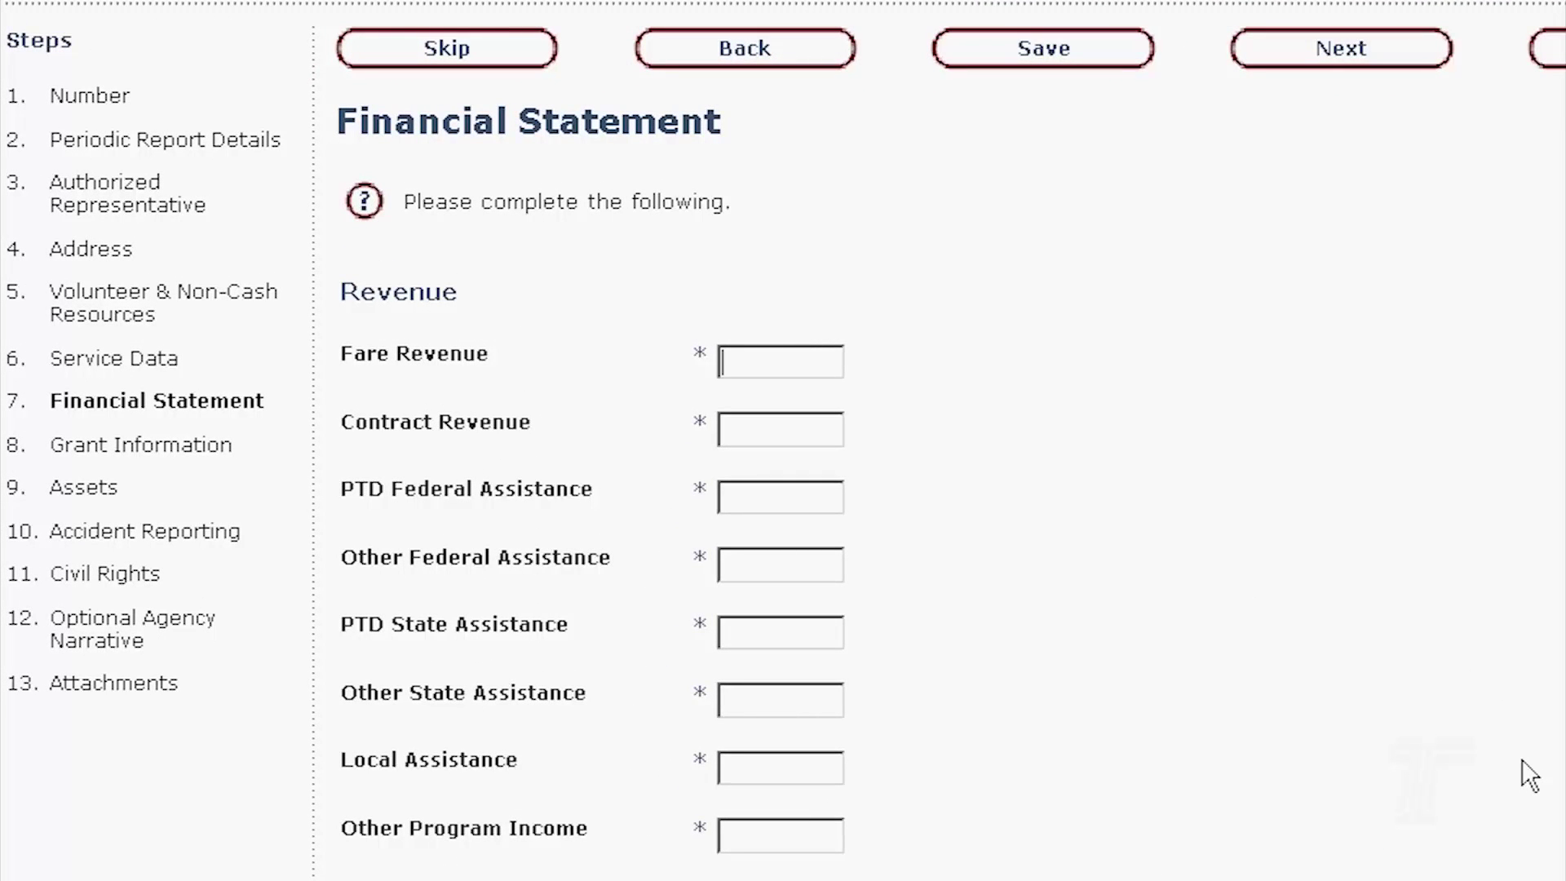
Enter fare revenue 4500, PTD state assistance 1200, and 0 for contract revenue, PTD federal and other federal assistance.
type("4500")
key("Tab")
type("0")
key("Tab")
type("0")
key("Tab")
type("0")
key("Tab")
type("1200")
key("Tab")
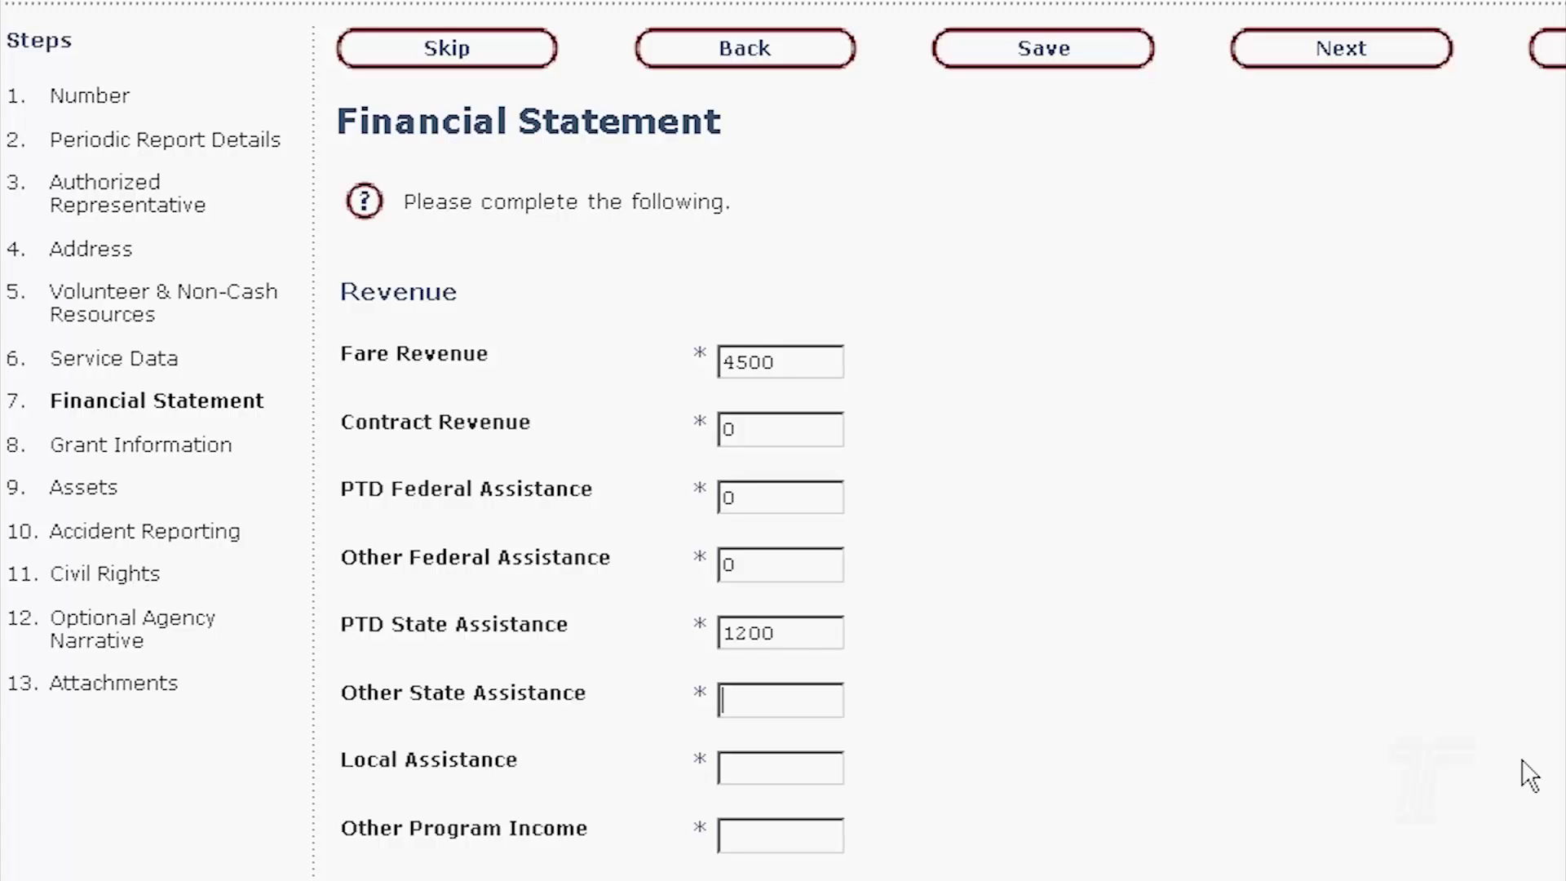
Enter other state assistance 1800, and 0 for local assistance, other program income and cash donations.
type("1800")
key("Tab")
type("0")
key("Tab")
type("0")
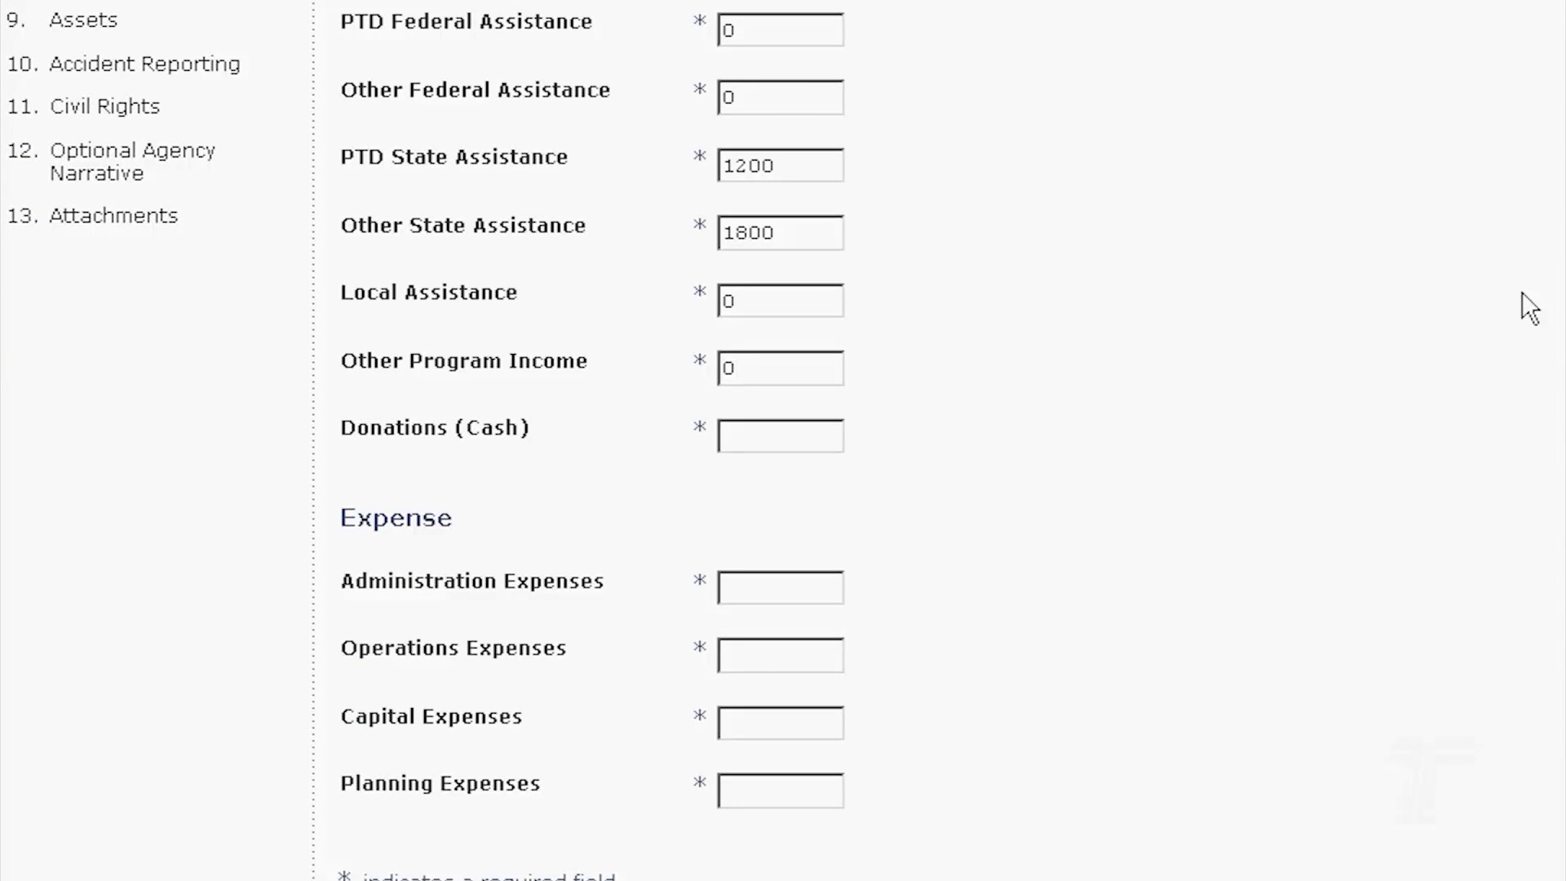
key("Tab")
type("0")
Enter administration expenses of 4000 and operations expenses of 10000, and try to submit the Financial Statement.
key("Tab")
type("4000")
key("Tab")
type("10000")
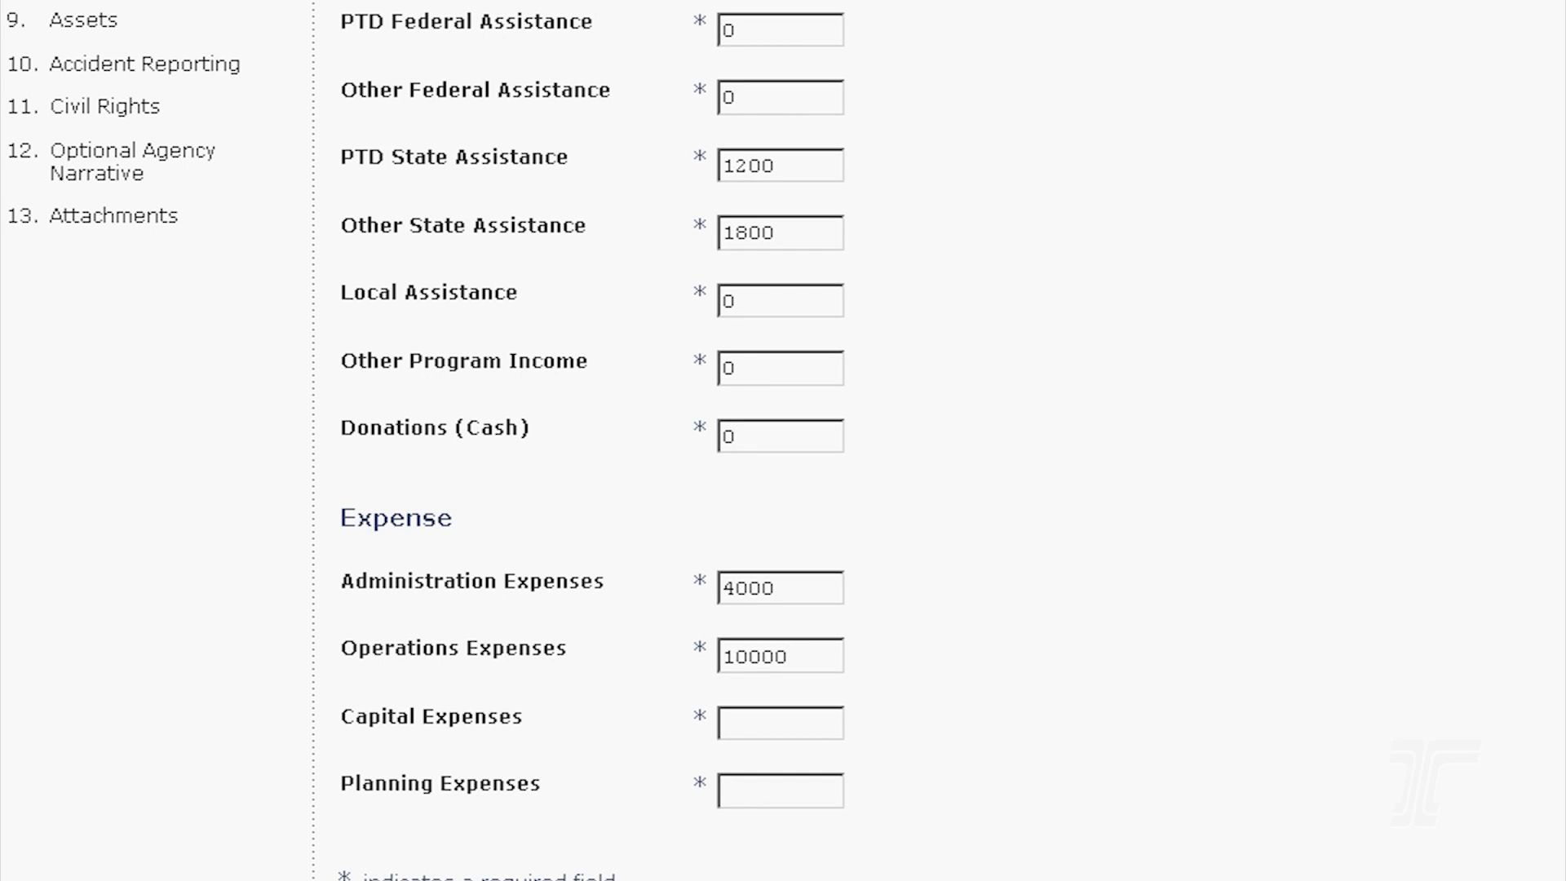
key("Return")
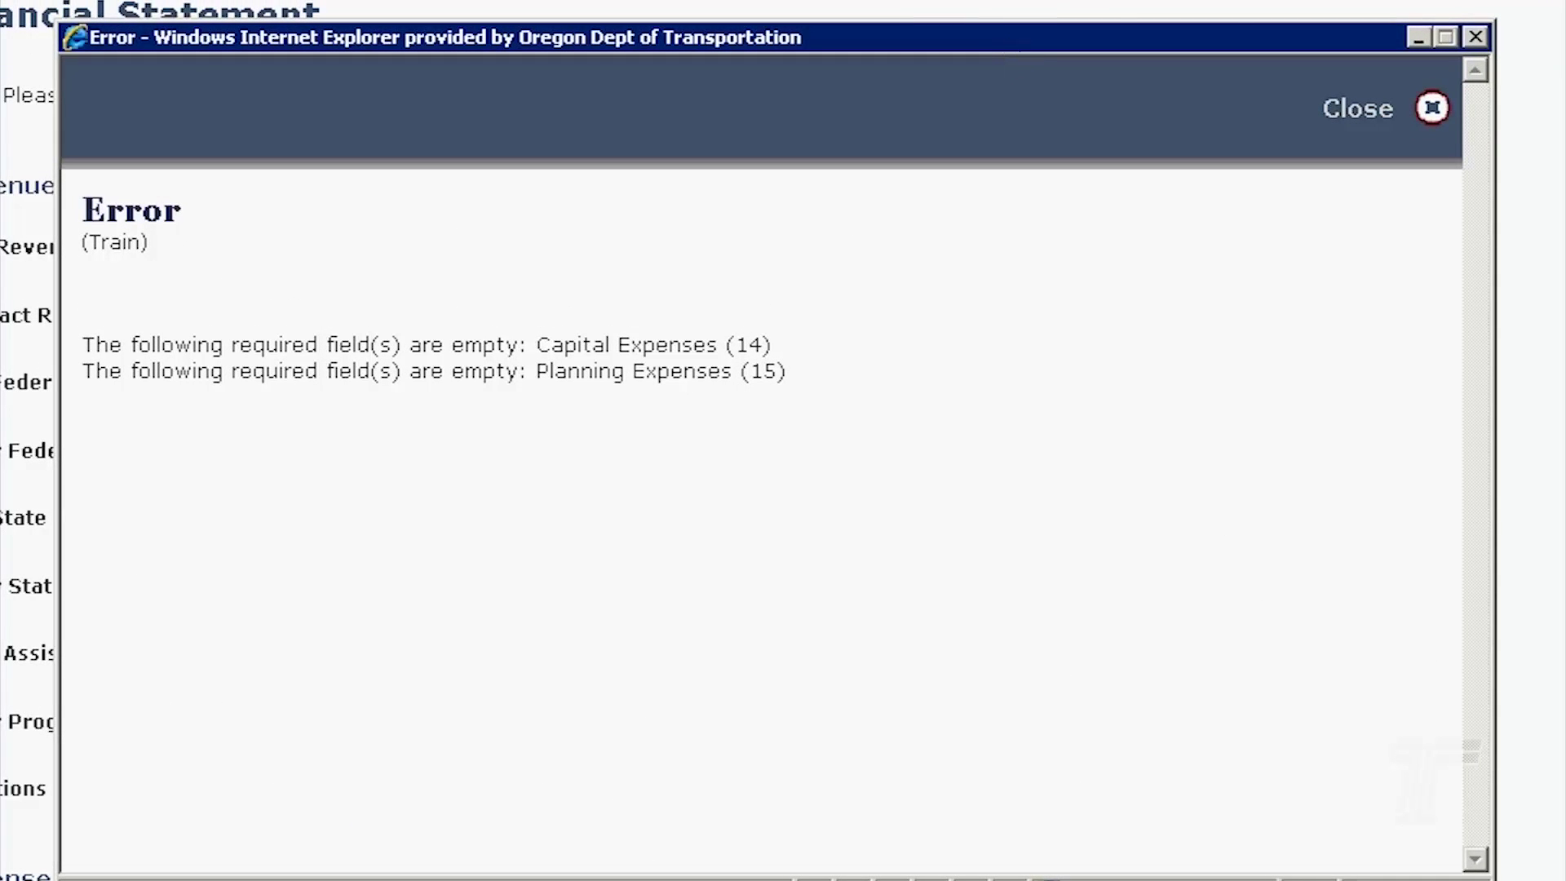
Close the error window and enter 0 for both capital expenses and planning expenses.
left_click_drag(490, 37, 707, 0)
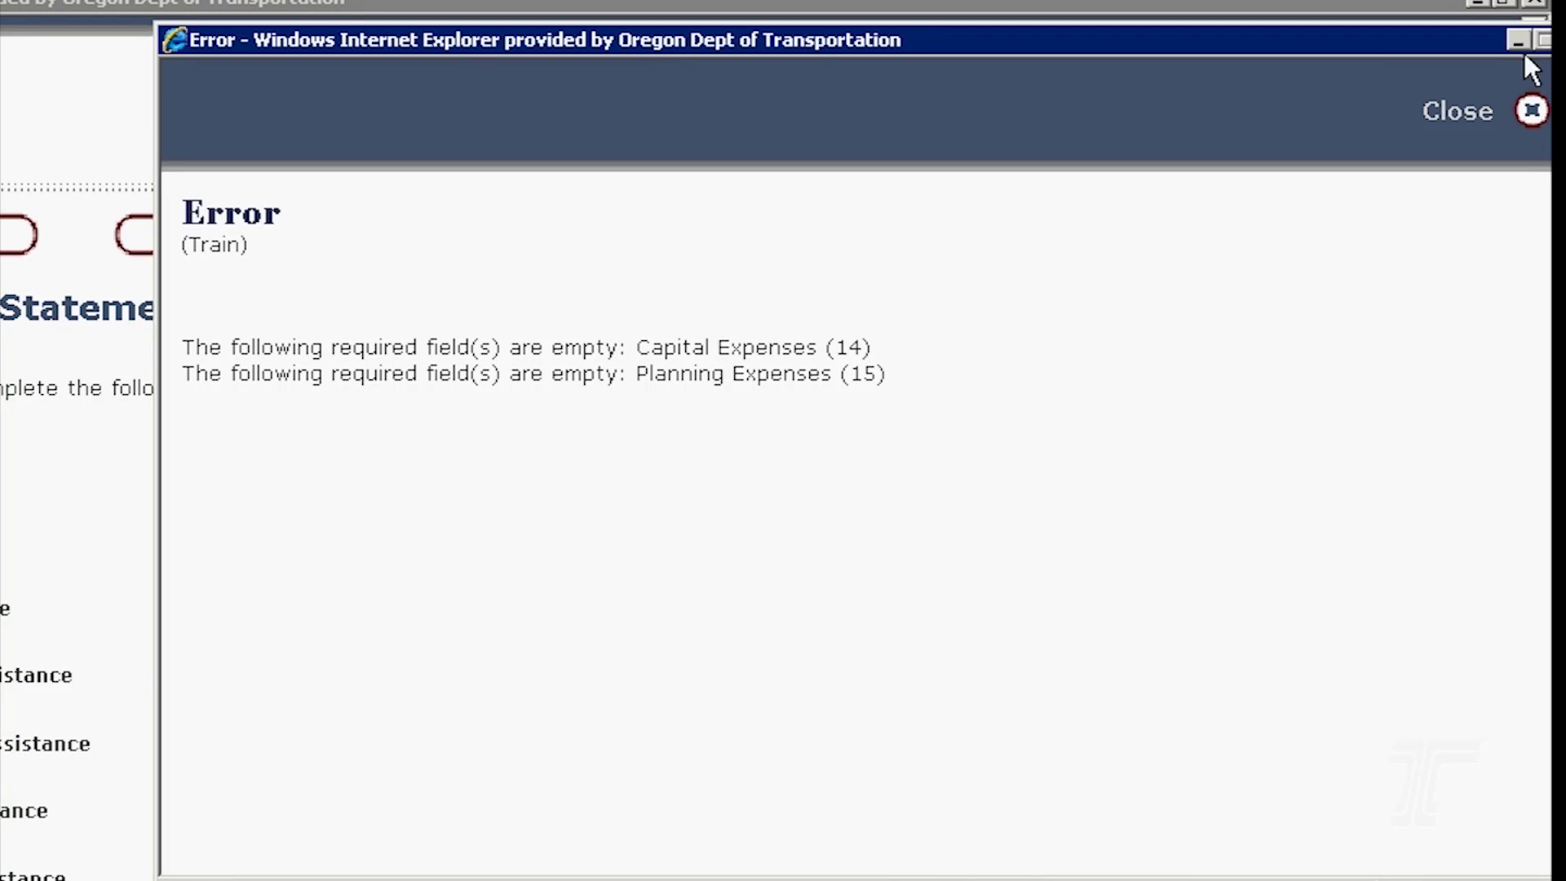
left_click(1530, 111)
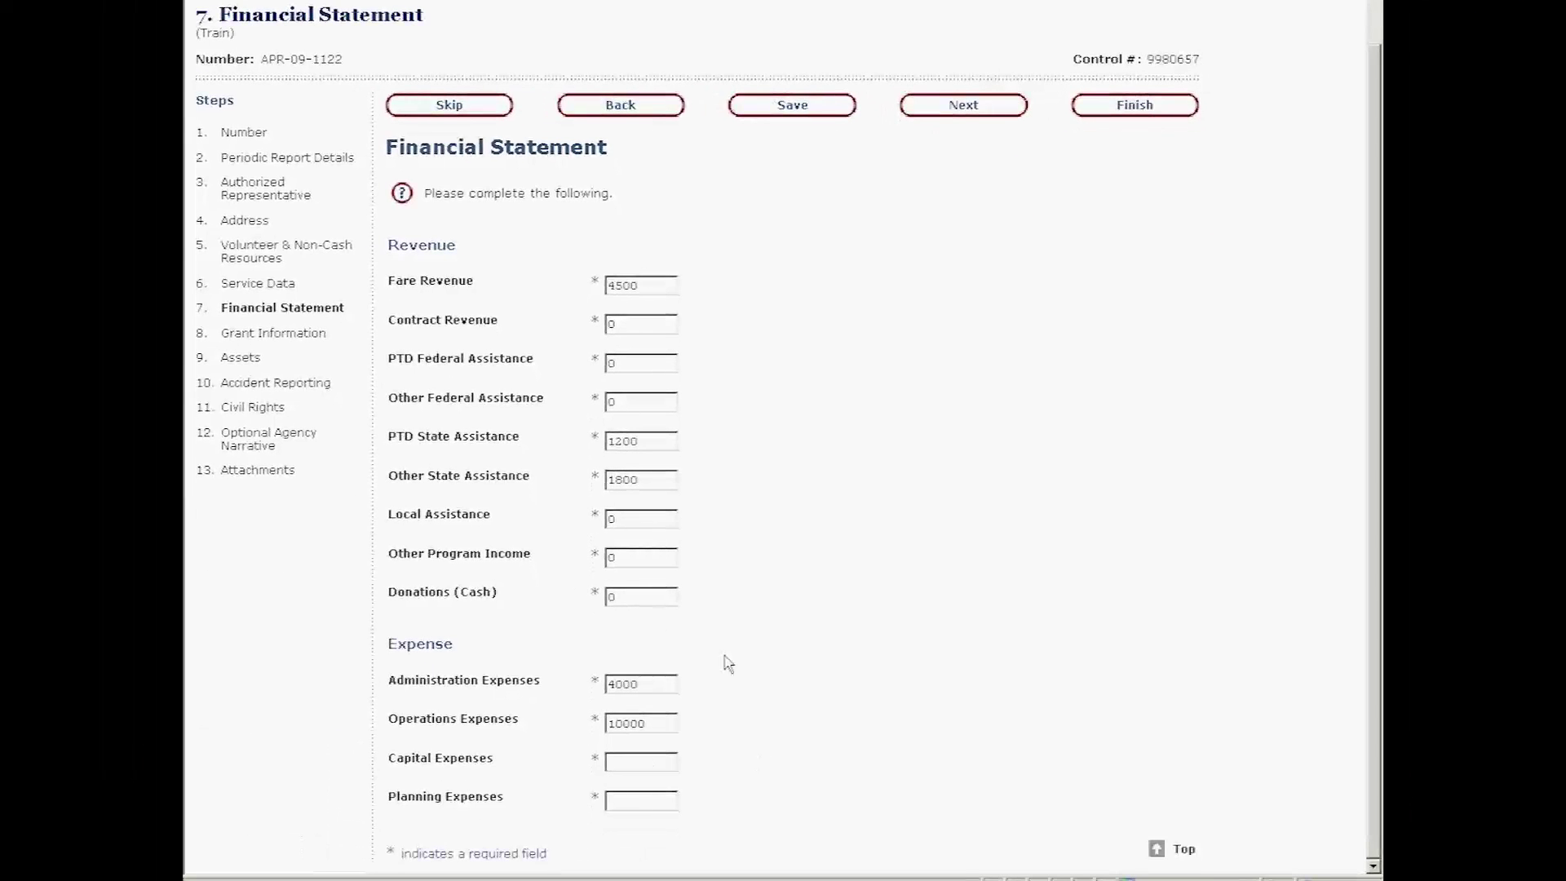
type("0")
key("Tab")
type("0")
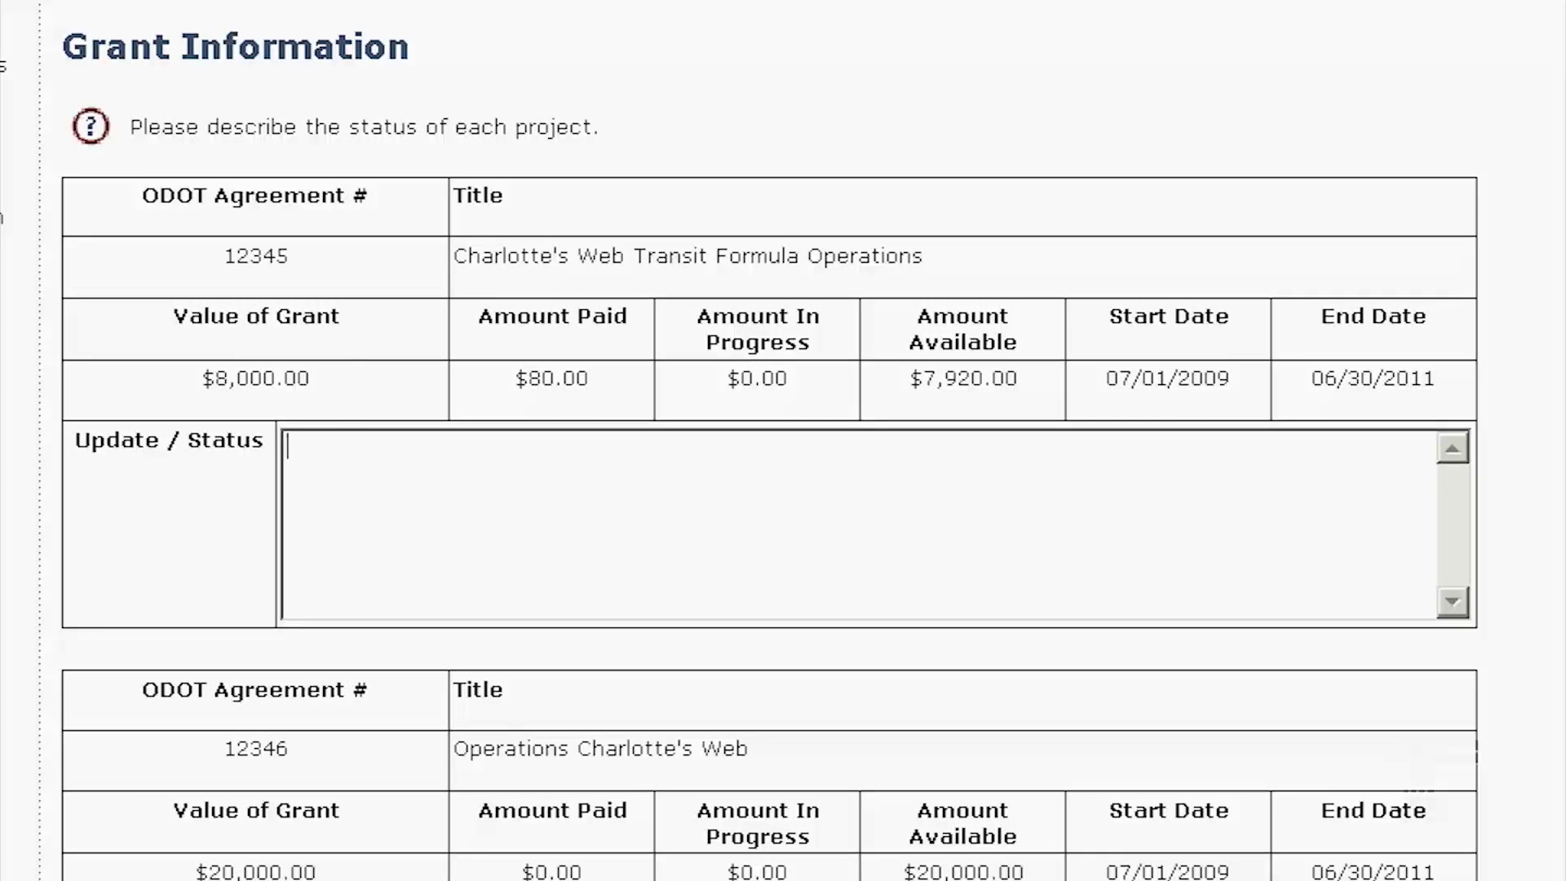
Enter "Operations Continue" as the update/status of the Charlotte's Web Transit Formula Operations grant.
left_click(619, 502)
scroll(1504, 244, "down", 5)
scroll(1505, 244, "up", 5)
scroll(327, 791, "down", 5)
scroll(395, 829, "down", 1)
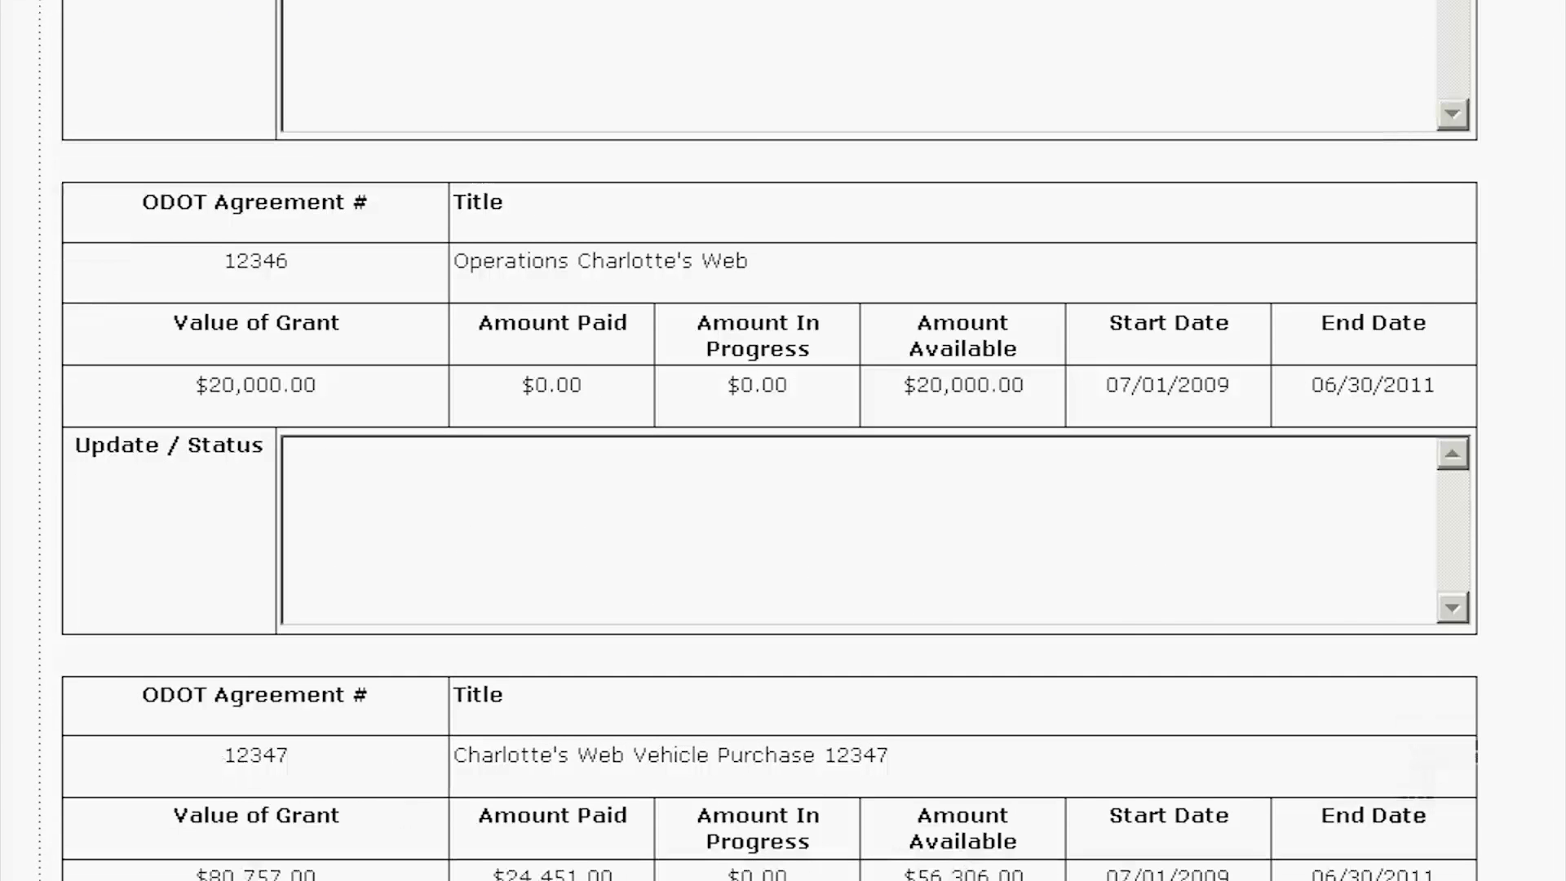
scroll(395, 829, "up", 2)
scroll(770, 440, "up", 3)
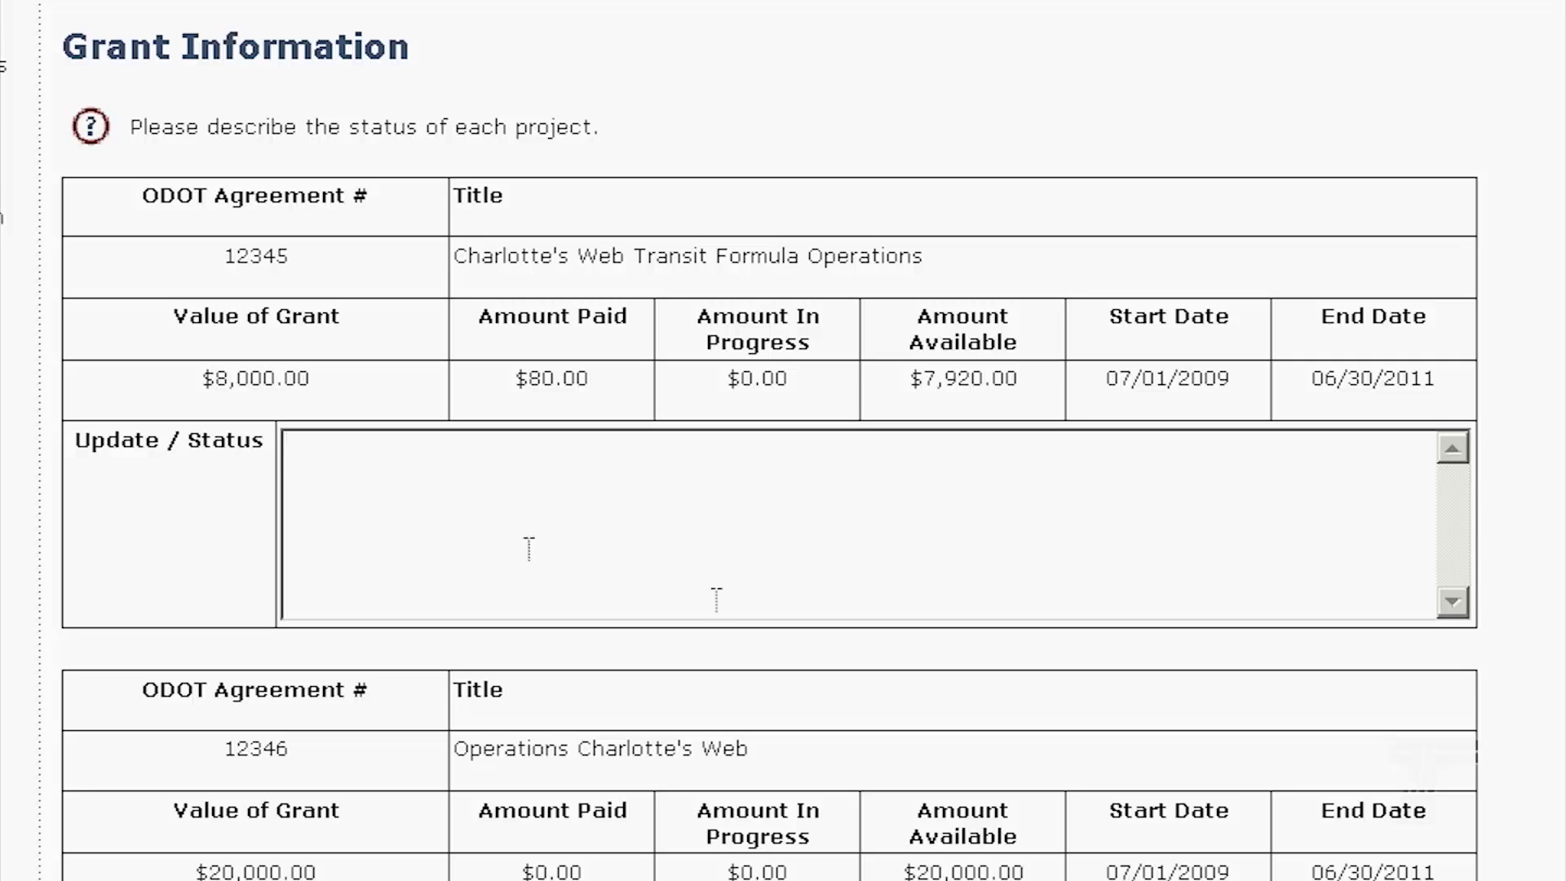
left_click(302, 447)
type("Operations Continue")
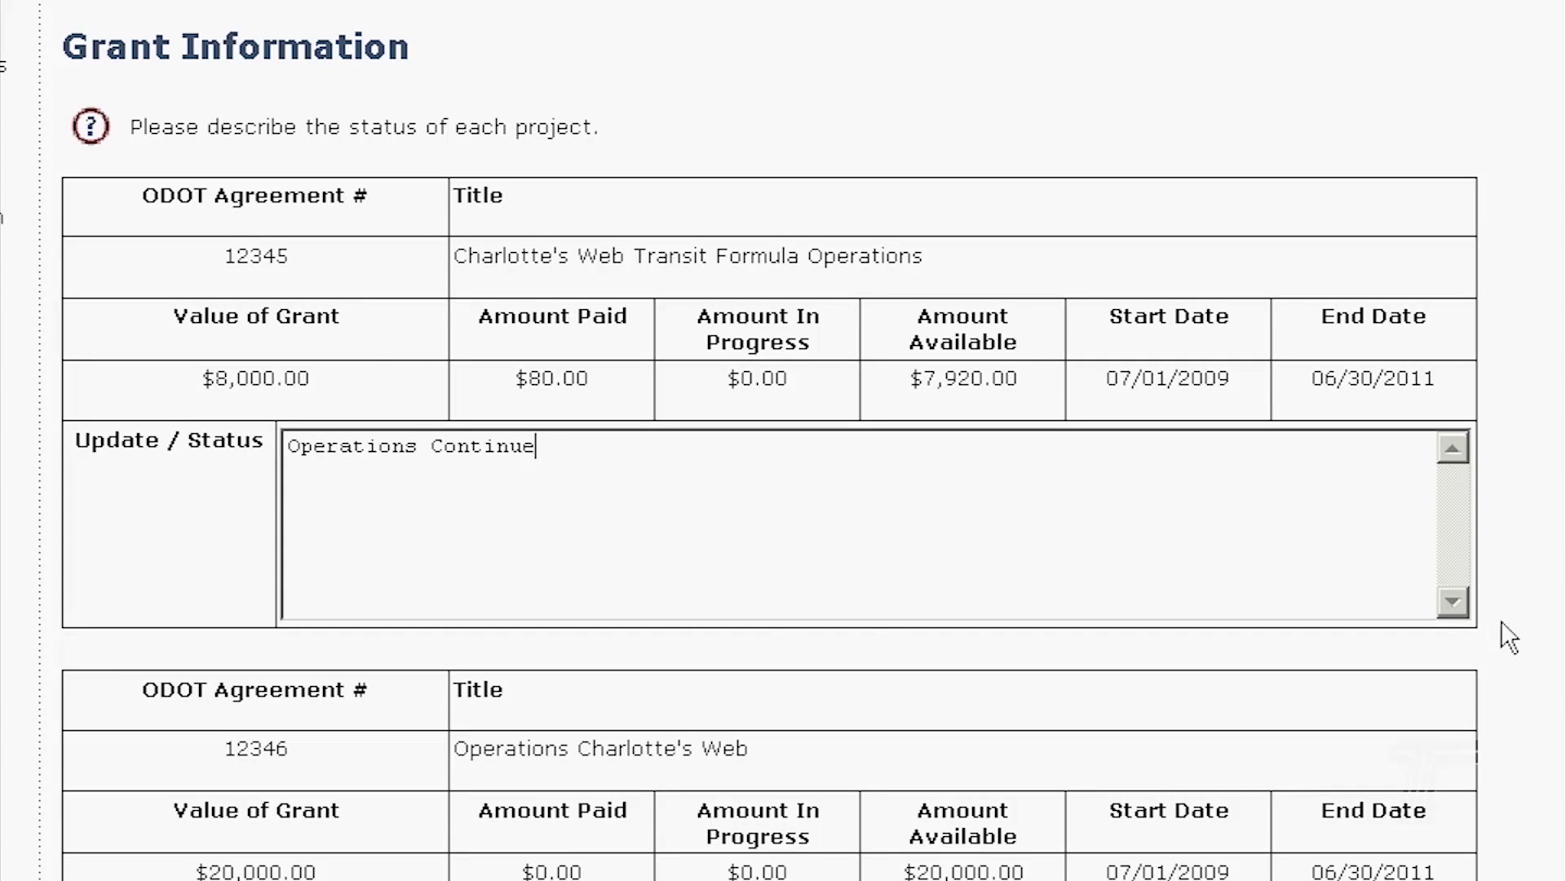
Look over the other grants' status sections without filling them in, and continue to Assets.
scroll(1510, 633, "down", 3)
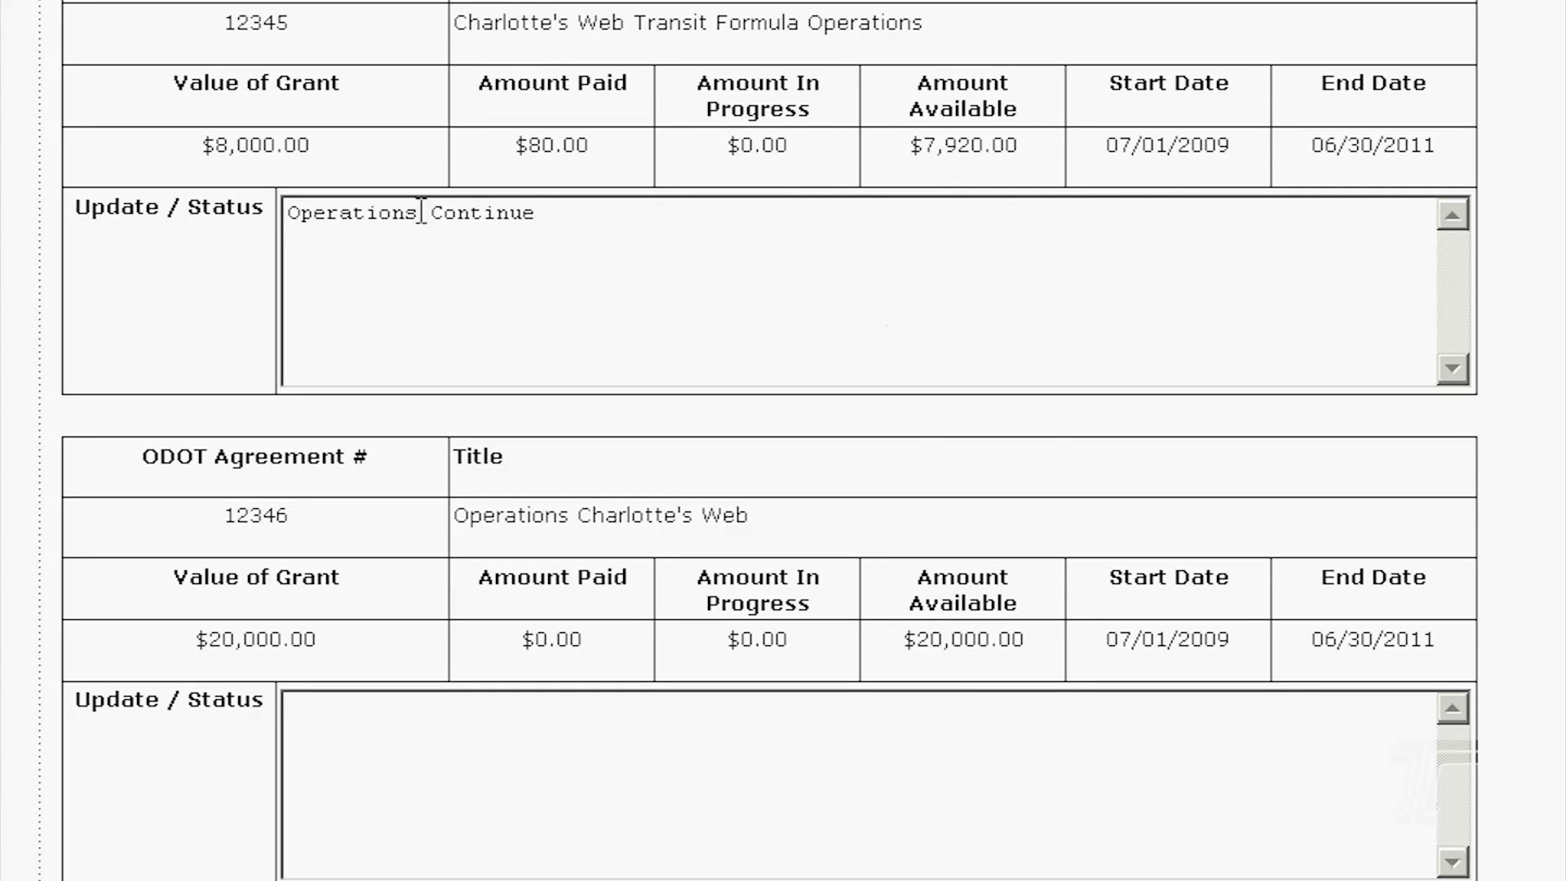
scroll(769, 489, "down", 3)
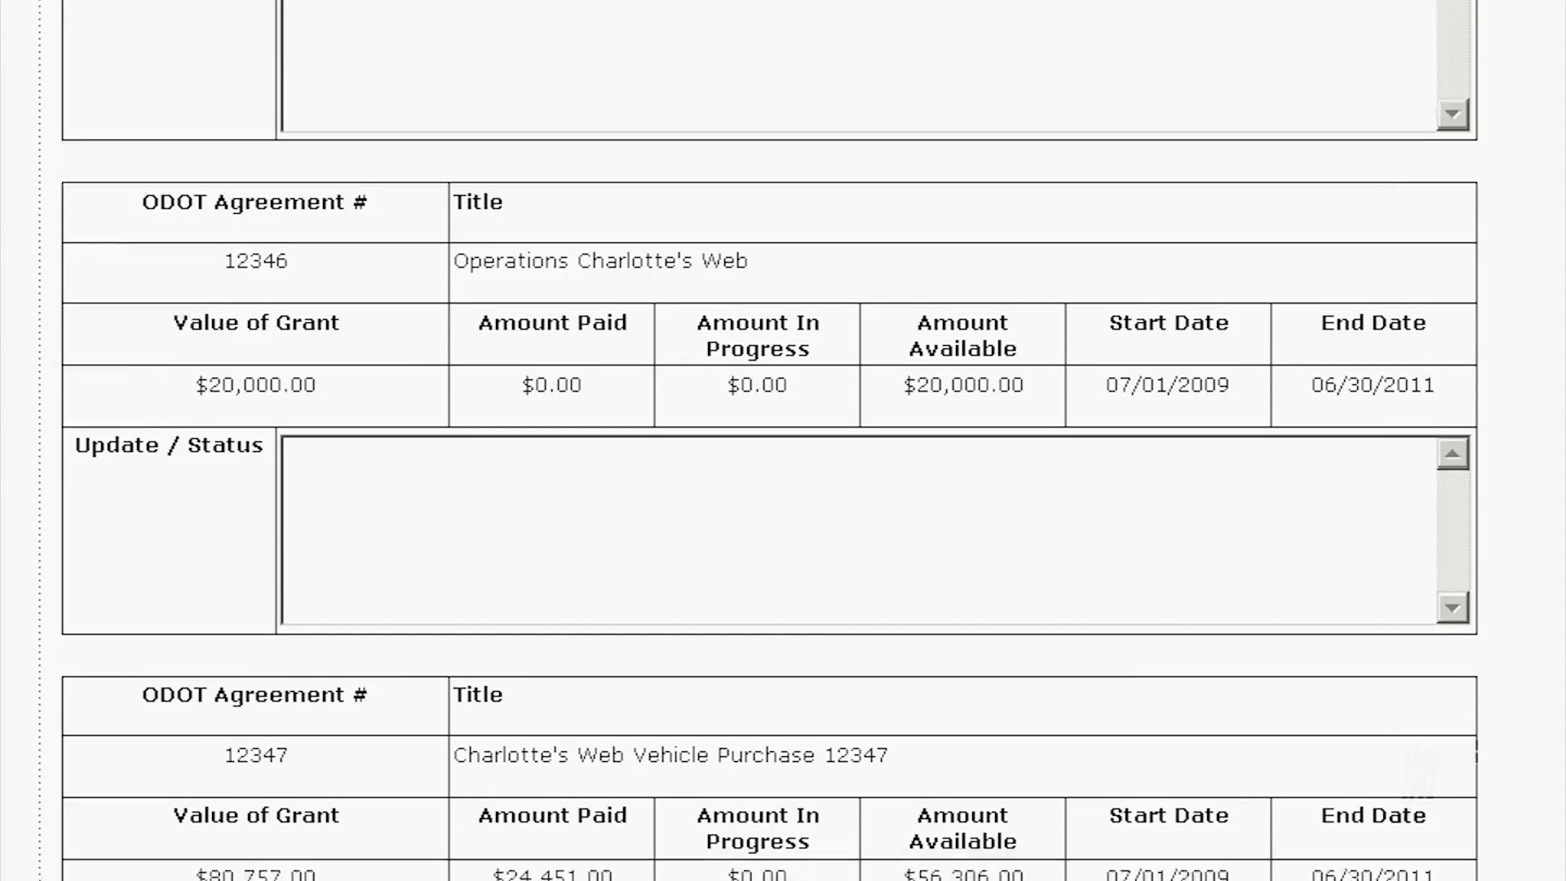
scroll(1480, 514, "up", 6)
scroll(1480, 514, "down", 6)
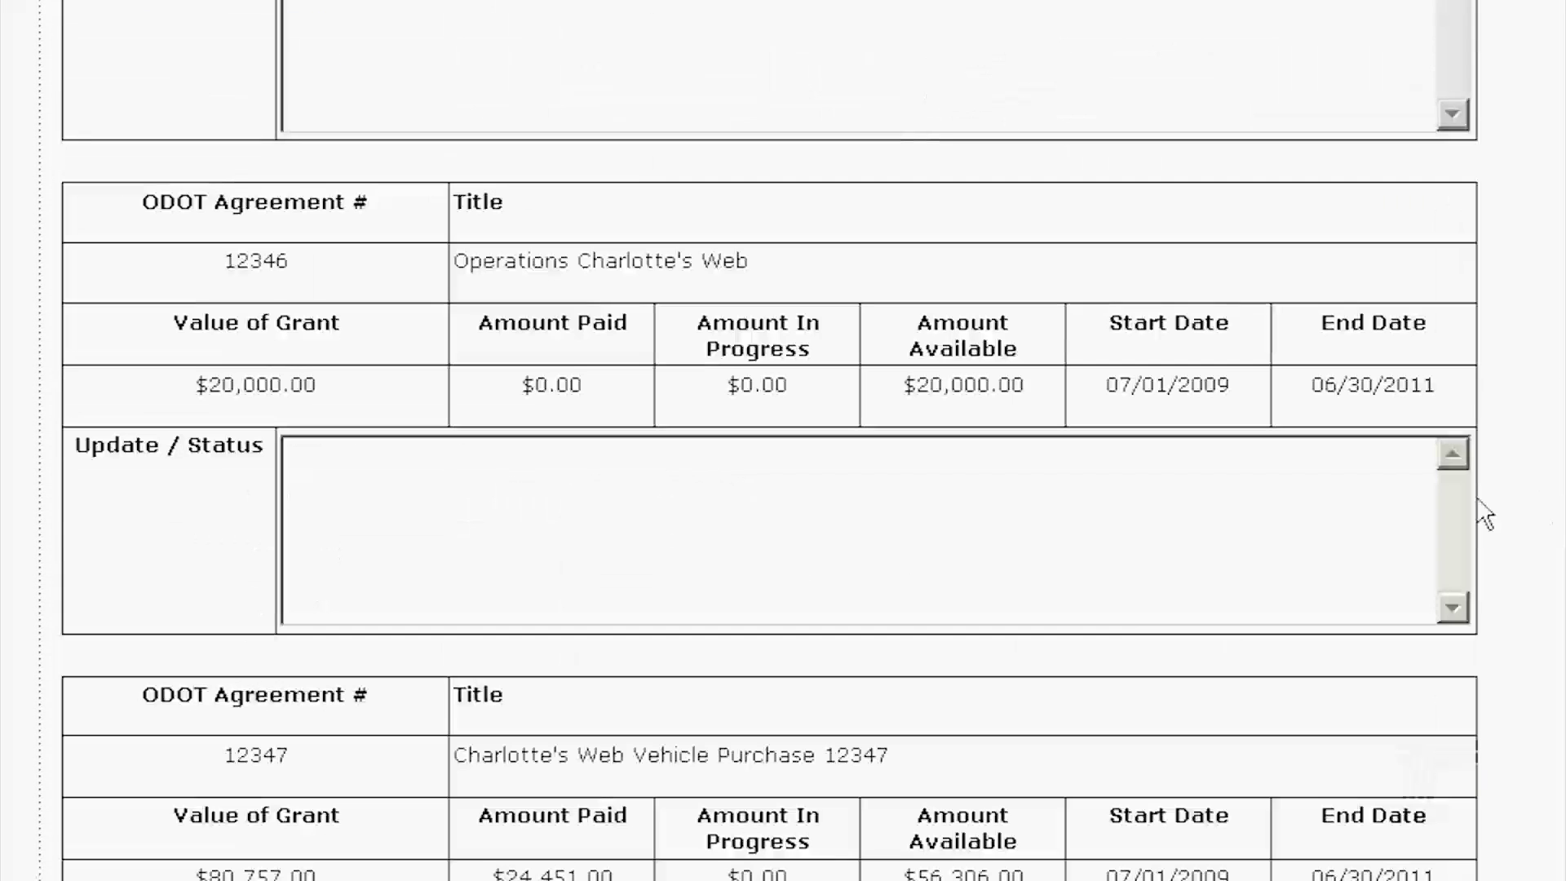
left_click(363, 477)
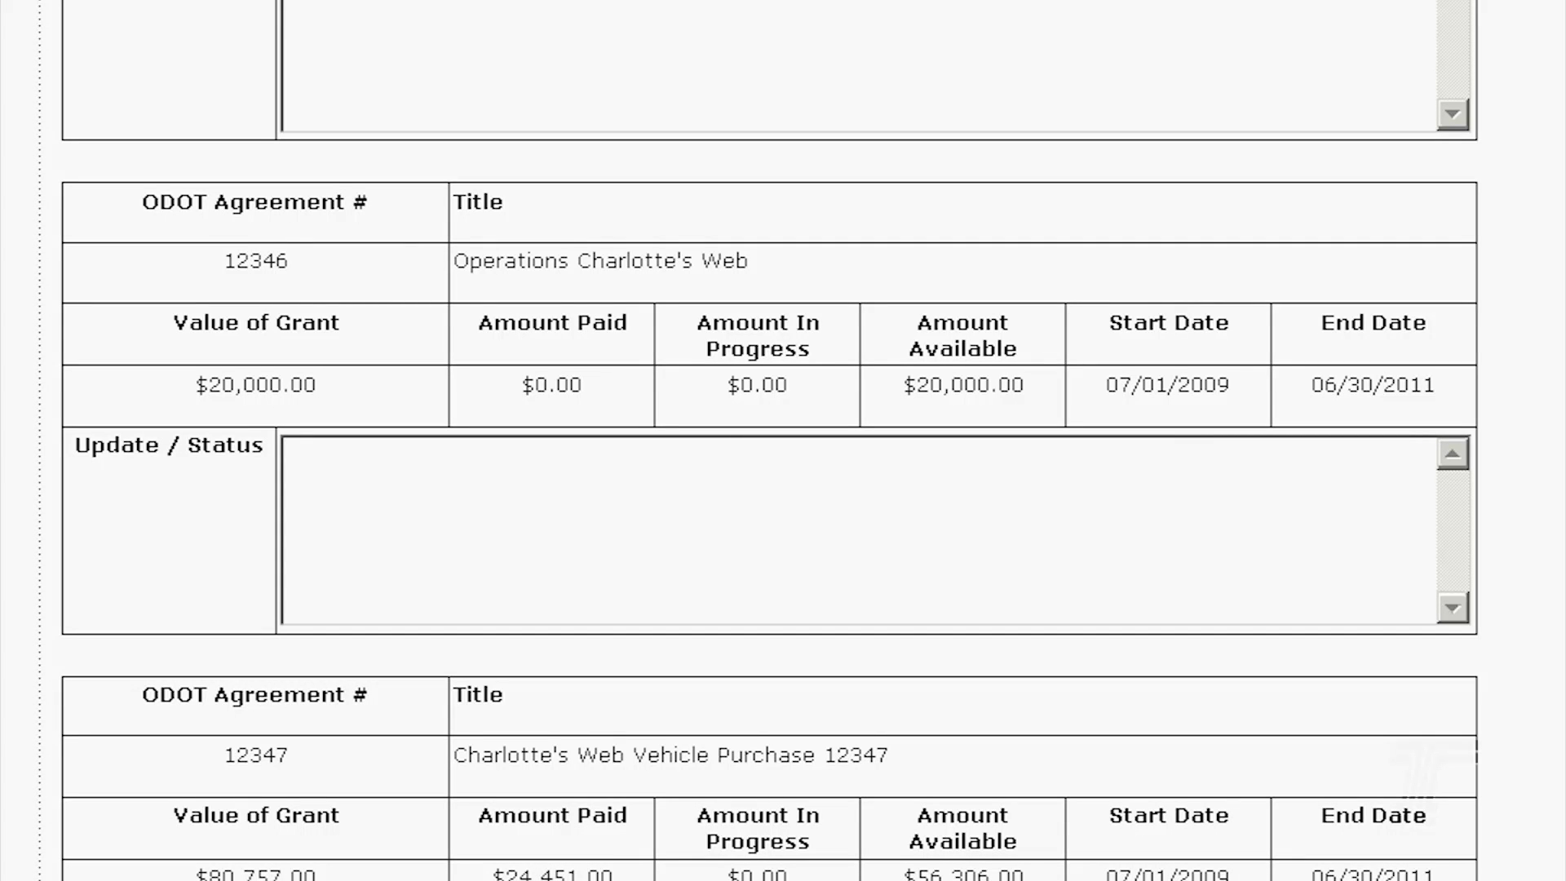
scroll(1546, 664, "up", 6)
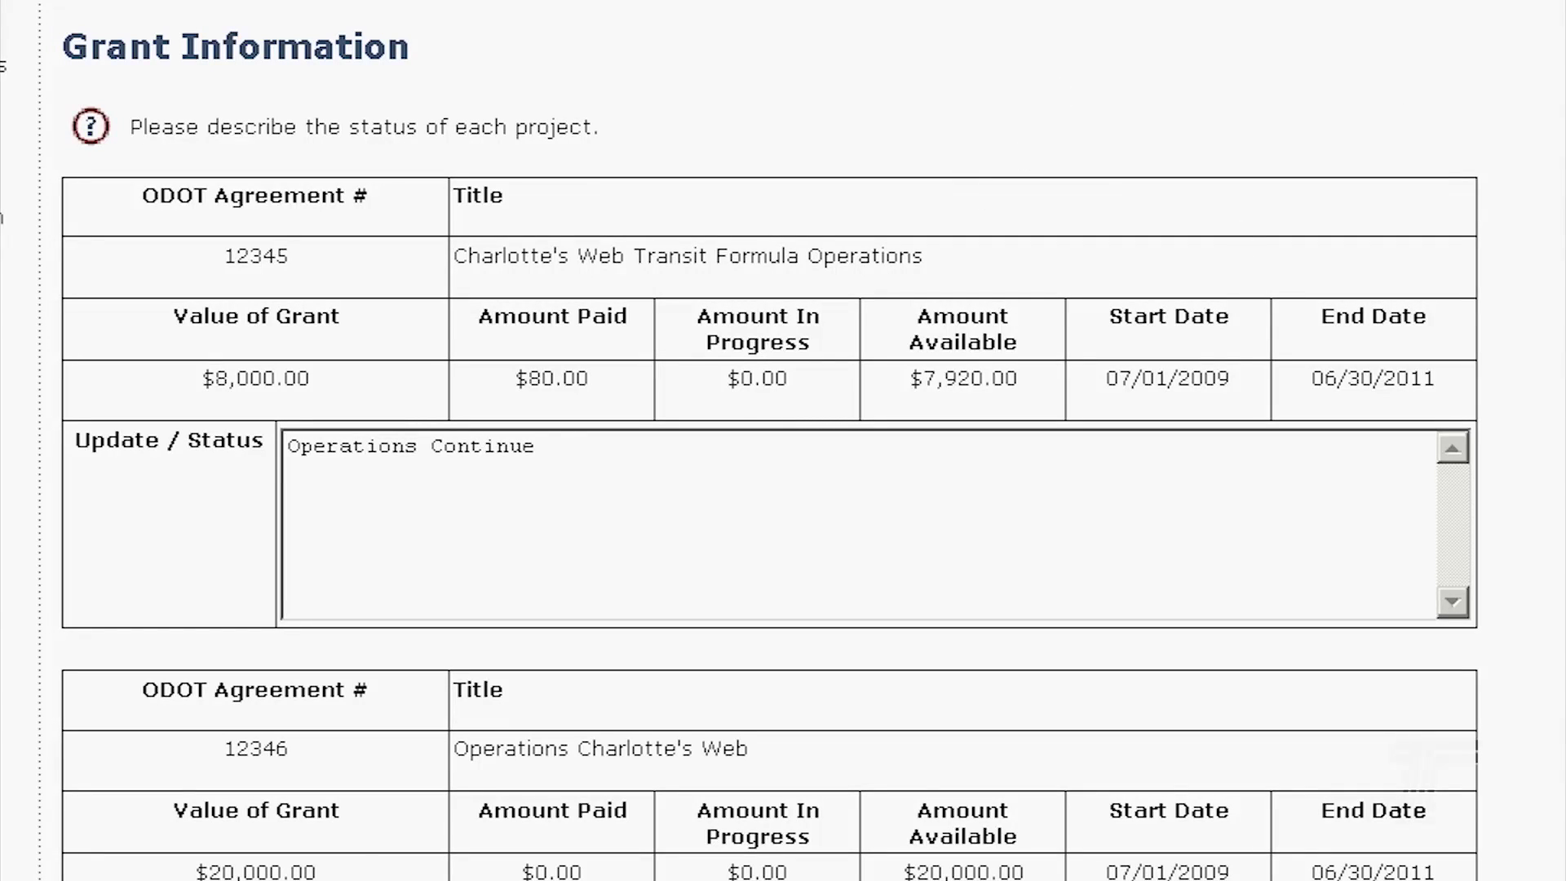
left_click(1078, 1)
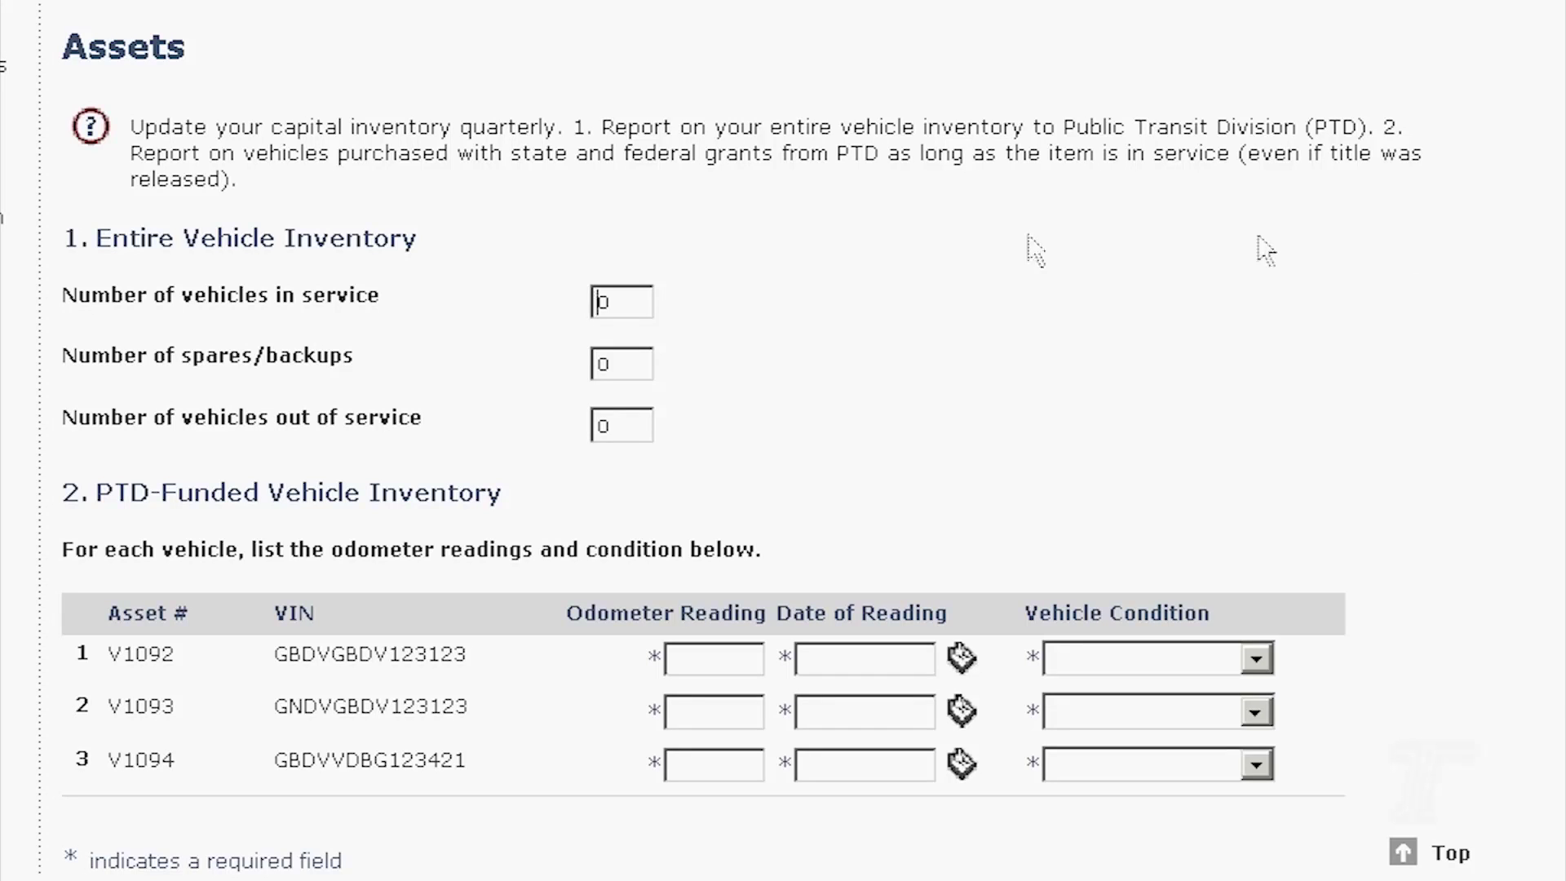
Set the vehicle inventory to 4 vehicles in service and 1 spare/backup.
double_click(622, 302)
type("4")
key("Tab")
type("1")
key("Tab")
Report asset V1092 with an odometer reading of 1000, reading date 01/15/2010 and condition Excellent.
key("Tab")
type("1000")
left_click(797, 659)
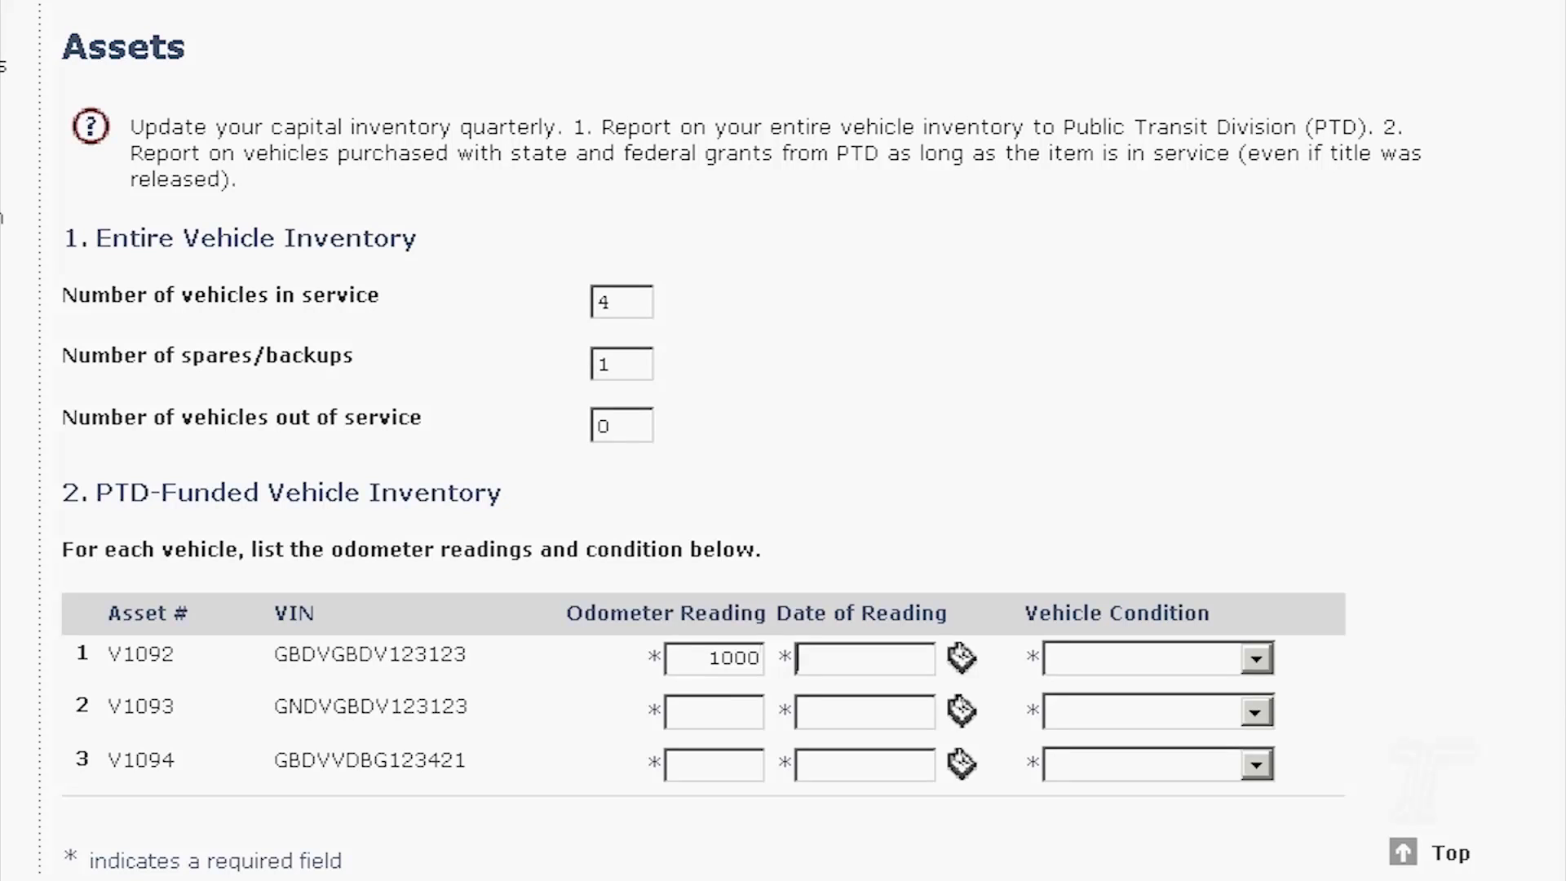
type("01/15/10")
key("Tab")
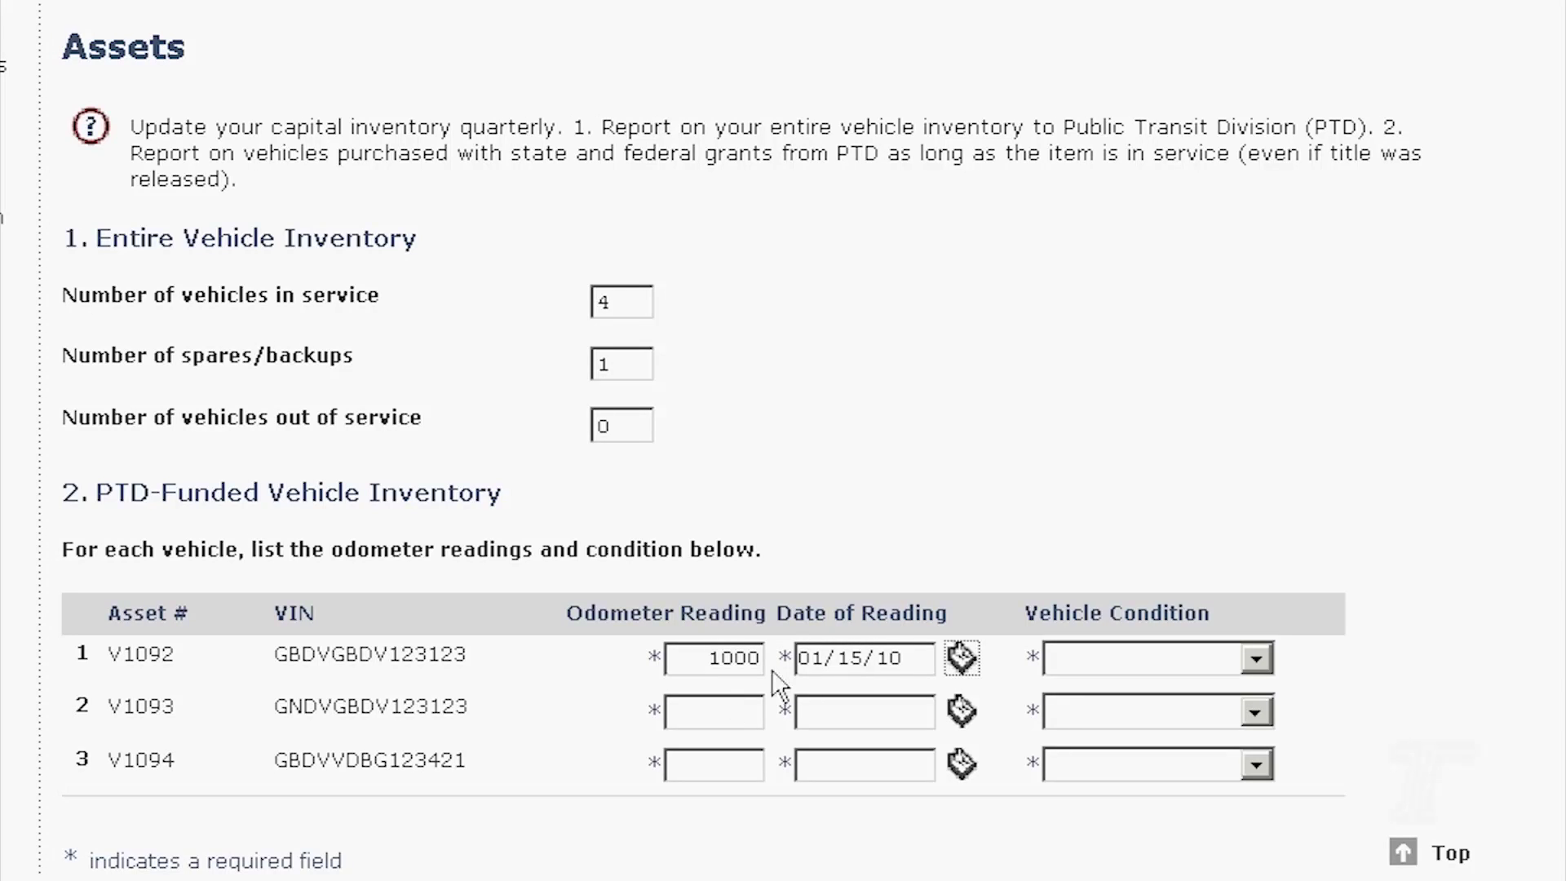
left_click(877, 658)
type("20")
key("Tab")
key("Tab")
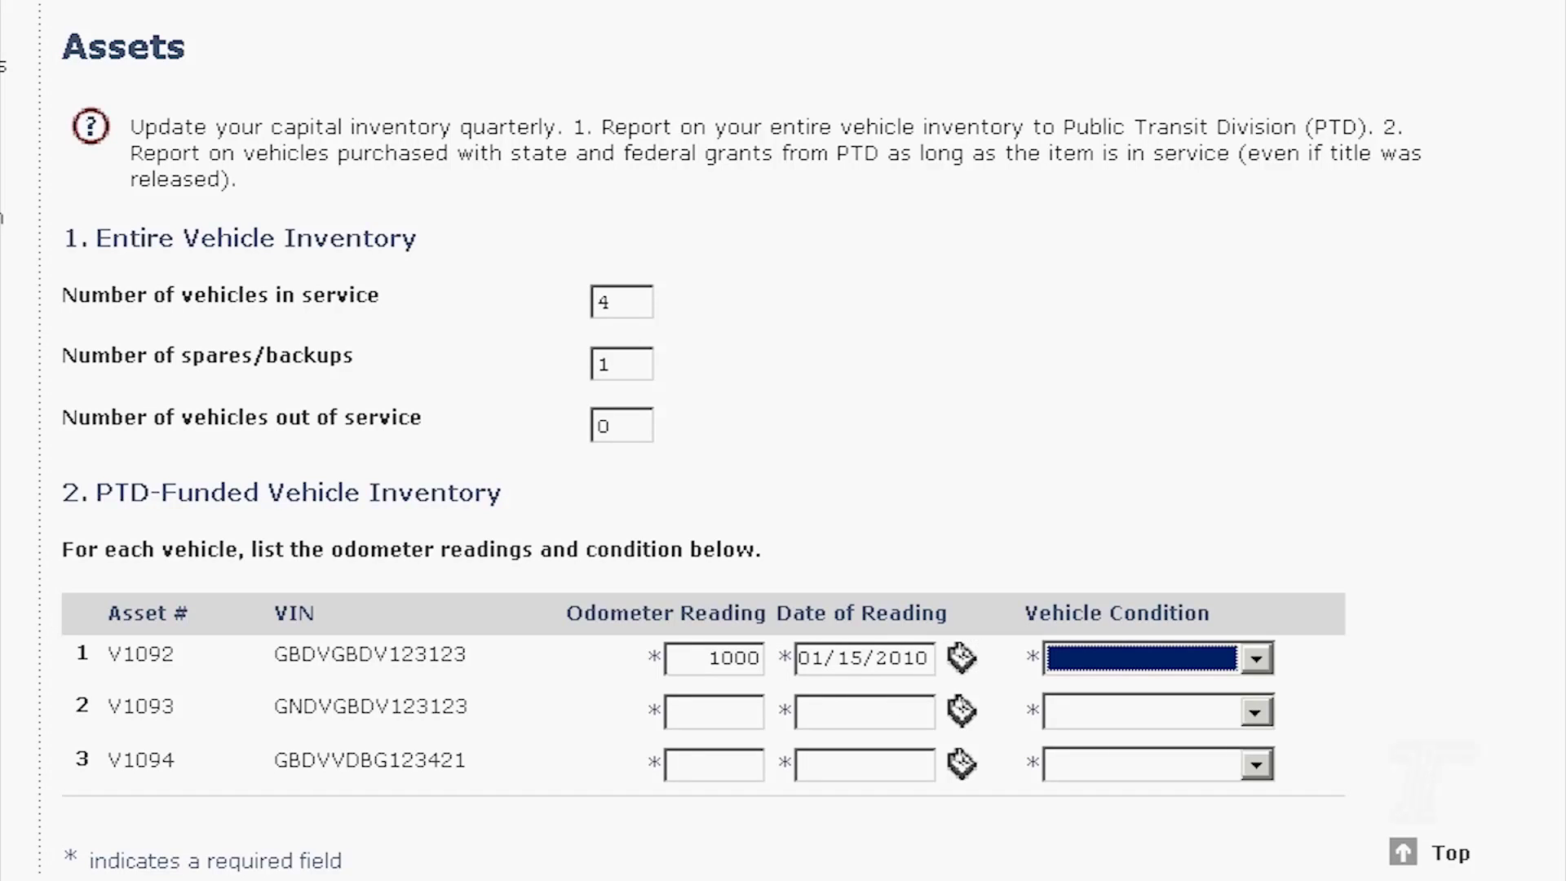
left_click(1256, 660)
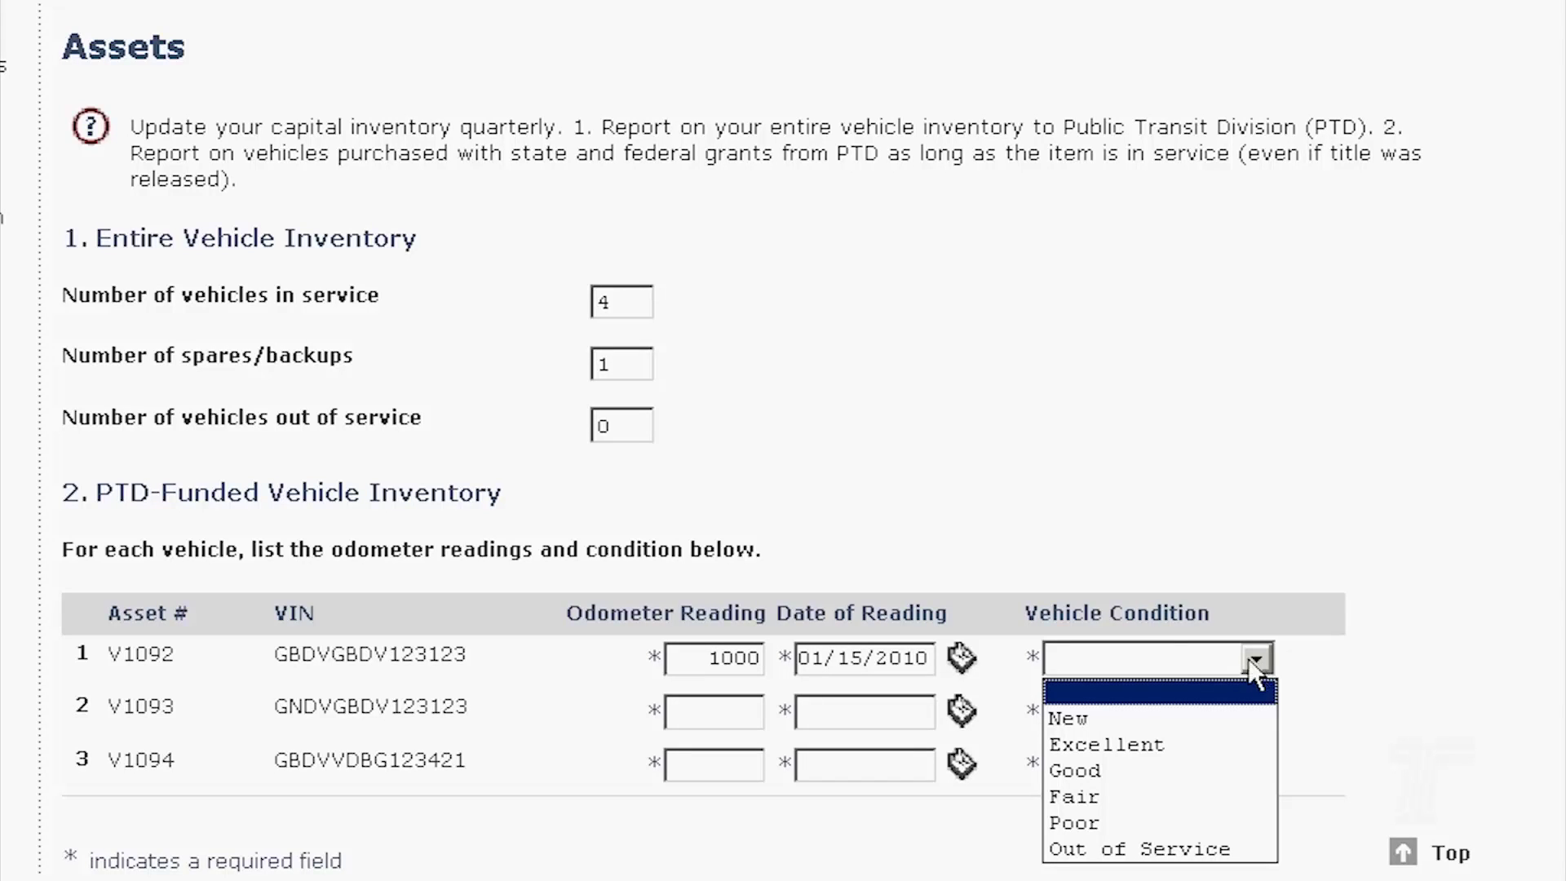
left_click(1091, 749)
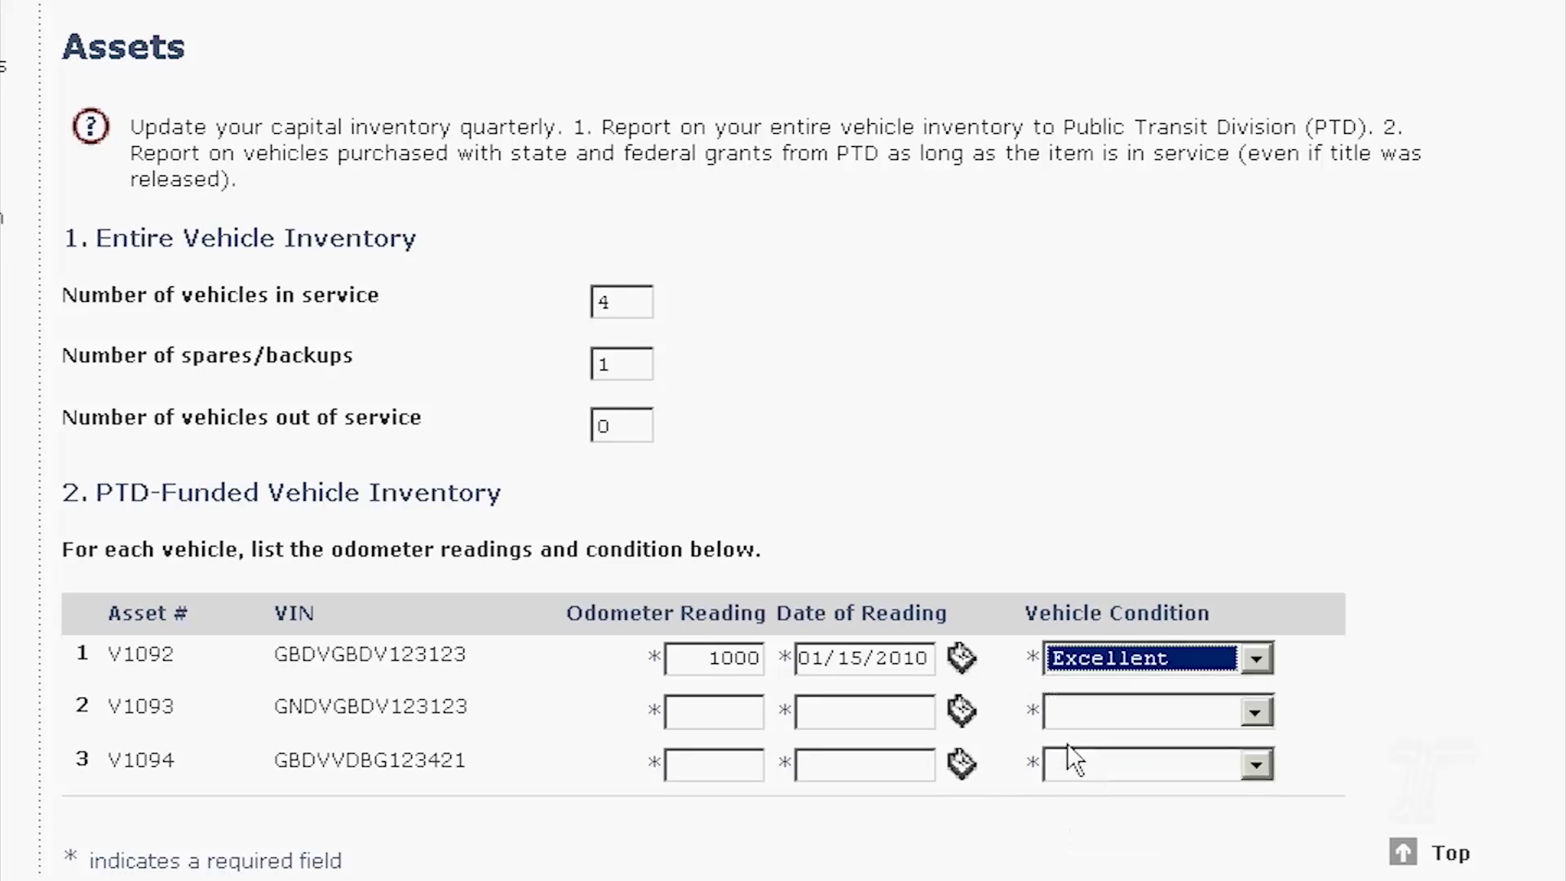
Report asset V1093 with an odometer reading of 1000, reading date 01/15/2010 and condition Excellent.
left_click(732, 708)
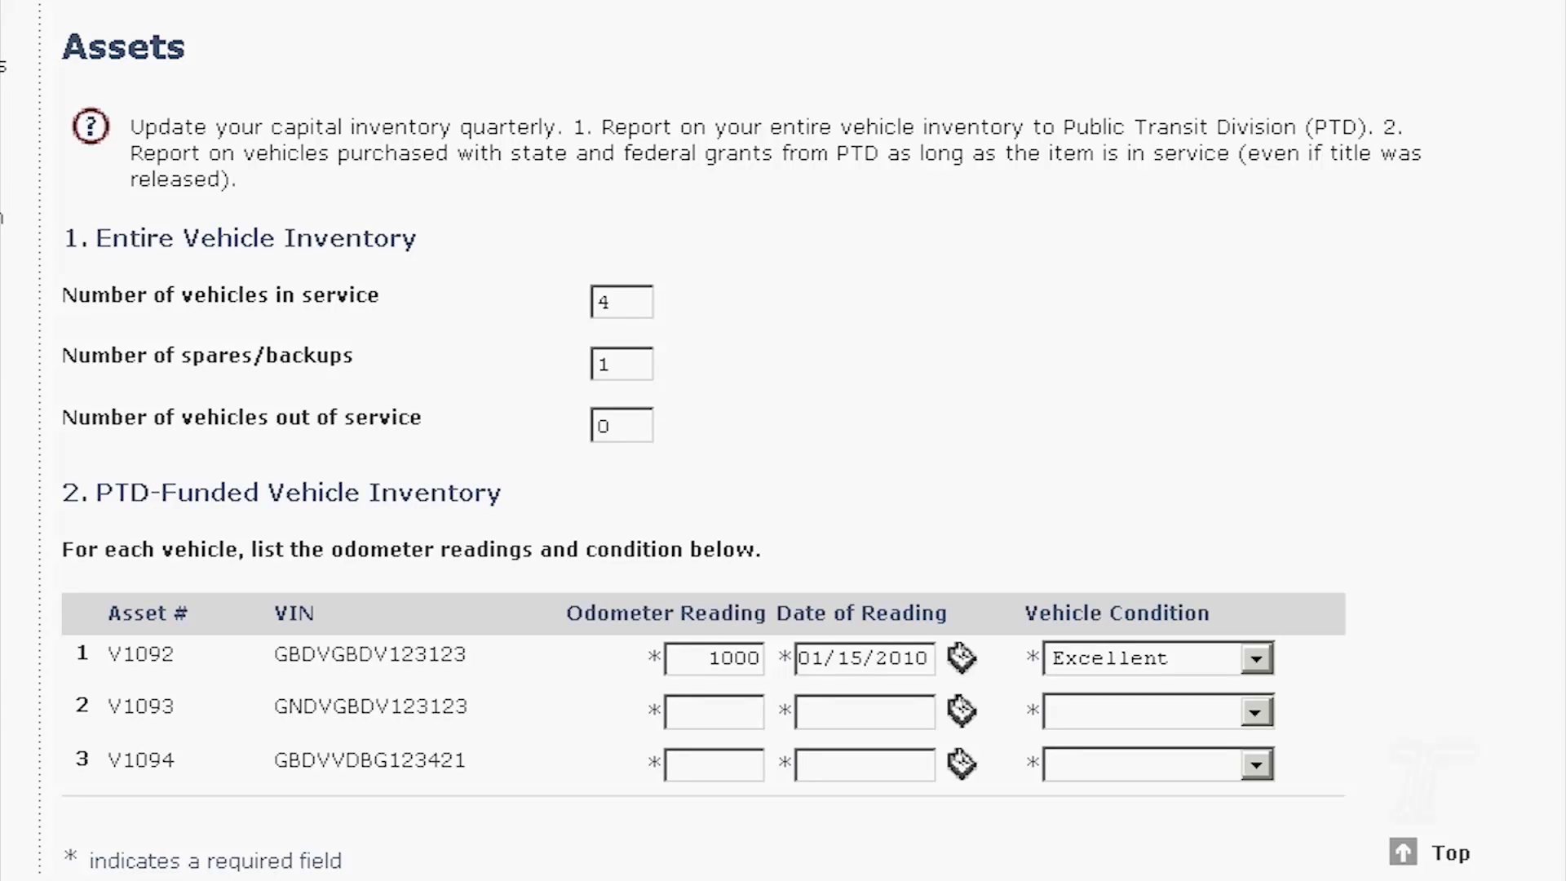
type("10")
type("00")
left_click(1254, 659)
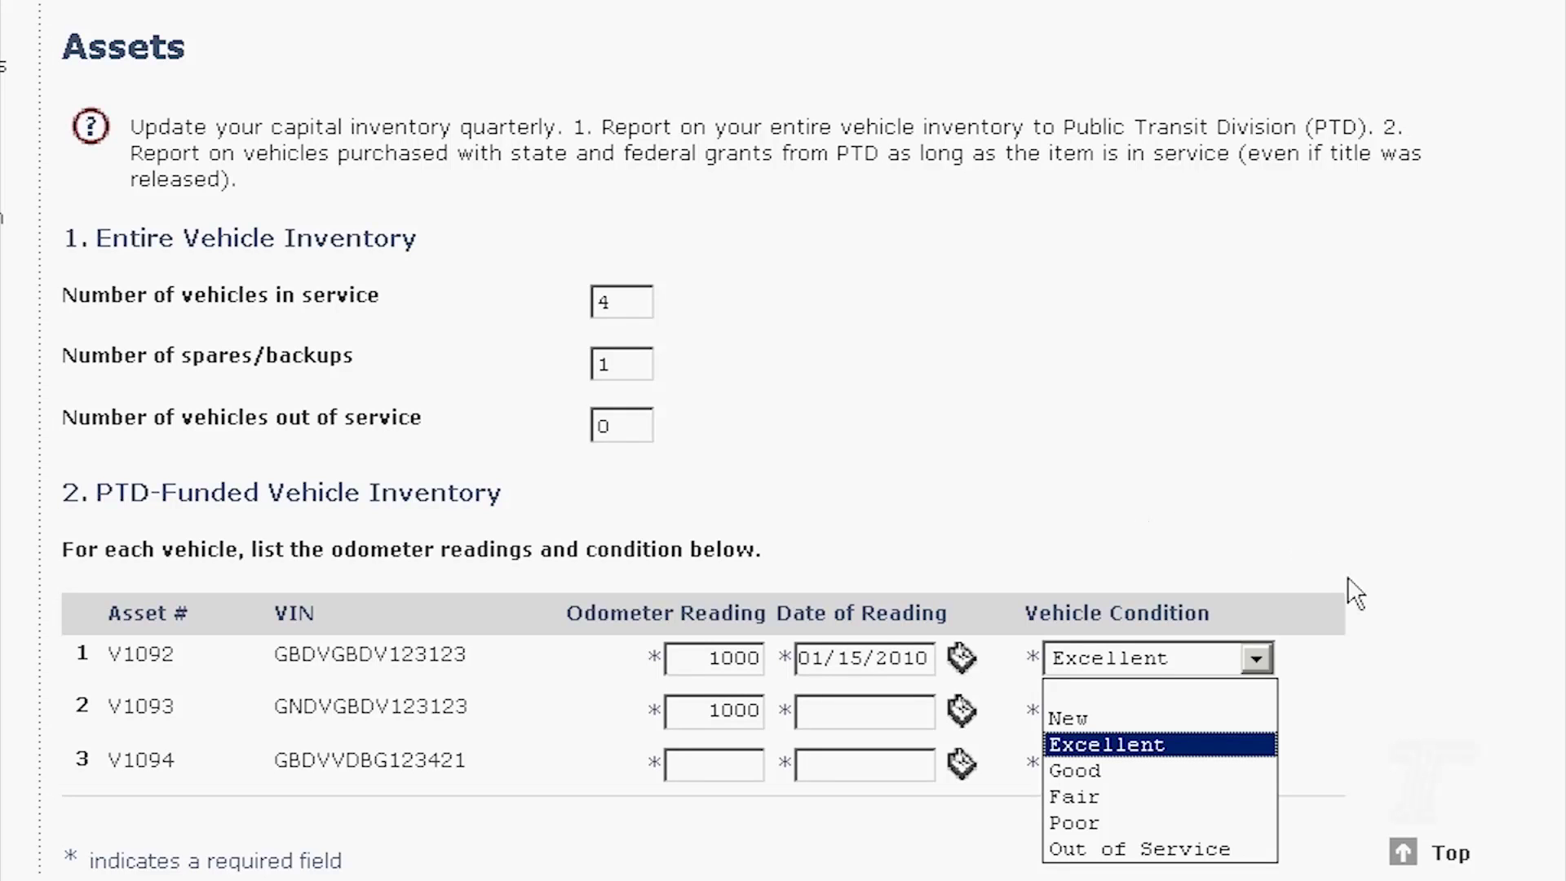
left_click(1446, 639)
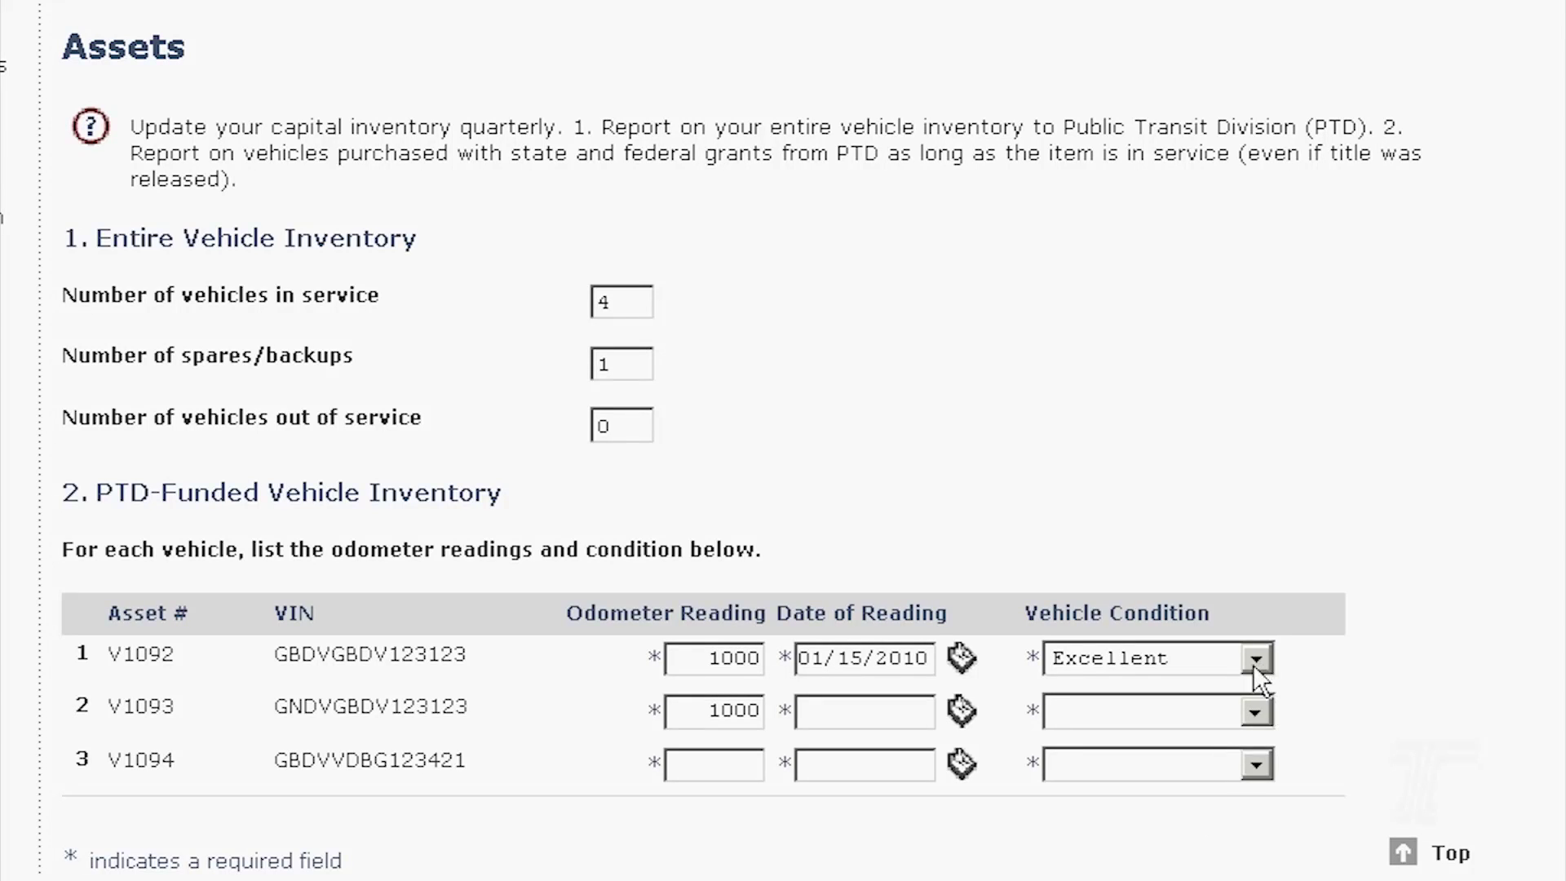
left_click(907, 711)
type("01/15/2010")
key("Tab")
key("Tab")
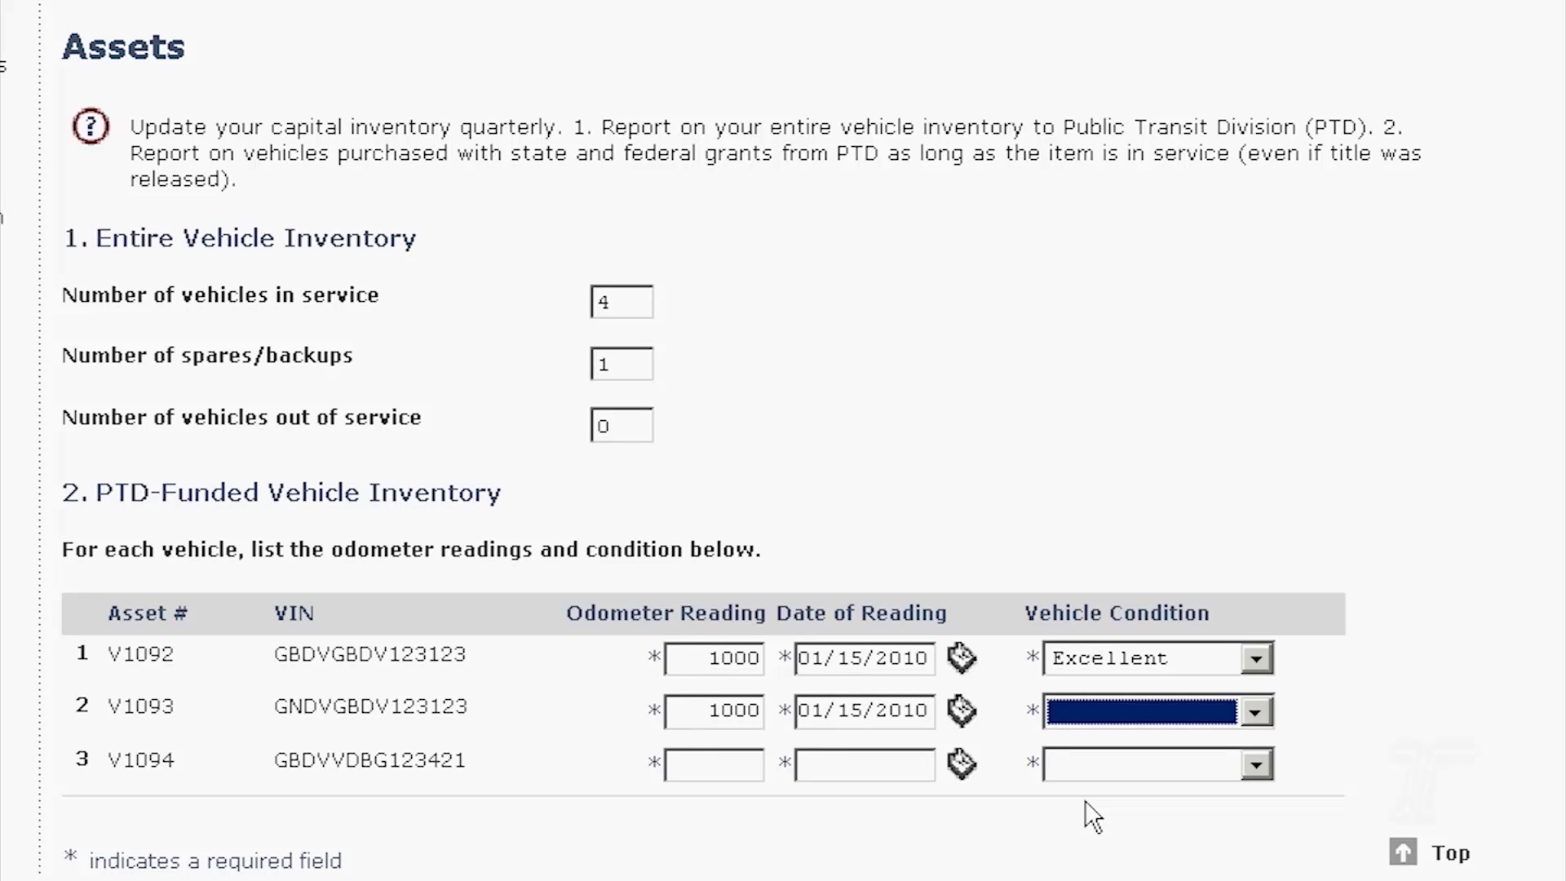
left_click(1257, 710)
left_click(1154, 801)
Report asset V1094 with an odometer reading of 1000, reading date 01/15/2010 and condition Good.
left_click(739, 759)
type("1000")
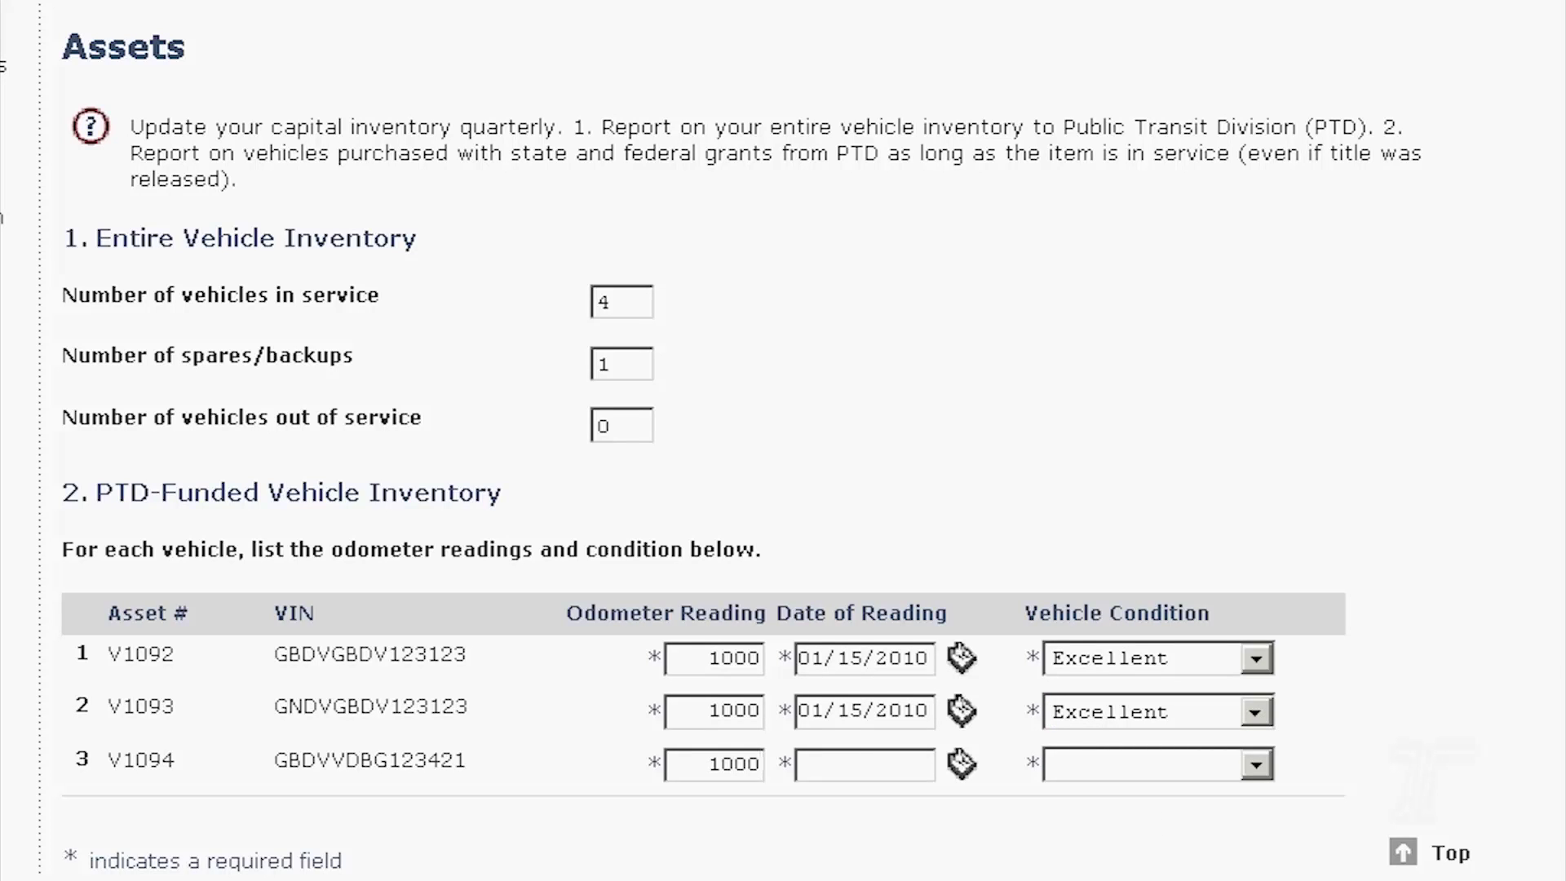
key("Tab")
type("01/15/2010")
key("Tab")
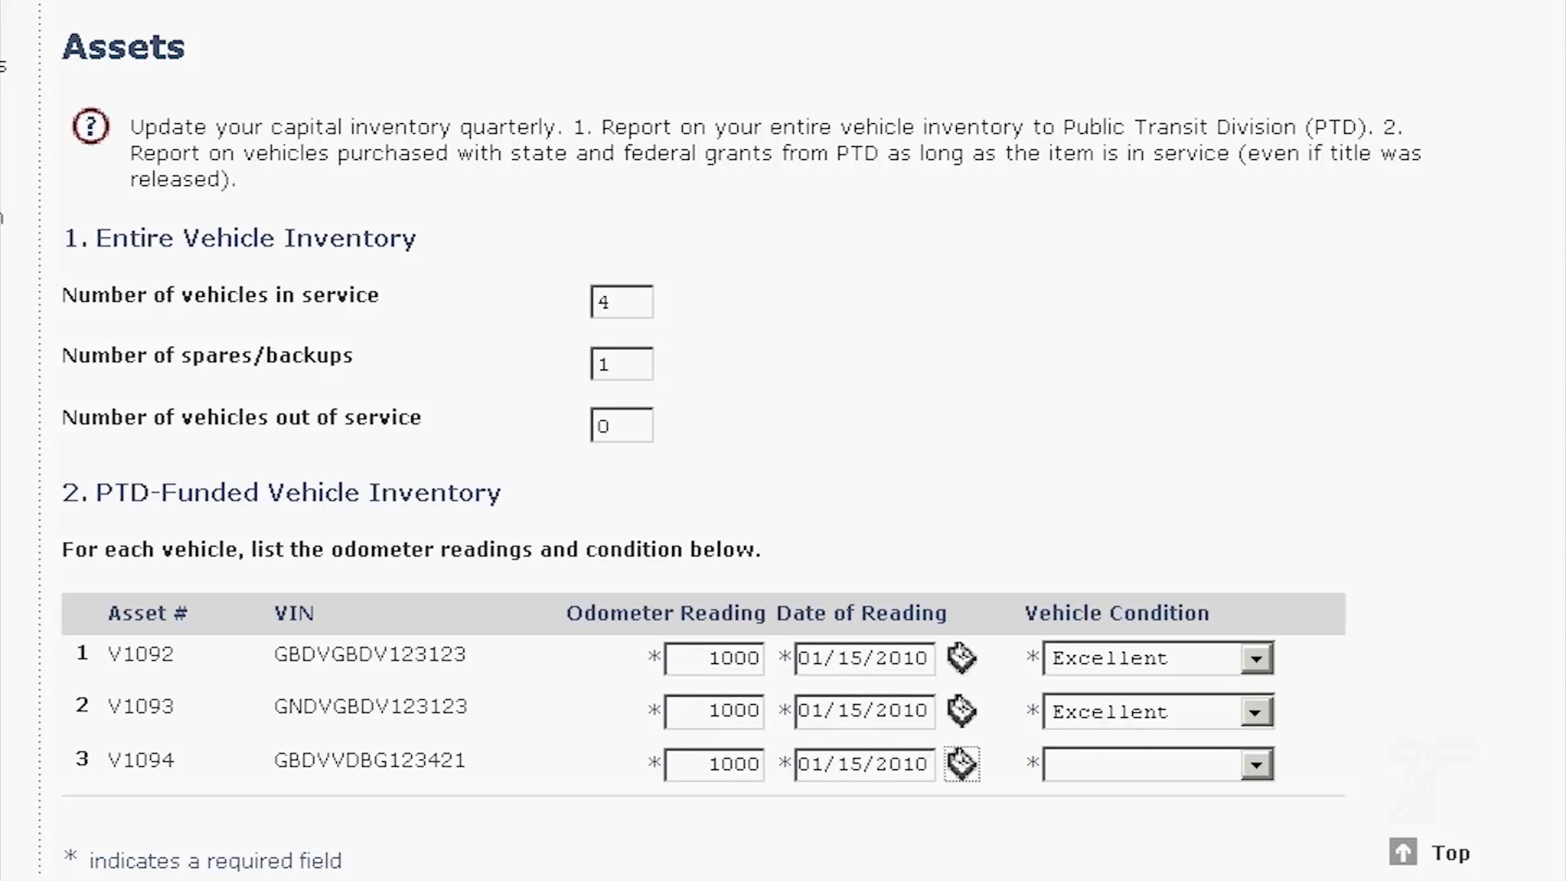
key("Tab")
left_click(1256, 764)
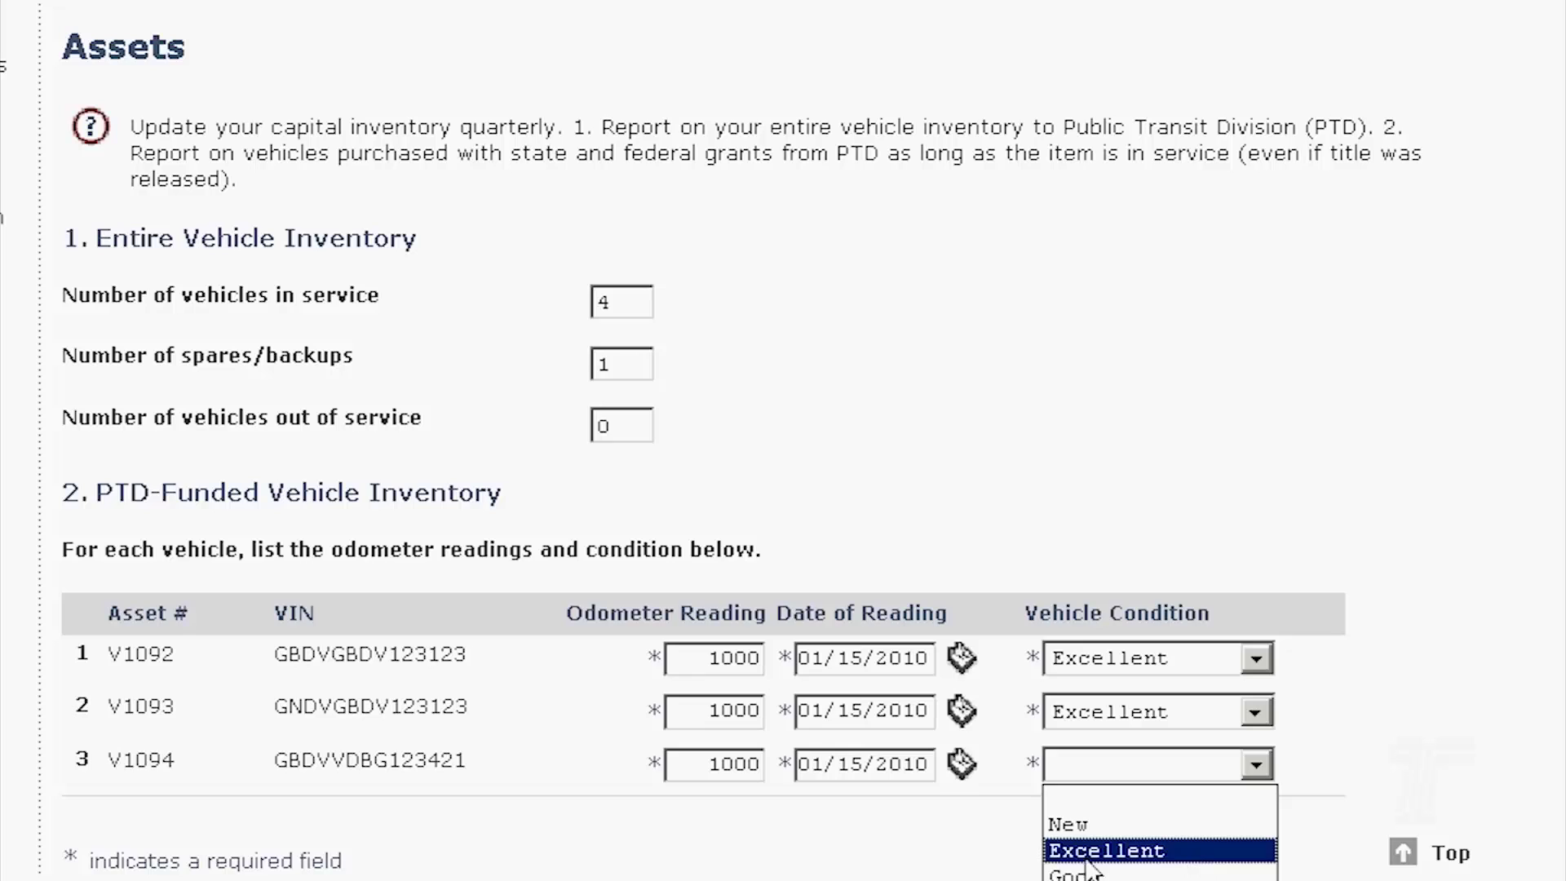
key("Return")
left_click(1545, 614)
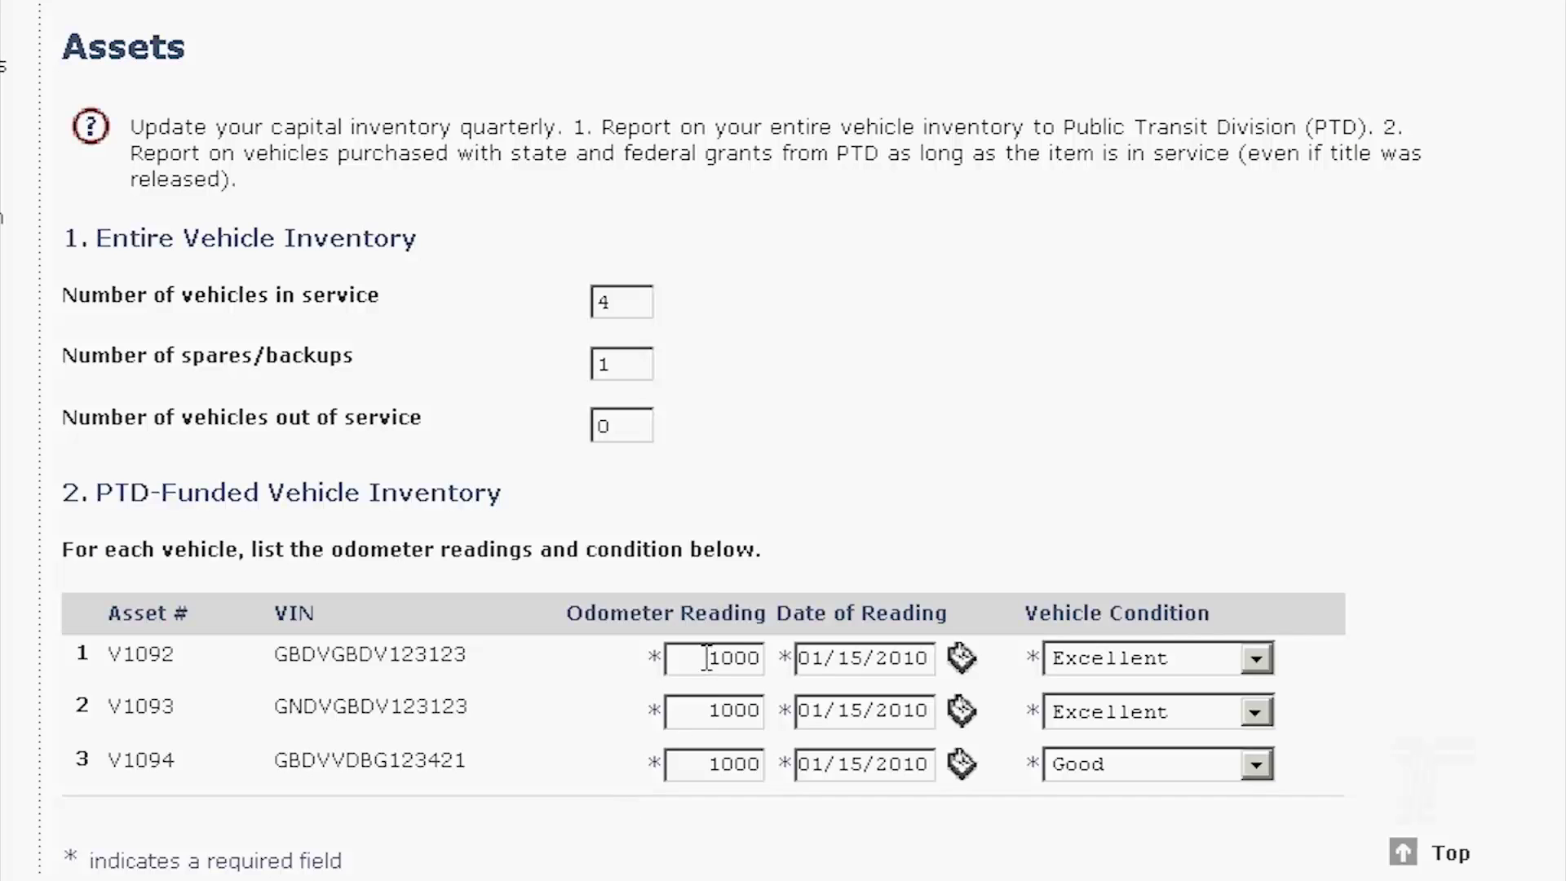
Try an extremely high odometer reading for asset V1092.
left_click_drag(706, 658, 761, 658)
type("99999,99")
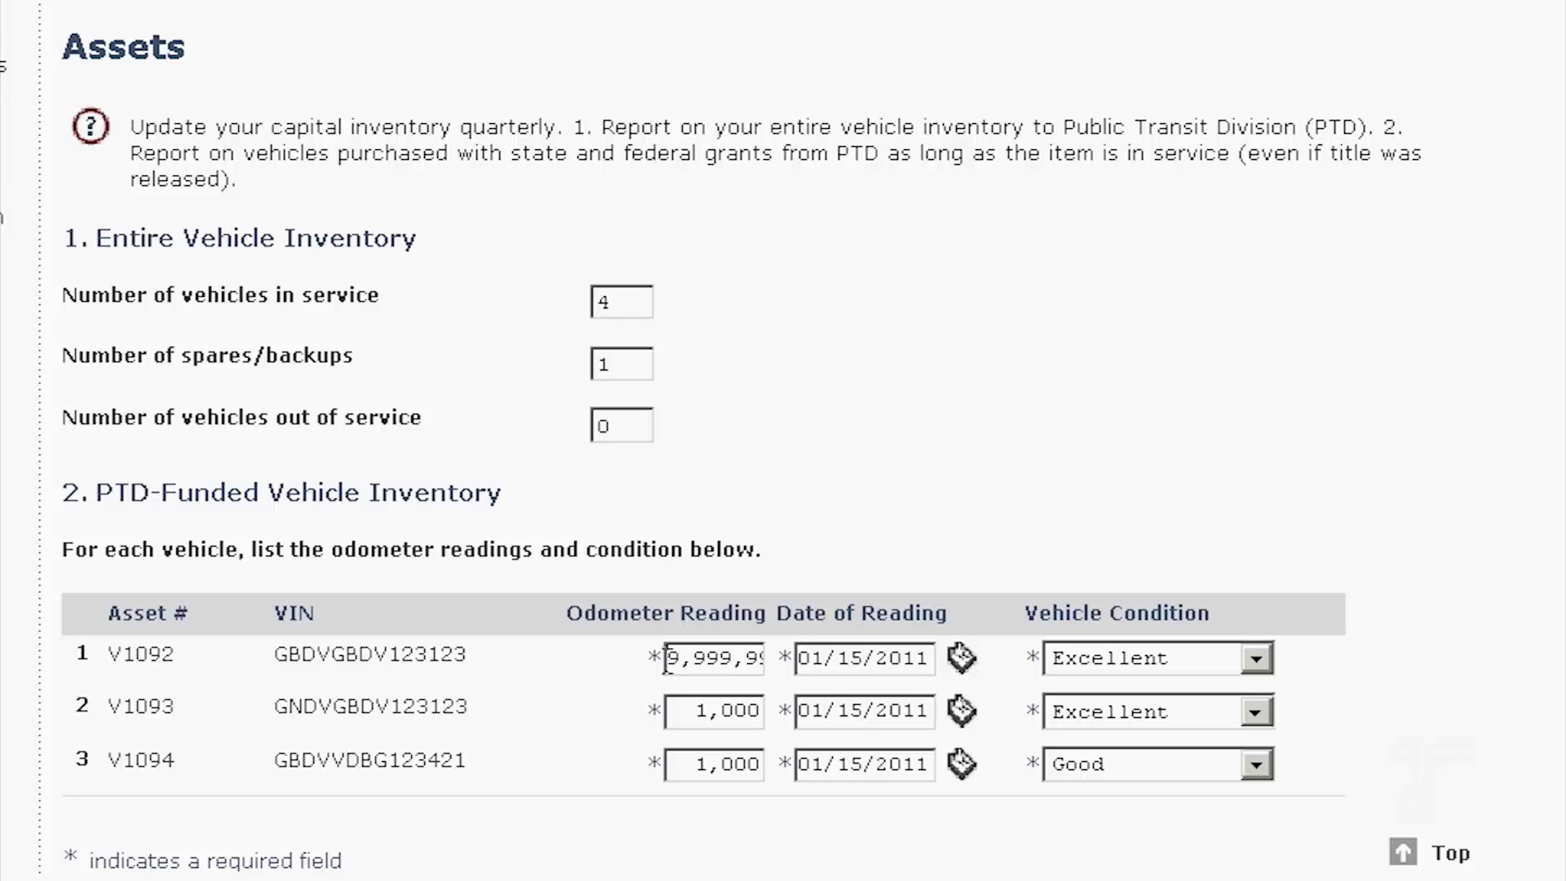
Set the odometer reading of asset V1092 to 10 and try to submit the Assets page.
left_click_drag(668, 659, 796, 667)
key("BackSpace")
type("10")
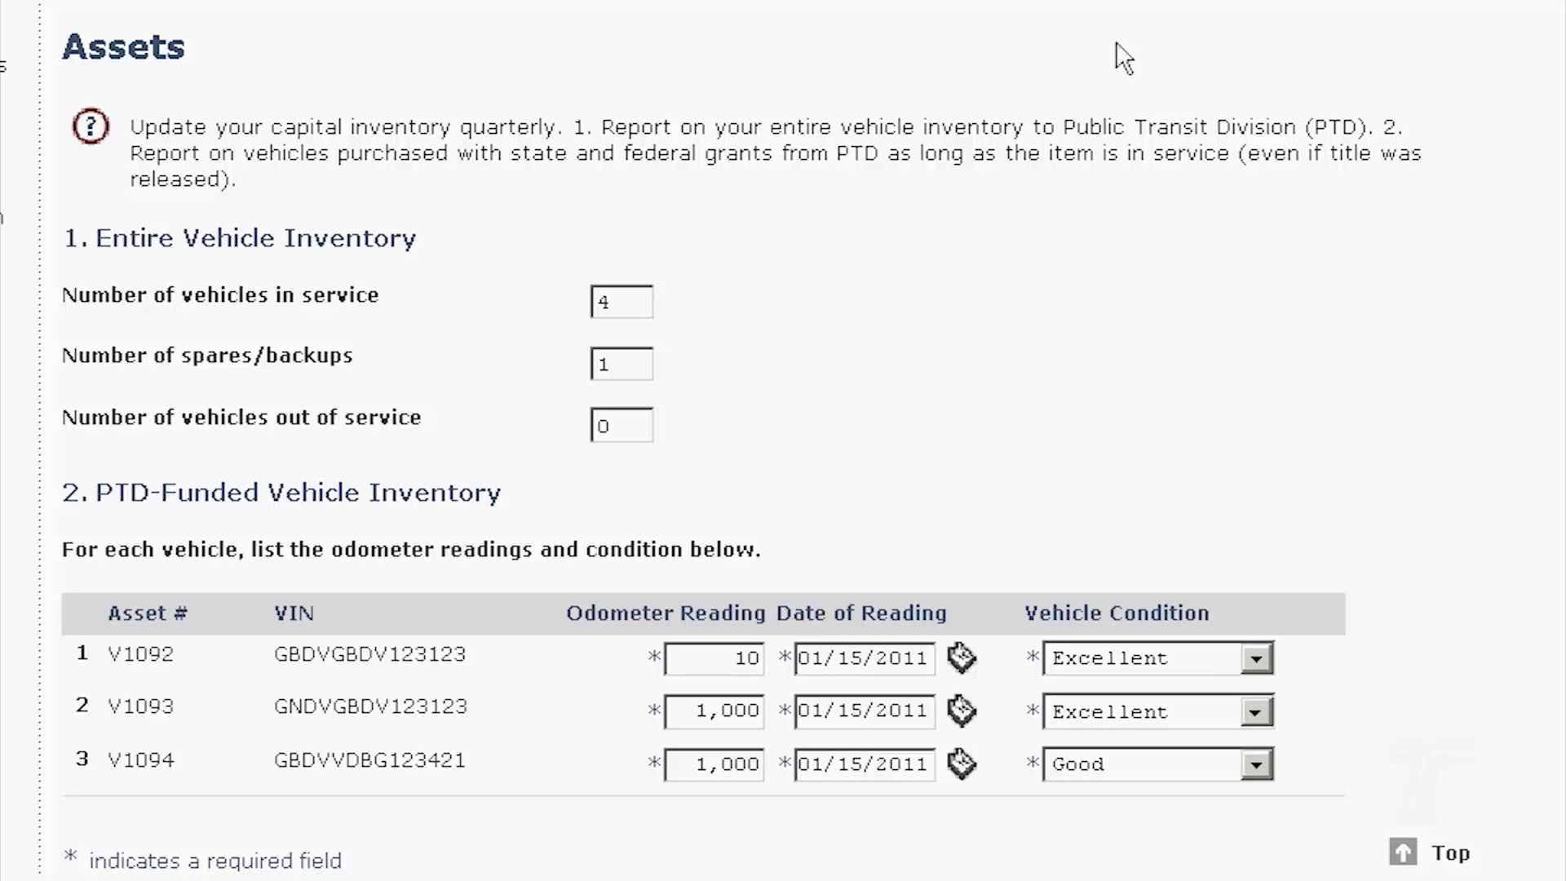
left_click(749, 7)
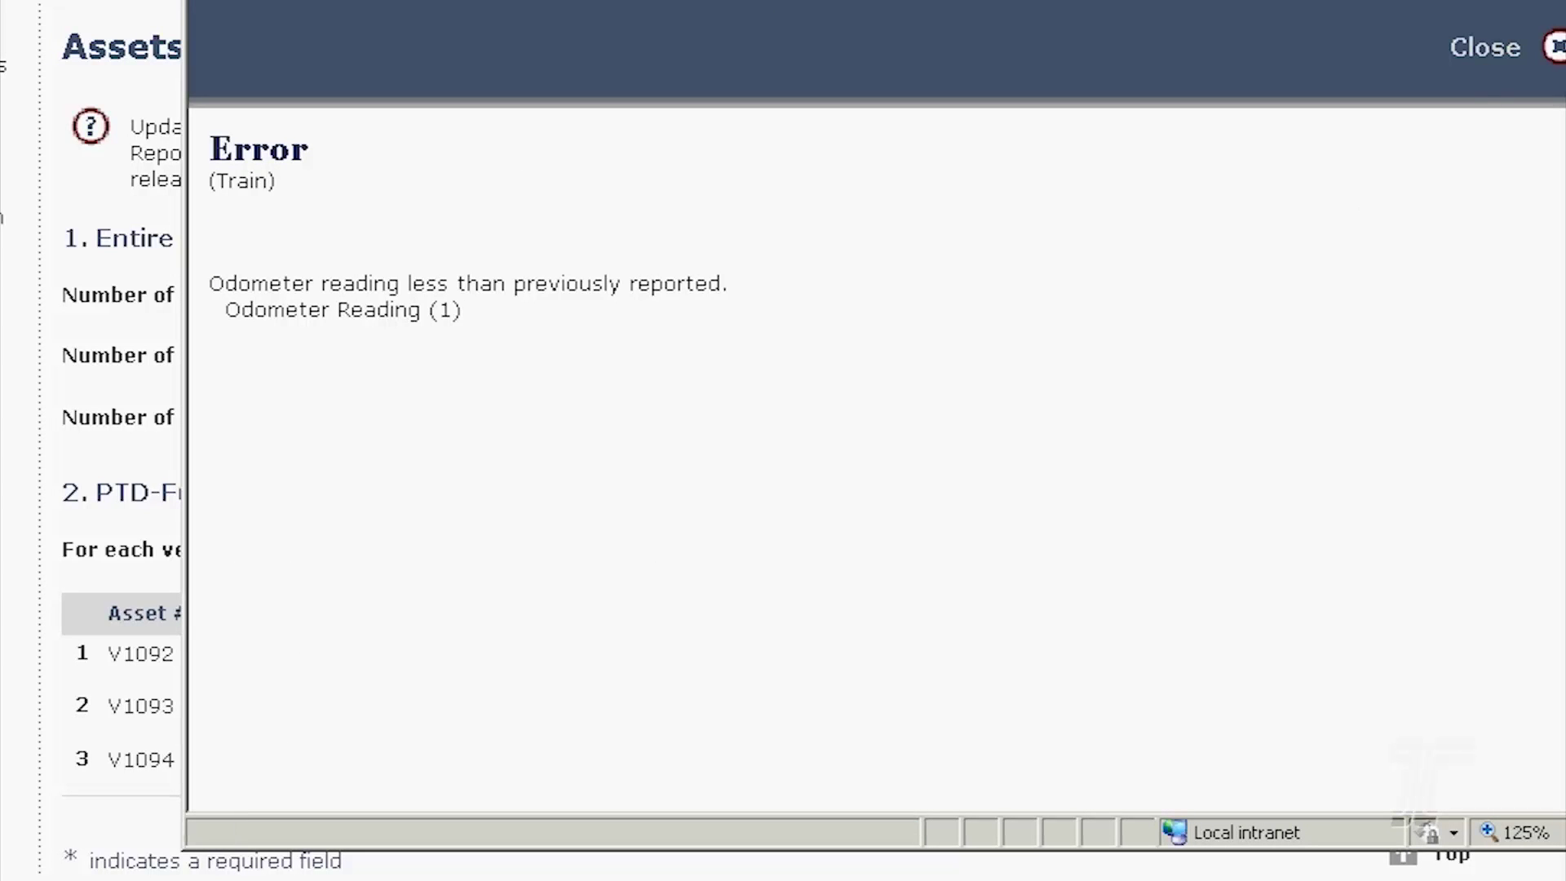
Set the odometer reading of asset V1092 to 1000 and continue to Accident Reporting.
left_click(1554, 46)
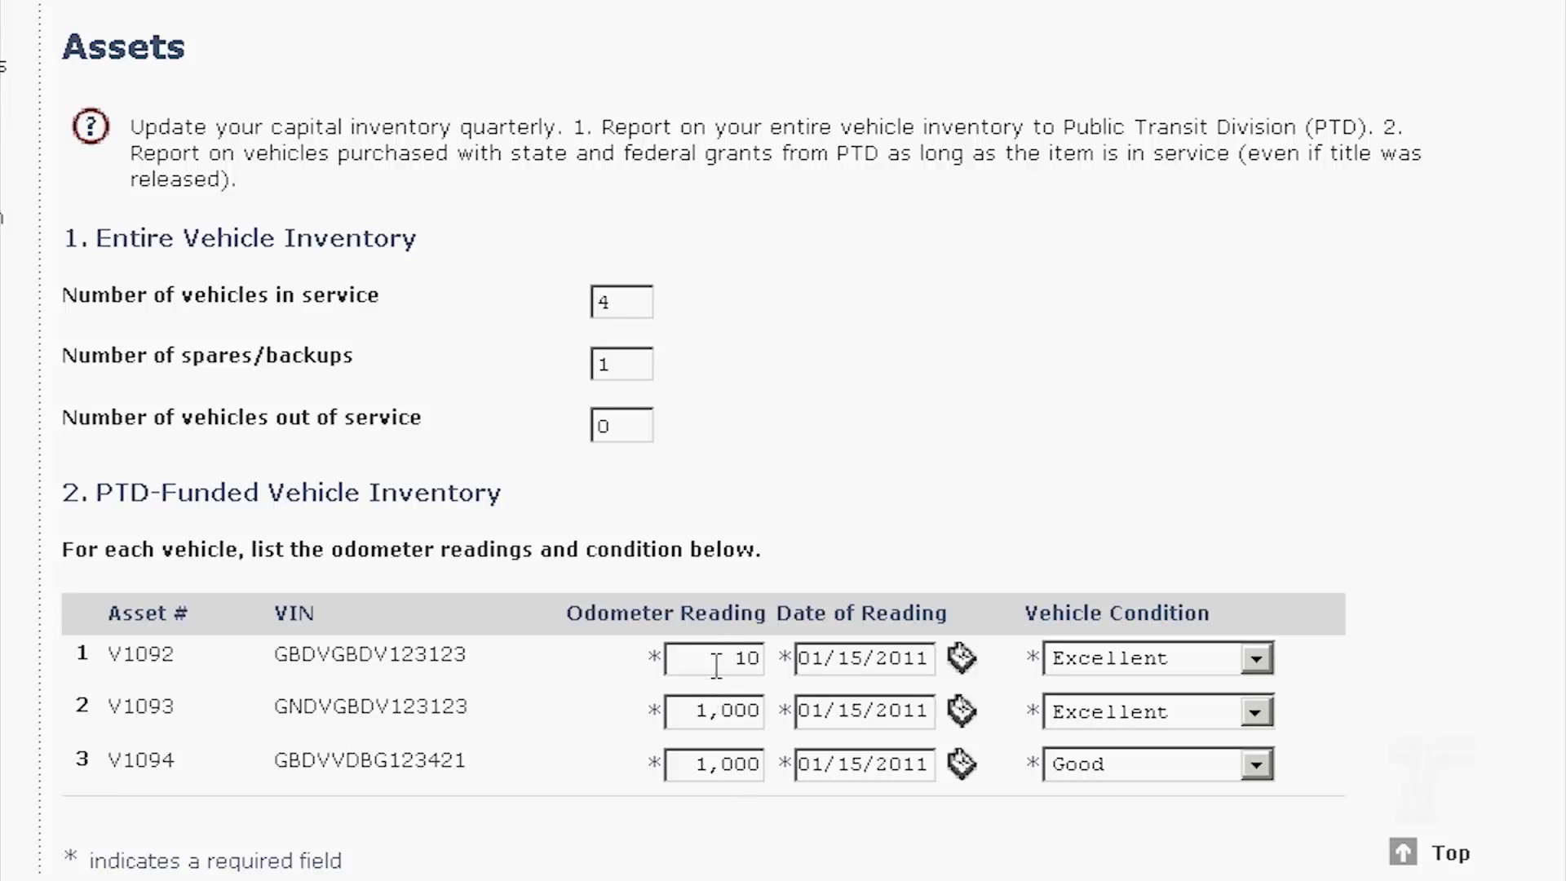
left_click_drag(717, 656, 845, 668)
type("1000")
left_click(1082, 3)
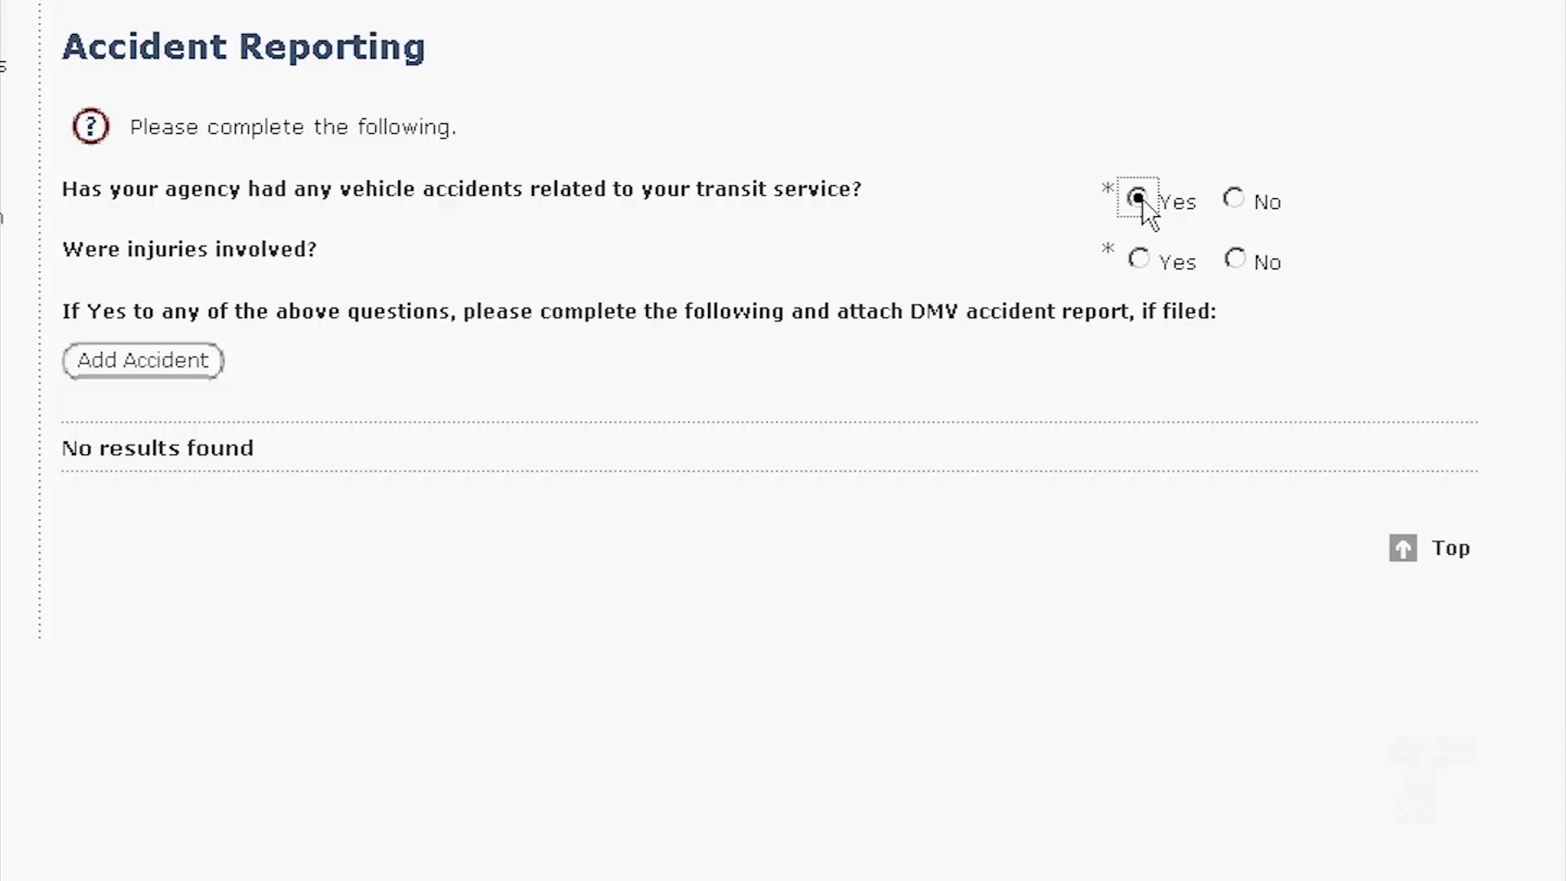
Answer Yes to vehicle accidents and No to injuries, and add an accident entry with VIN GBDVDVDVDVD.
left_click(1236, 260)
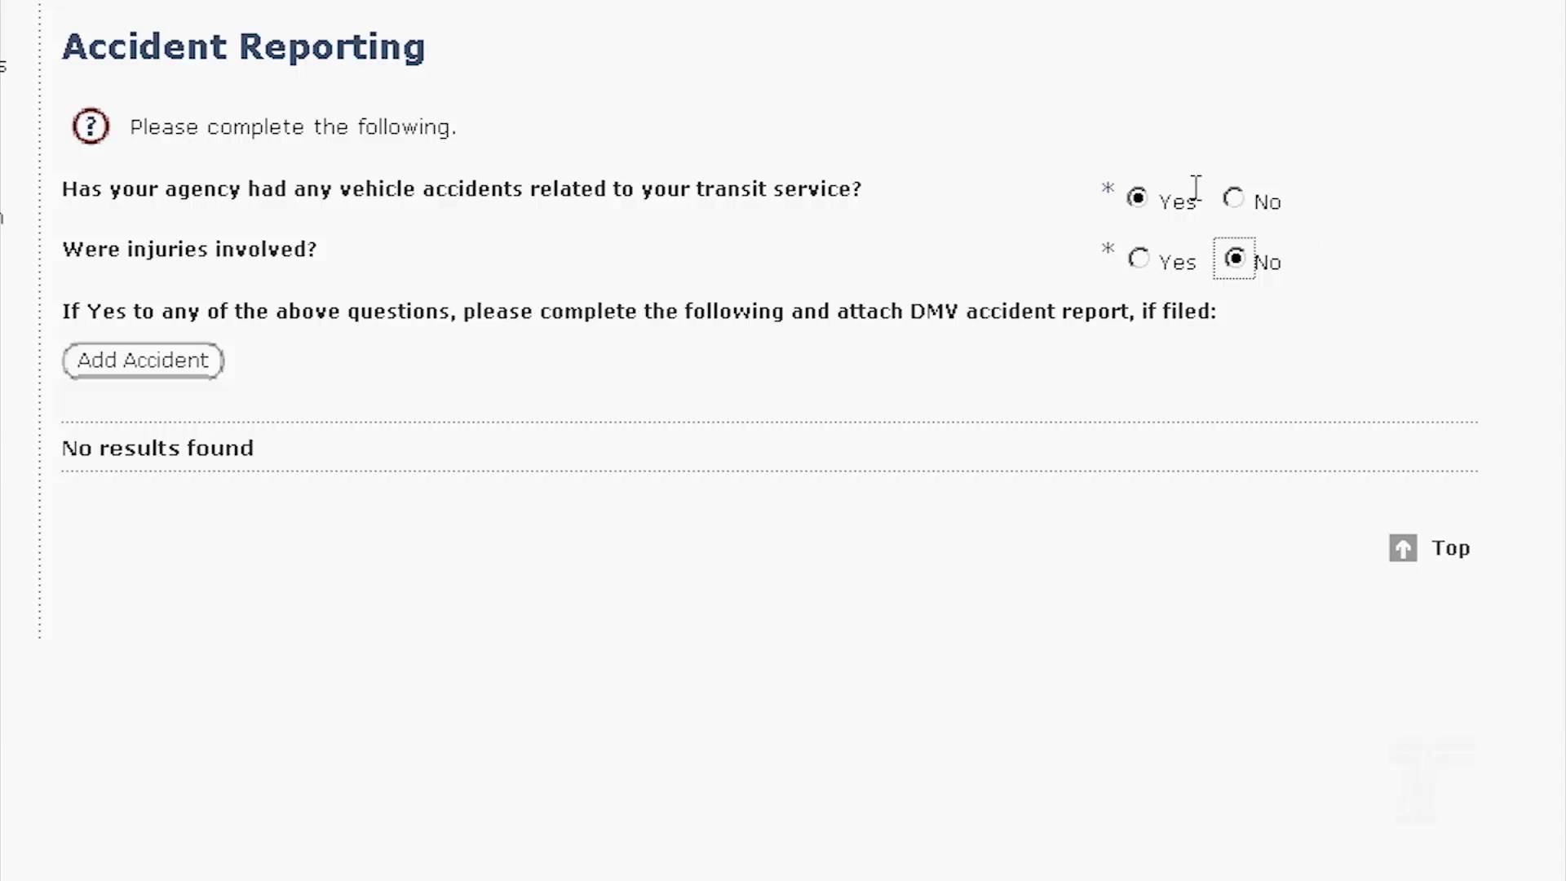
left_click(147, 367)
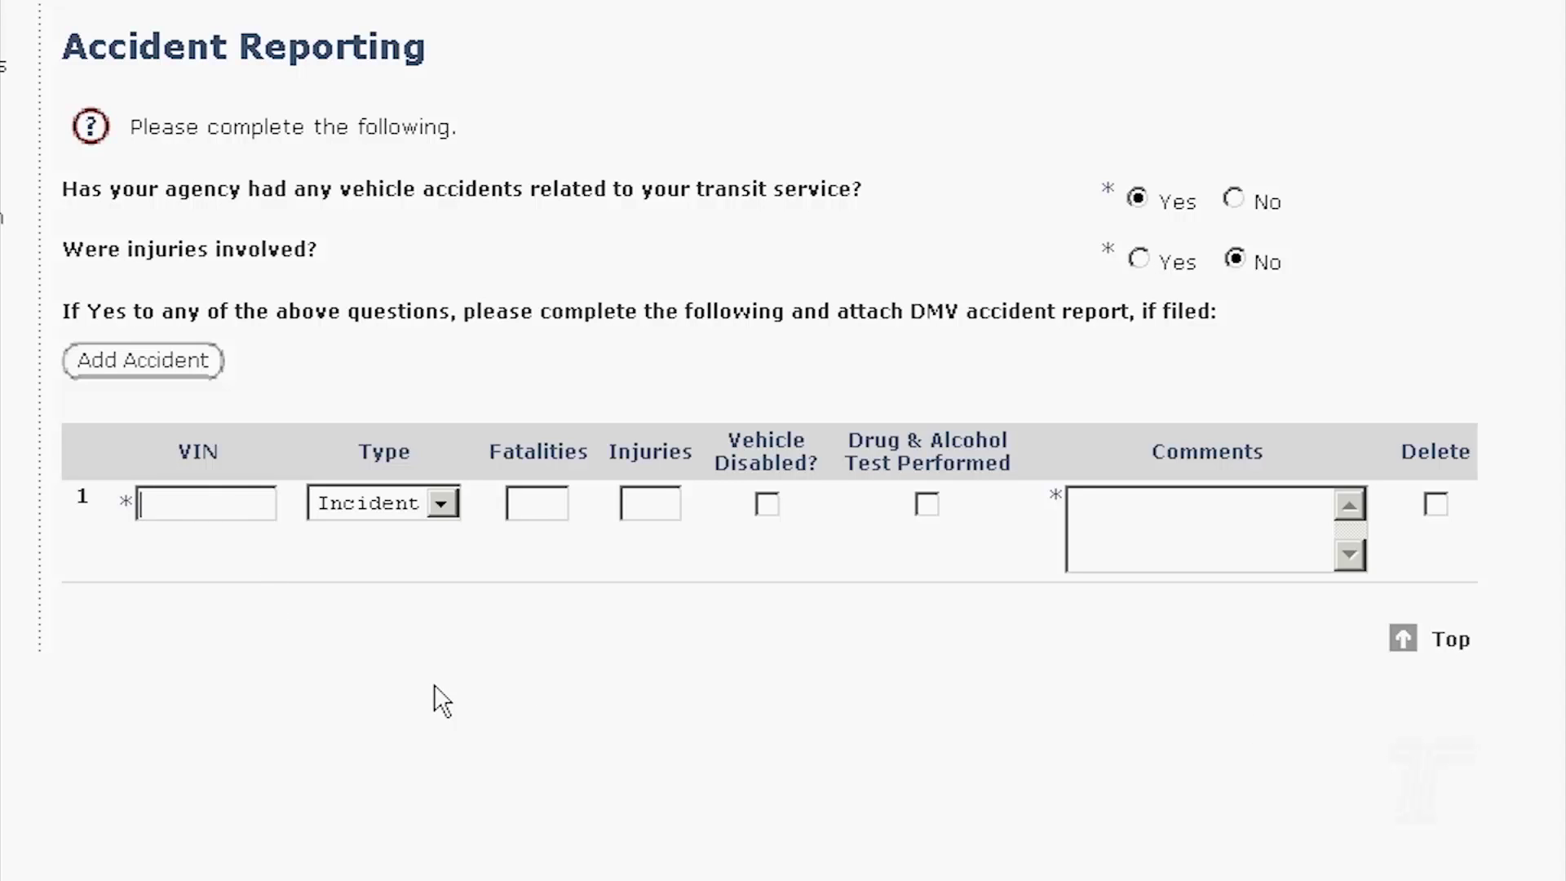
type("g")
key("BackSpace")
type("GBDVDVDVDVD")
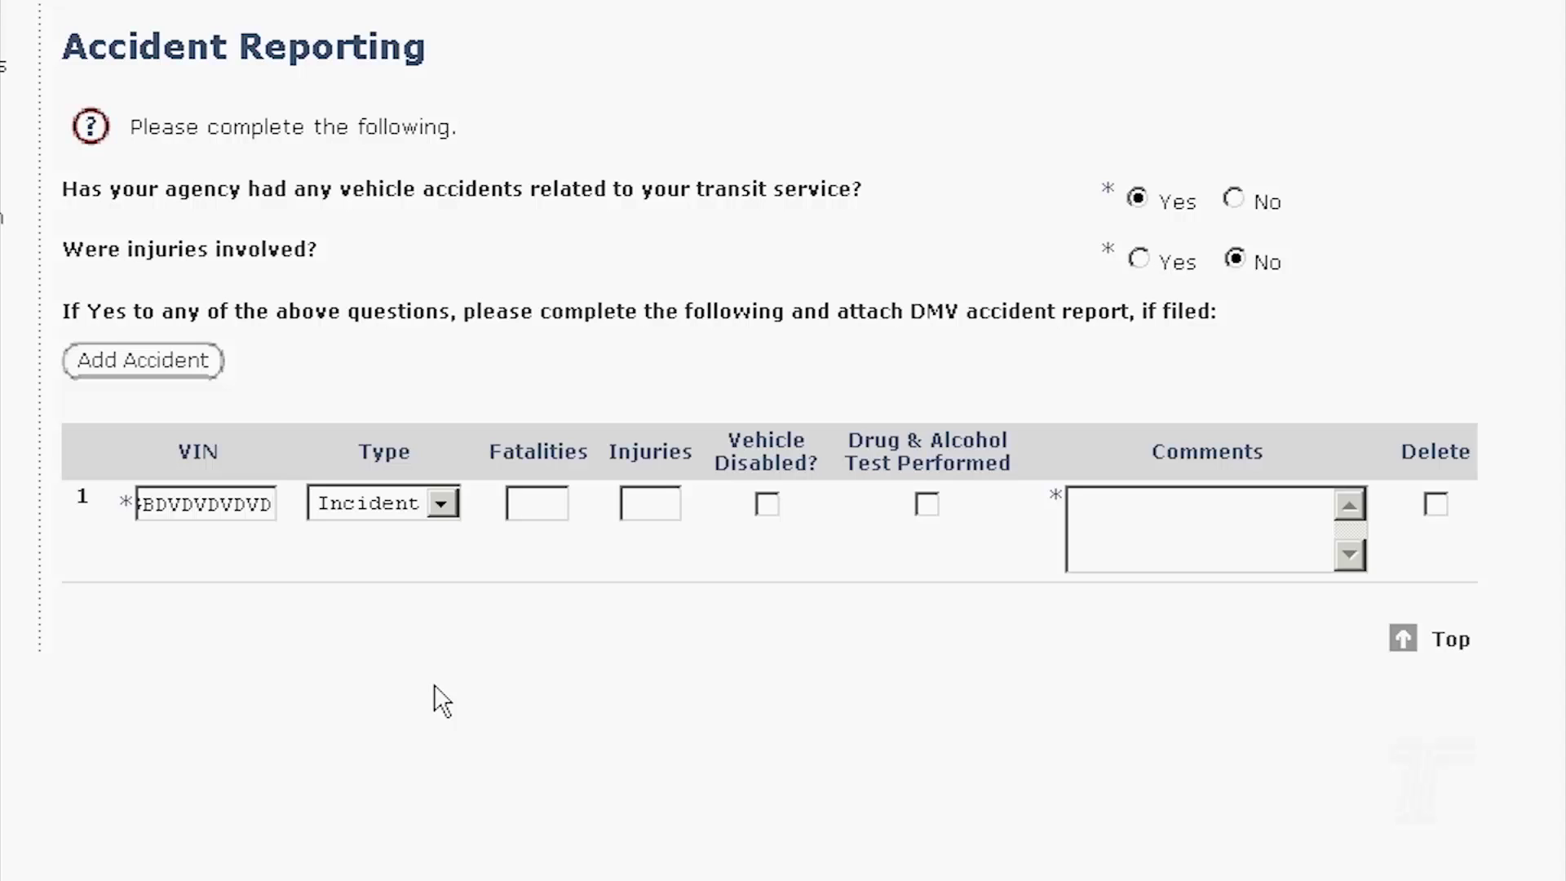
Keep the accident type as Incident, leave fatalities and injuries blank, and mark the drug and alcohol test as performed.
left_click(445, 502)
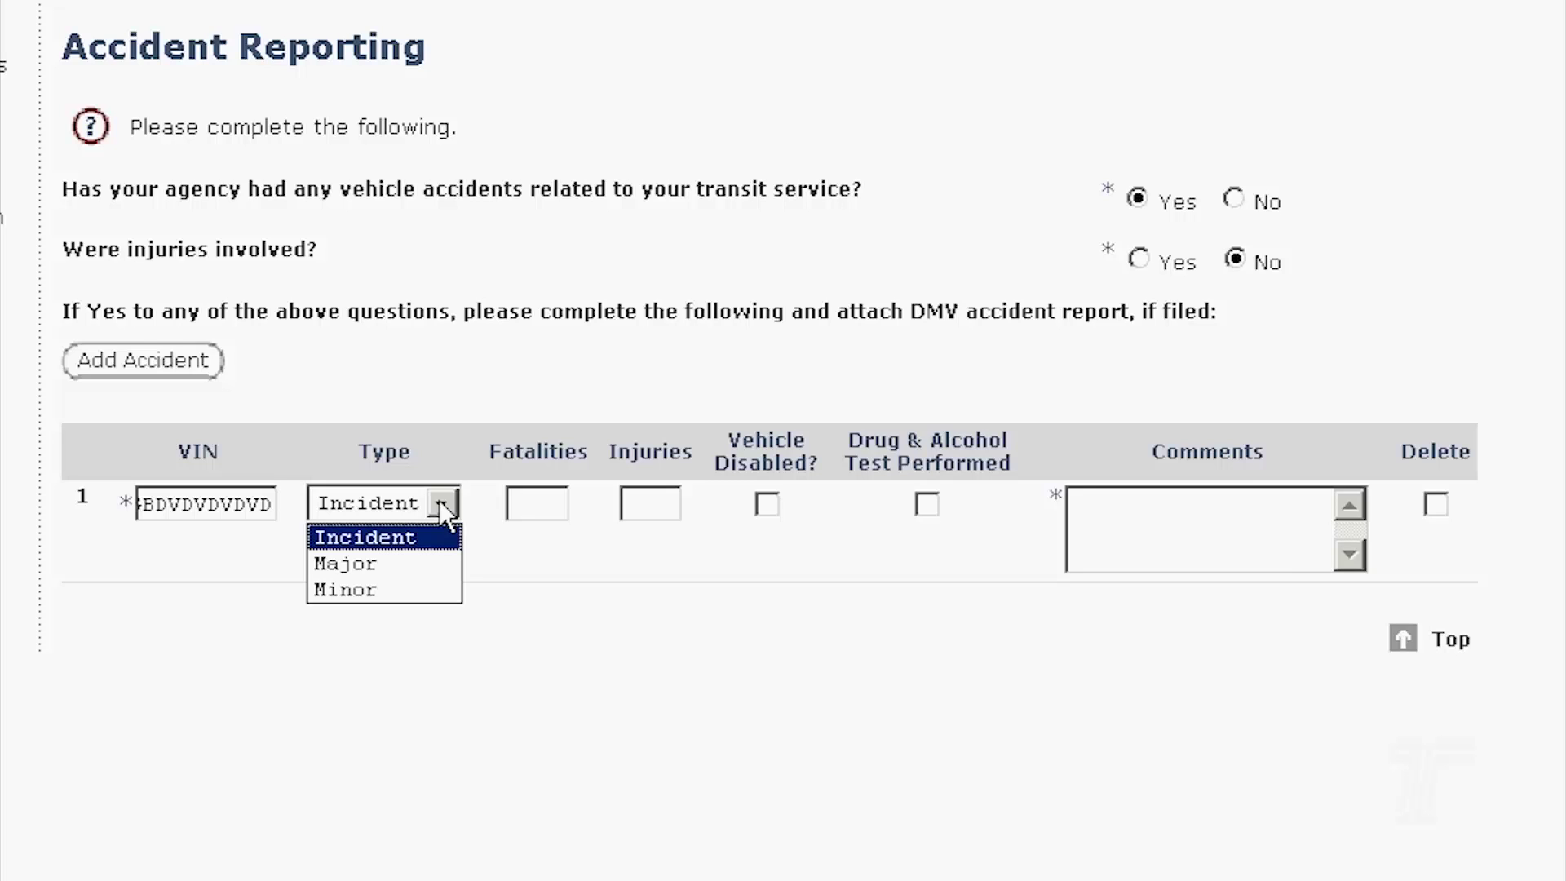
left_click(545, 502)
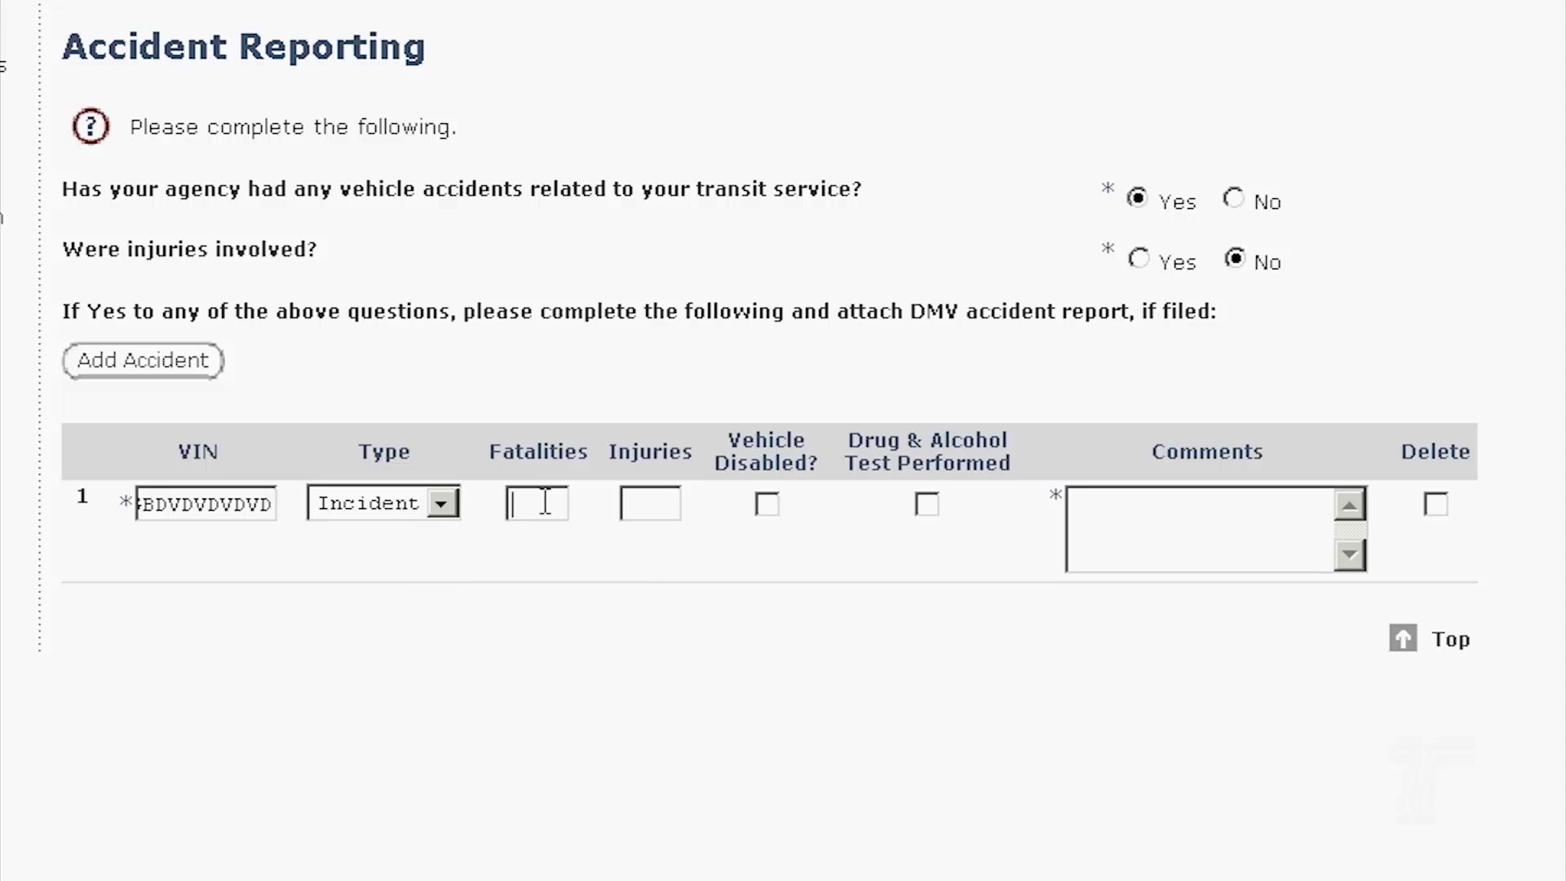
key("Tab")
key("Tab")
key("Tab")
left_click(926, 506)
left_click(1318, 595)
Enter the accident comment "pASSENGER CAR RAN STOP SIGN AND HIT SIDE OF BUS" and save the page.
type("pASSENGER C")
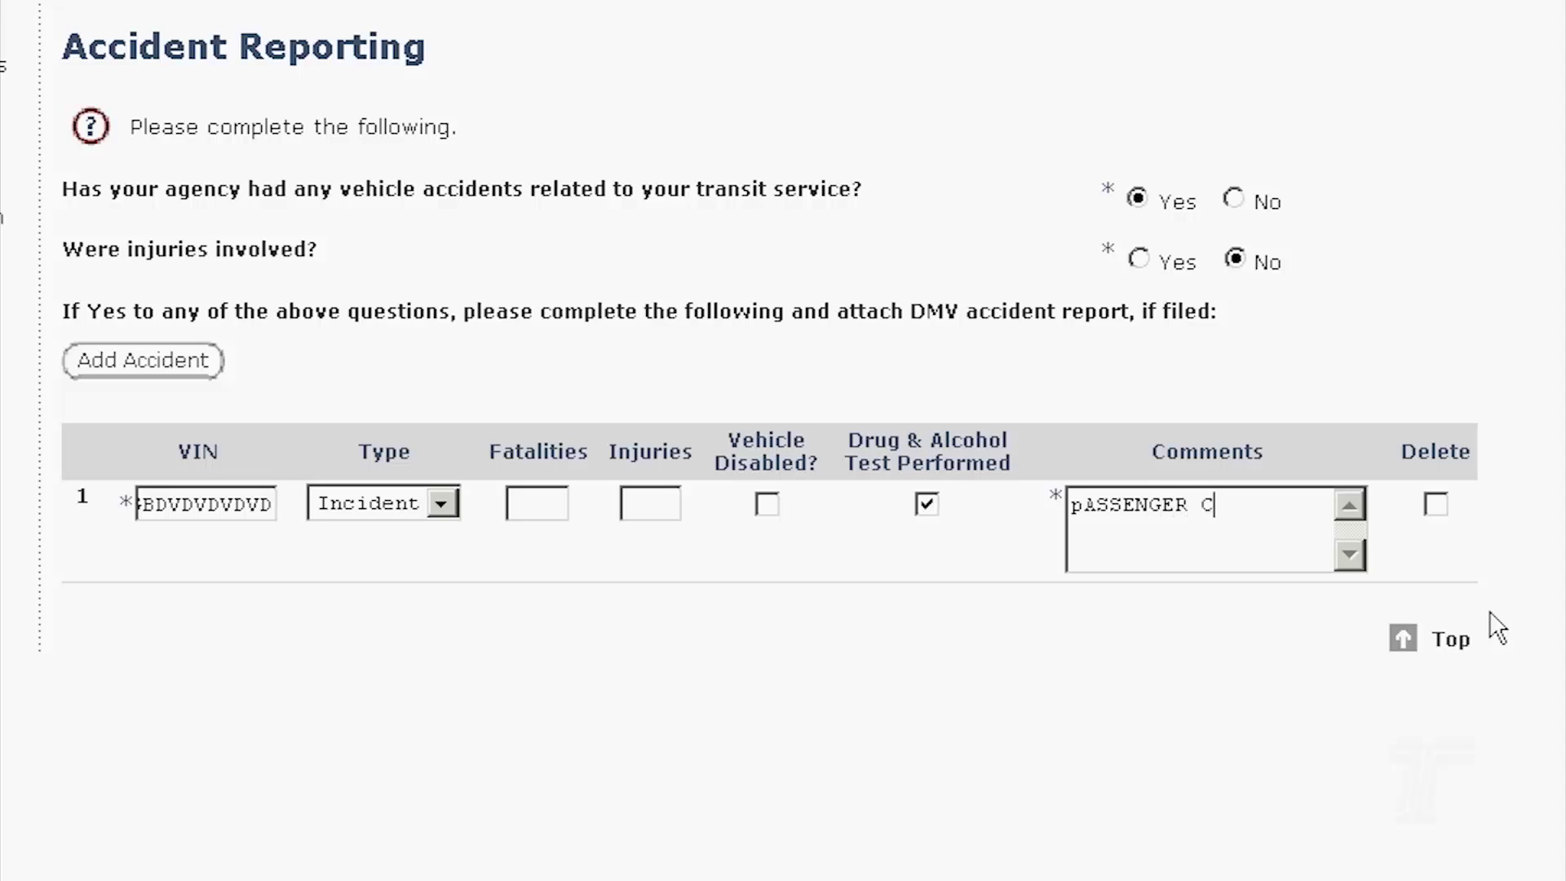
type("AR RAN STOP SIGB")
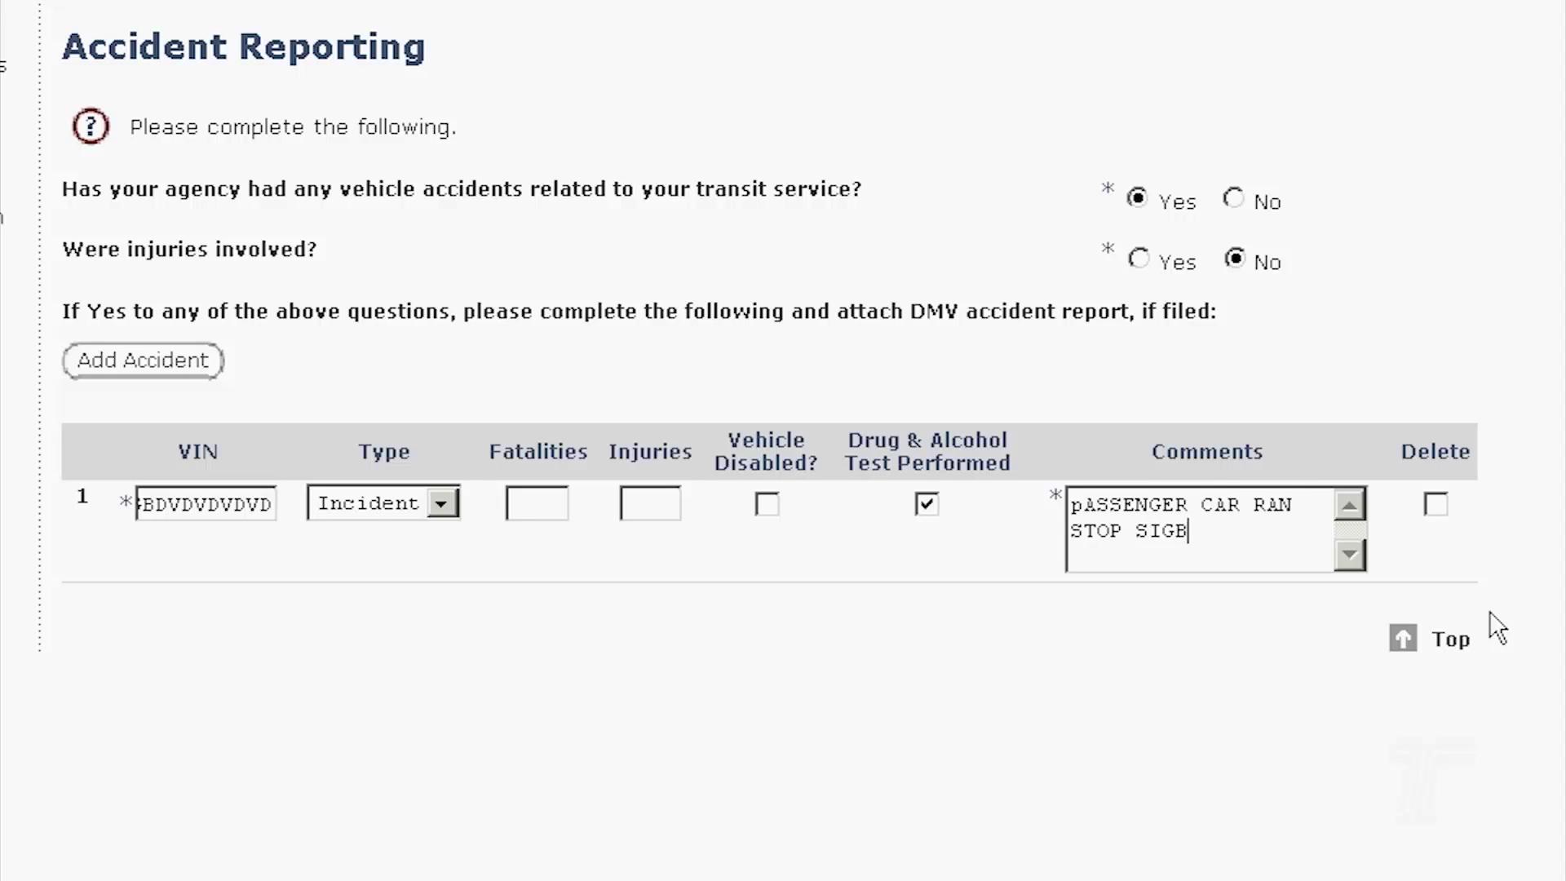
key("BackSpace")
type("N AND h")
key("BackSpace")
type("HIT SIDE OF")
key("BackSpace")
key("BackSpace")
key("BackSpace")
type("E OF")
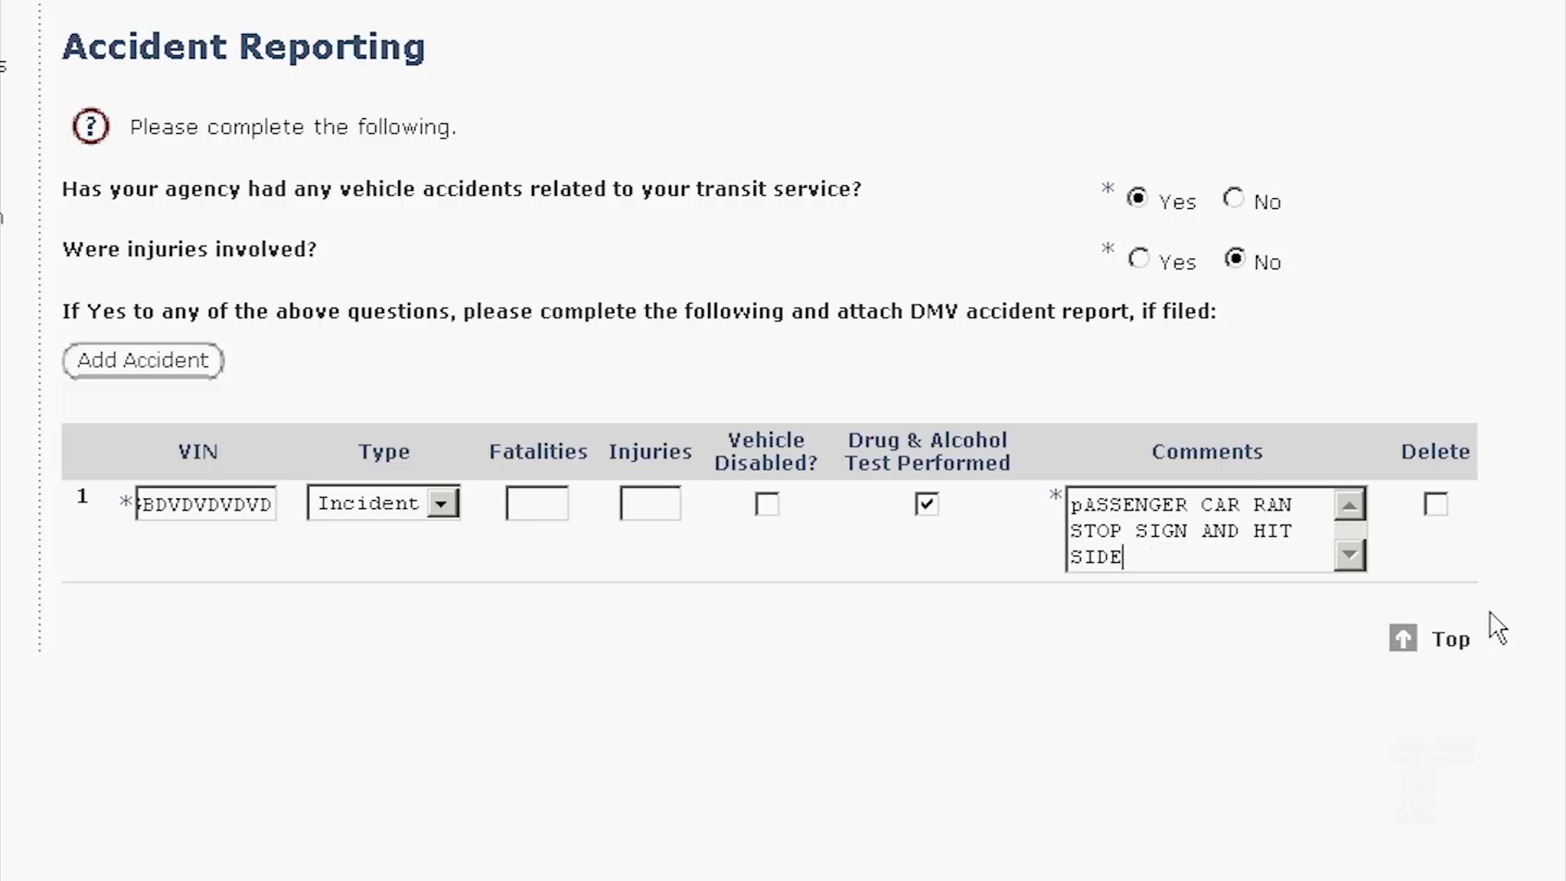
type(" BUS")
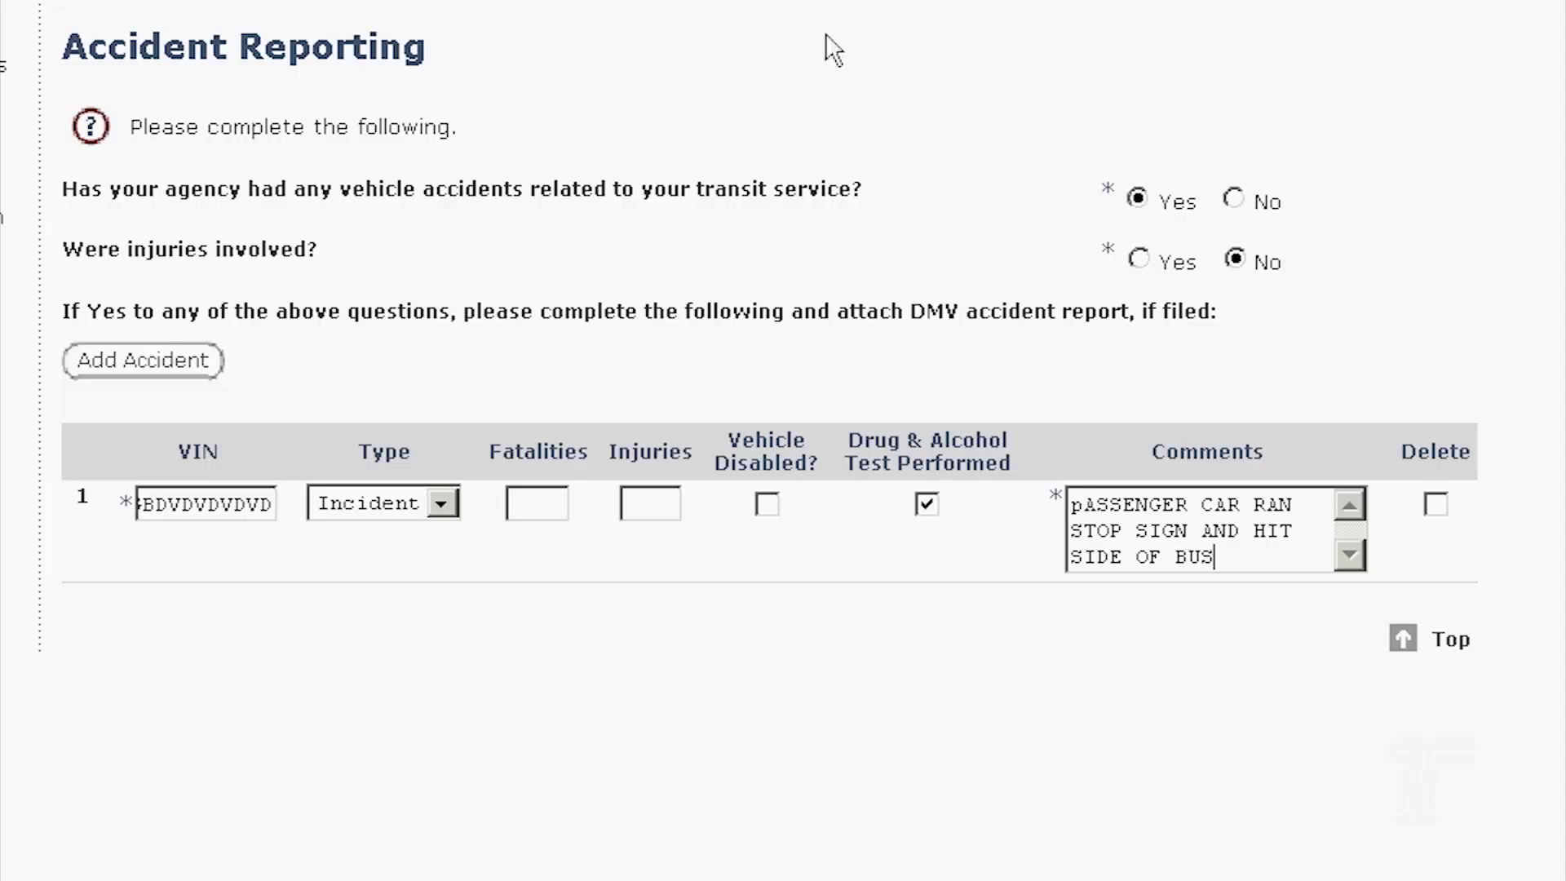
left_click(766, 4)
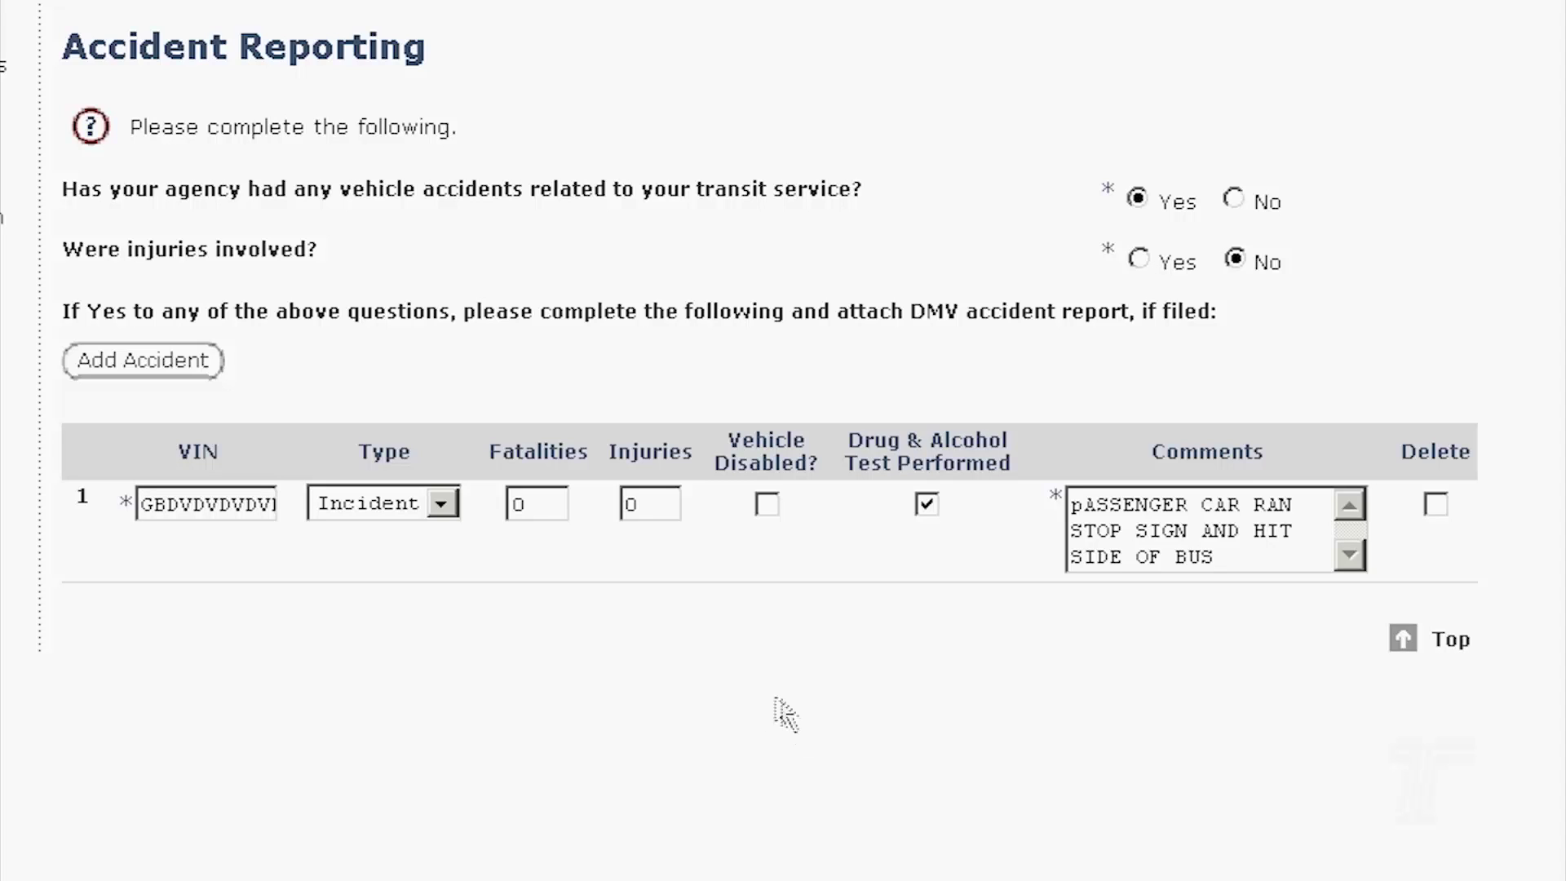
Delete the saved accident entry and add a new blank accident row.
left_click(1437, 505)
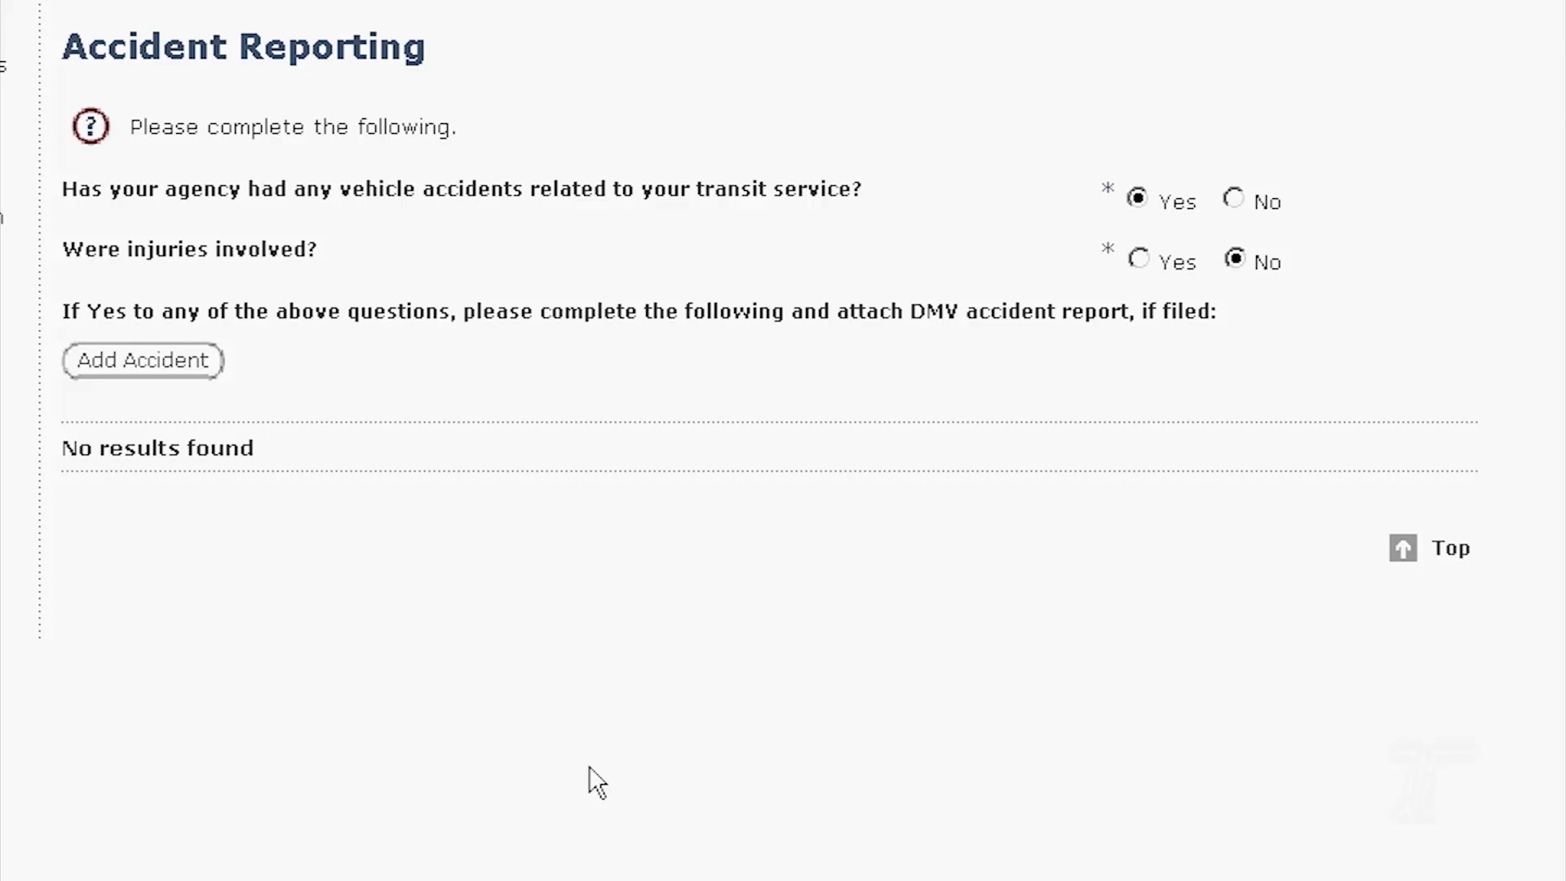
left_click(108, 364)
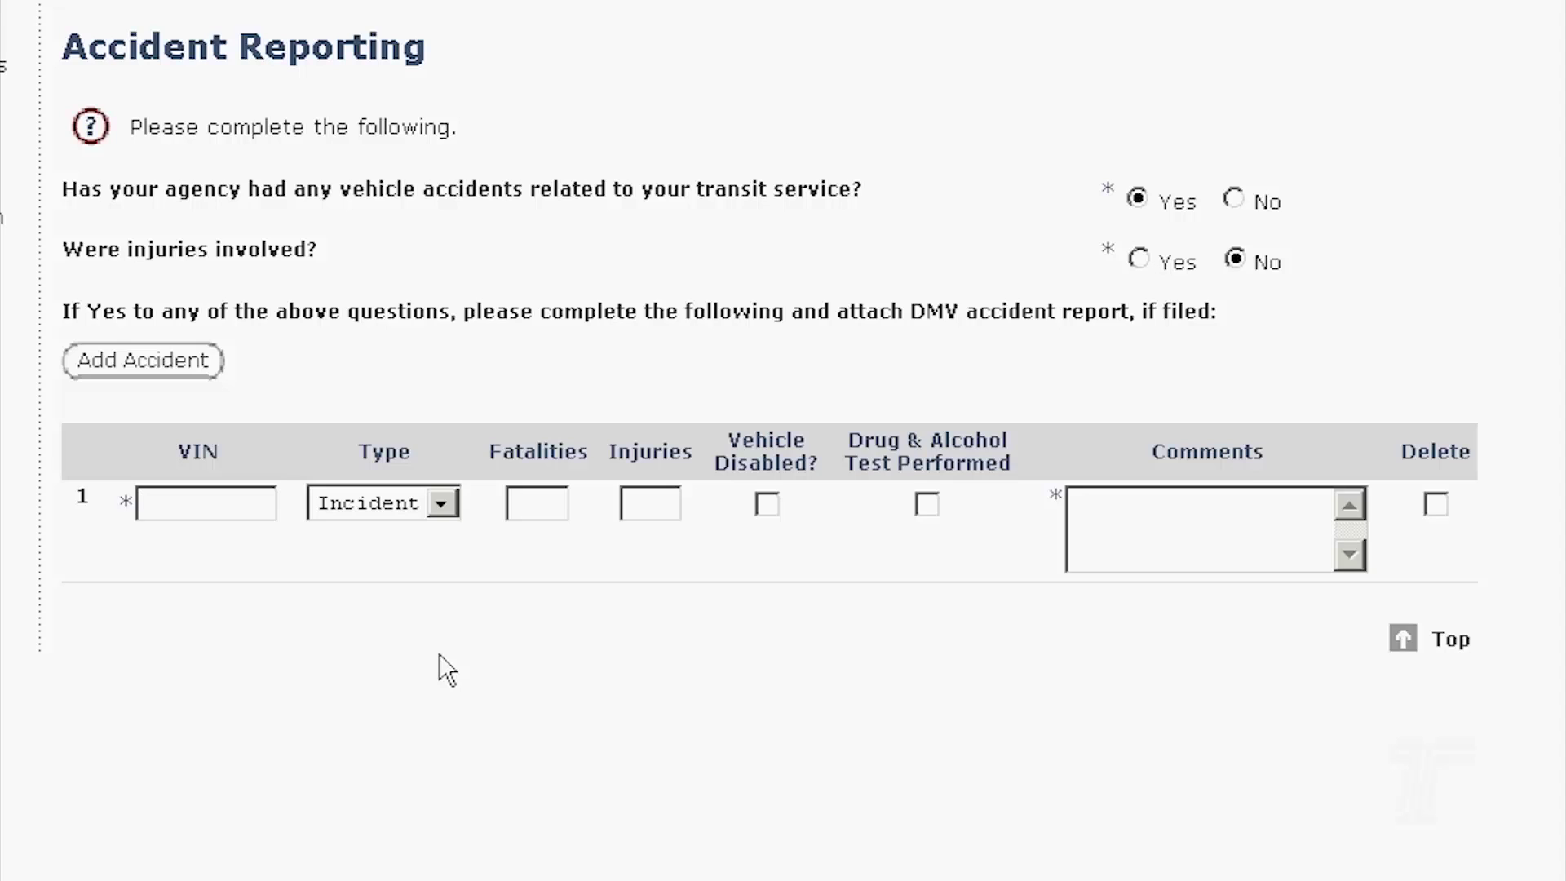
double_click(1050, 497)
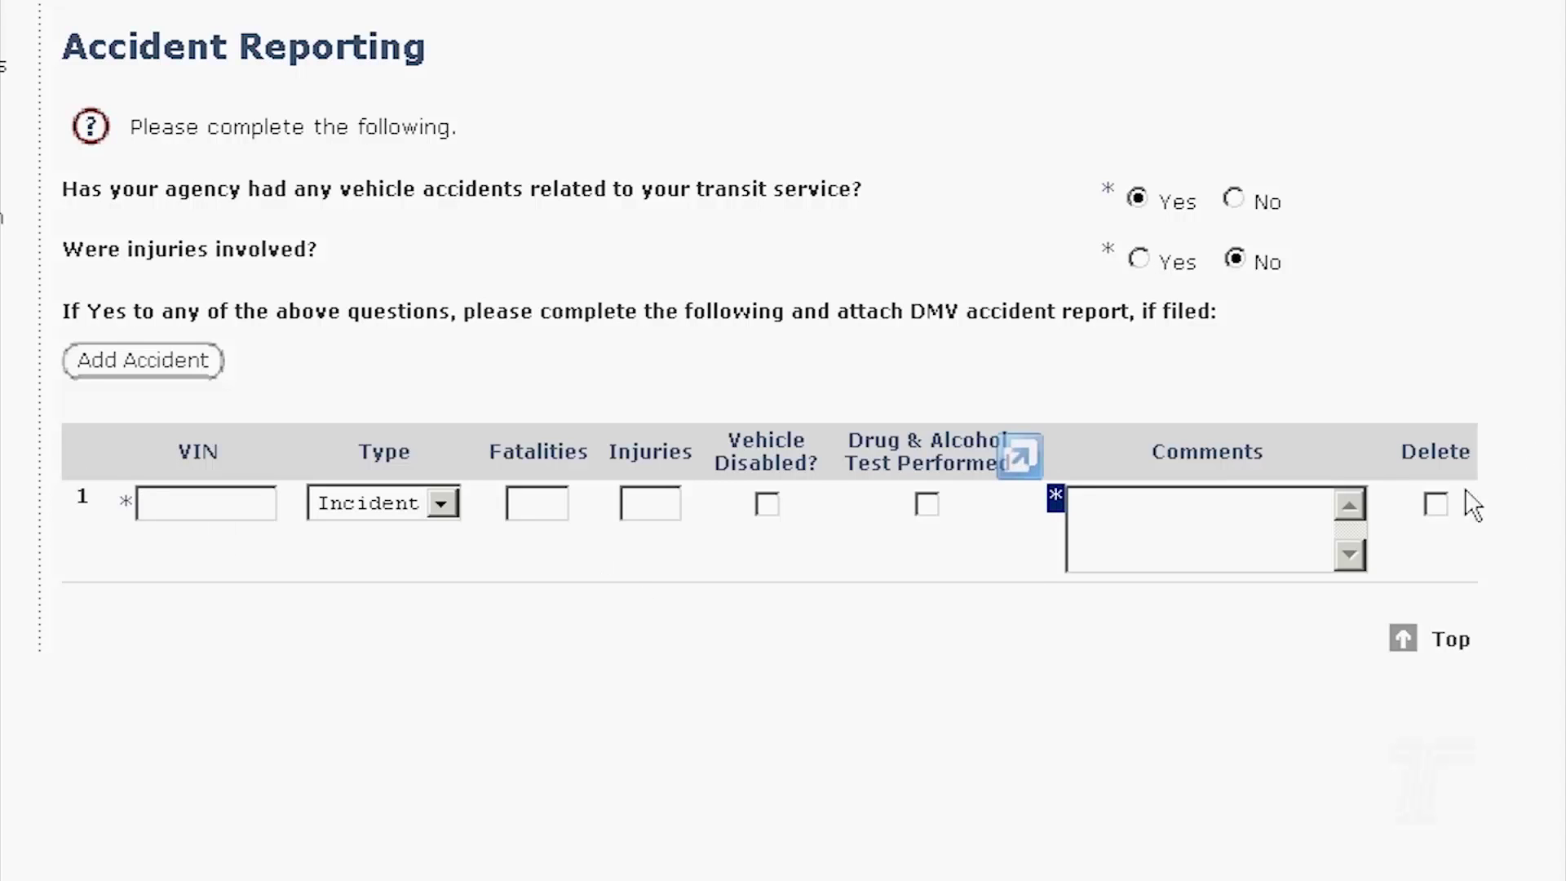
Mark the blank accident row for deletion and try to save the page.
left_click(1435, 505)
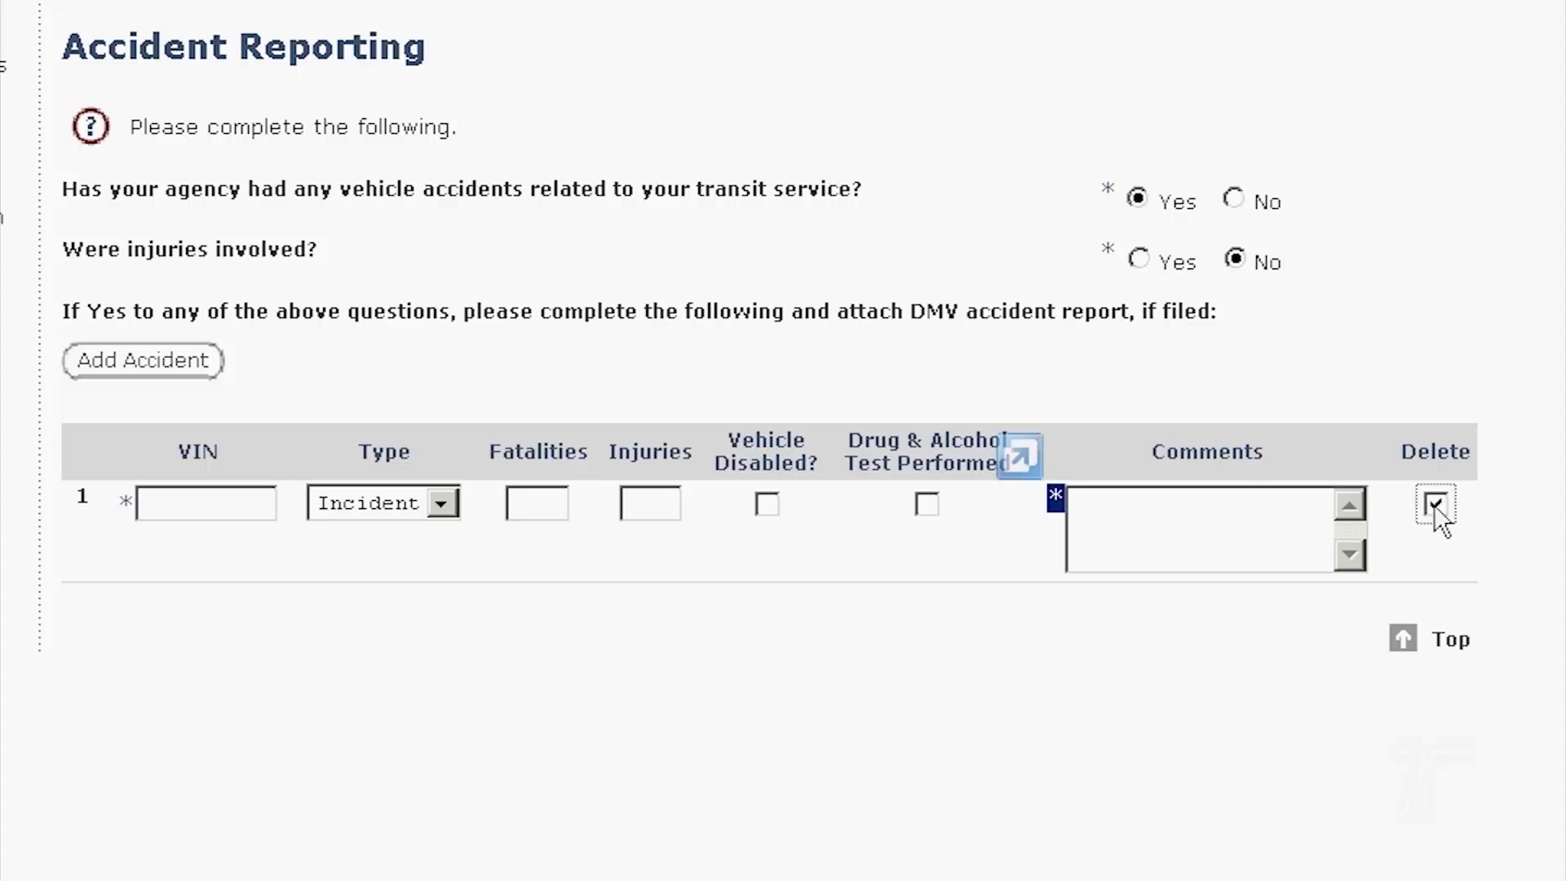
left_click(1435, 506)
left_click(761, 7)
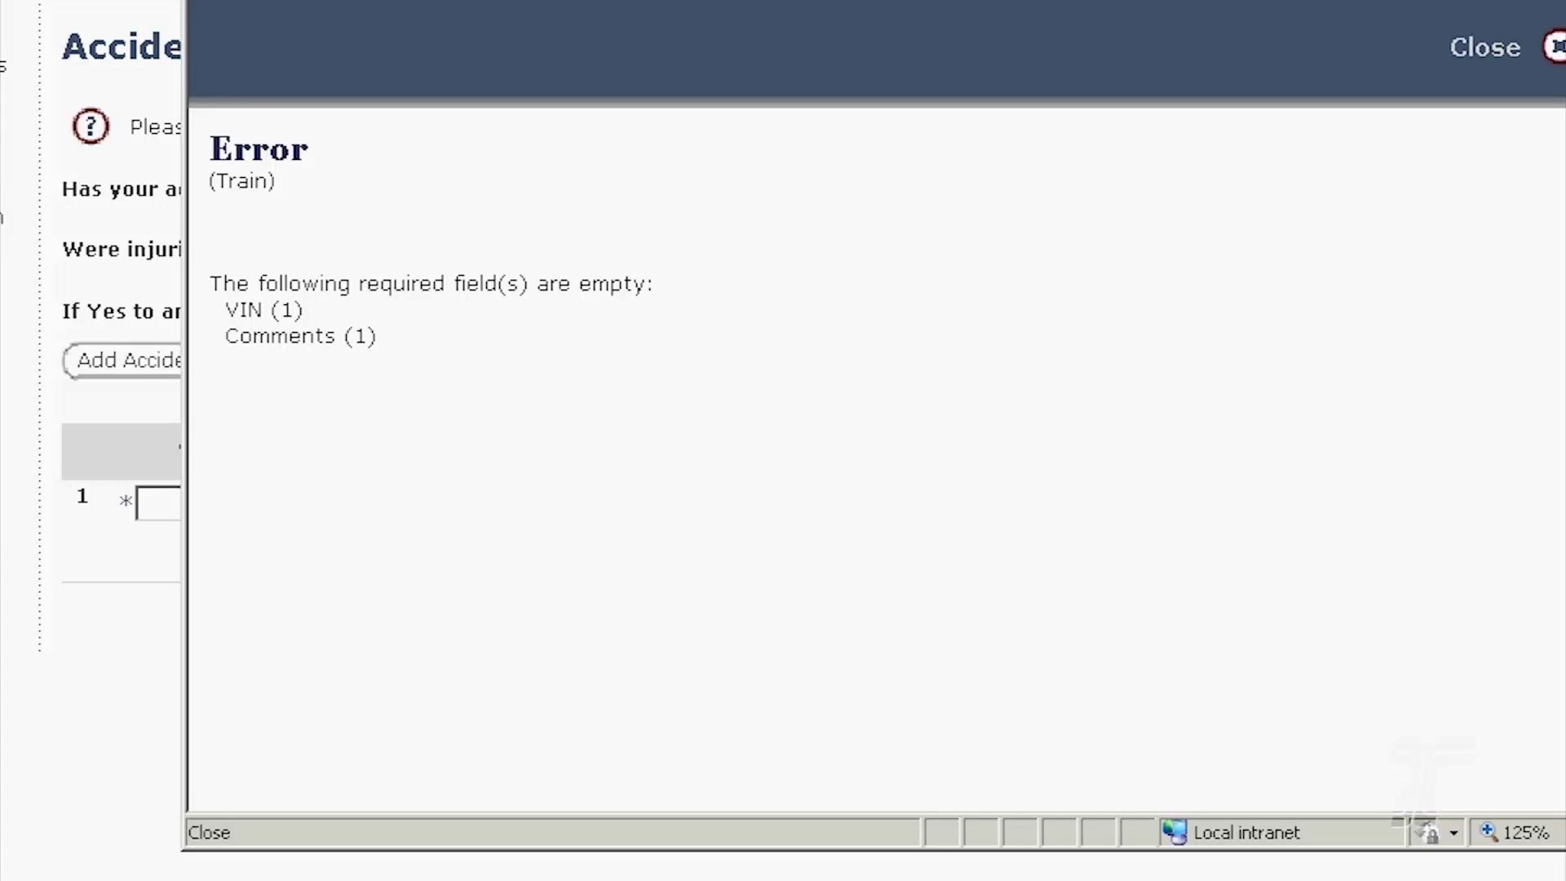
left_click(1534, 45)
left_click(1435, 505)
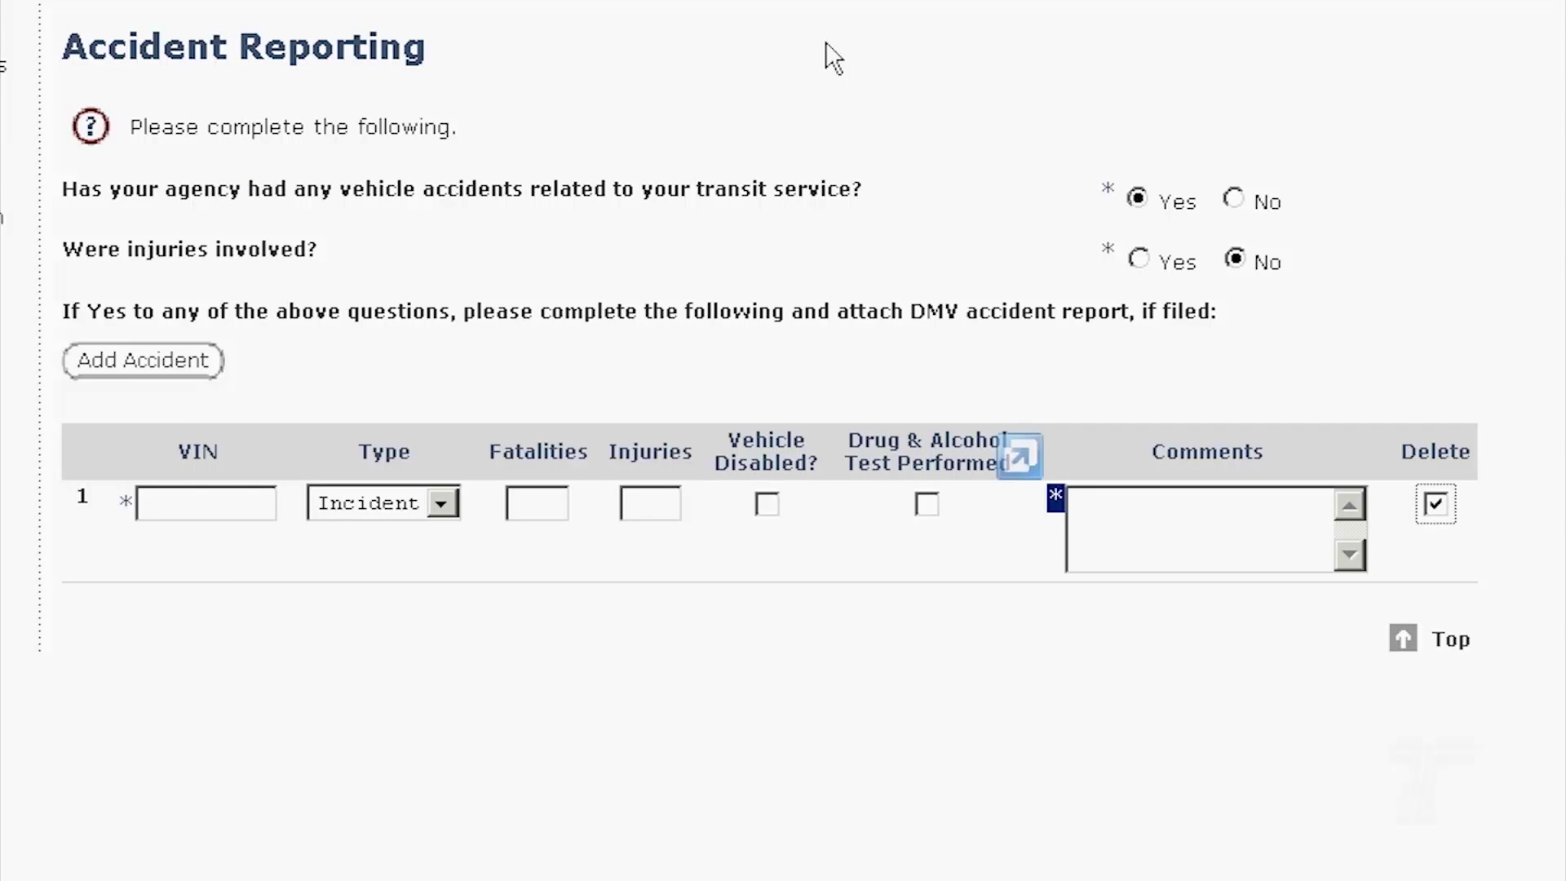
left_click(782, 4)
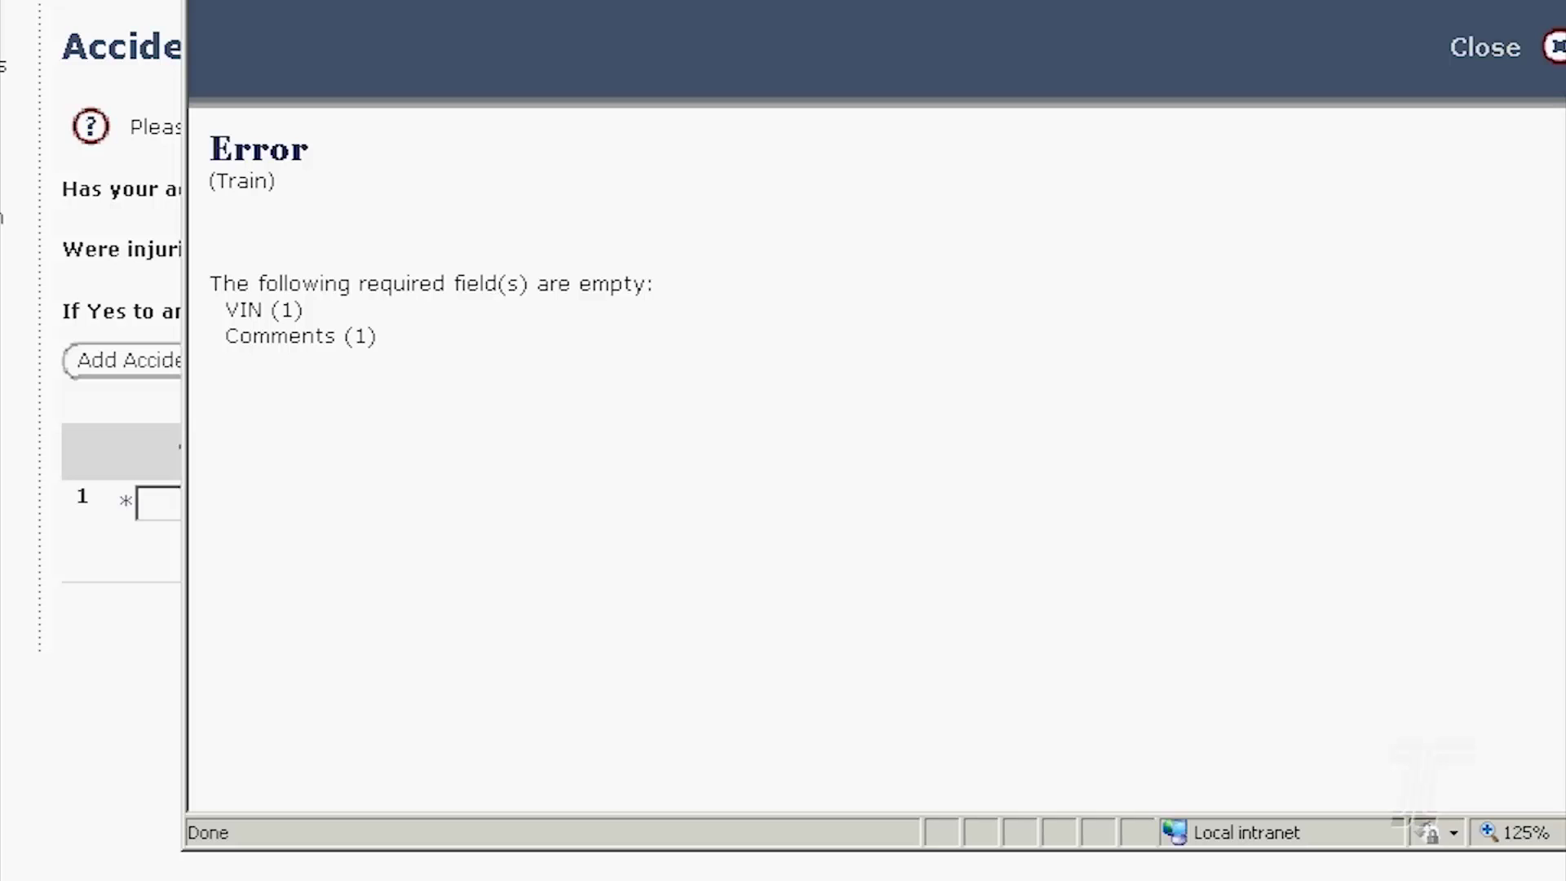
left_click(1554, 46)
Fill in the required VIN and comments of the accident row marked for deletion with GGGG.
left_click(179, 503)
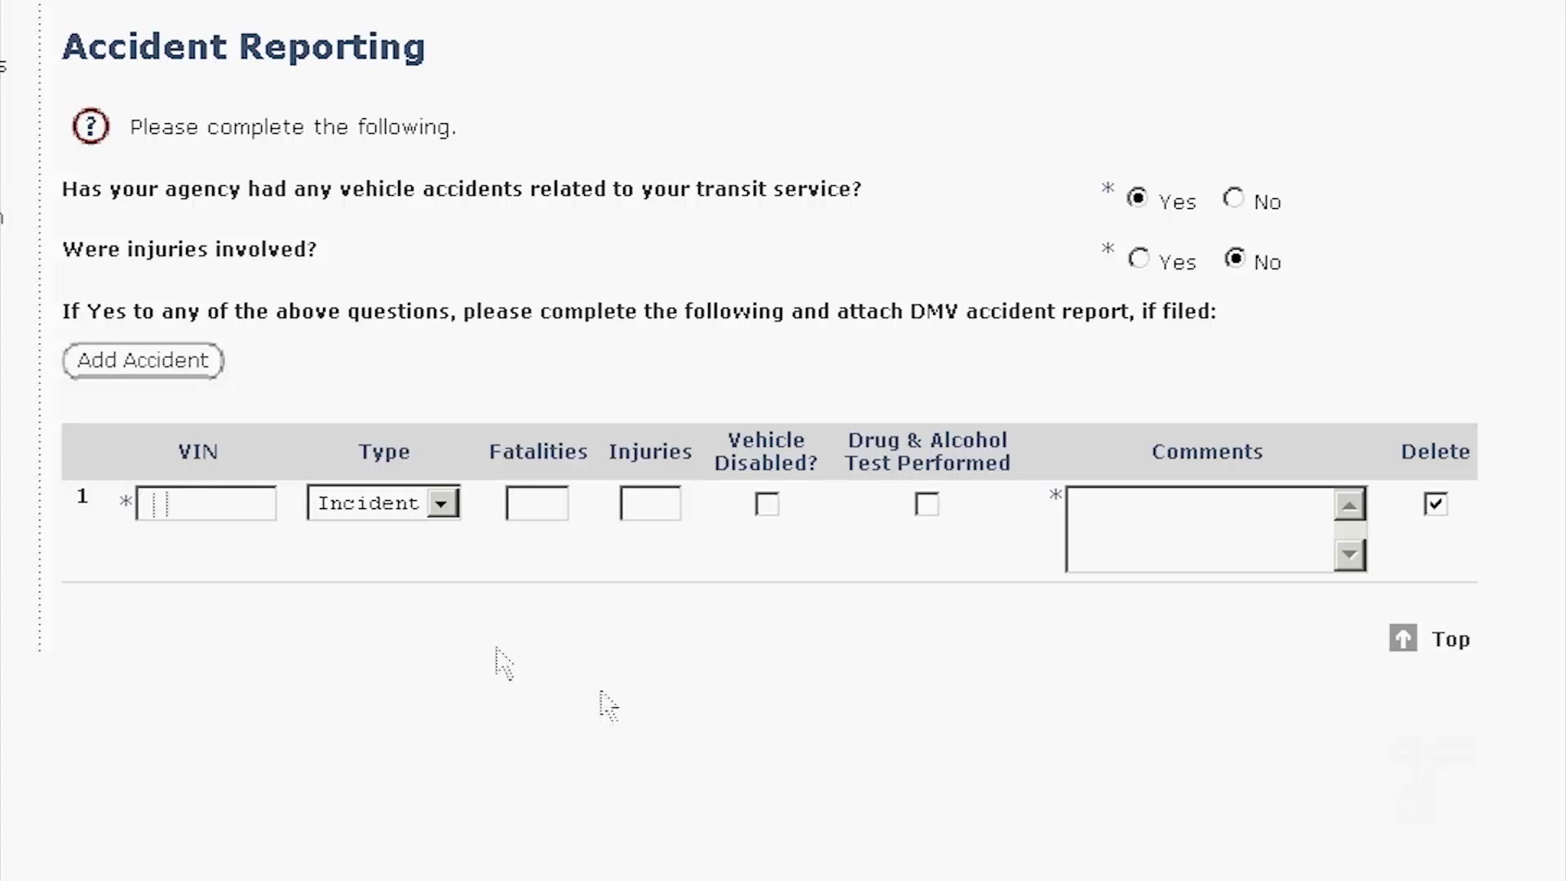
key("BackSpace")
key("BackSpace")
key("BackSpace")
key("BackSpace")
type("GGGG")
left_click(1224, 512)
type("GGGG")
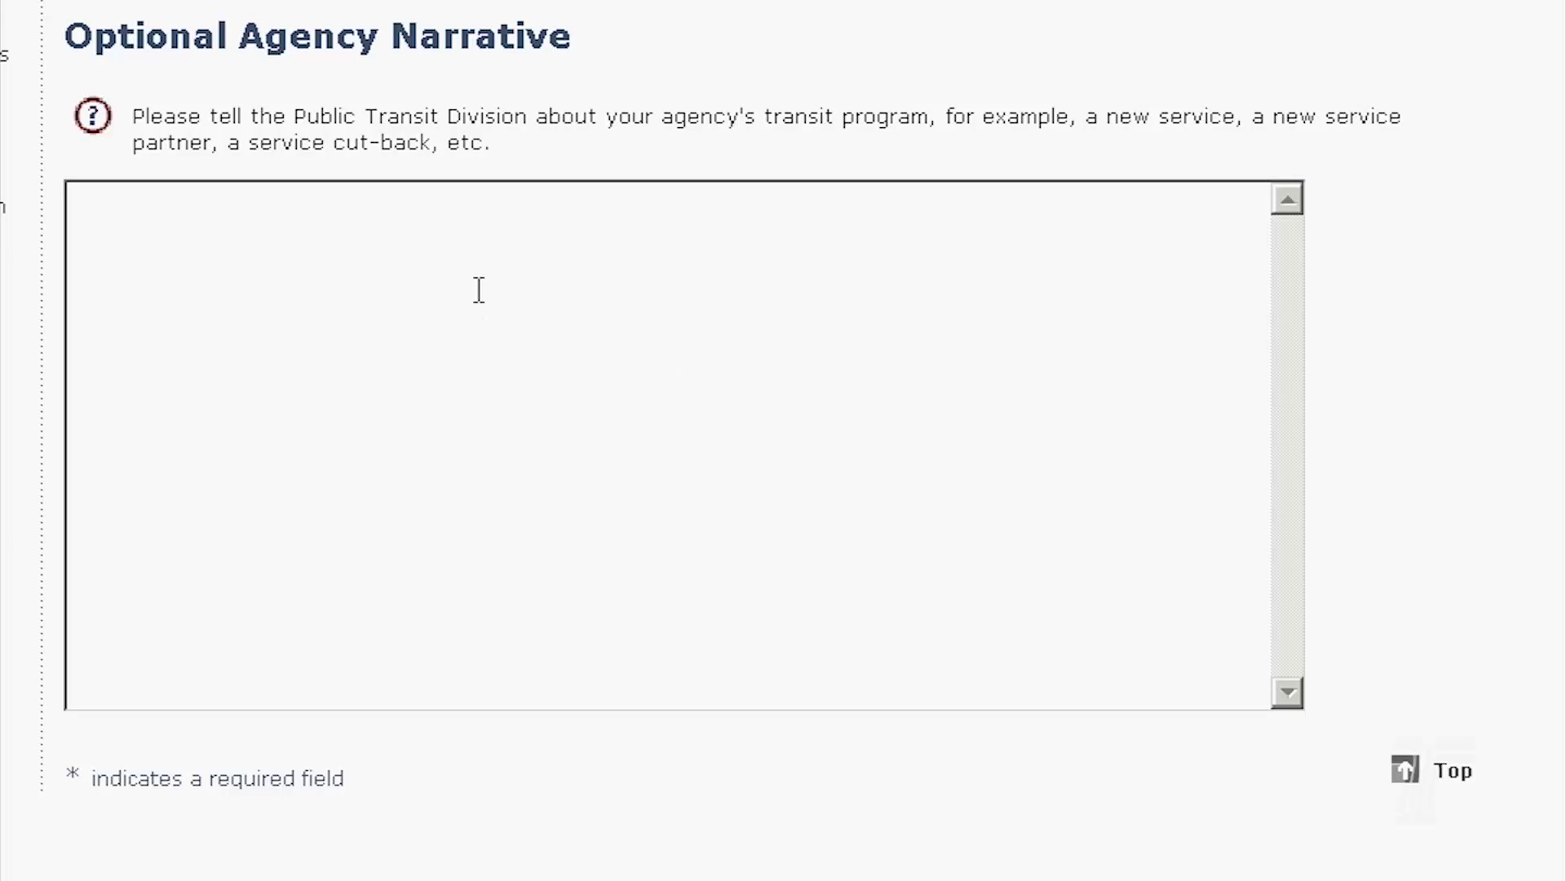
Write "wE HAD TO ELIMINATE SATURDAY SERVICE" as the optional agency narrative.
left_click(481, 277)
type("wE HAD TO ELIMINATE ")
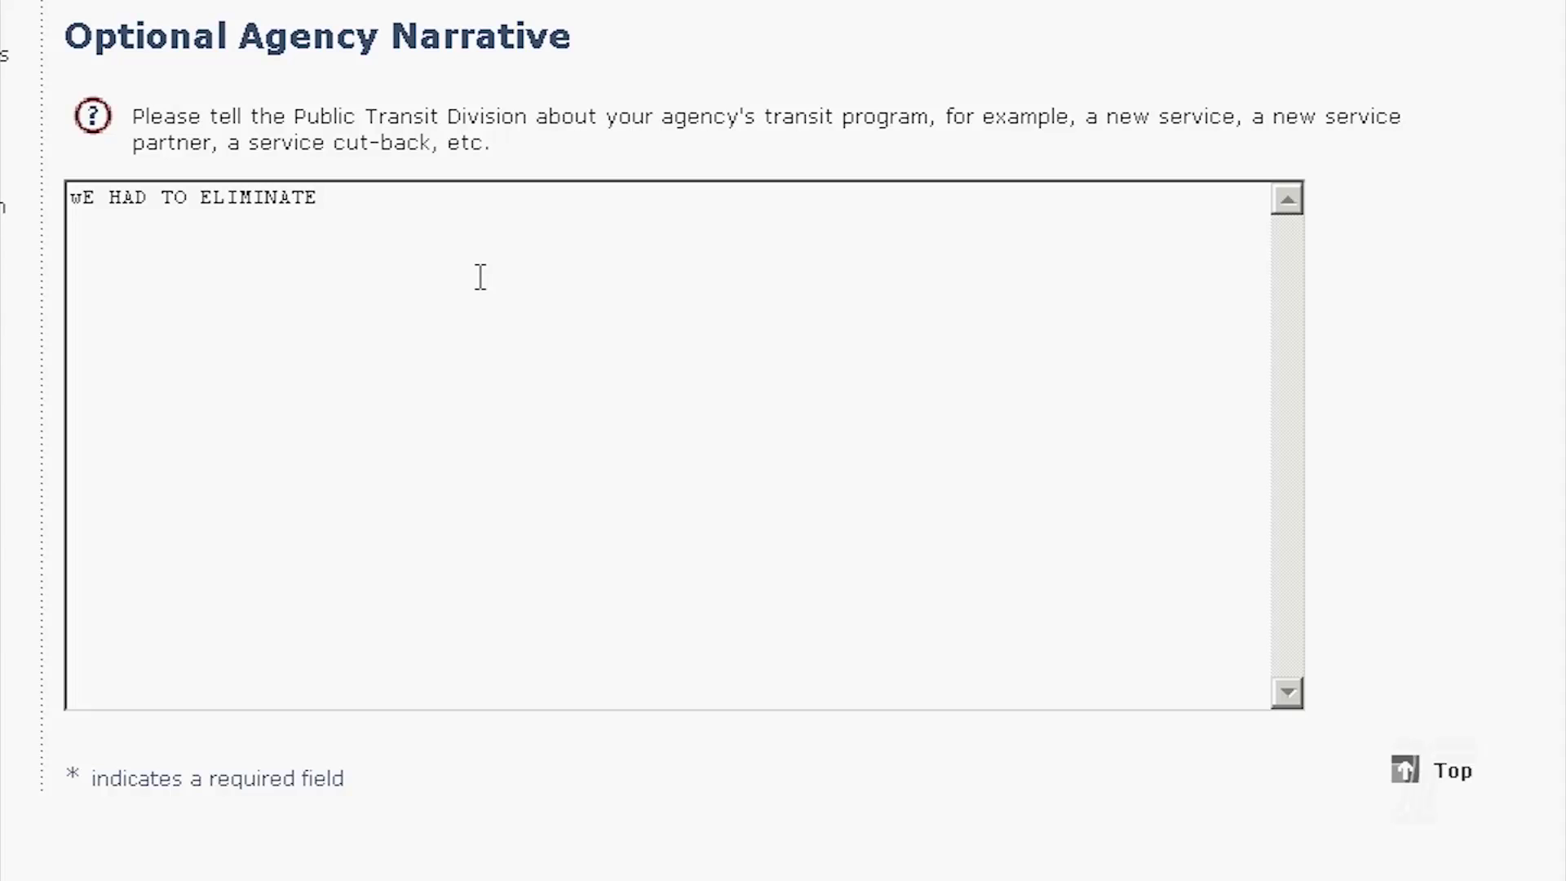
type("SATURDAY SERVIC")
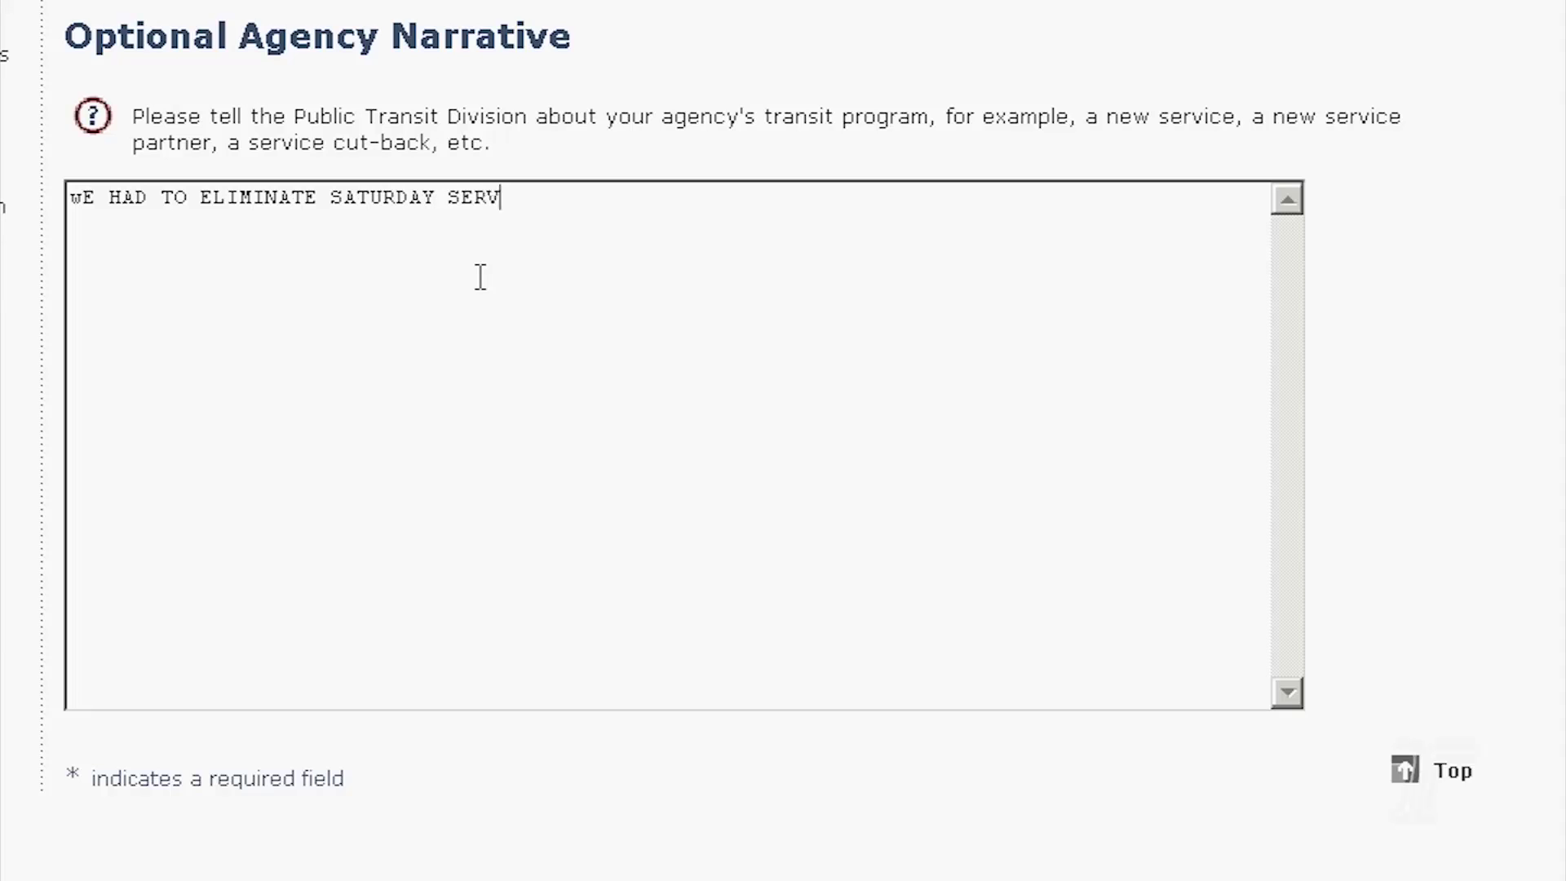
type("E")
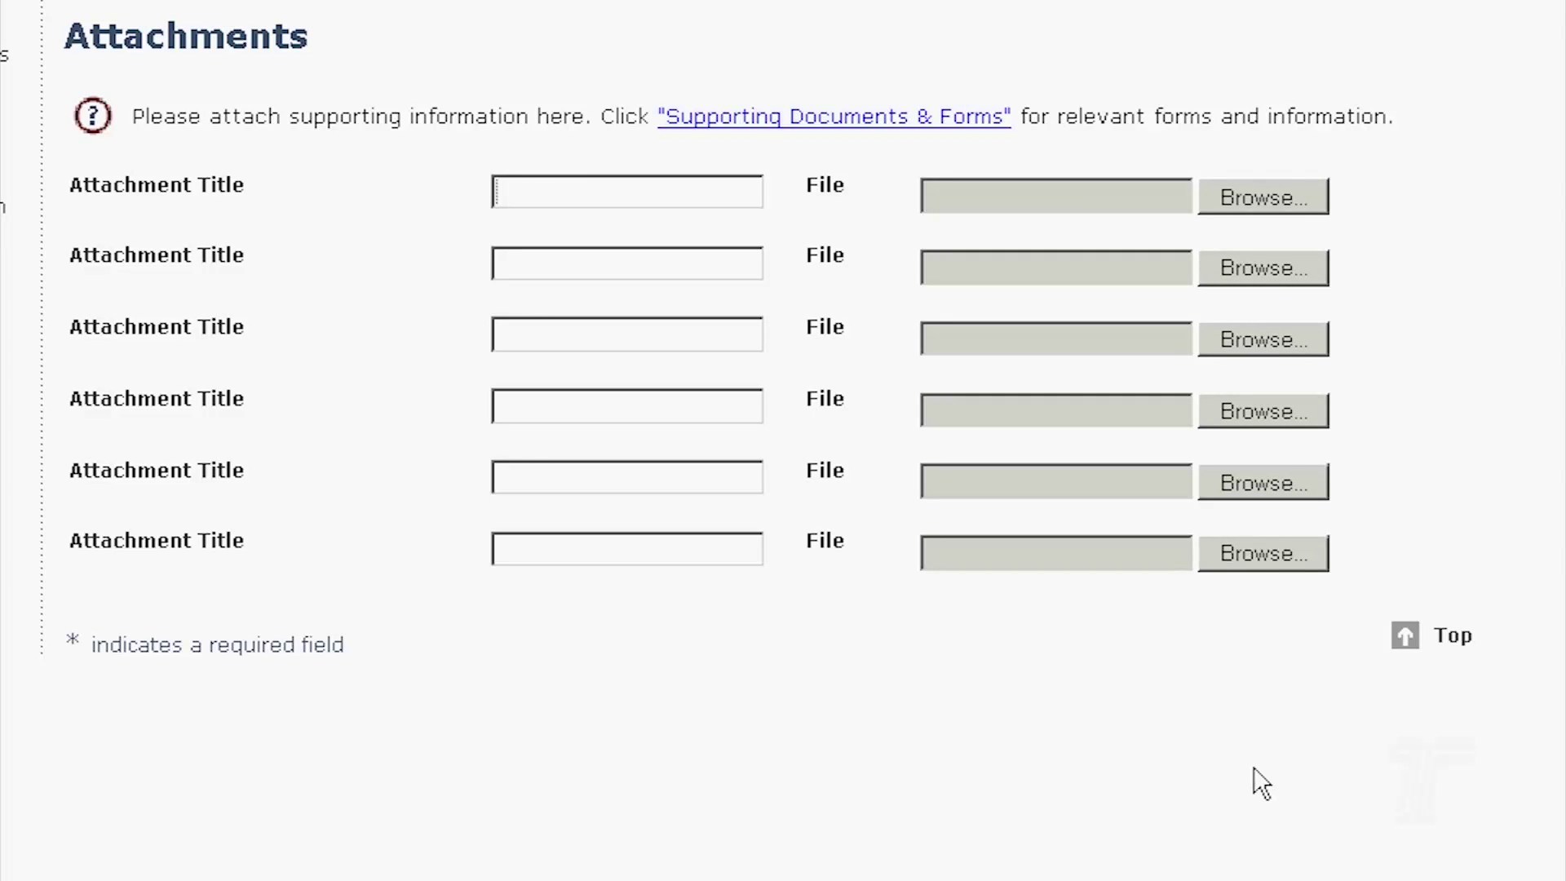
Title the first attachment bdw and attach the 6A.Budget_Detail_Worksheet file from the EXTERNAL TRAINING folder under 3.OPTIS in My Documents.
type("bdw")
key("Tab")
left_click(1263, 200)
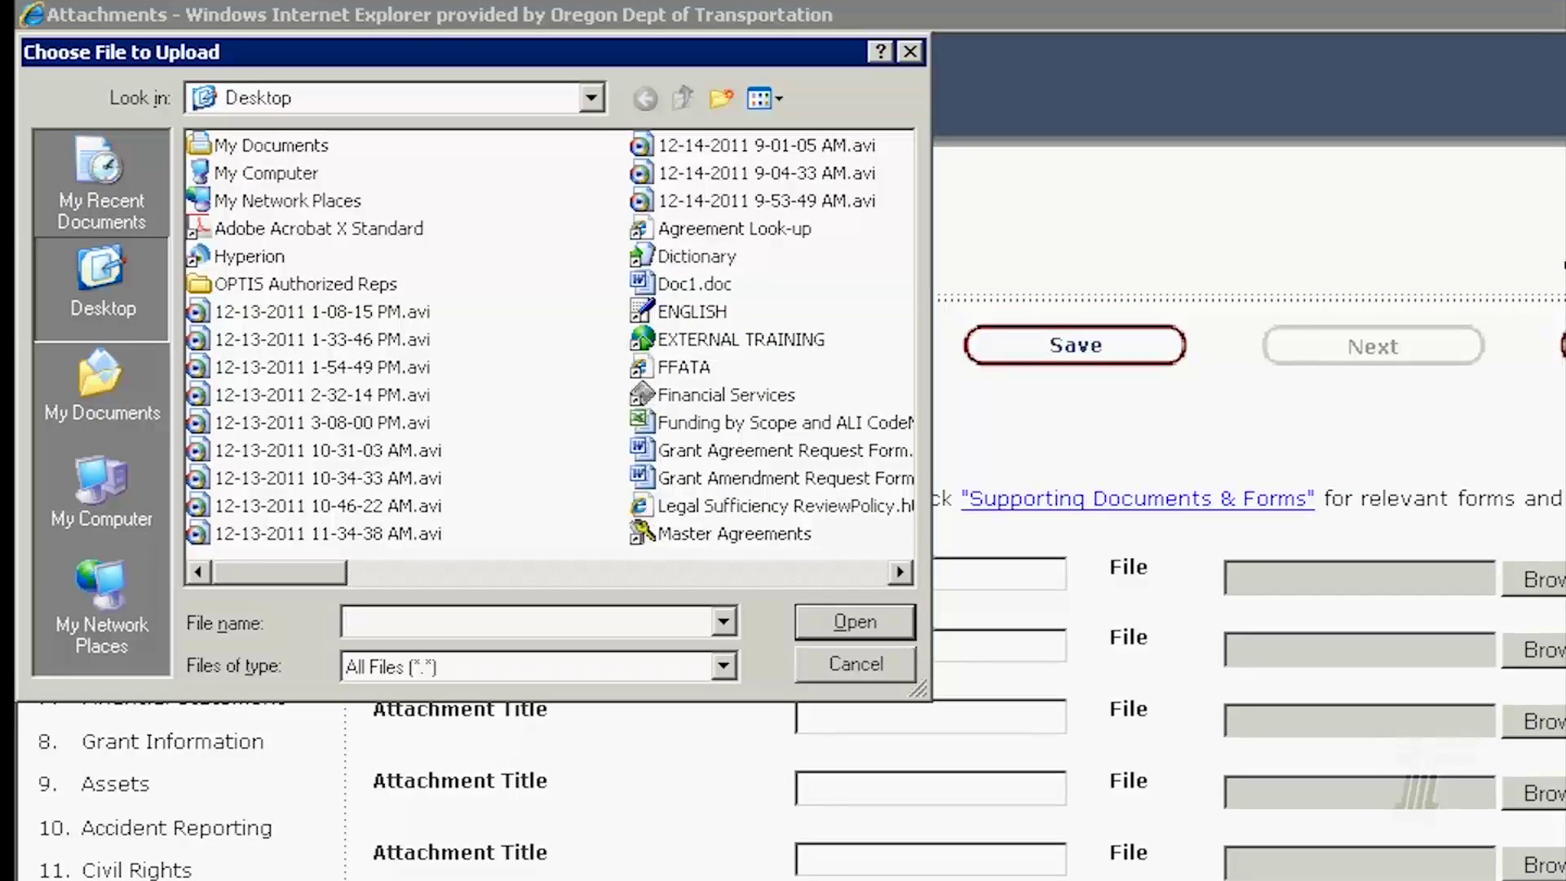
double_click(297, 145)
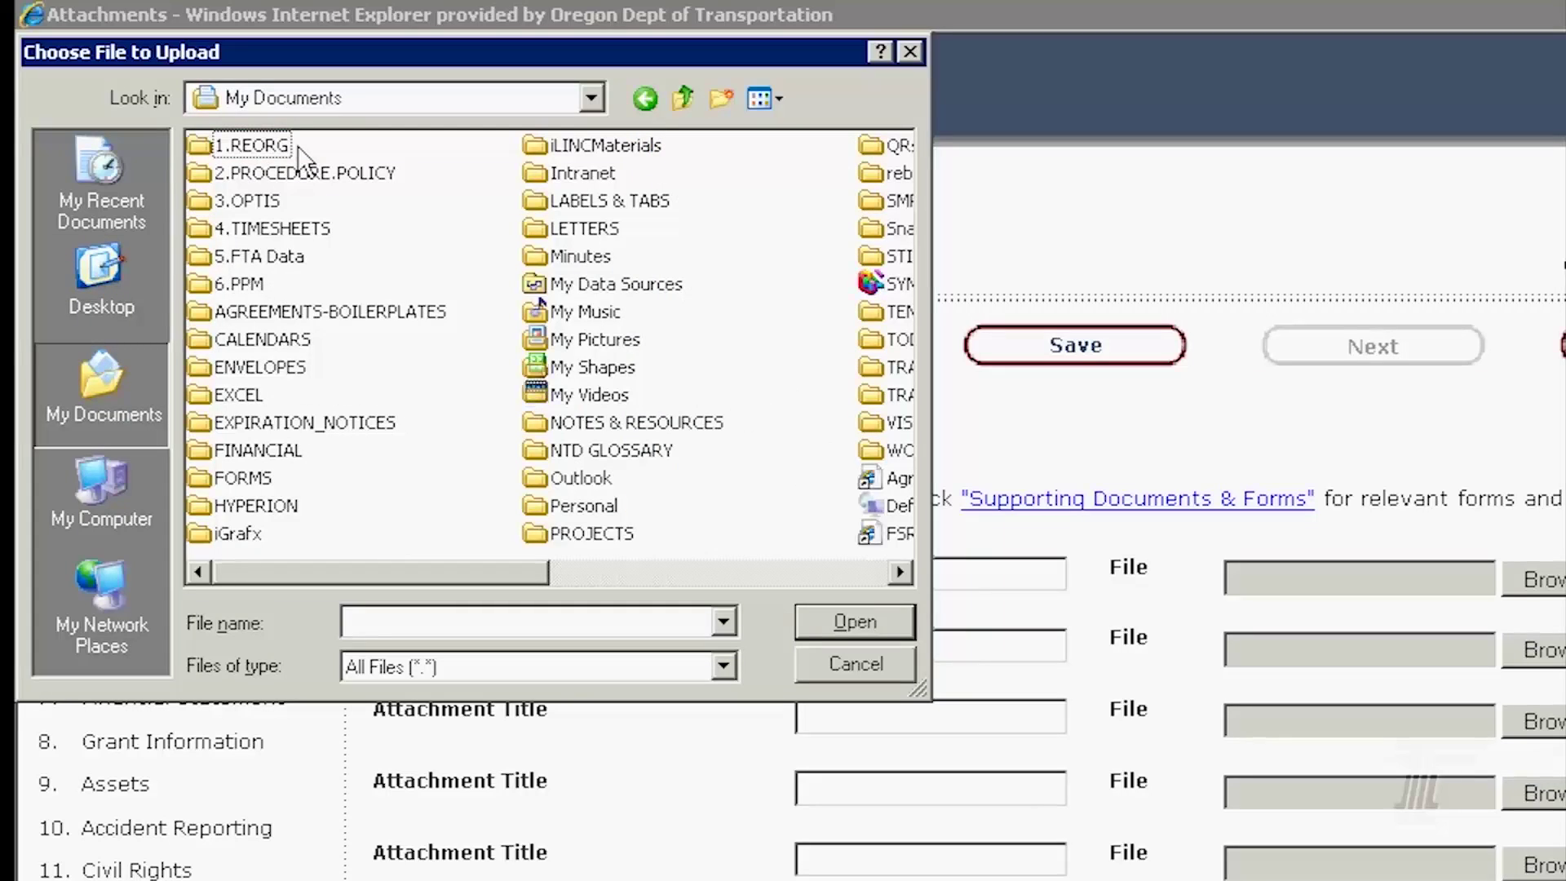
double_click(262, 202)
double_click(265, 173)
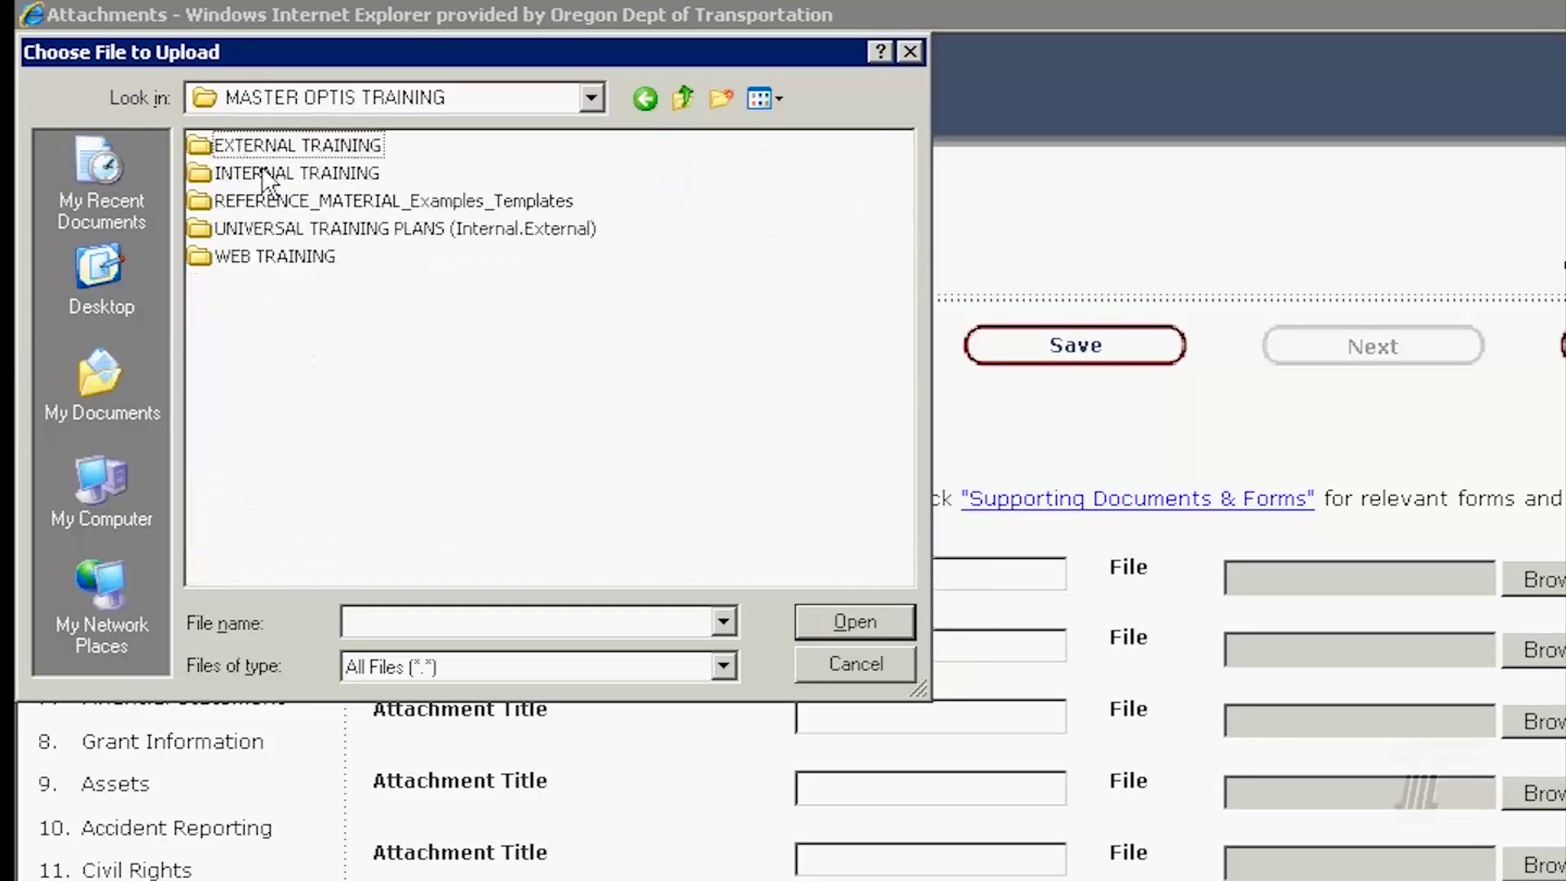
double_click(262, 149)
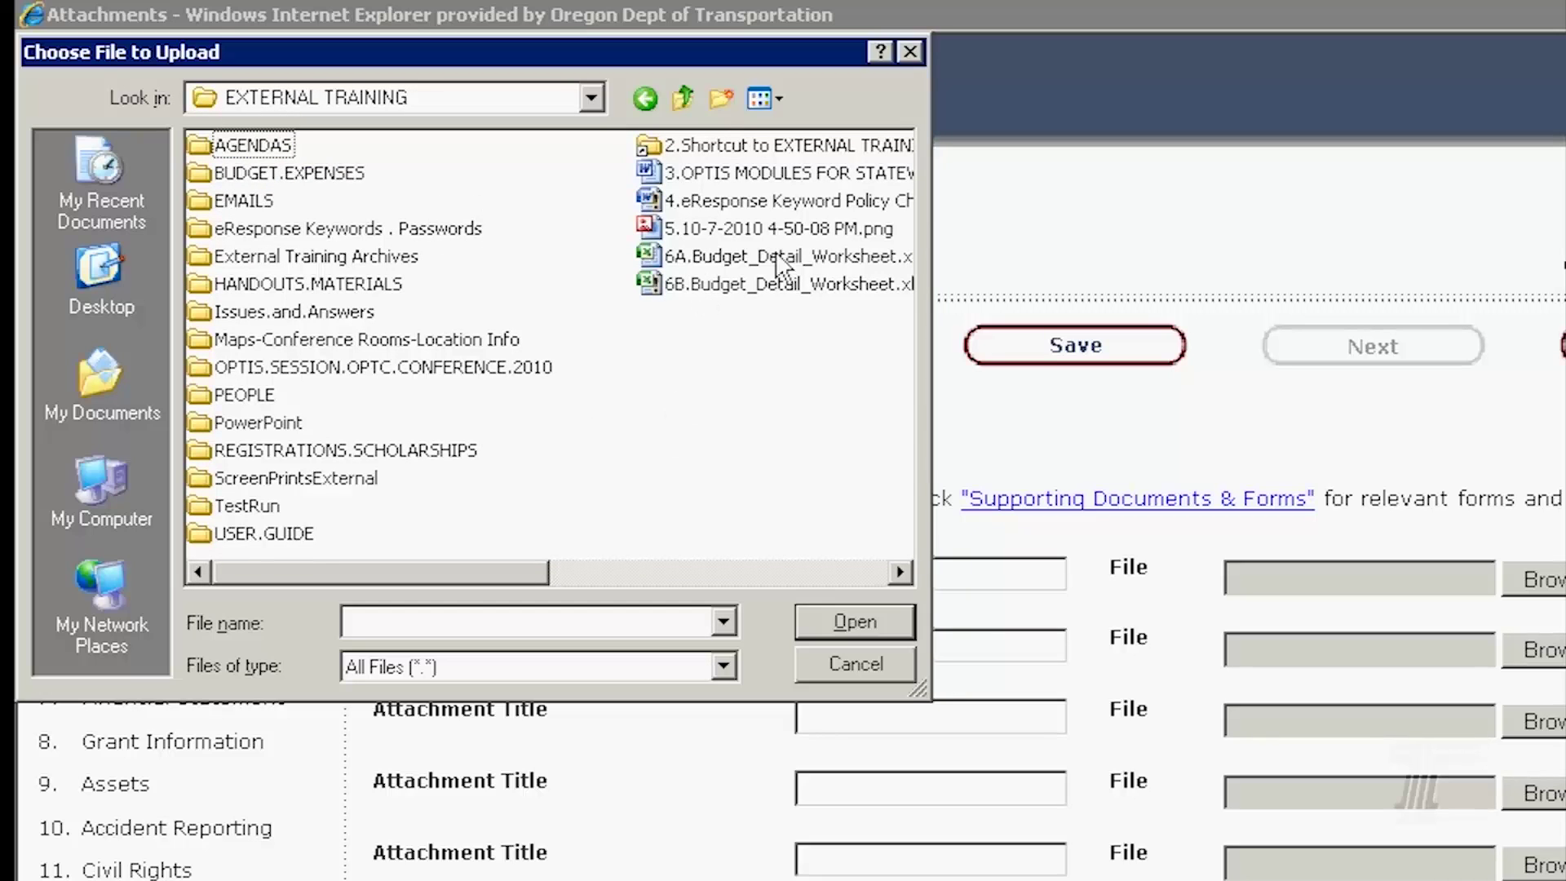
double_click(721, 259)
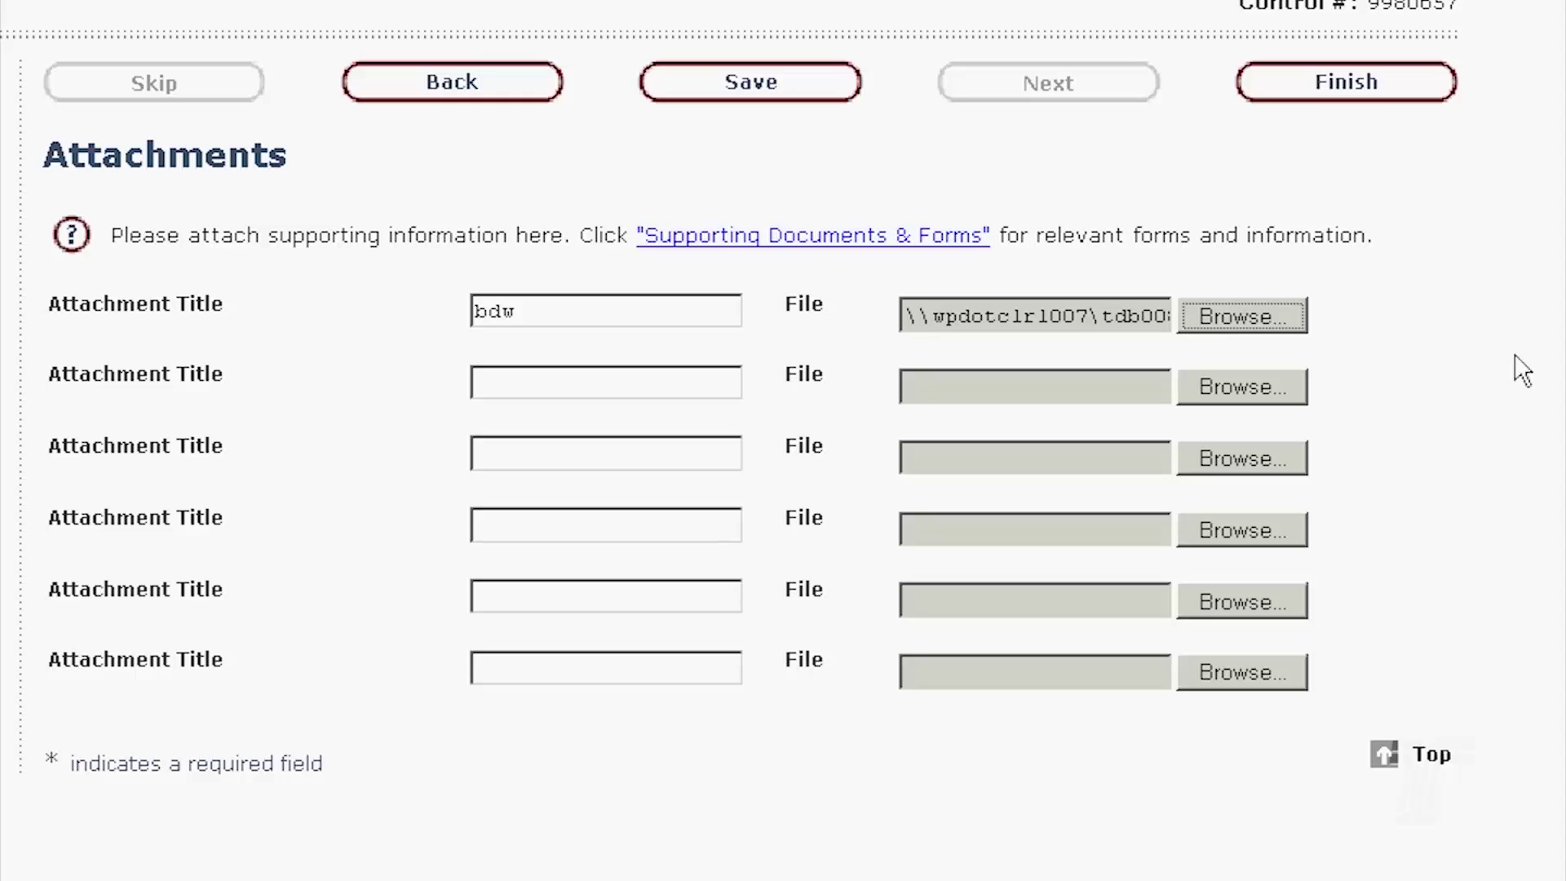
Open the Supporting Documents & Forms web page and find its quarterly report forms under Reporting and Forms.
left_click(779, 241)
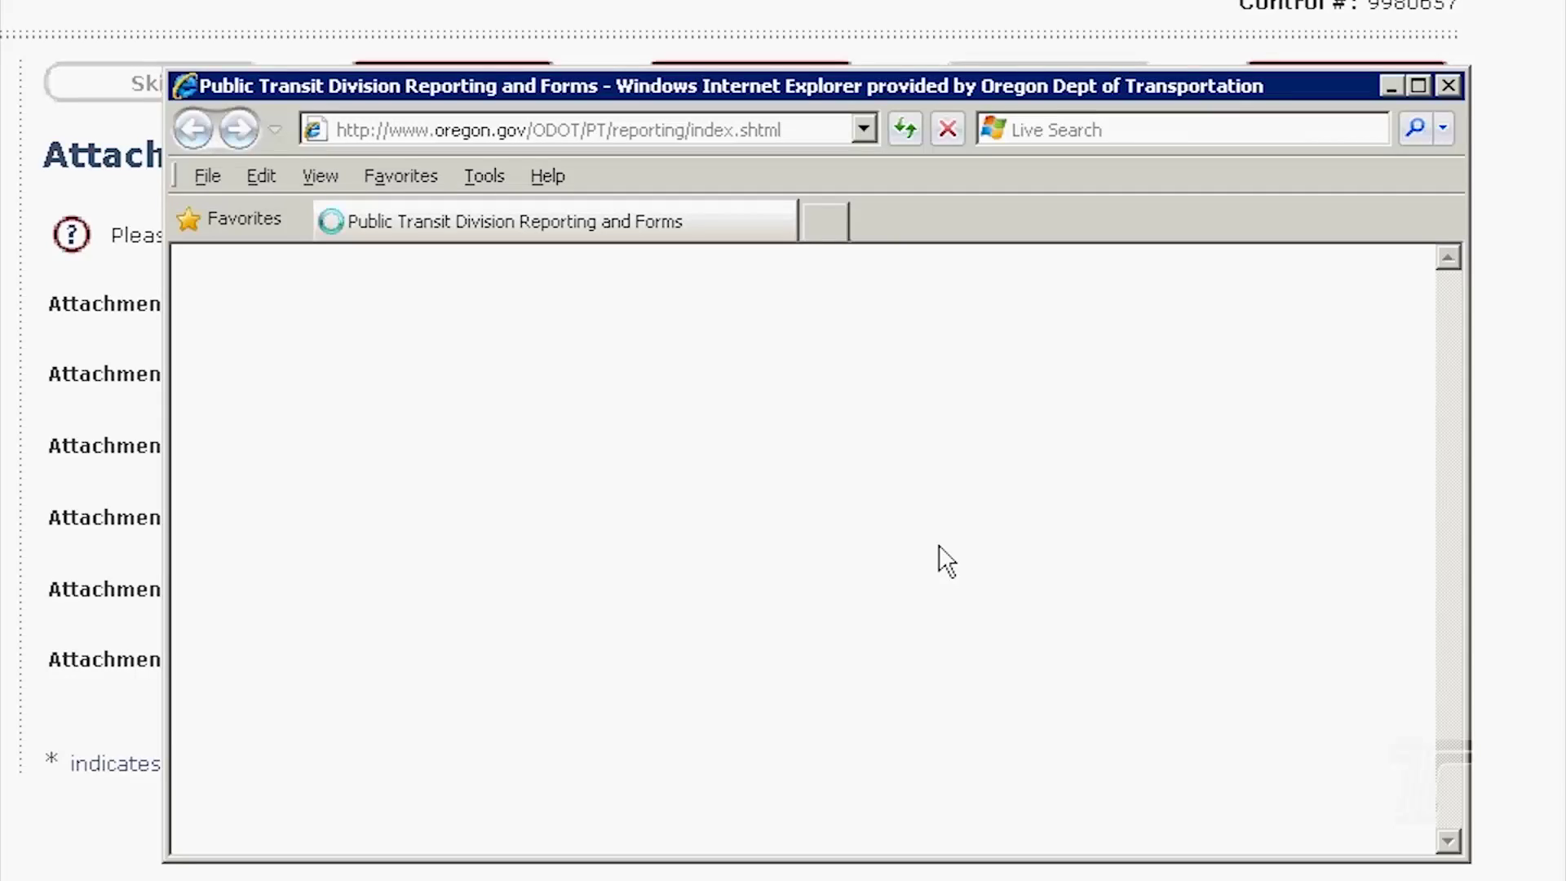
left_click(1413, 86)
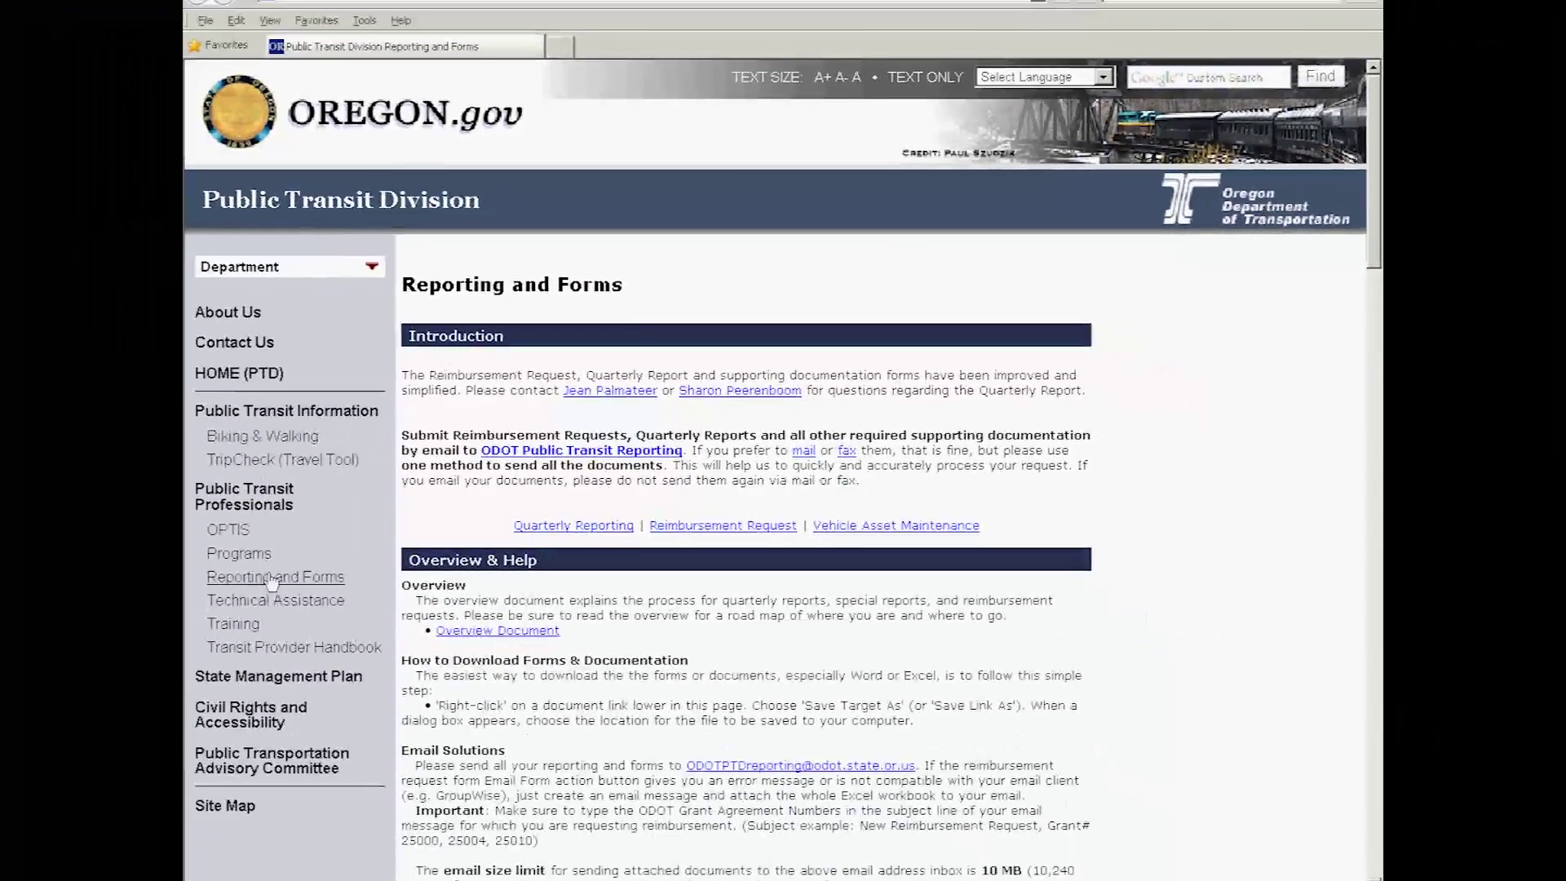
left_click(272, 580)
scroll(1232, 591, "down", 10)
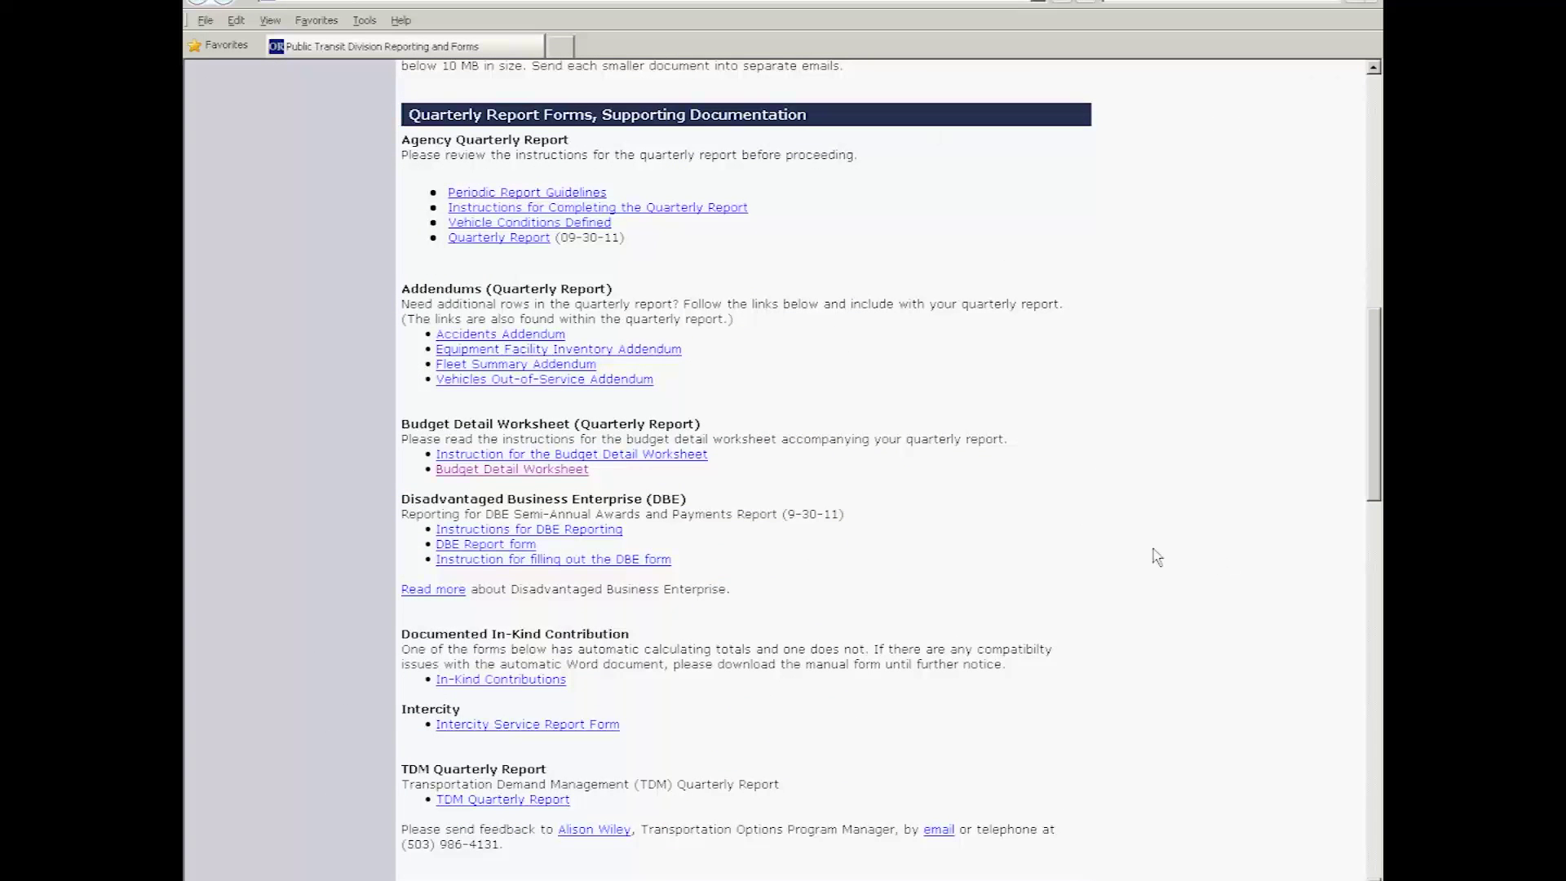
Open the Budget Detail Worksheet for the quarterly report, and close both the workbook and the forms page.
left_click(509, 472)
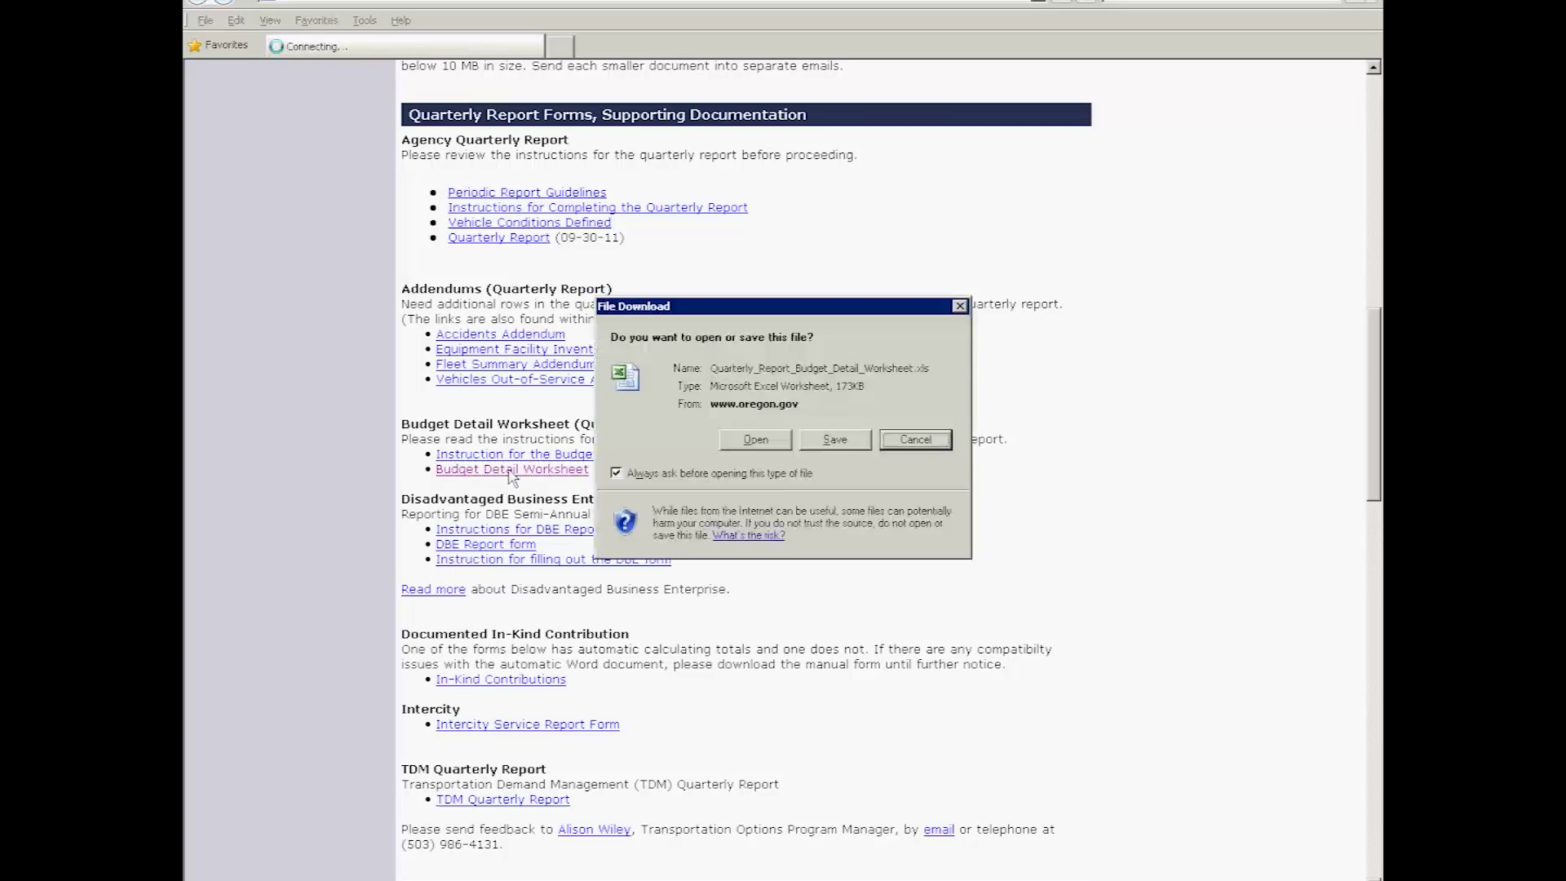
left_click(827, 445)
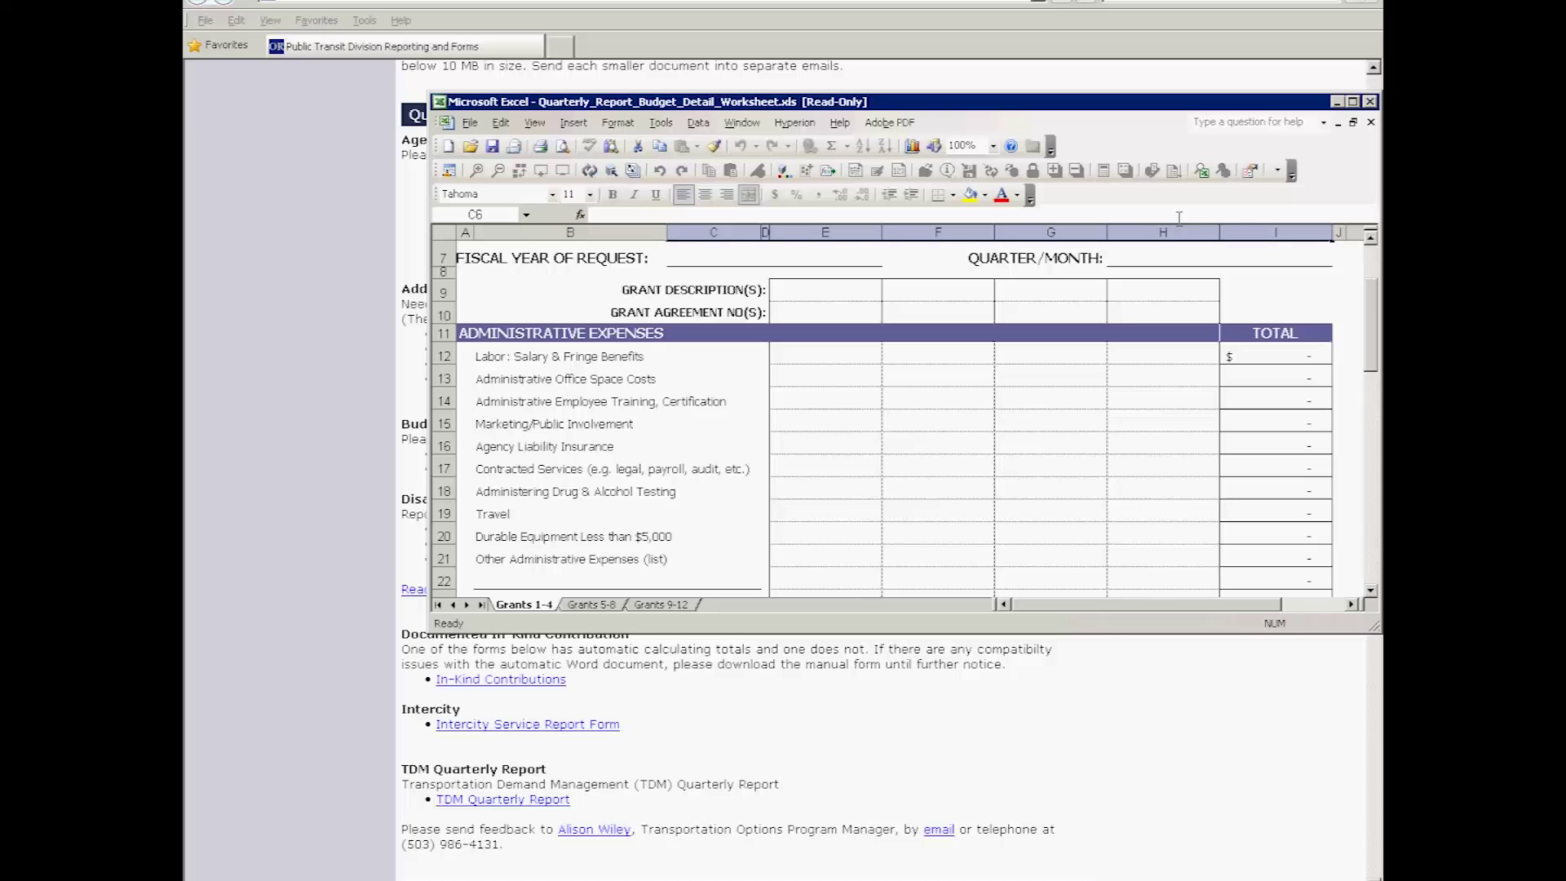
left_click(1371, 103)
left_click(1372, 0)
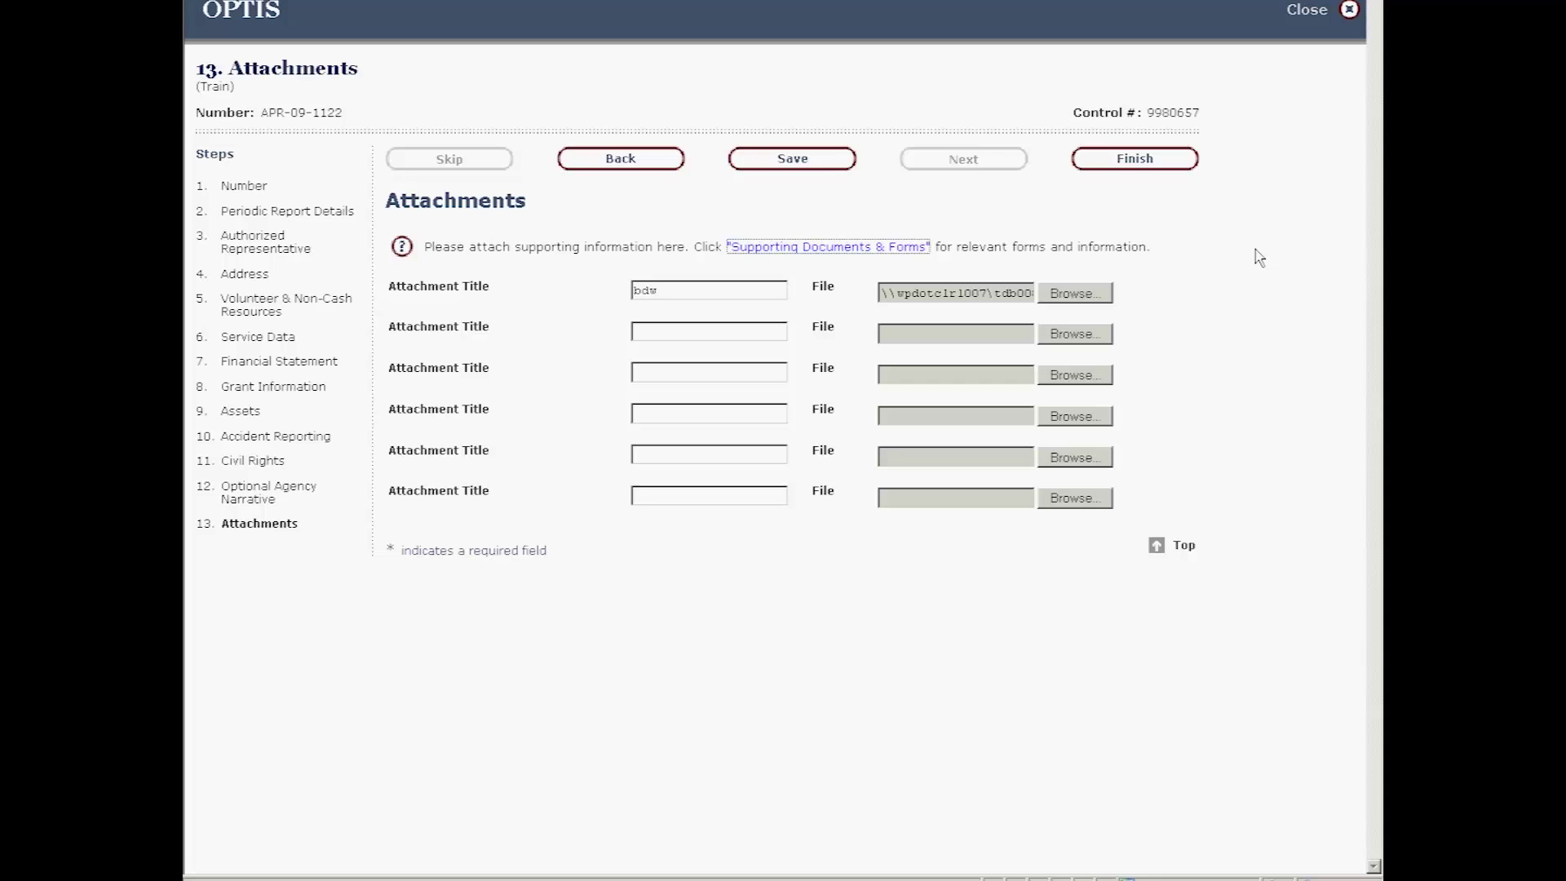
Finish the report wizard and review the quarterly report from its agency details down to the Asset Management section.
left_click(1129, 162)
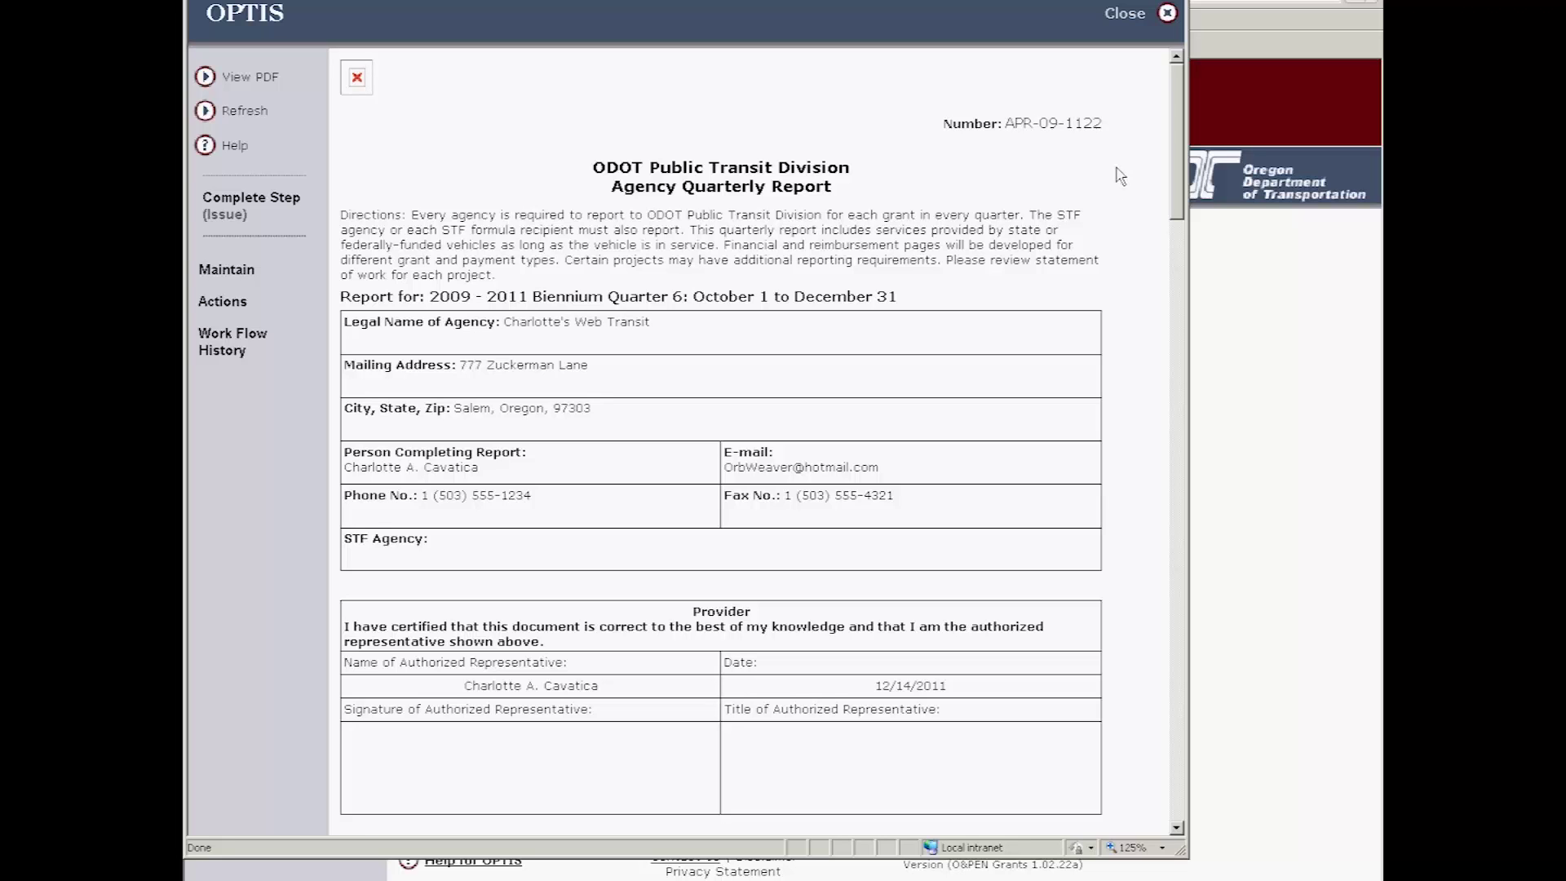
scroll(1120, 177, "down", 3)
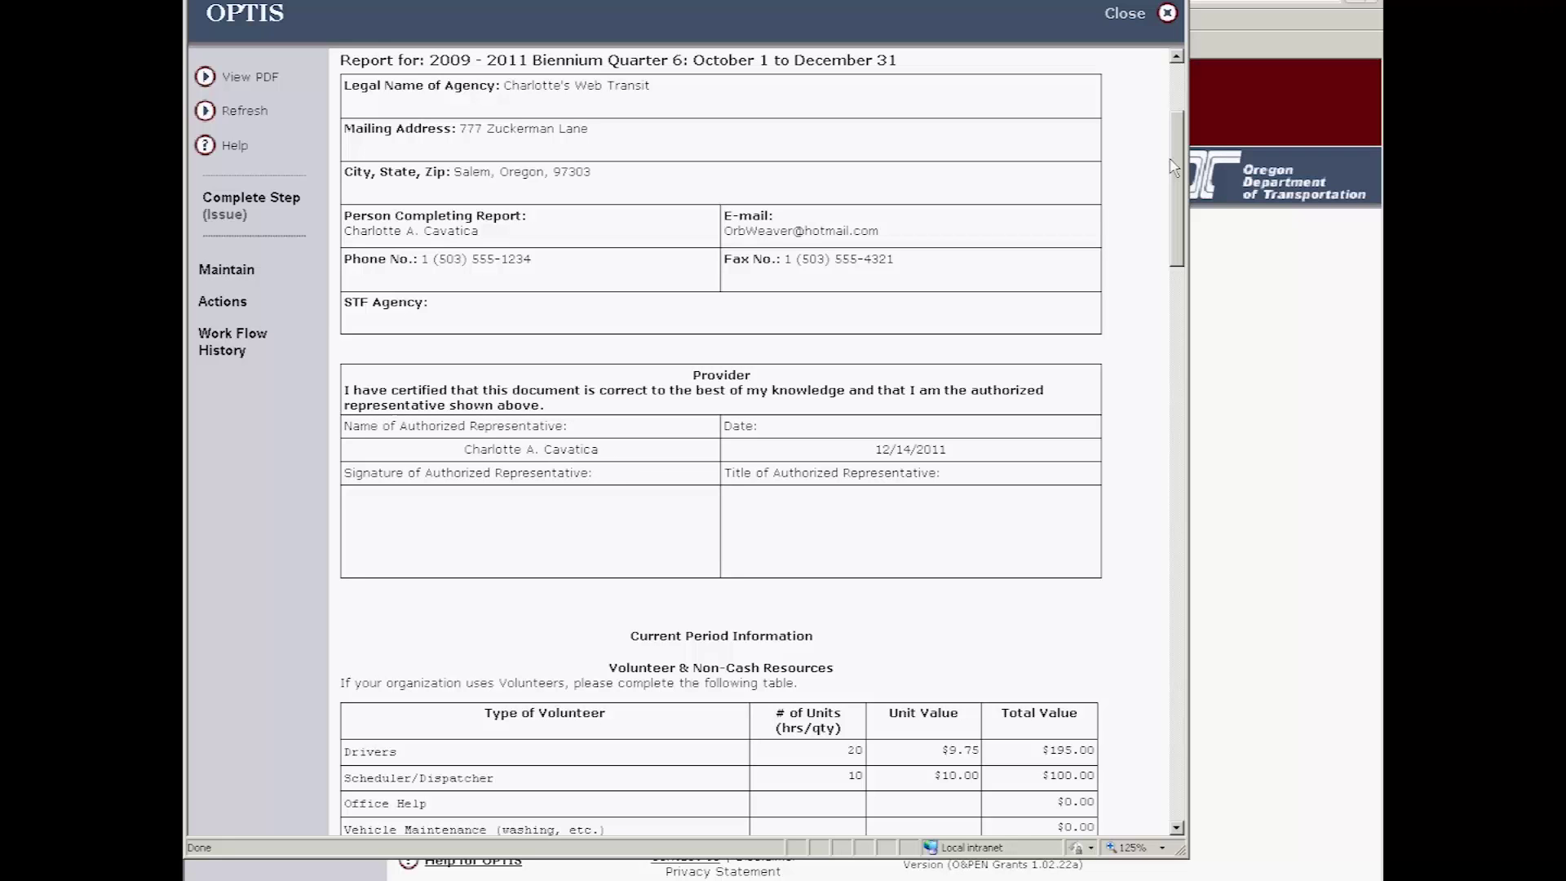
left_click_drag(1174, 167, 1167, 470)
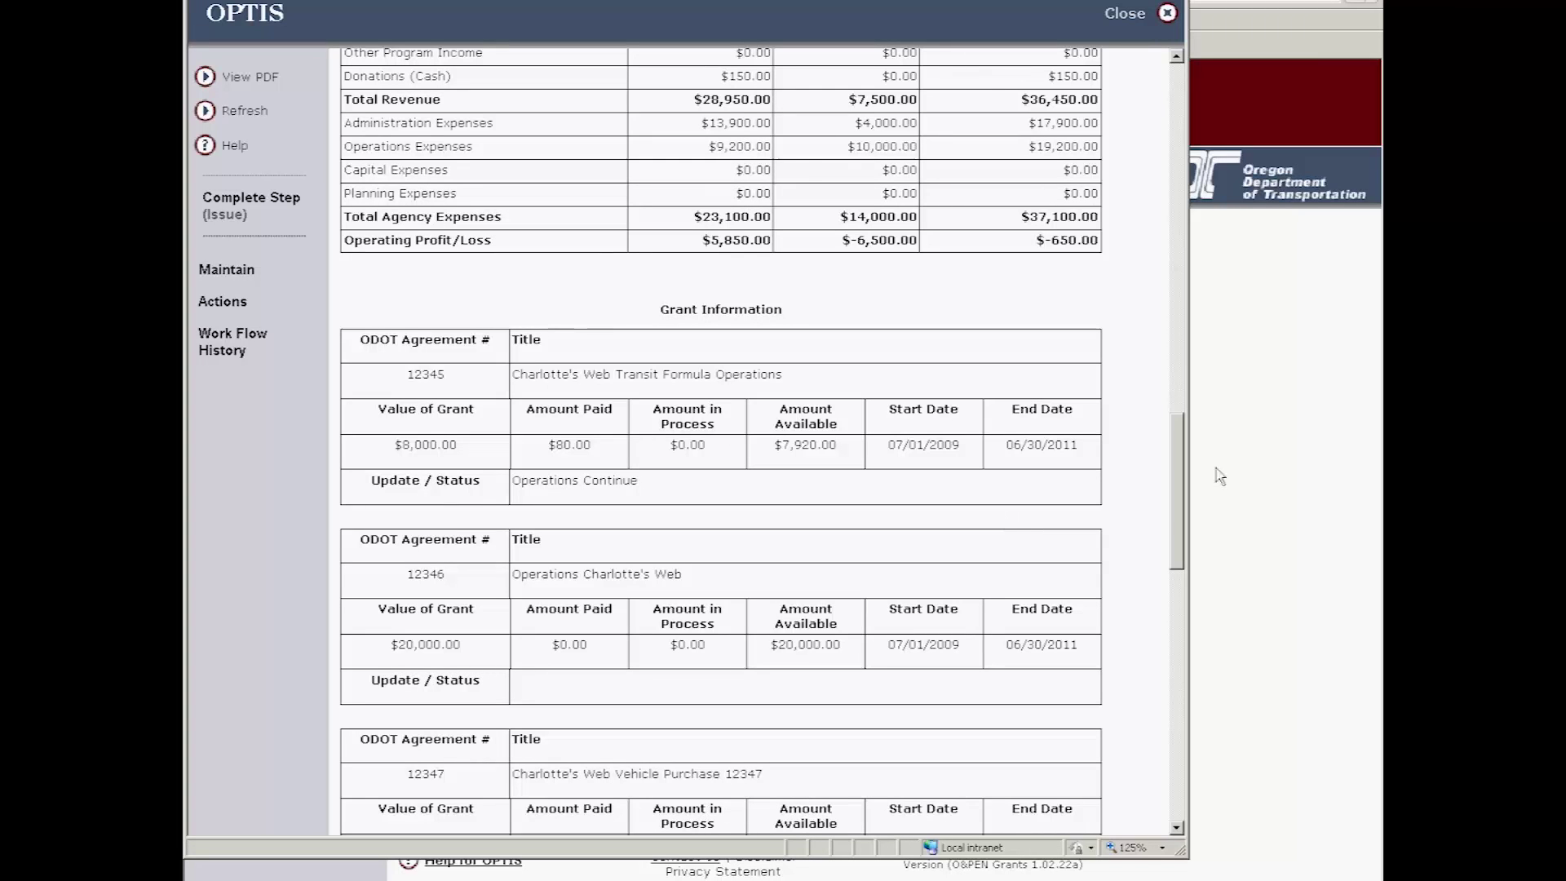
left_click_drag(1181, 470, 1188, 596)
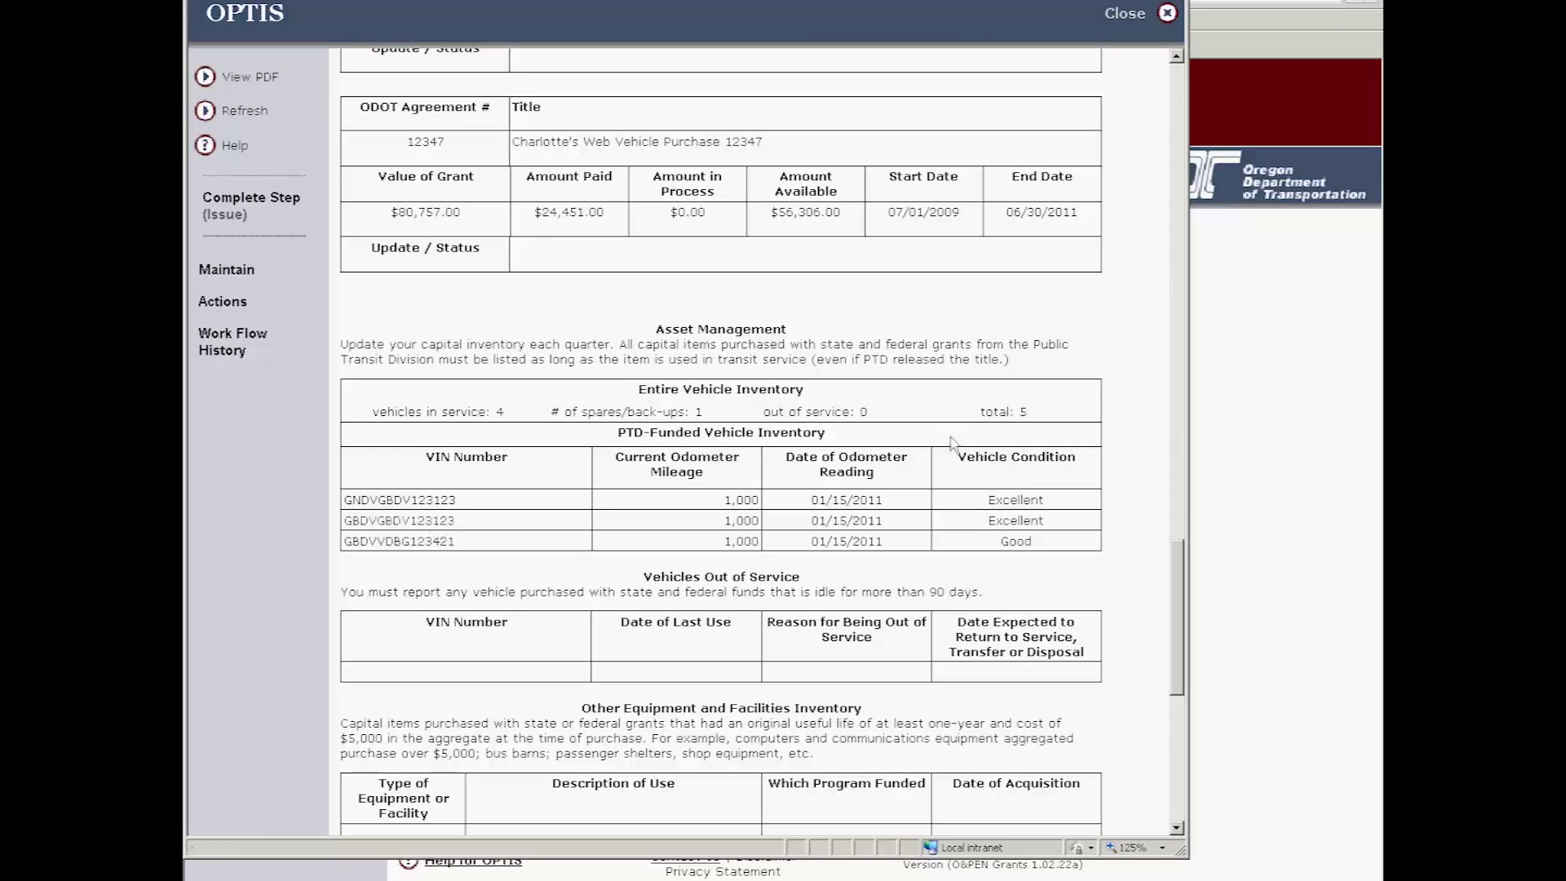
Open the Assets form from a VIN in the report, finish it, and review the remaining sections through the Optional Agency Narrative.
left_click(423, 501)
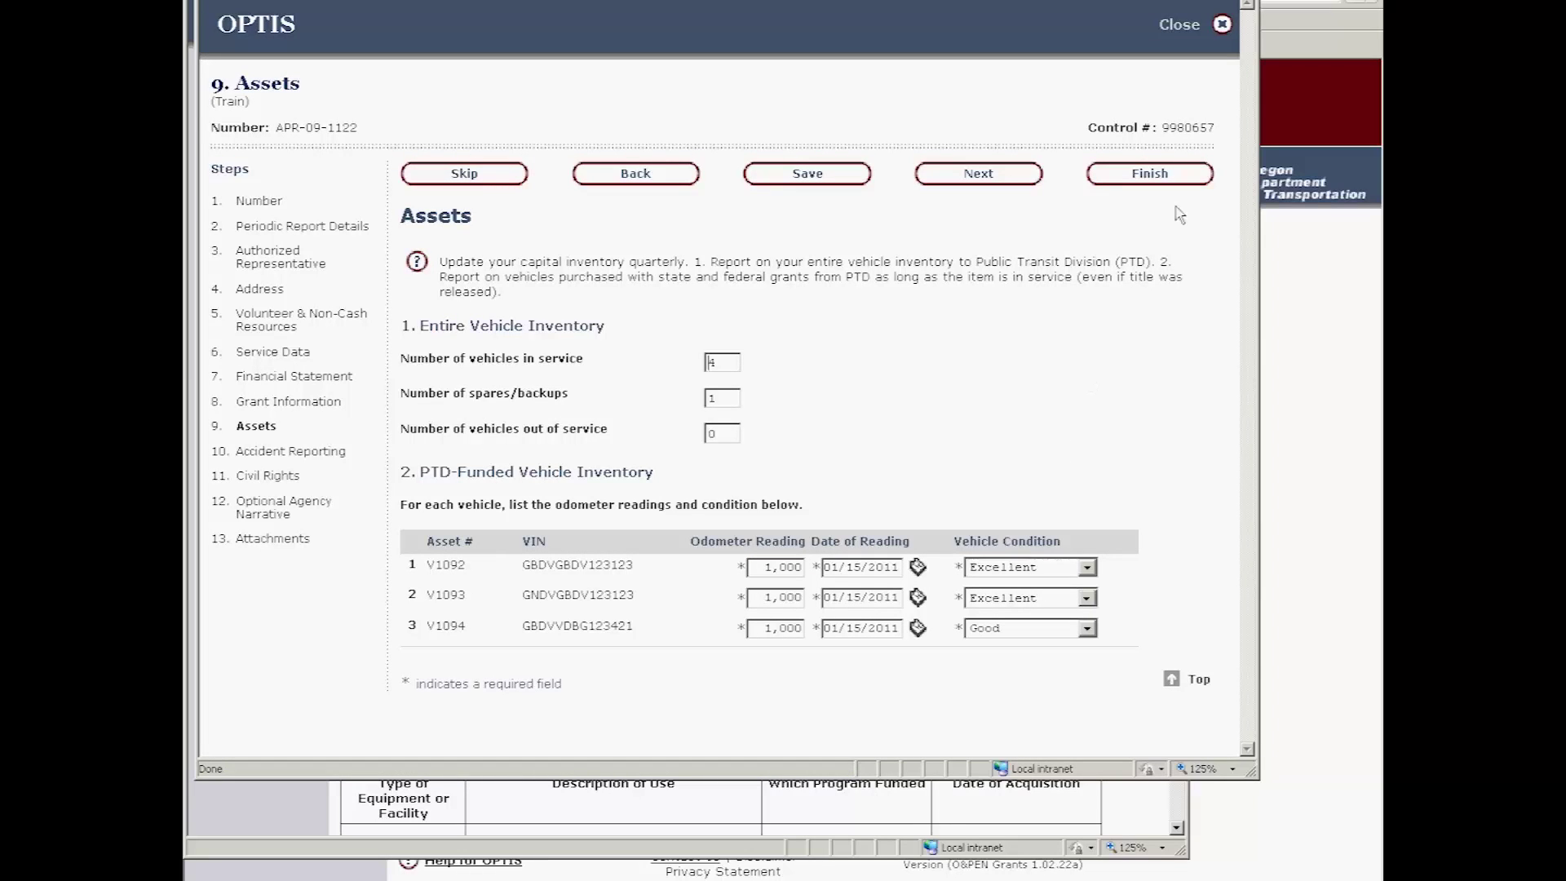
left_click(1173, 181)
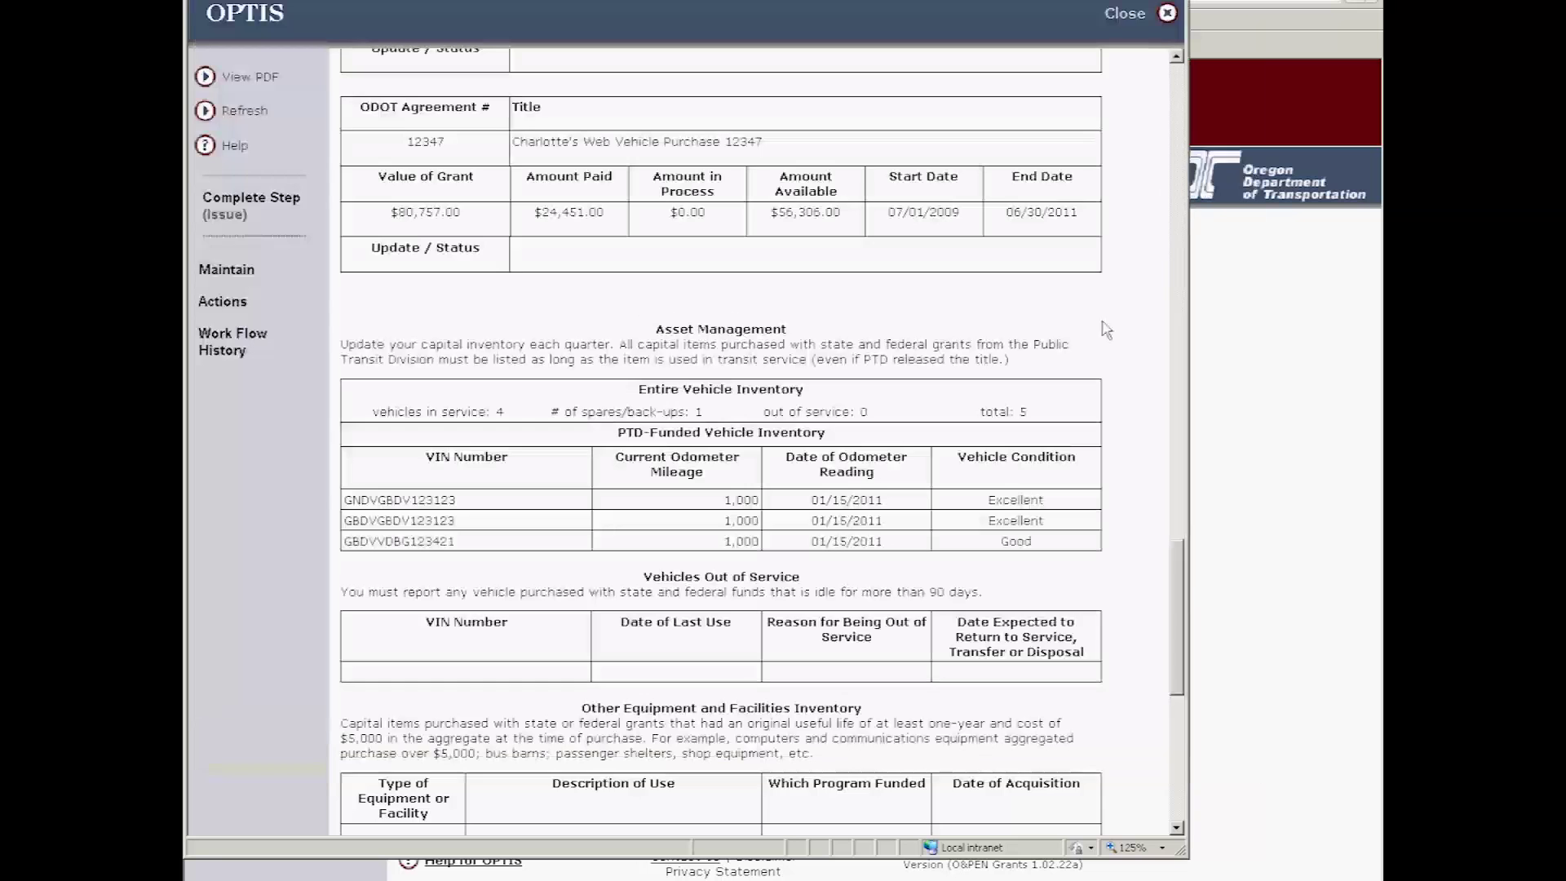
scroll(995, 294, "down", 3)
scroll(503, 324, "down", 10)
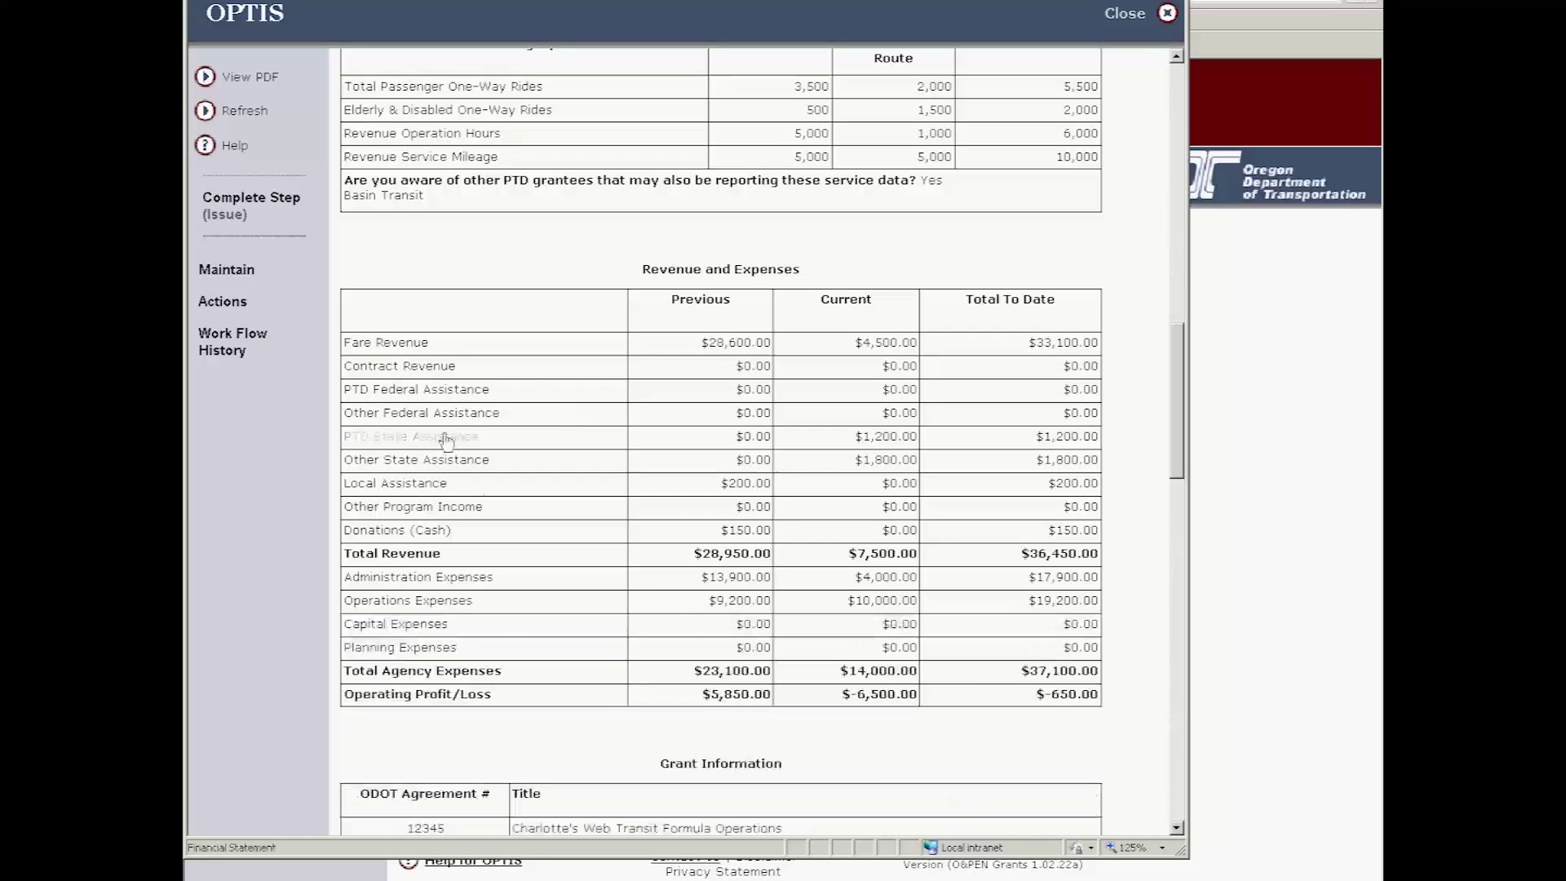
scroll(1109, 693, "down", 15)
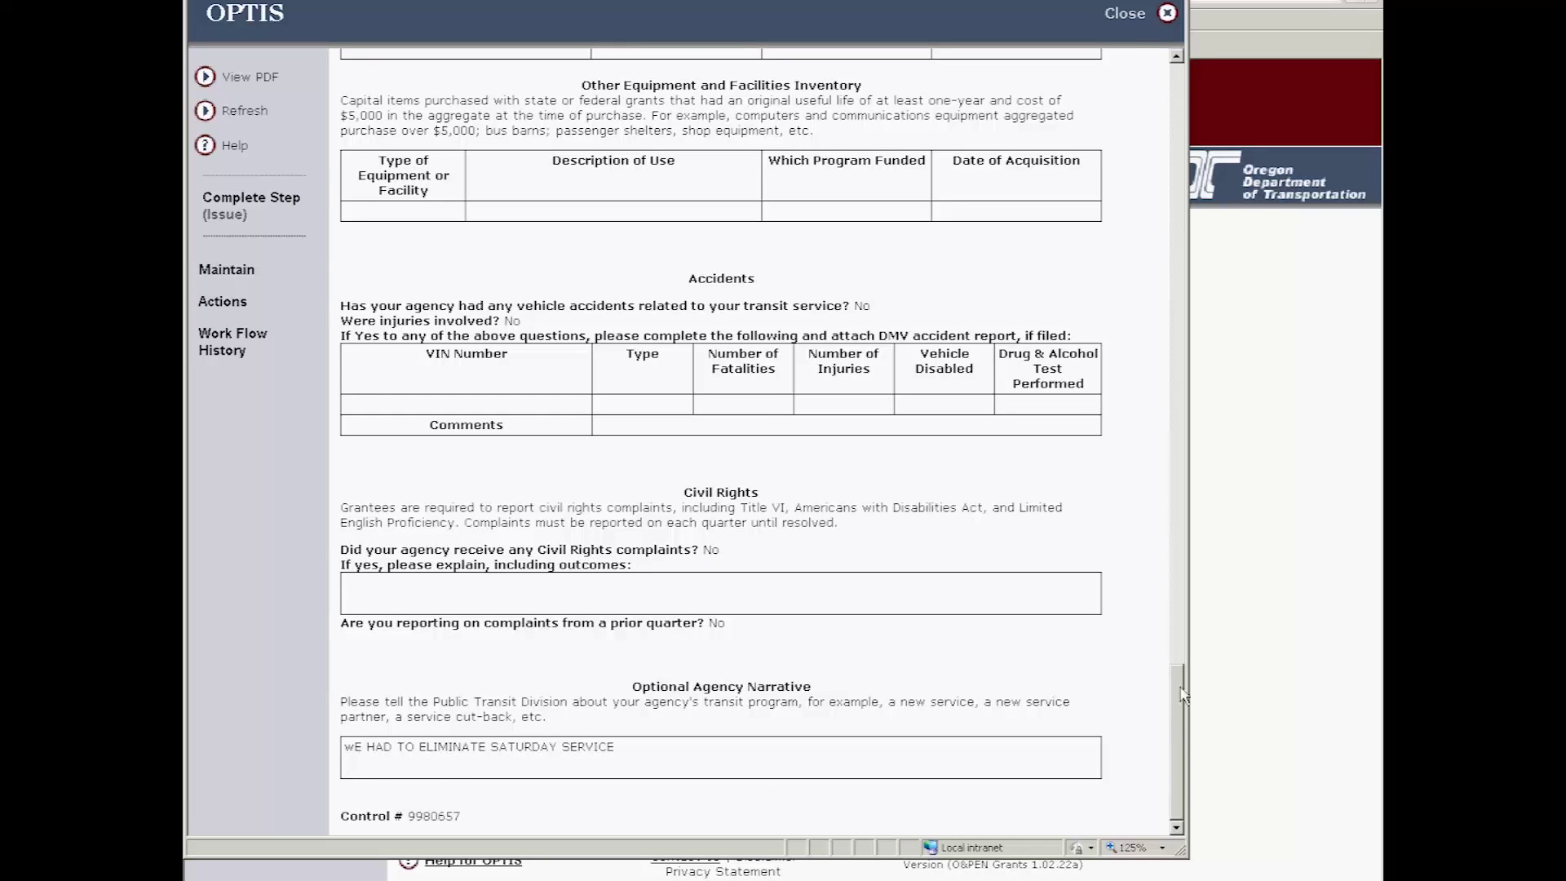
left_click_drag(1175, 715, 1181, 63)
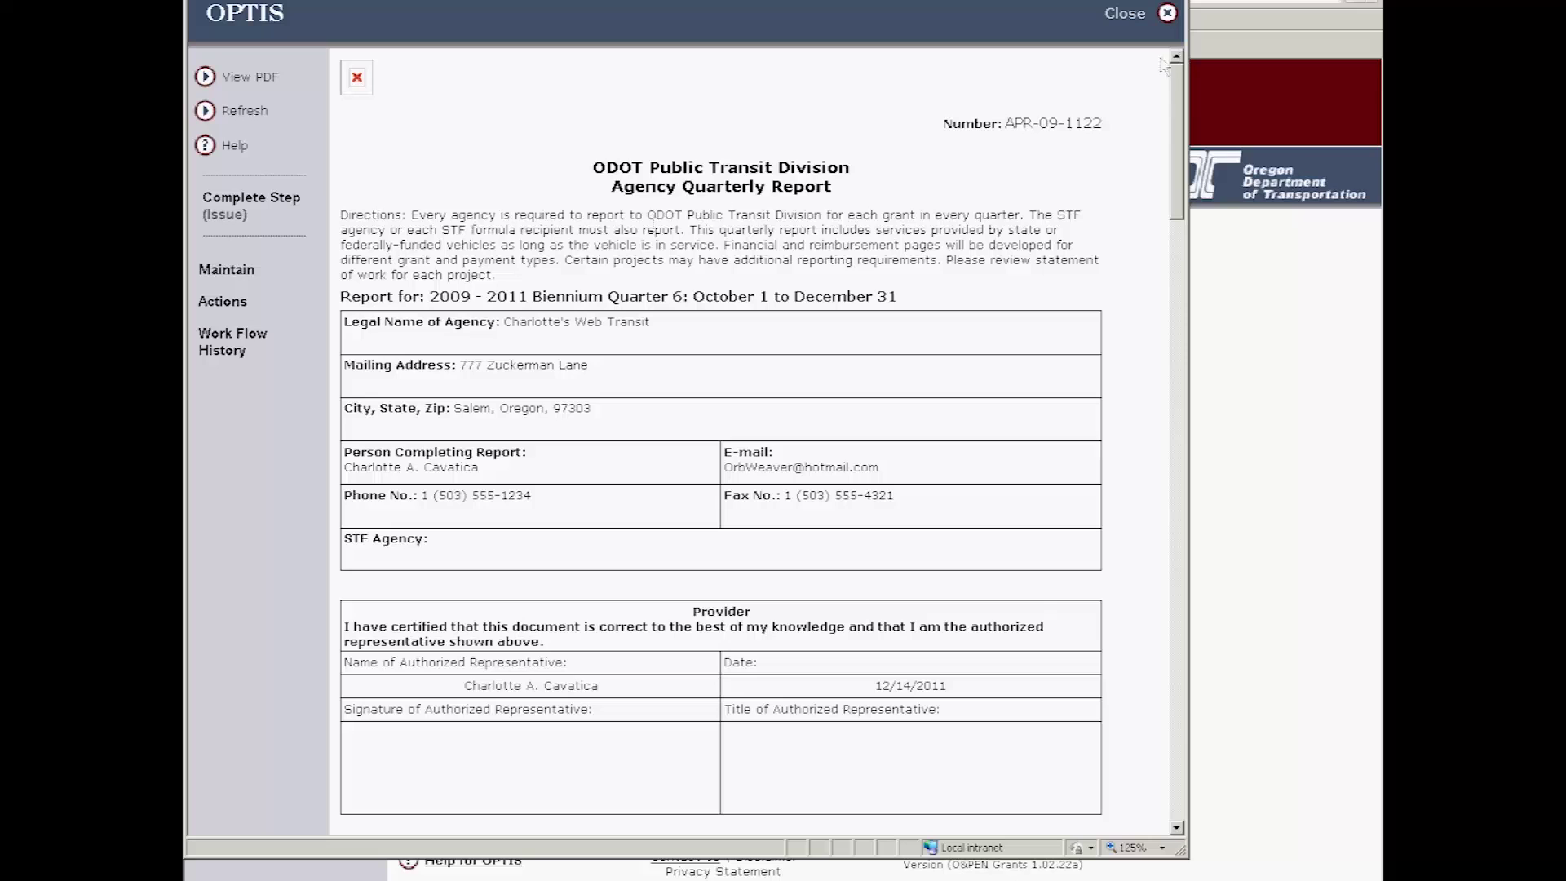
Run Check Integrity on the report and close the results.
left_click(221, 301)
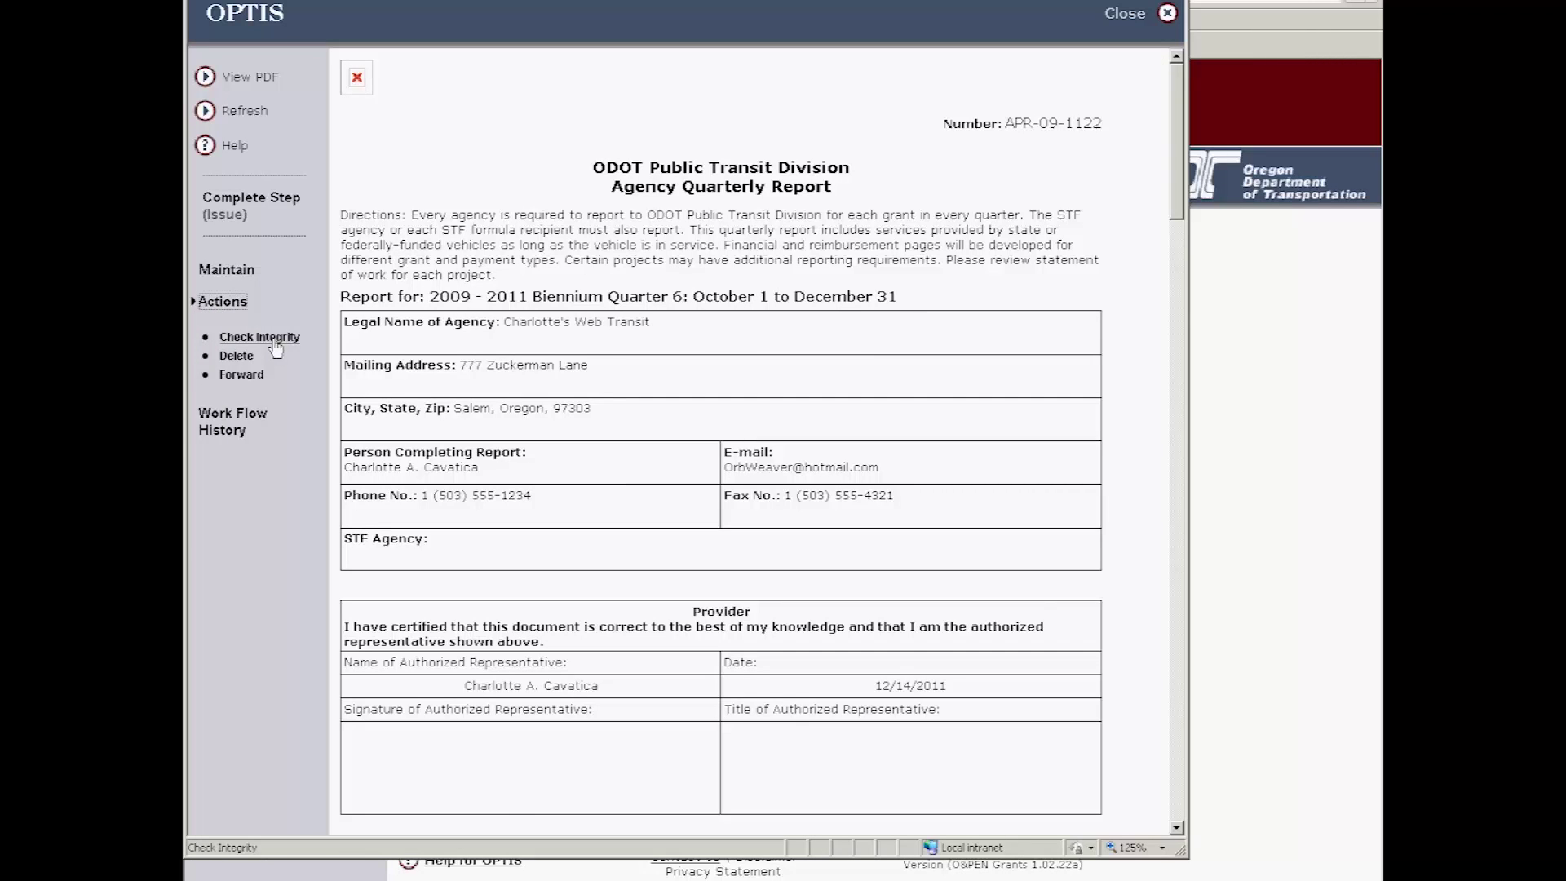
left_click(274, 341)
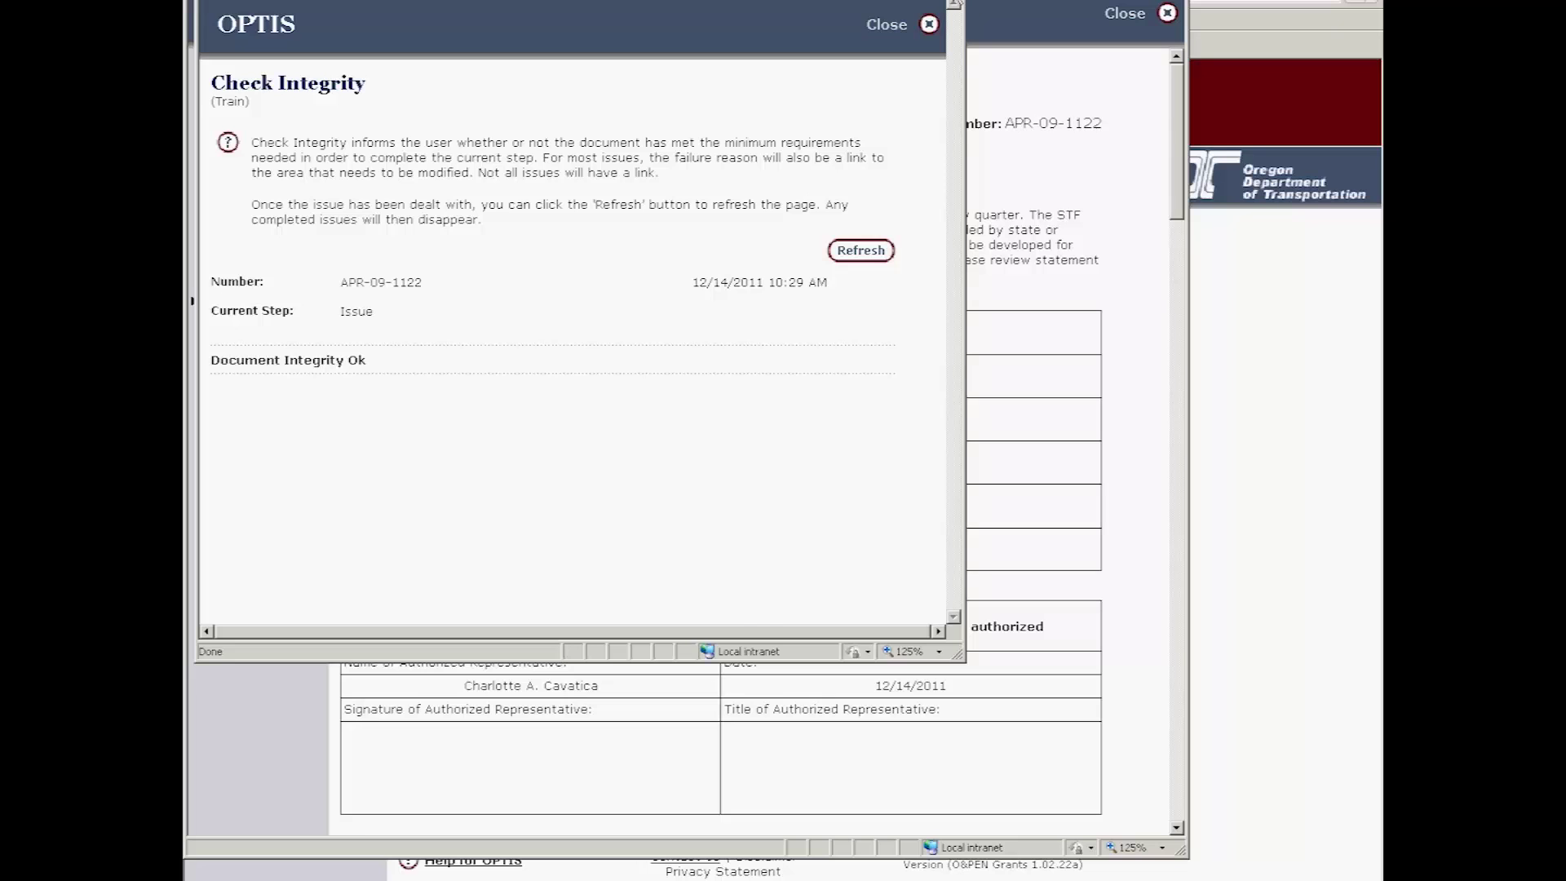
left_click(929, 24)
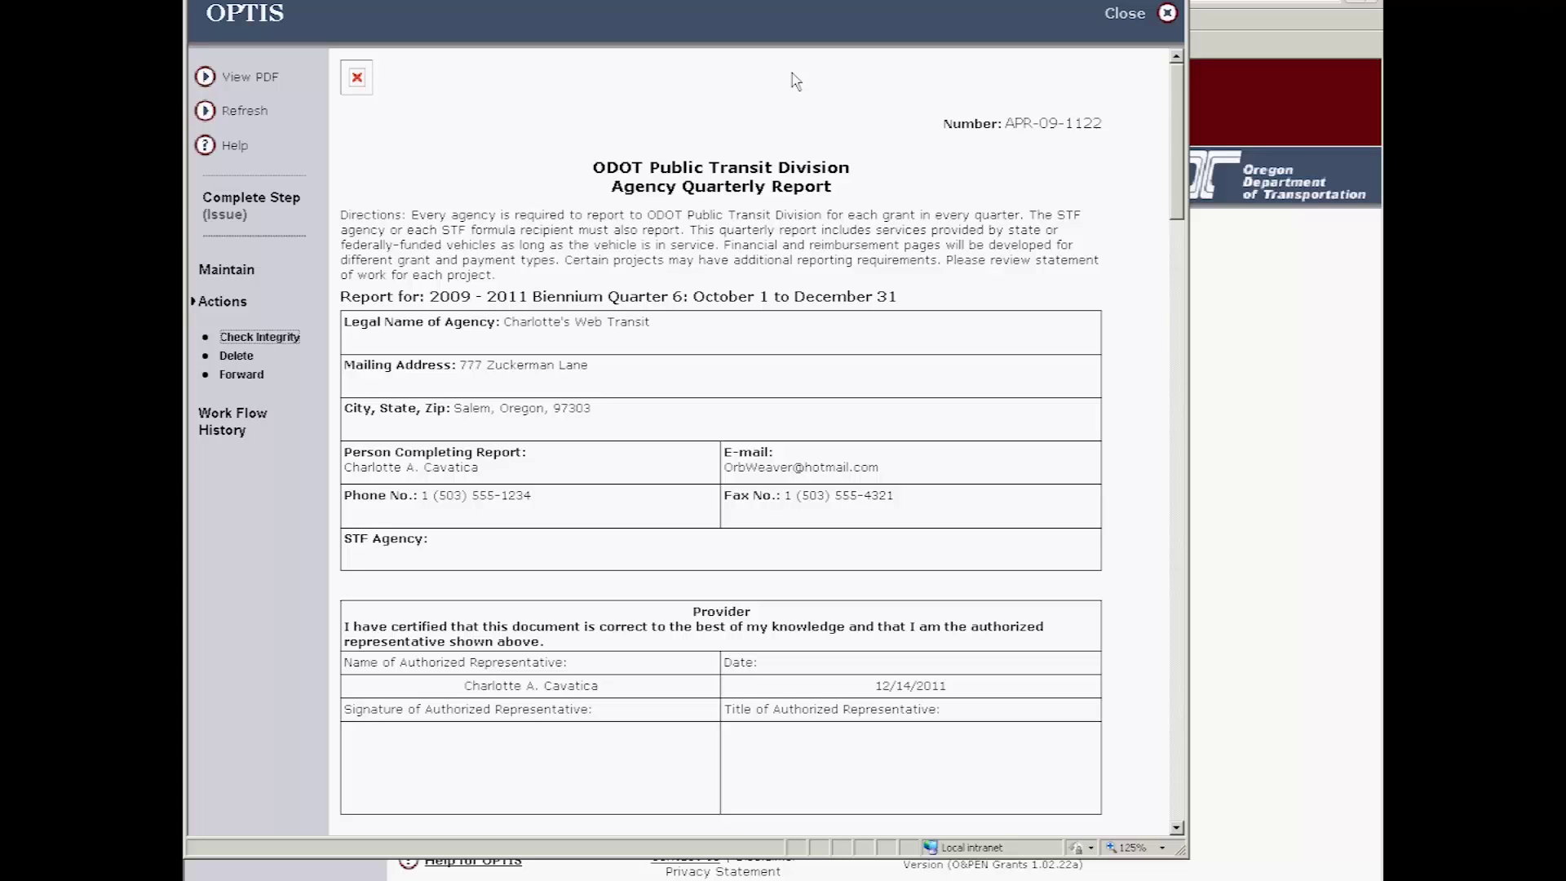
Forward the report to the agency's authorized representative with the e-mail option enabled, and discard the generated e-mail without saving it.
left_click(245, 376)
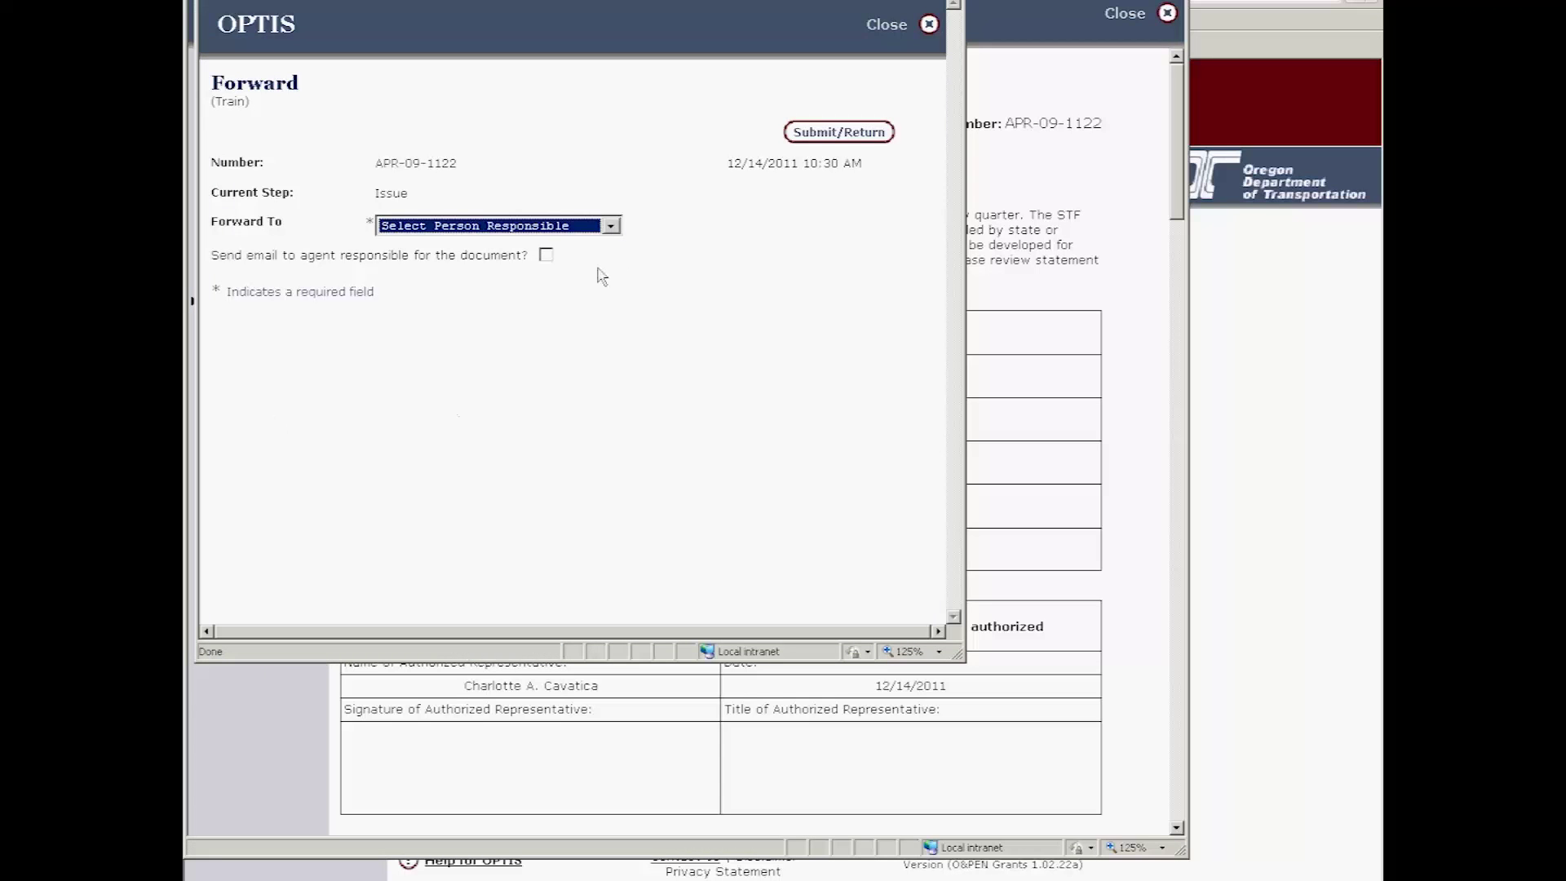
left_click(610, 225)
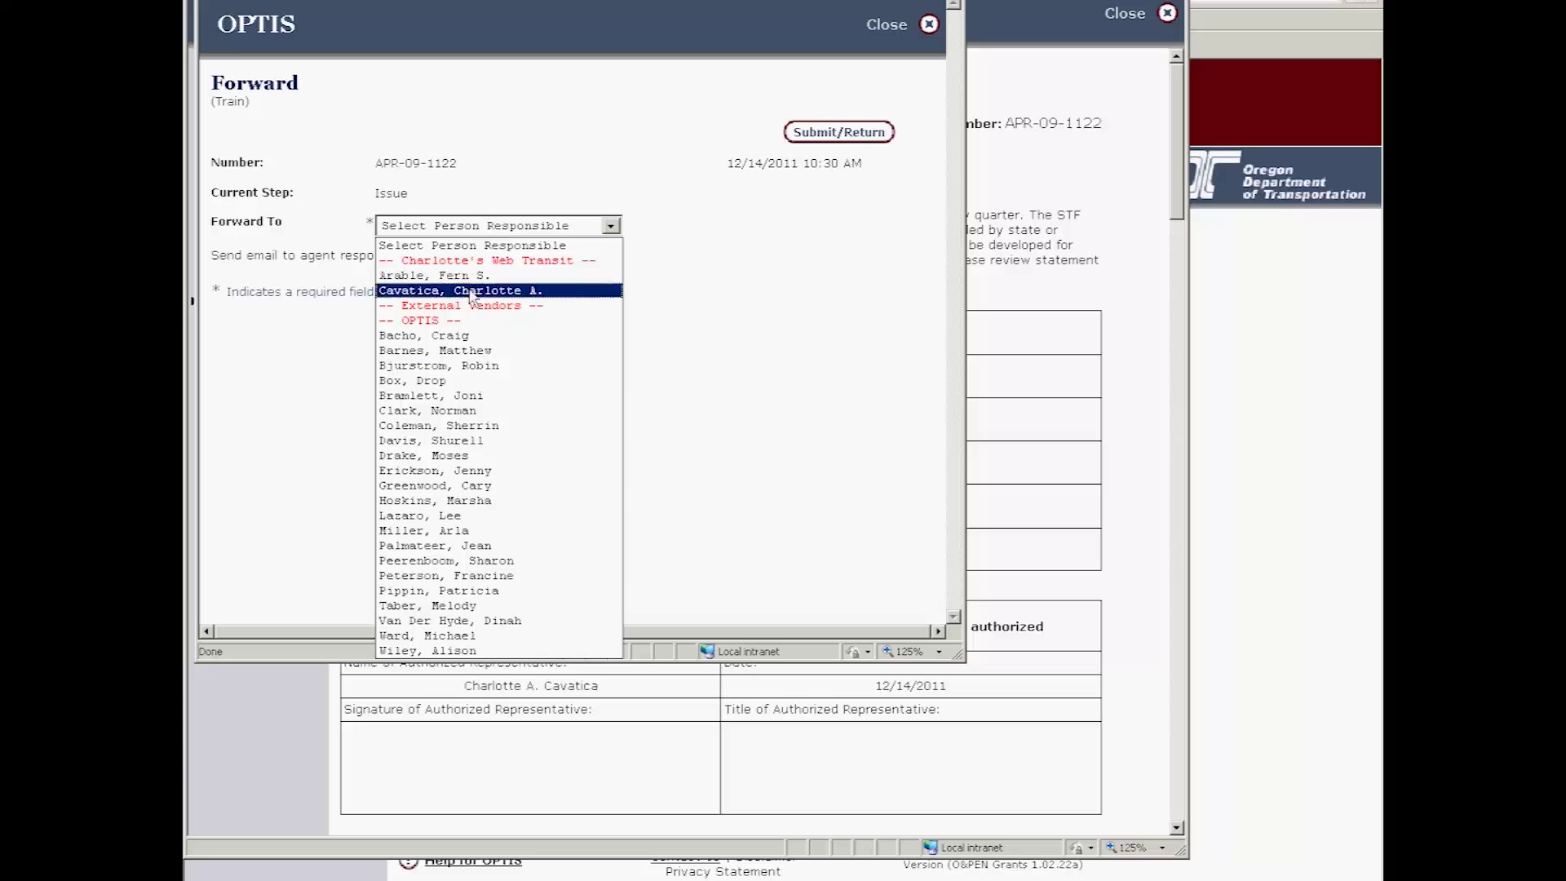
left_click(497, 292)
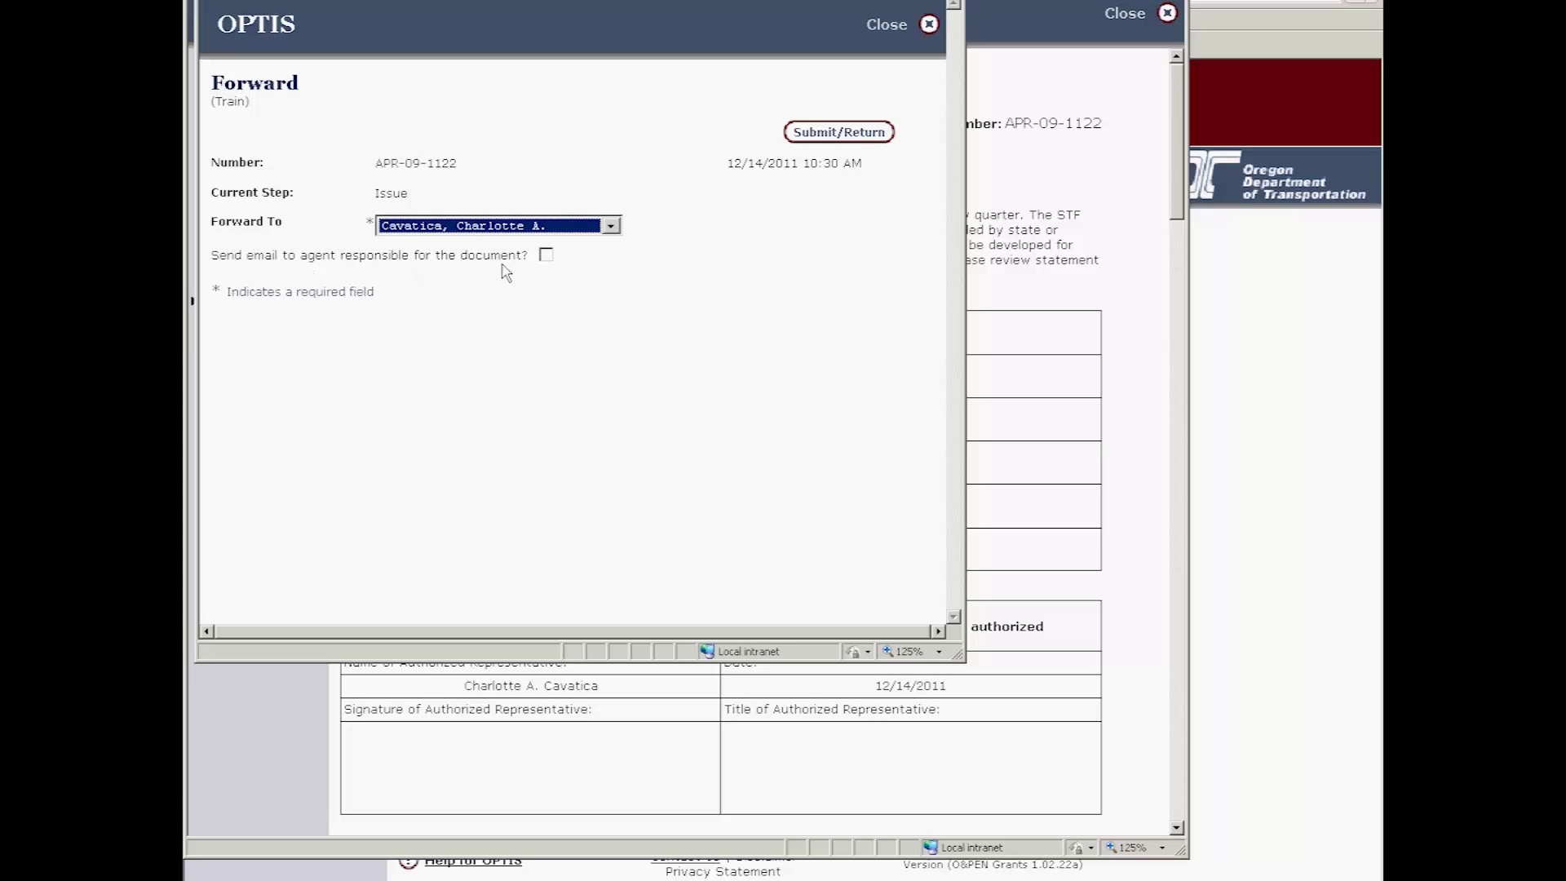
left_click(547, 256)
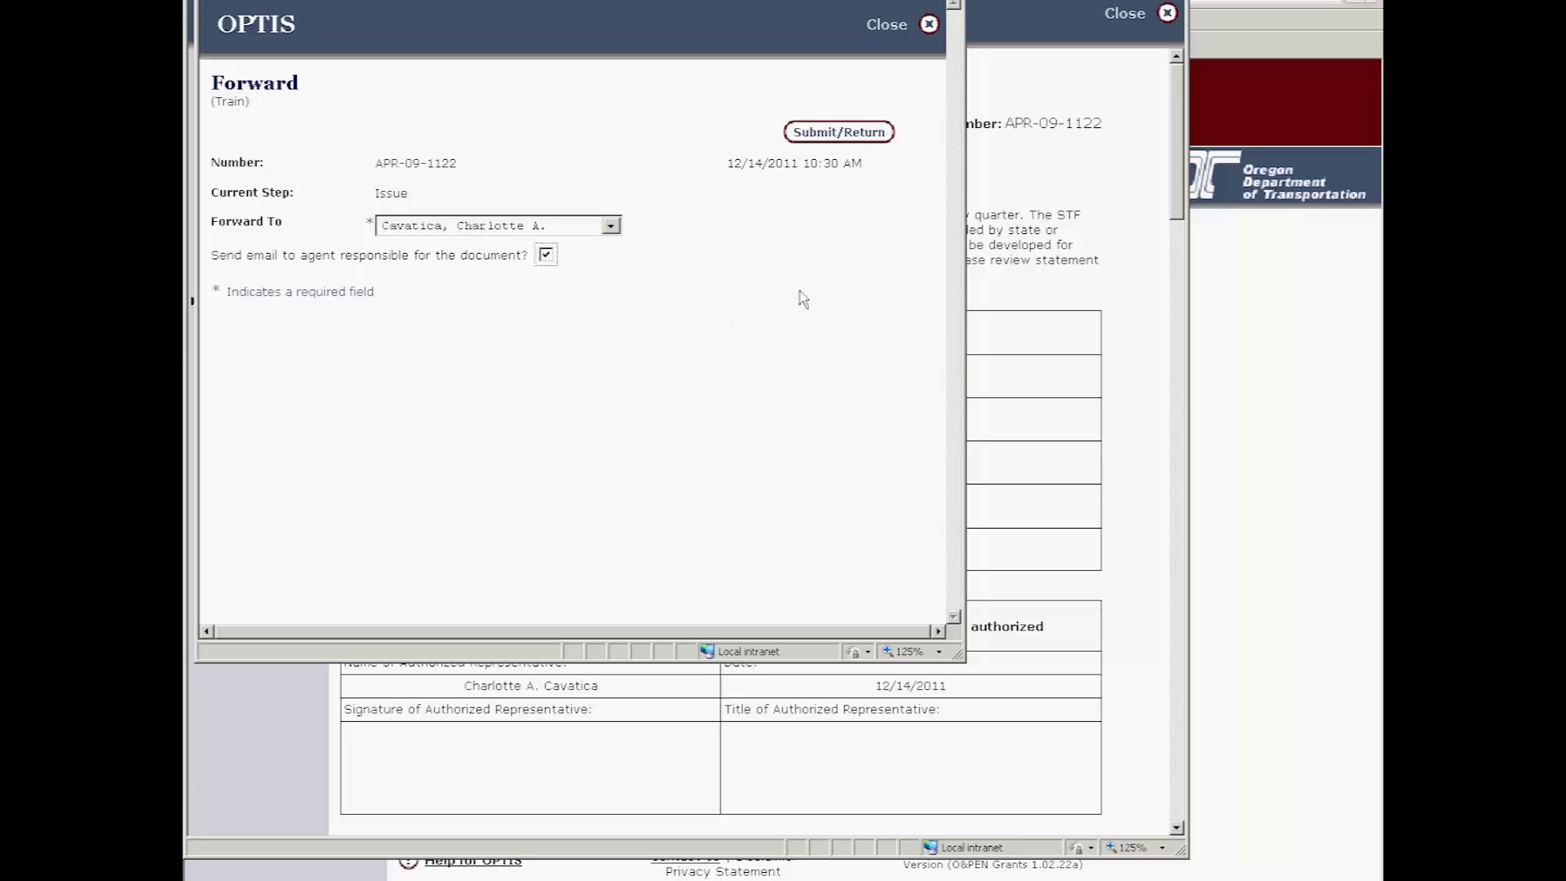
left_click(845, 135)
left_click(841, 134)
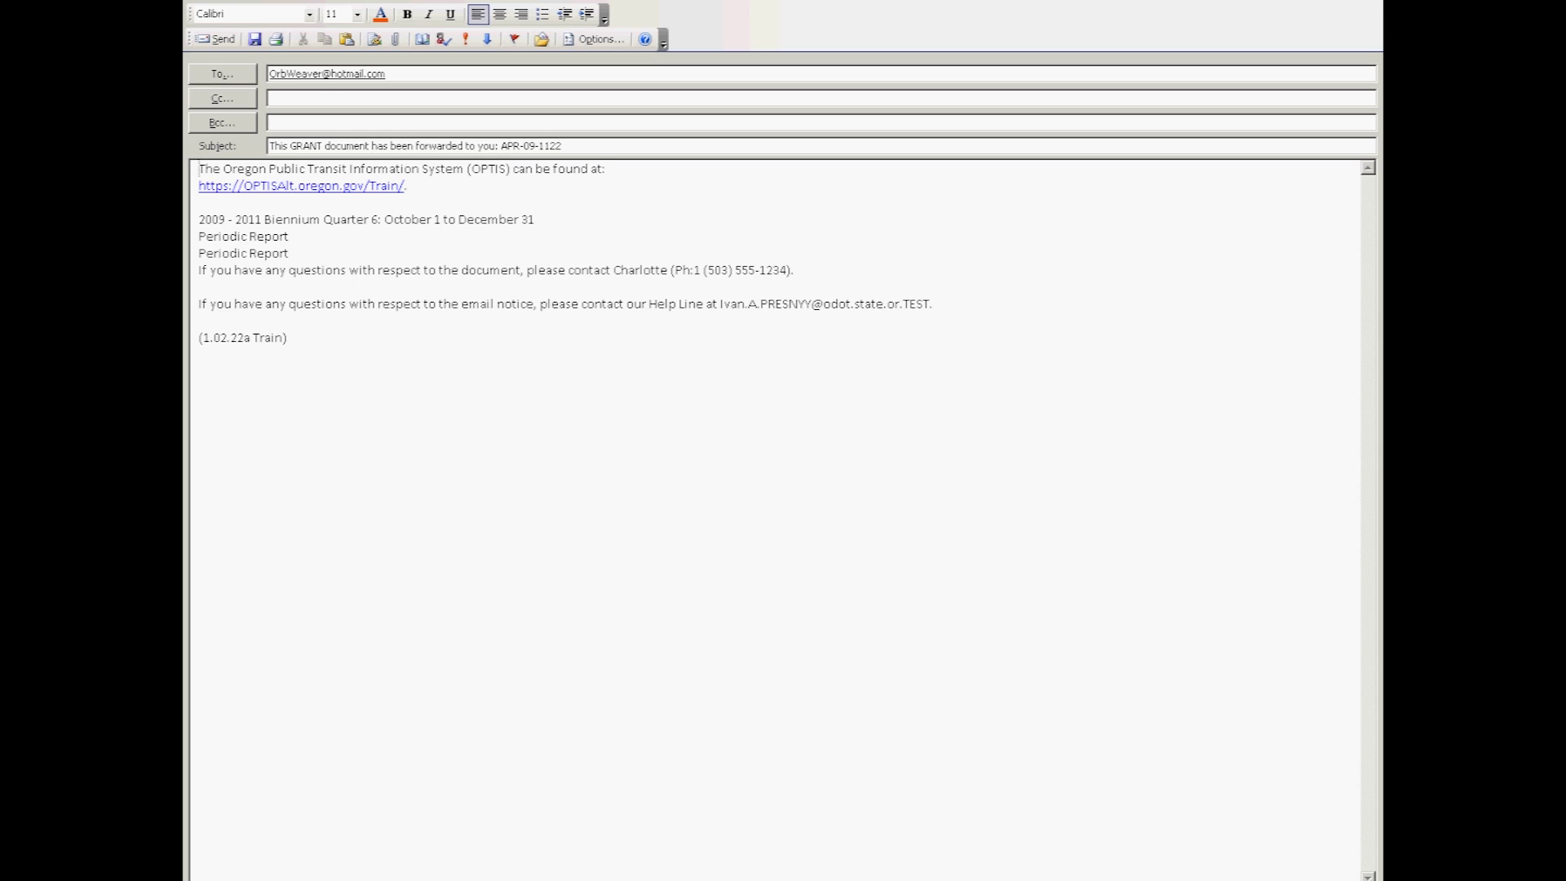
key("alt+F4")
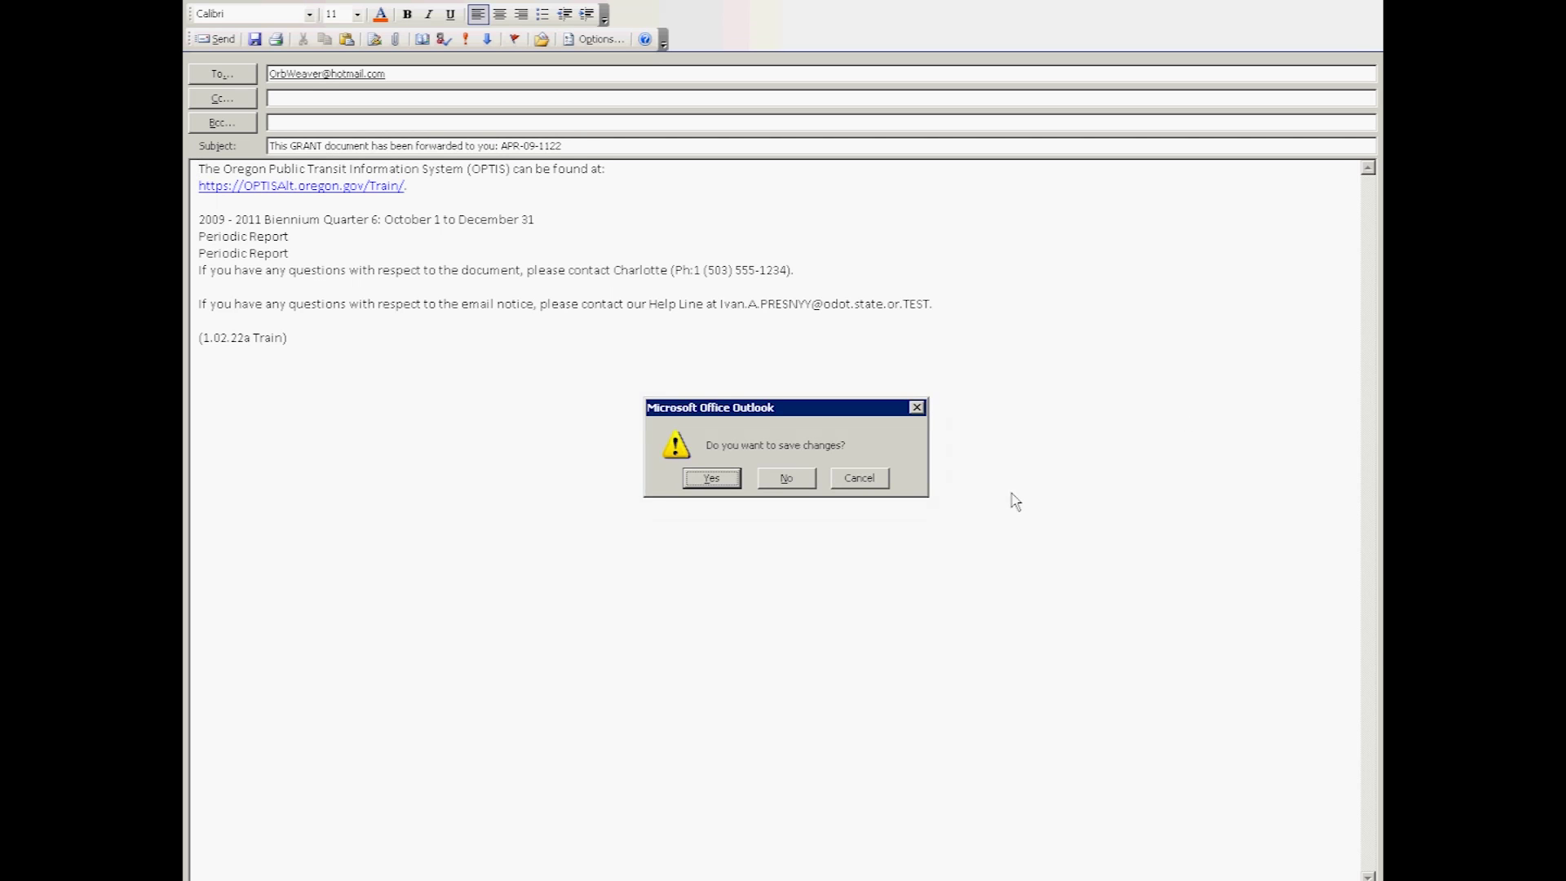
left_click(786, 479)
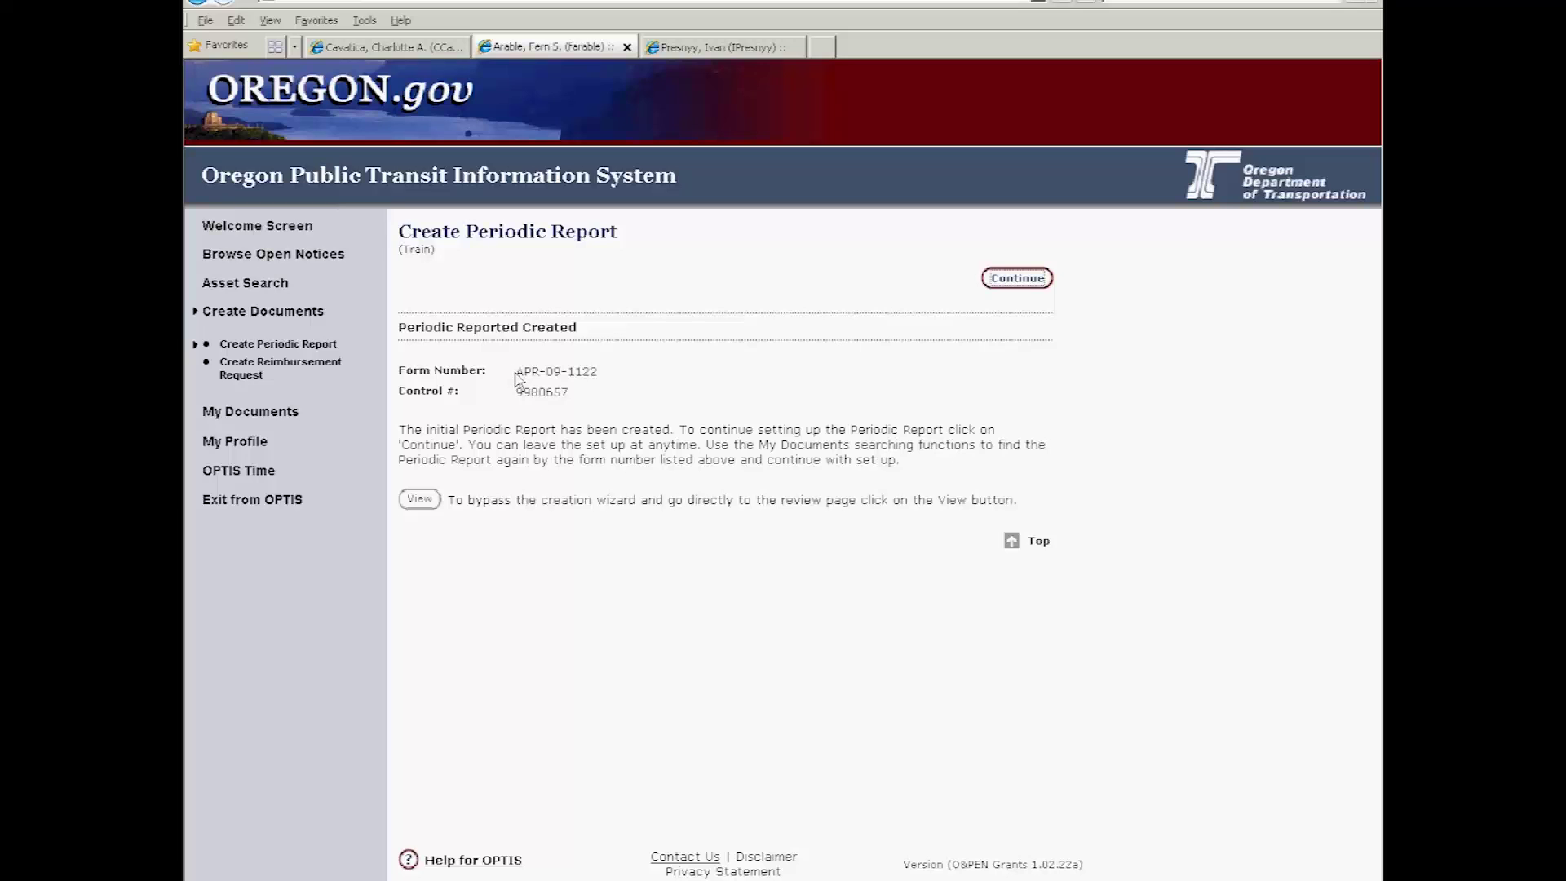
Copy the form number APR-09-1122 from the Create Periodic Report page.
left_click_drag(515, 372, 596, 372)
right_click(590, 372)
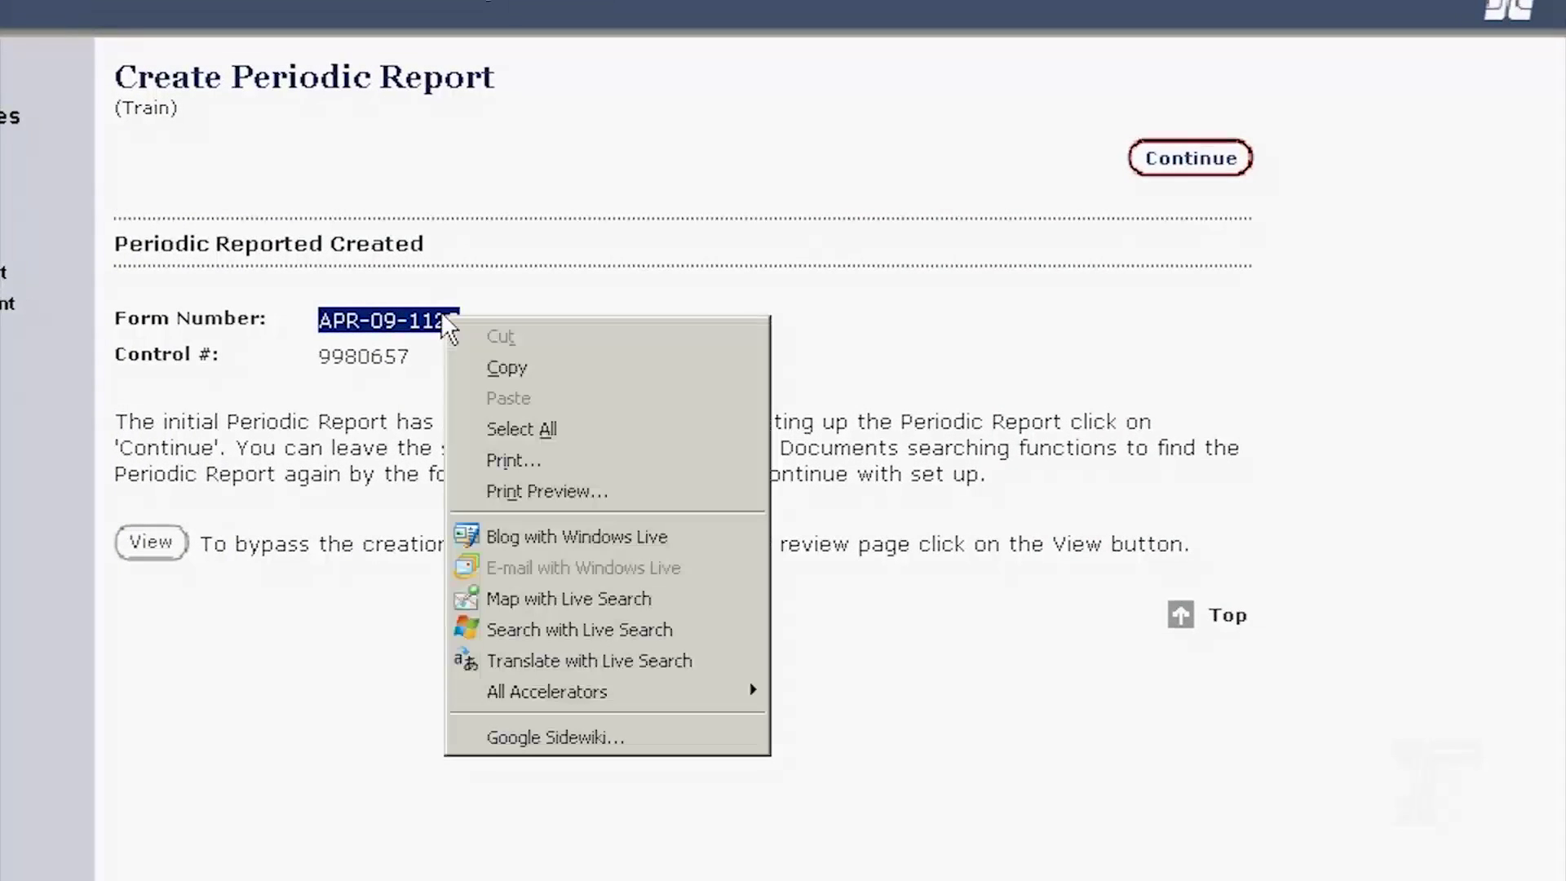
left_click(518, 368)
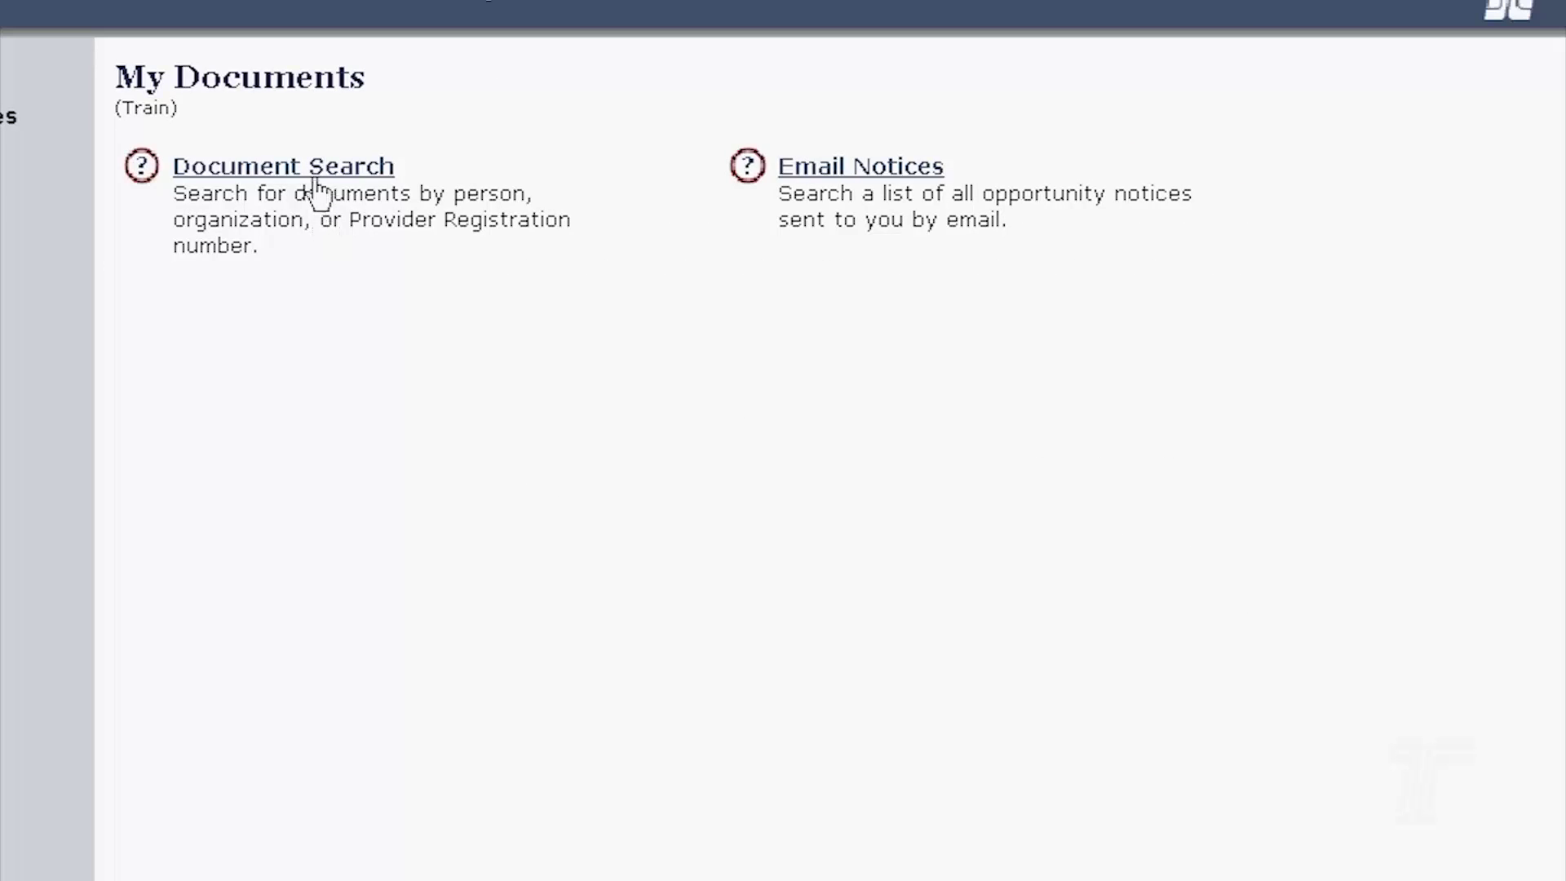
Search My Documents by document number for APR-09-1122, using a partial match.
left_click(315, 168)
left_click(498, 453)
left_click(852, 283)
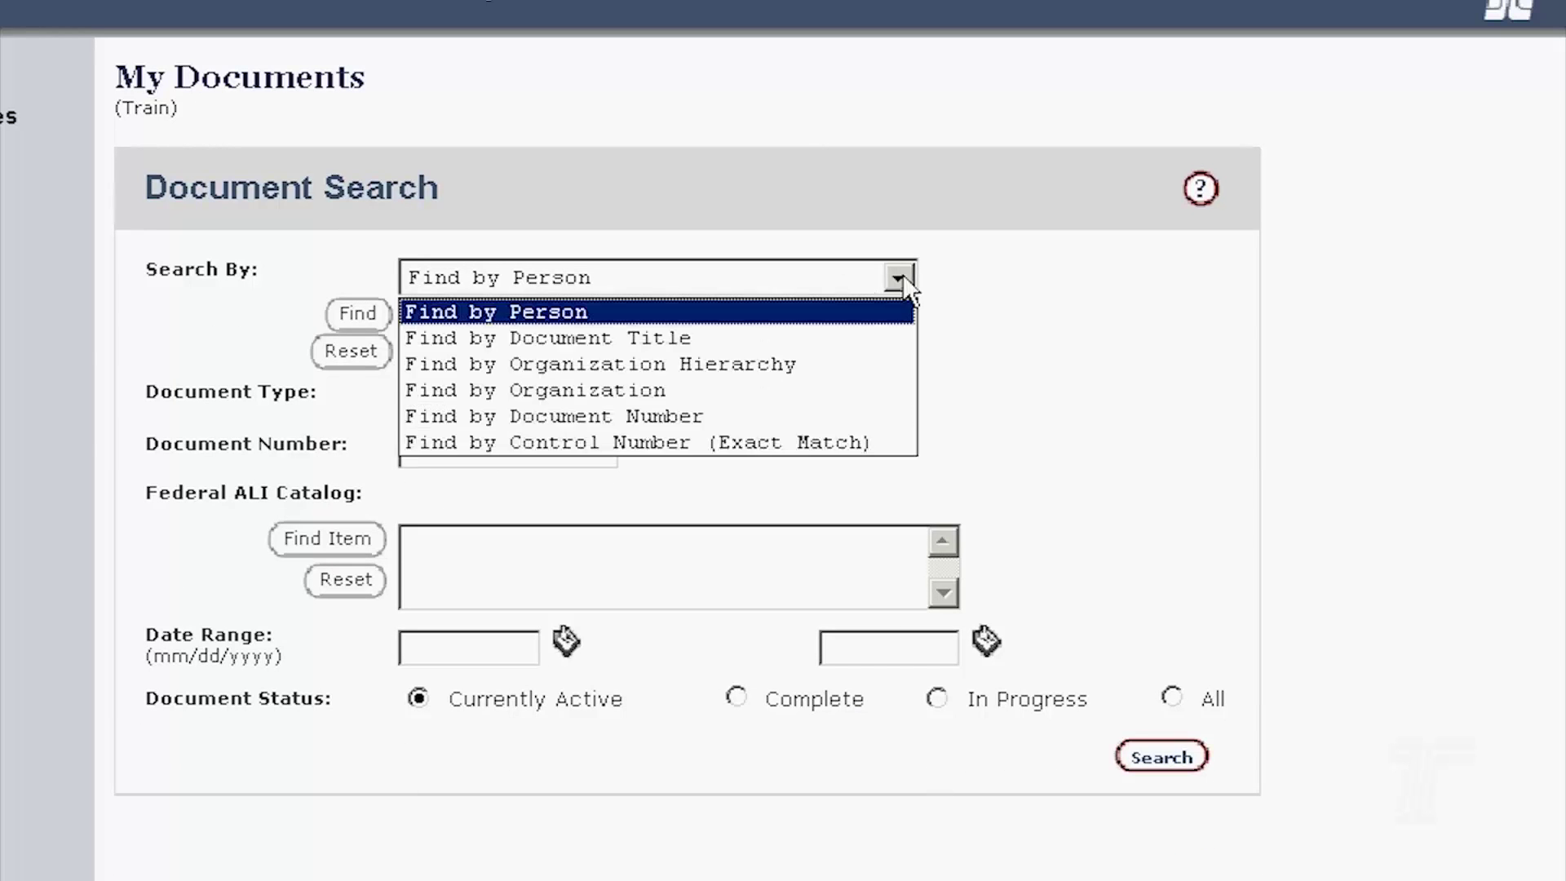
left_click(626, 416)
left_click(443, 330)
right_click(449, 330)
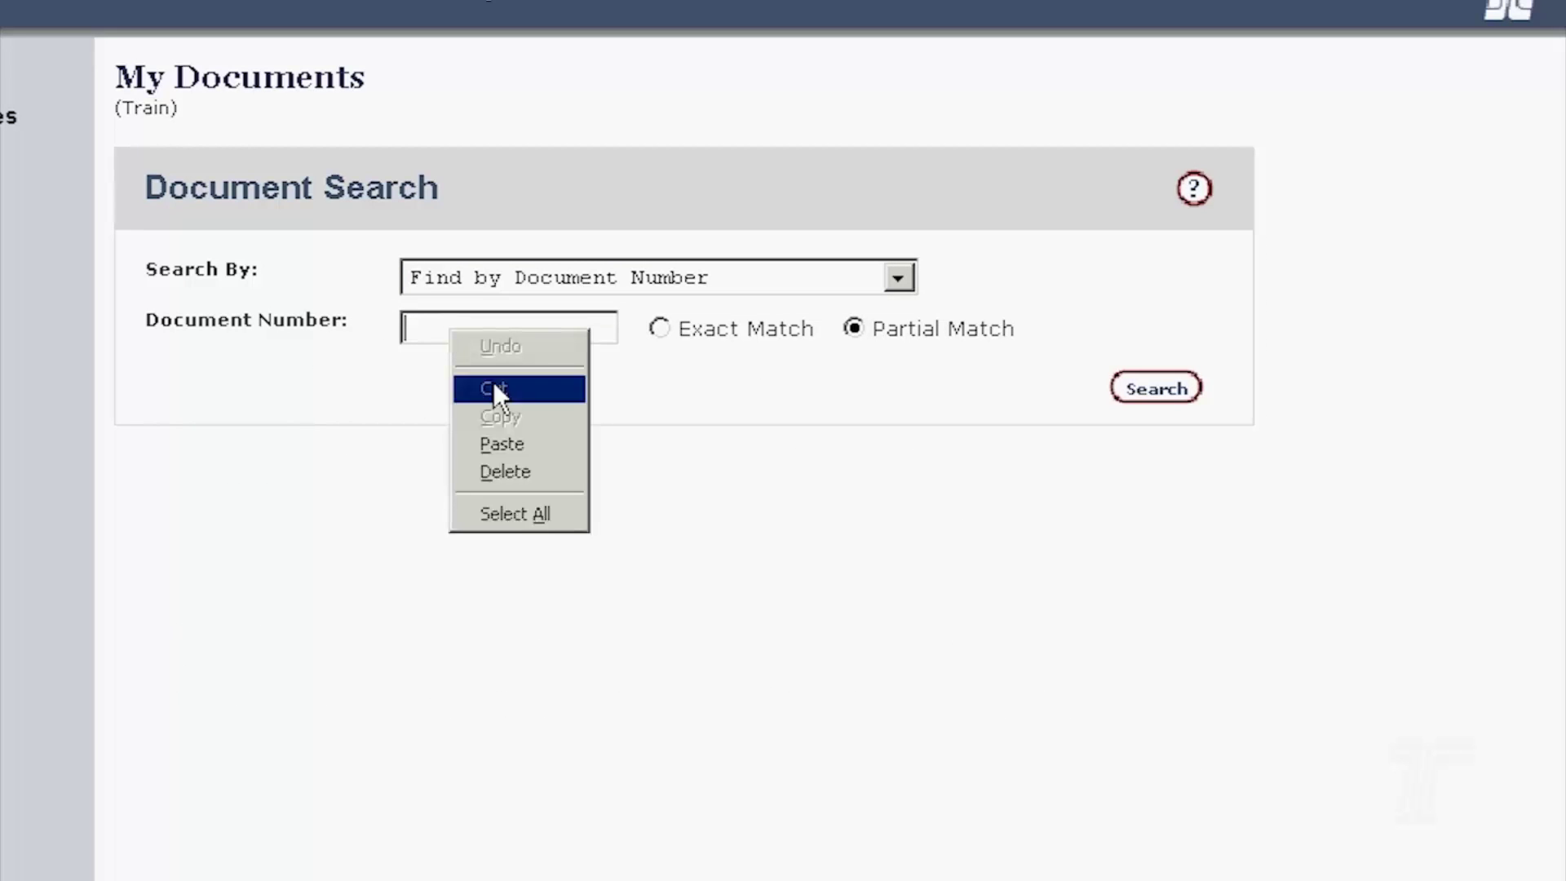
left_click(518, 444)
left_click(1157, 388)
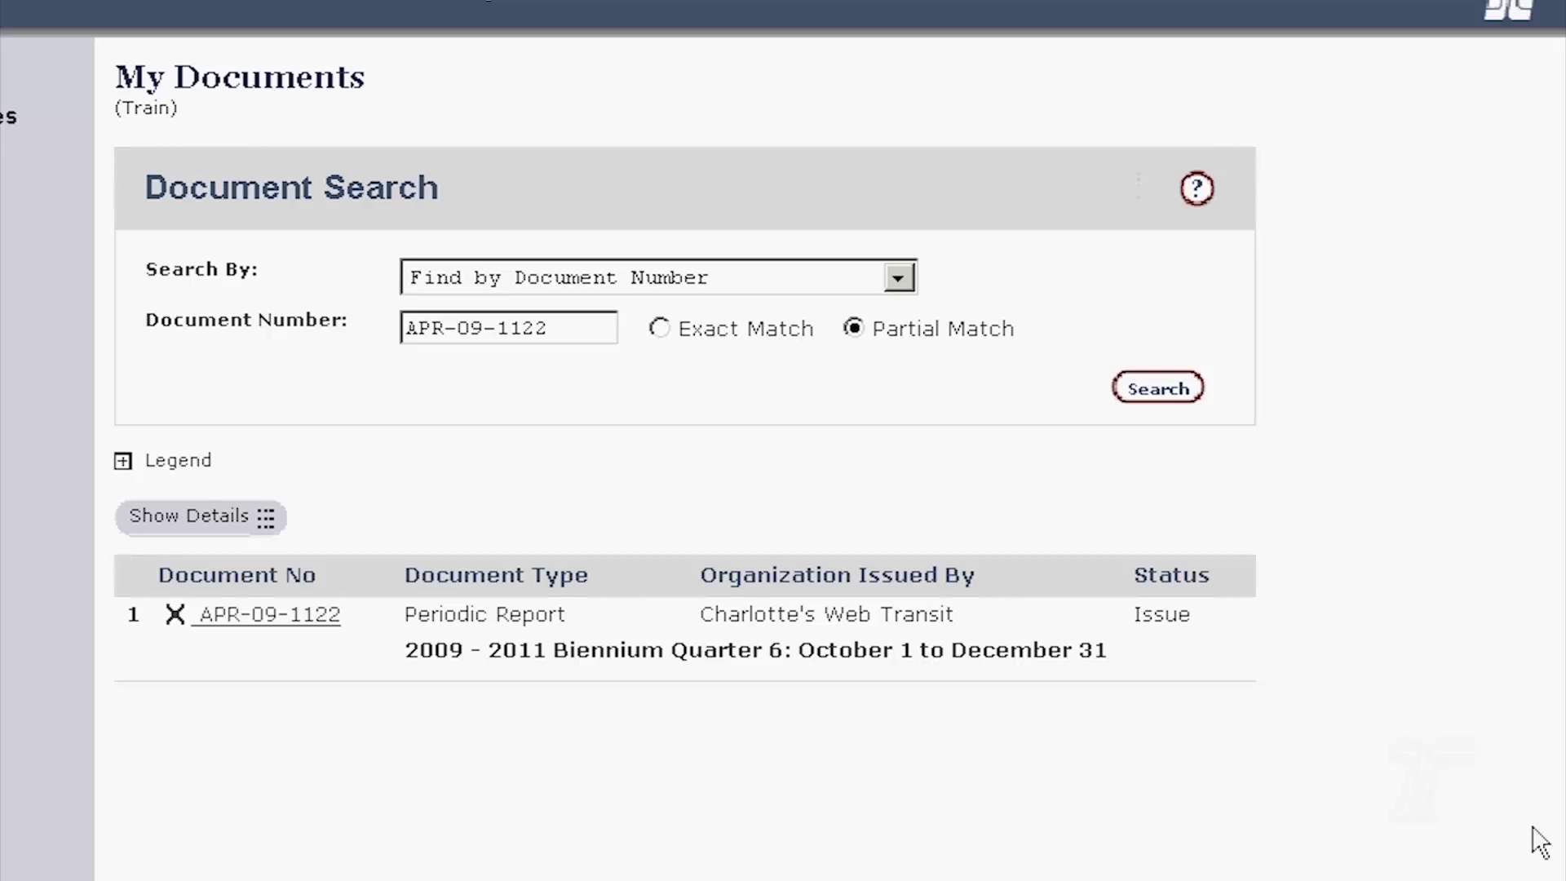
Open report APR-09-1122 from the search results and examine its Work Flow History for the person responsible.
left_click(261, 620)
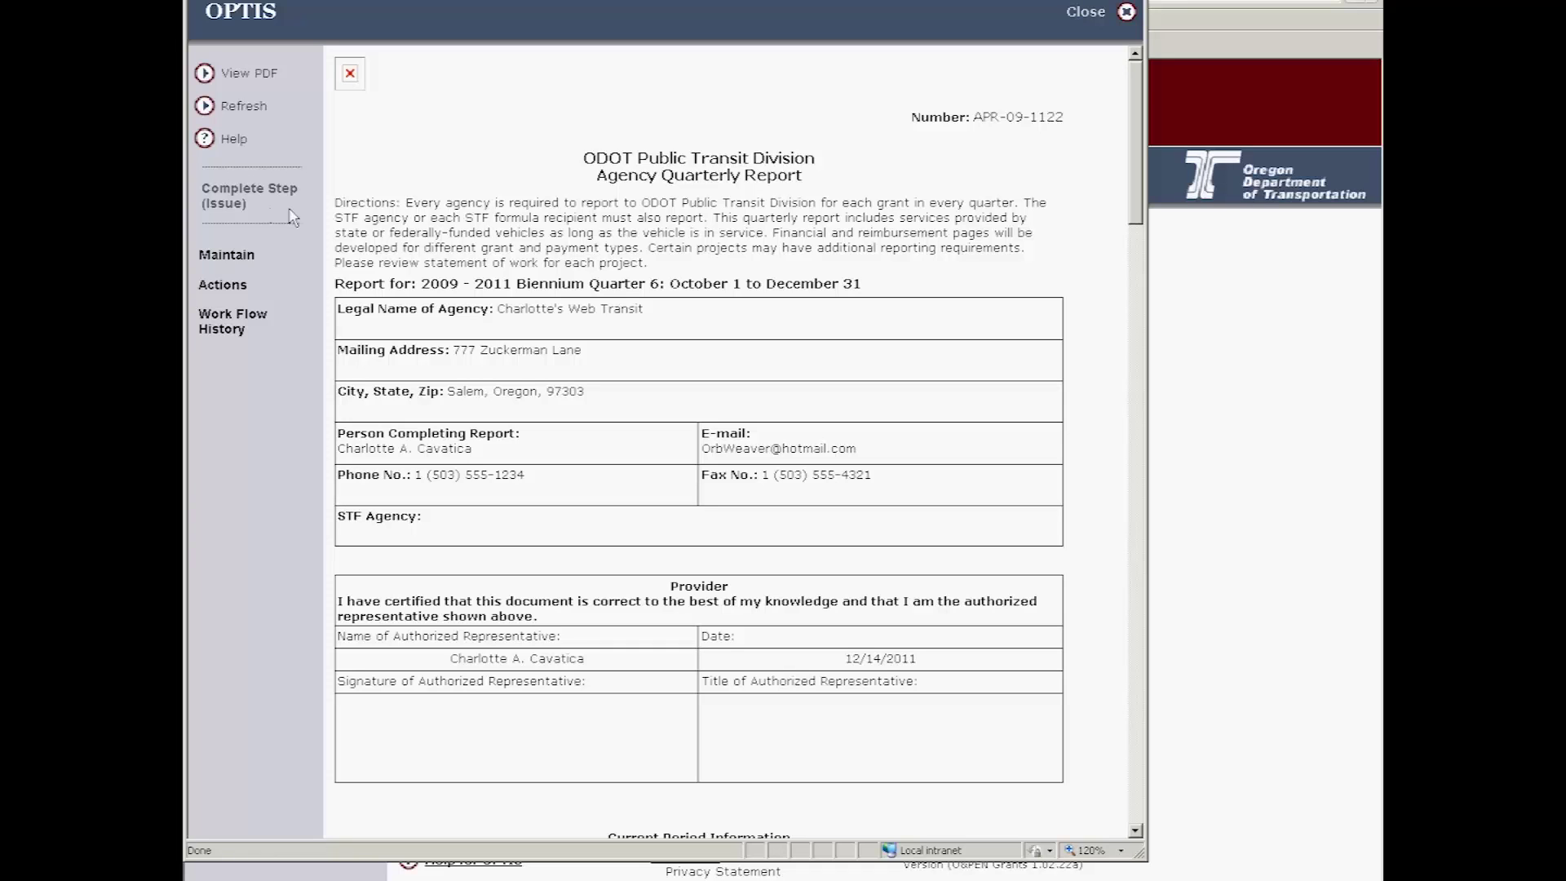
left_click_drag(497, 308, 603, 309)
left_click(634, 547)
left_click(233, 325)
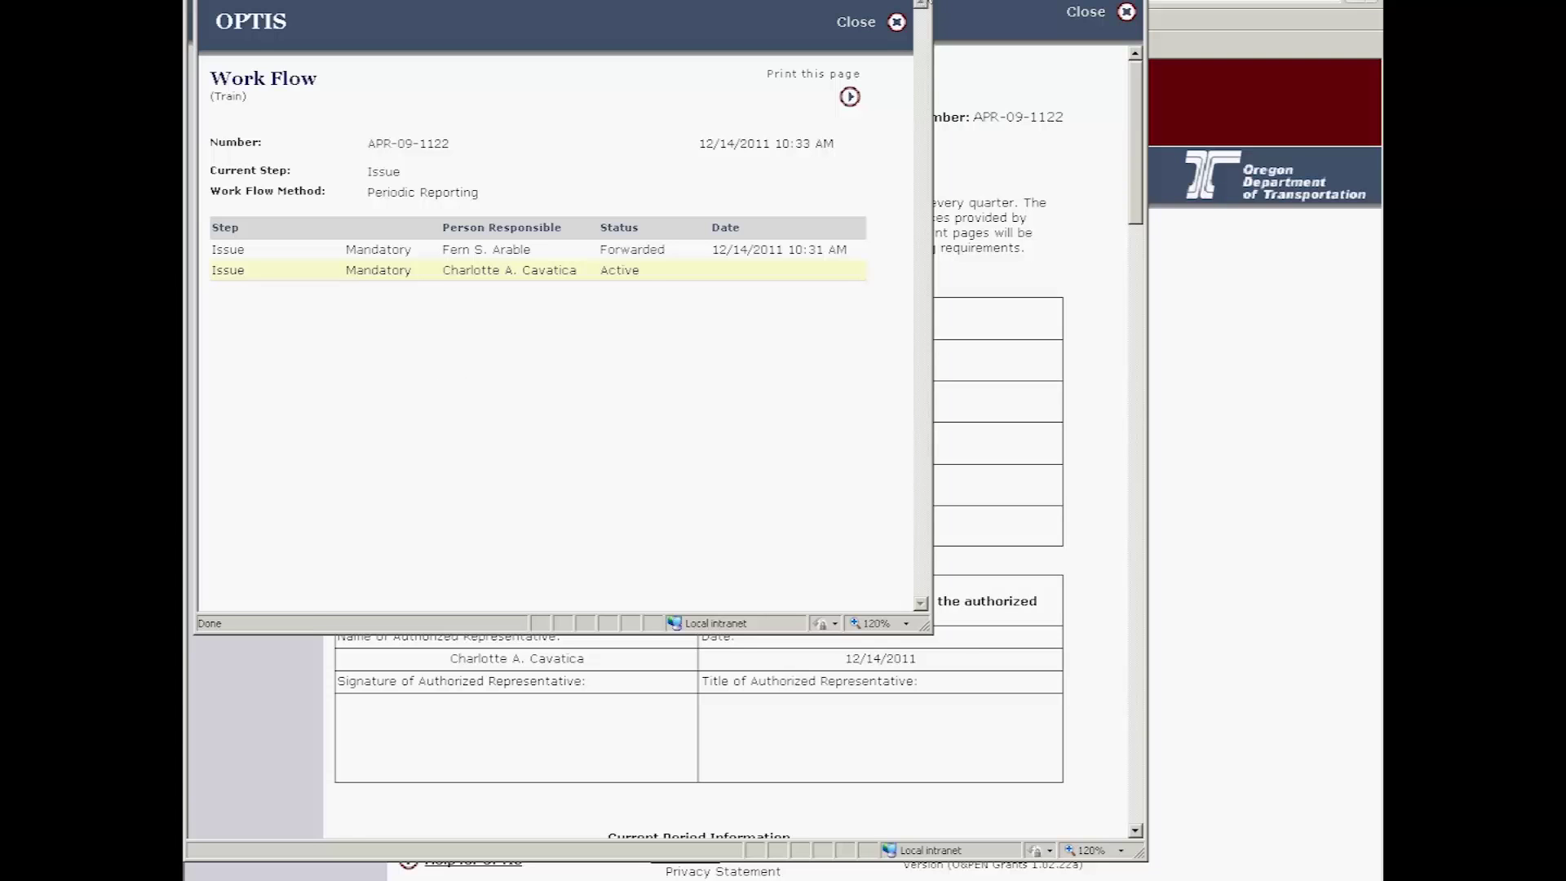
left_click(896, 22)
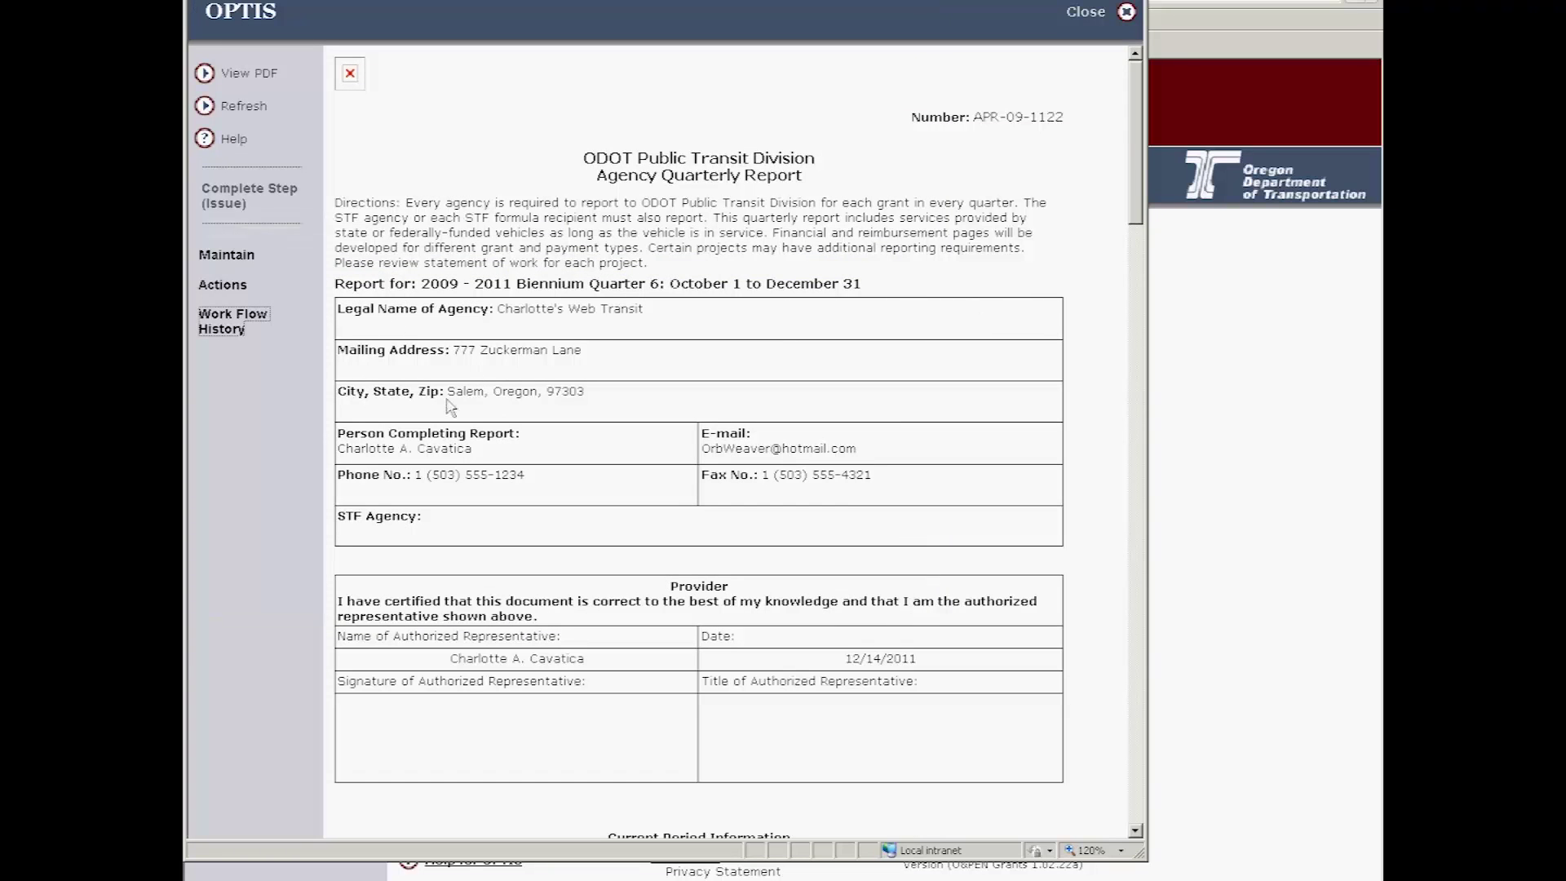
left_click(236, 287)
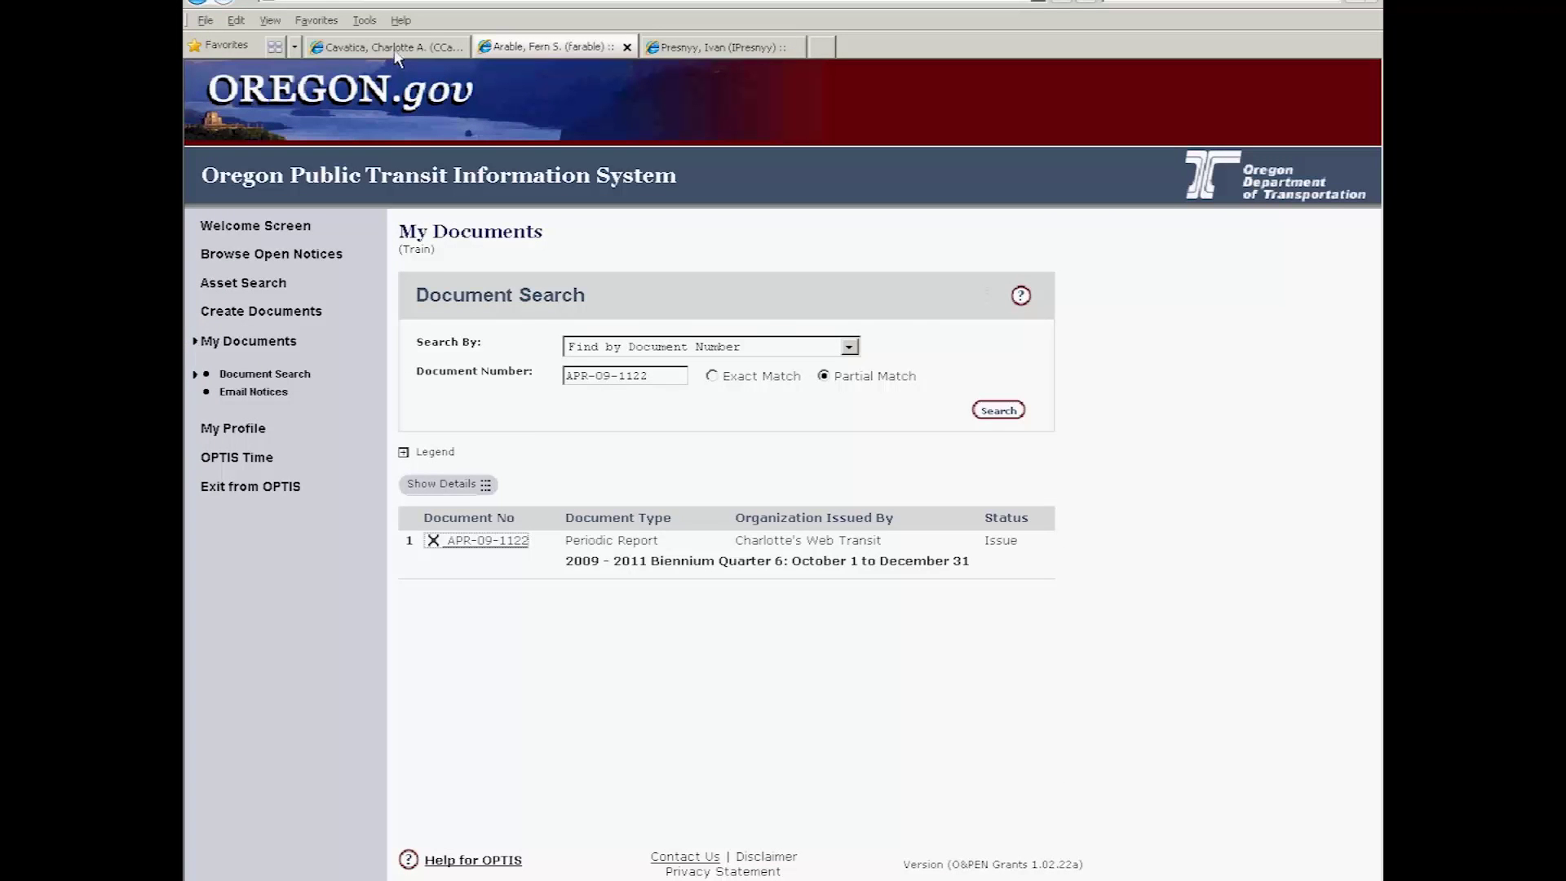
Switch to the authorized representative's OPTIS session and search its documents by document number for APR-09-1122.
left_click(395, 49)
left_click(259, 341)
left_click(483, 282)
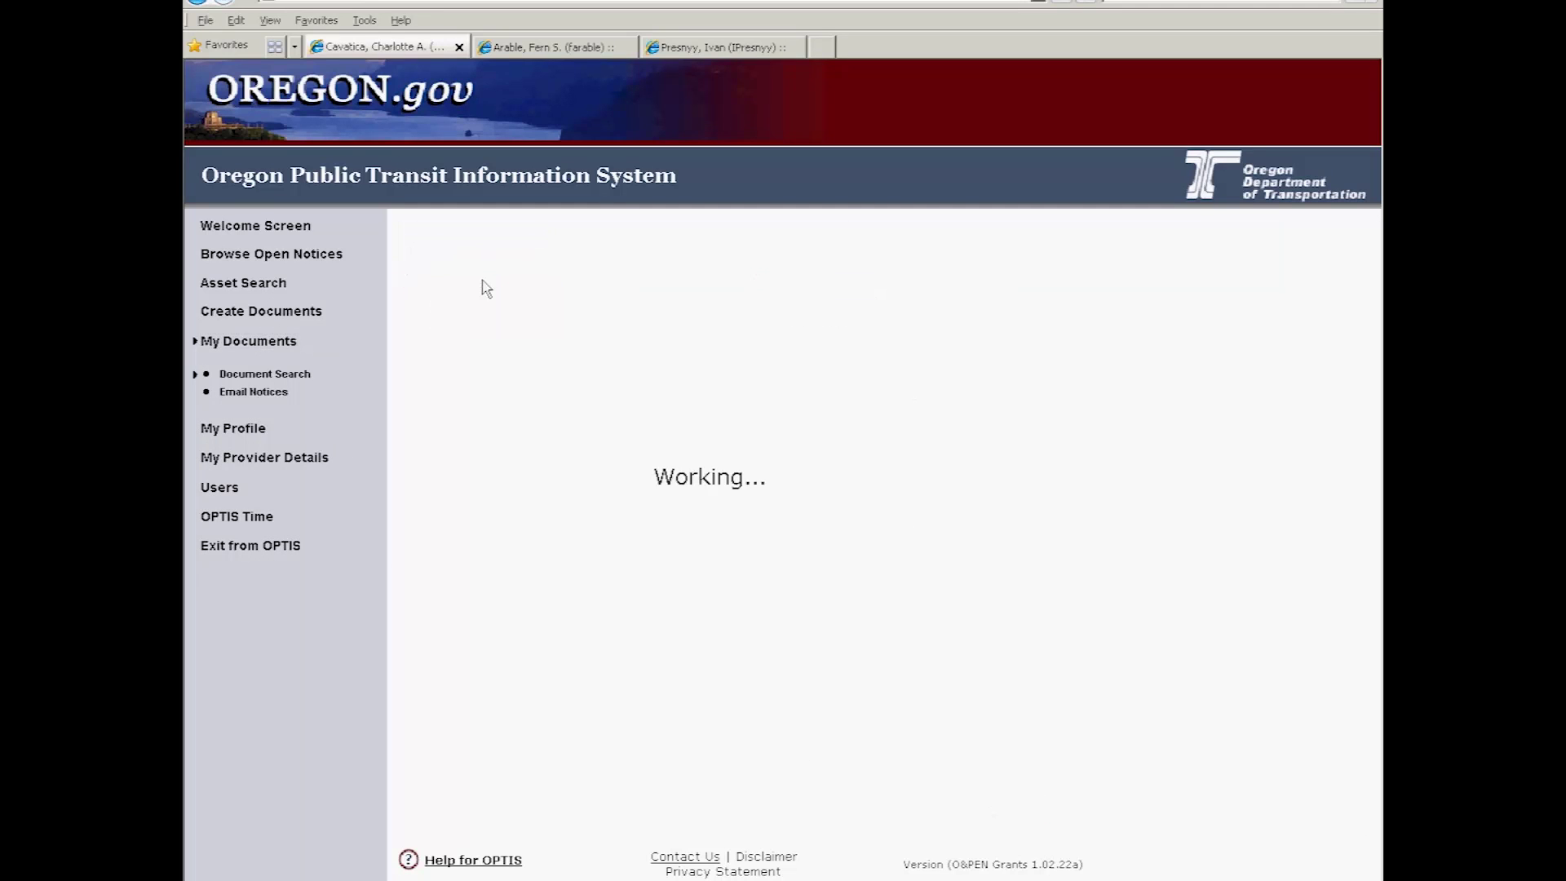
left_click(848, 347)
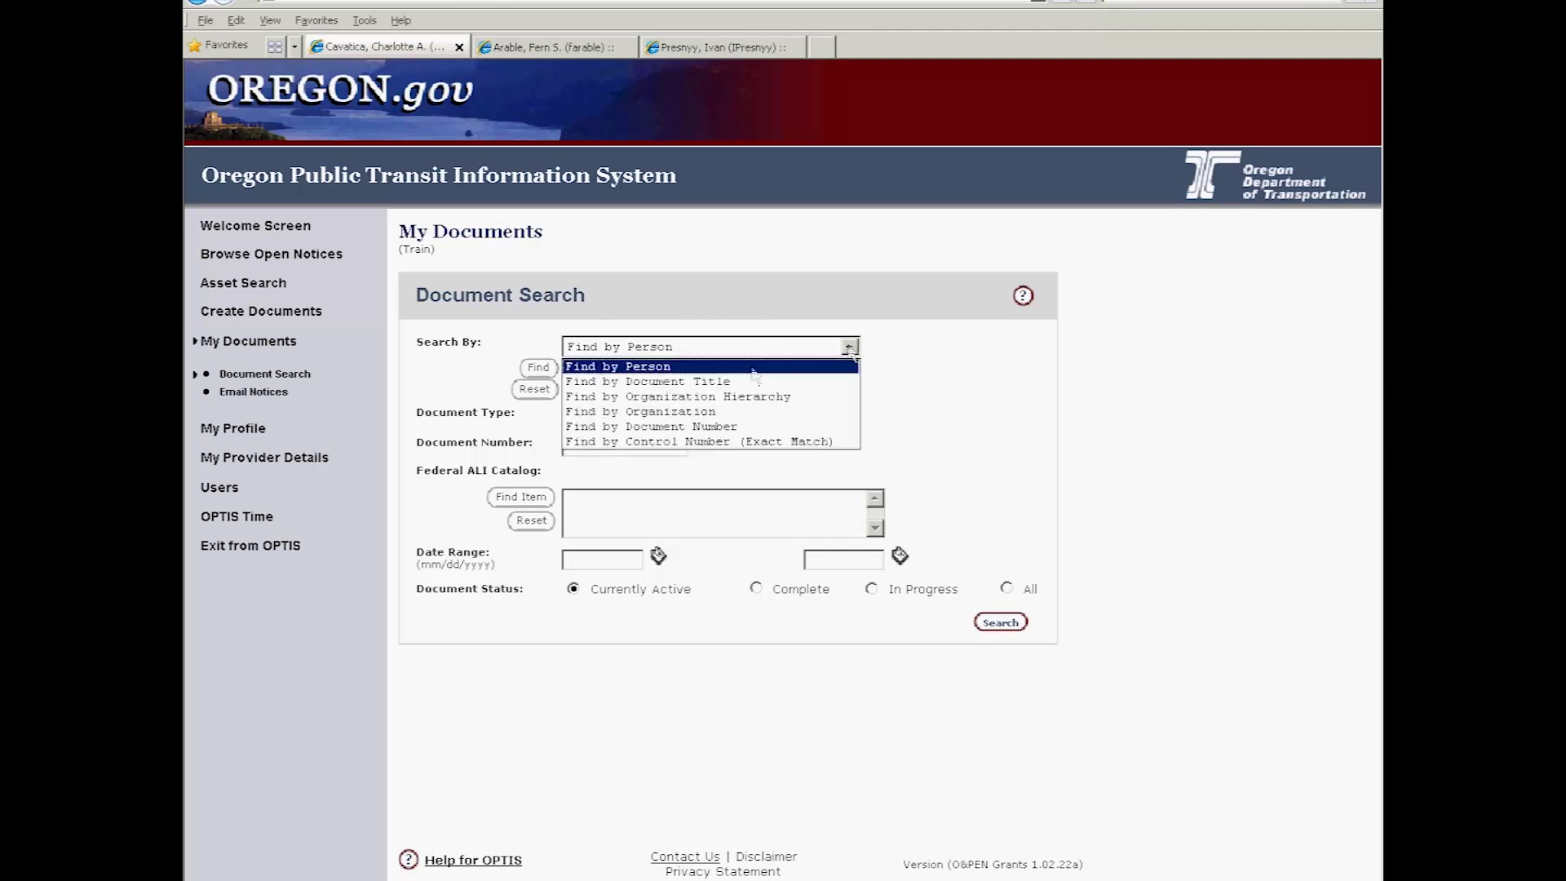
left_click(694, 425)
left_click(592, 379)
right_click(591, 381)
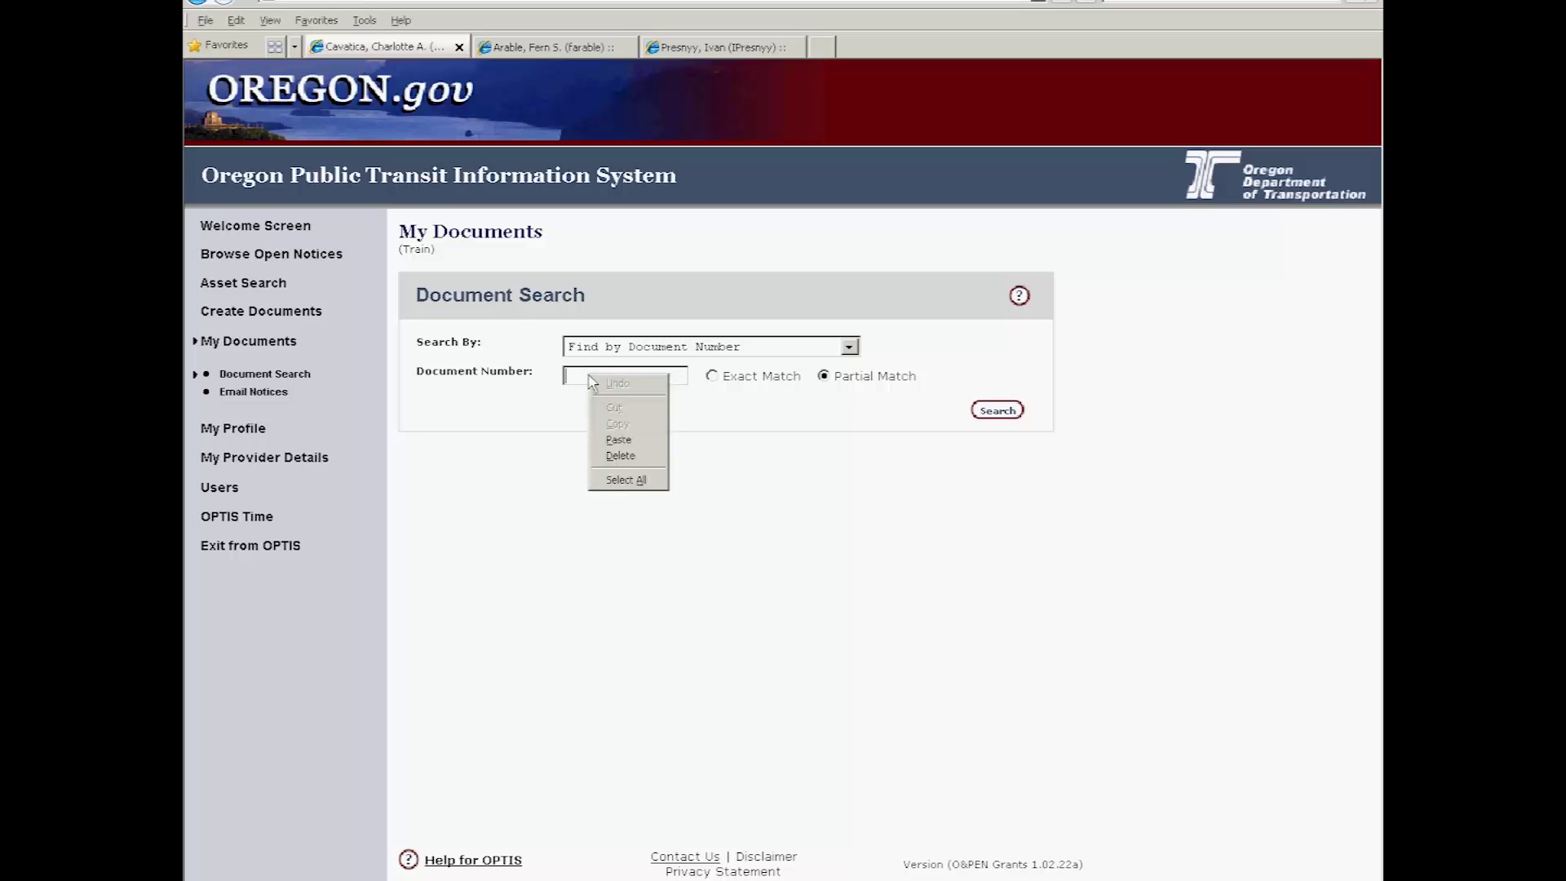
left_click(622, 440)
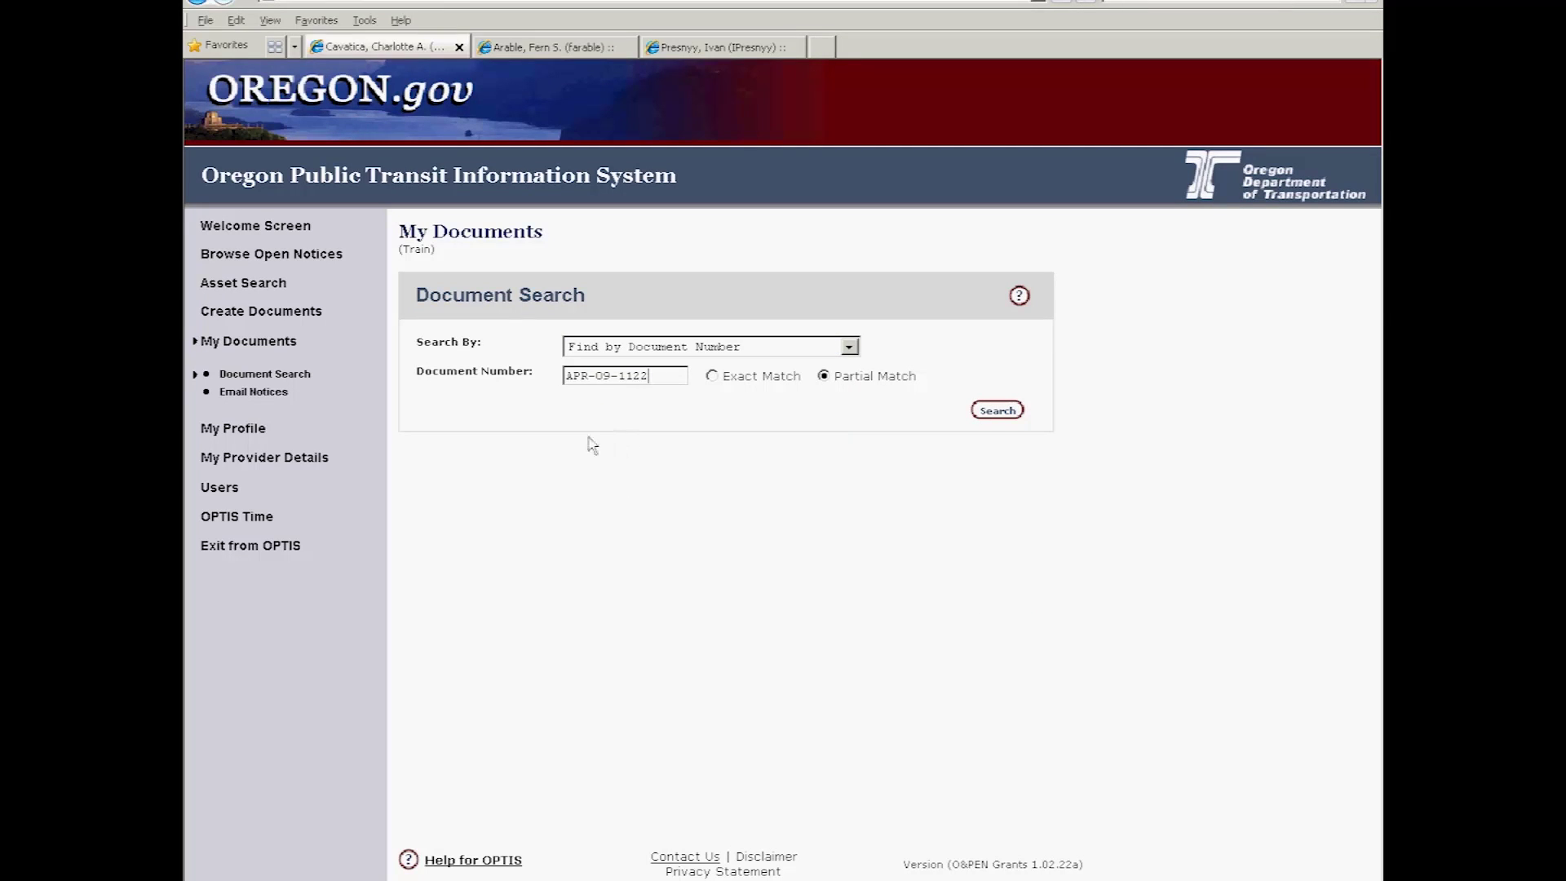
left_click(997, 412)
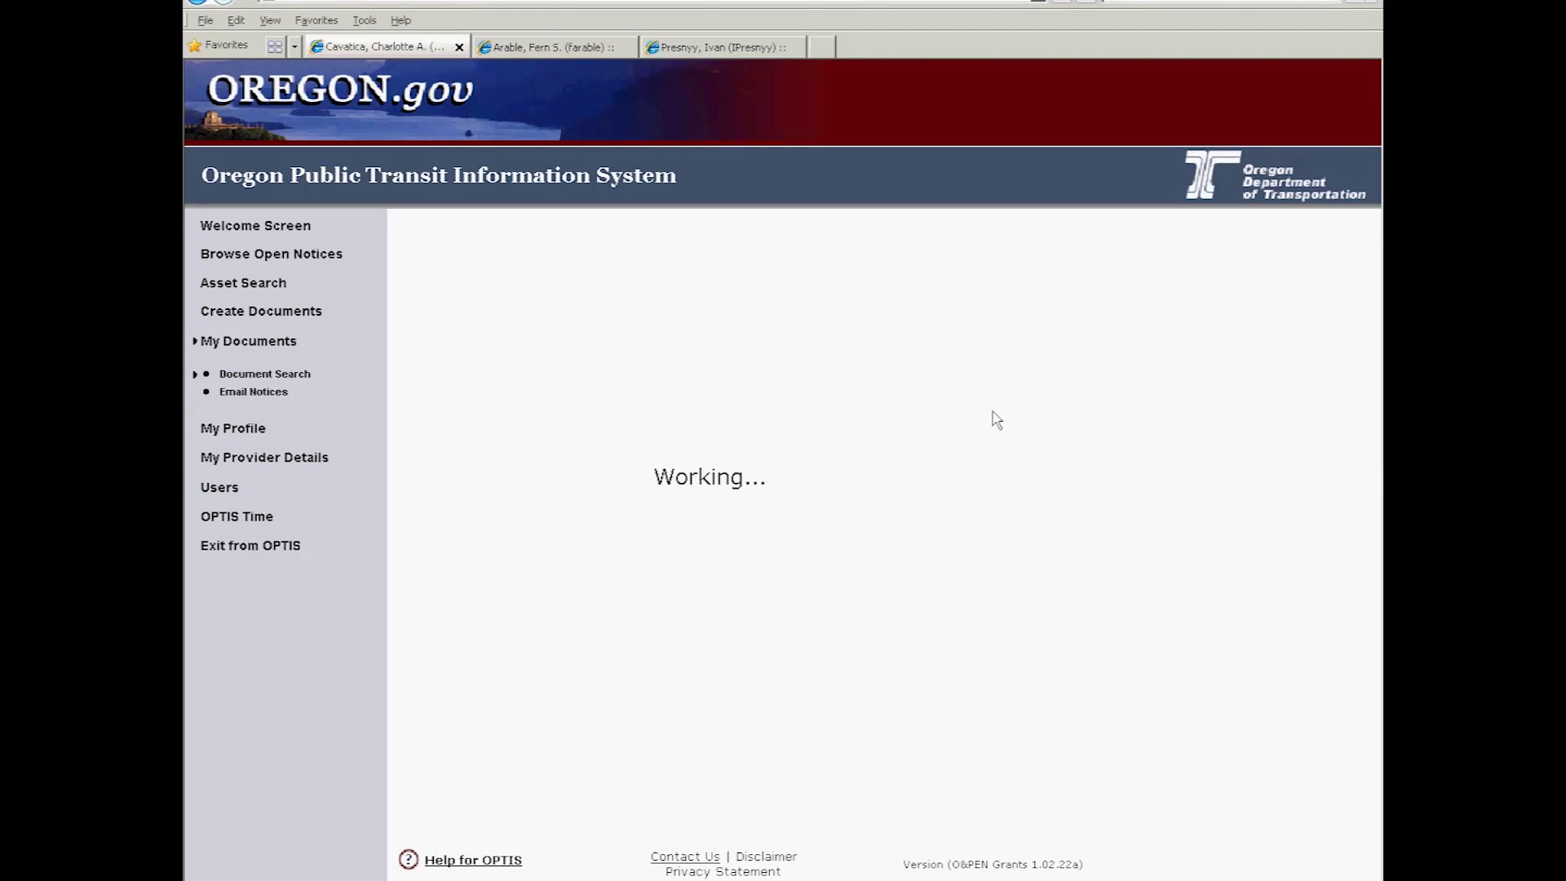
Open report APR-09-1122 from the search results, review its contents, and start completing its Issue step.
left_click(487, 541)
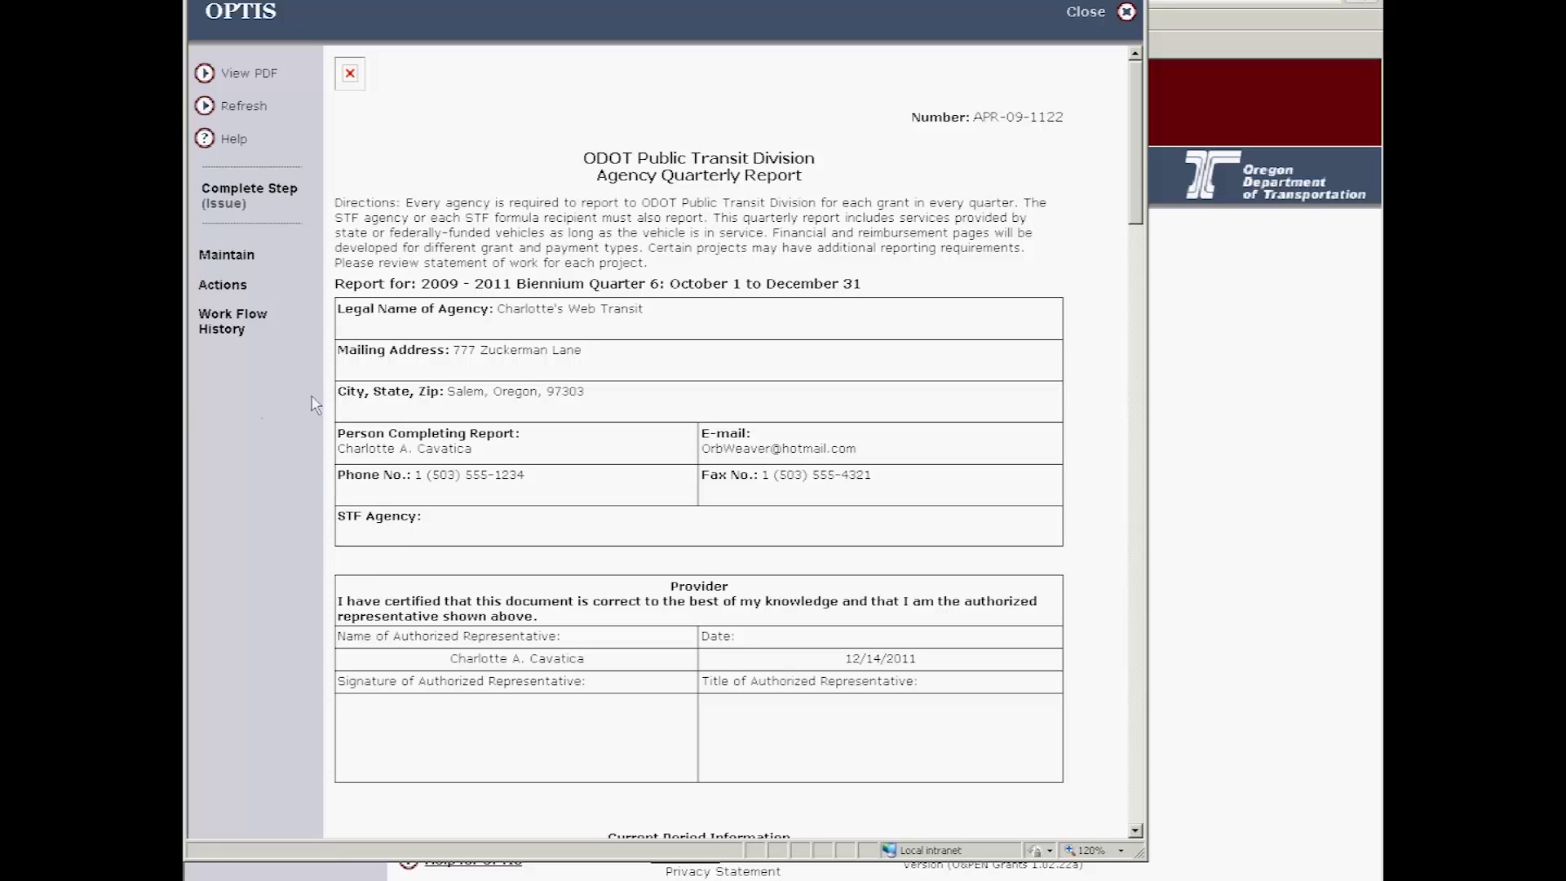
scroll(1142, 326, "down", 6)
left_click_drag(1142, 248, 1103, 63)
left_click(249, 196)
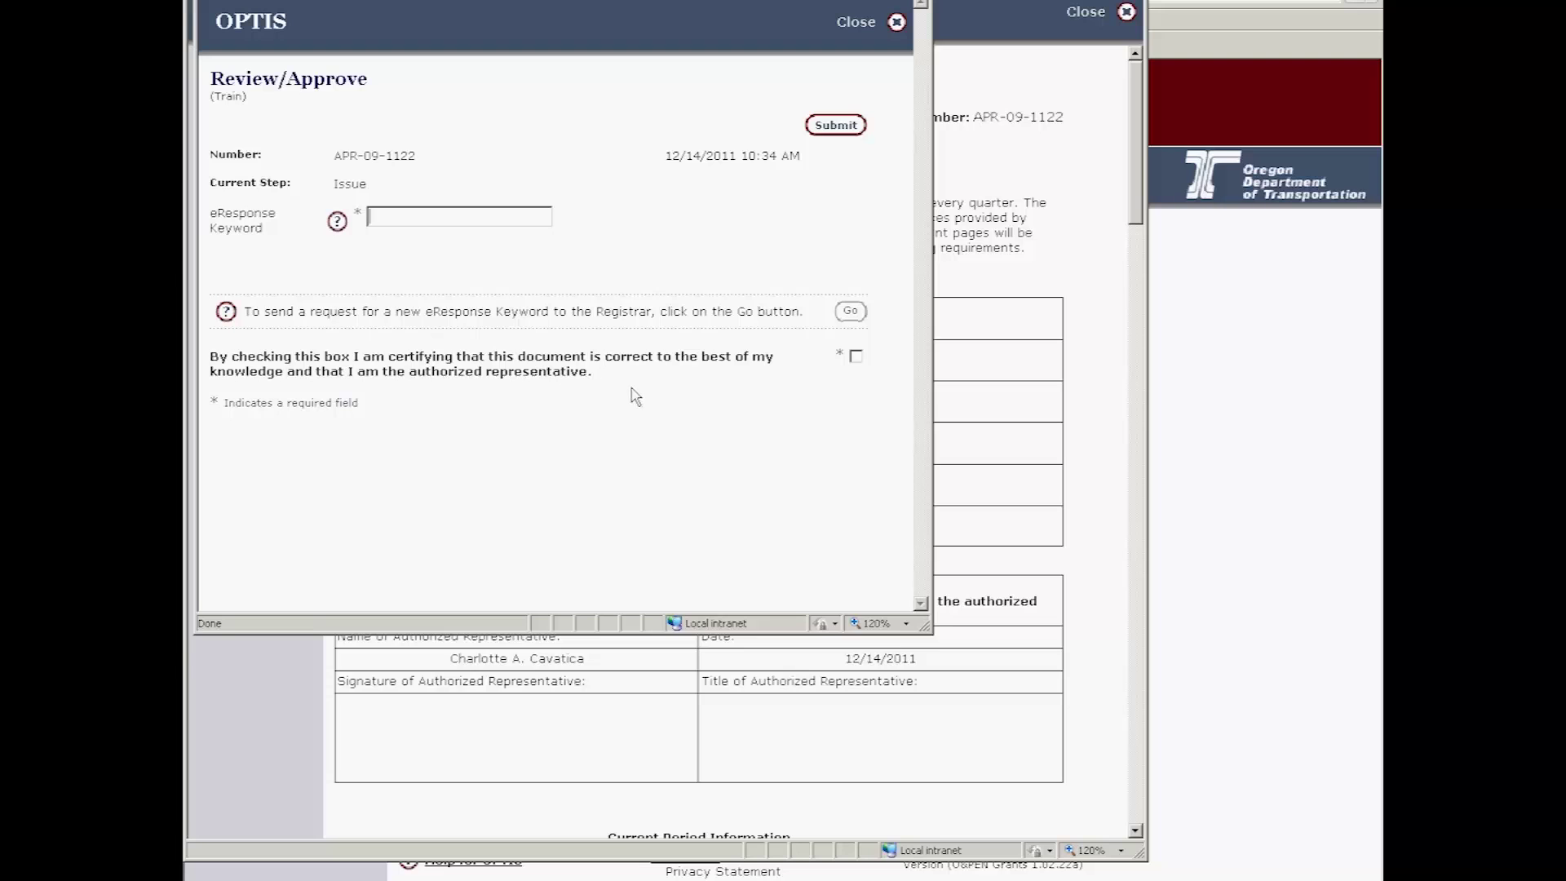
Try to approve the Issue step by certifying the document as authorized representative and submitting the eResponse Keyword.
left_click(855, 357)
left_click(431, 217)
type("••••••••••")
left_click(827, 132)
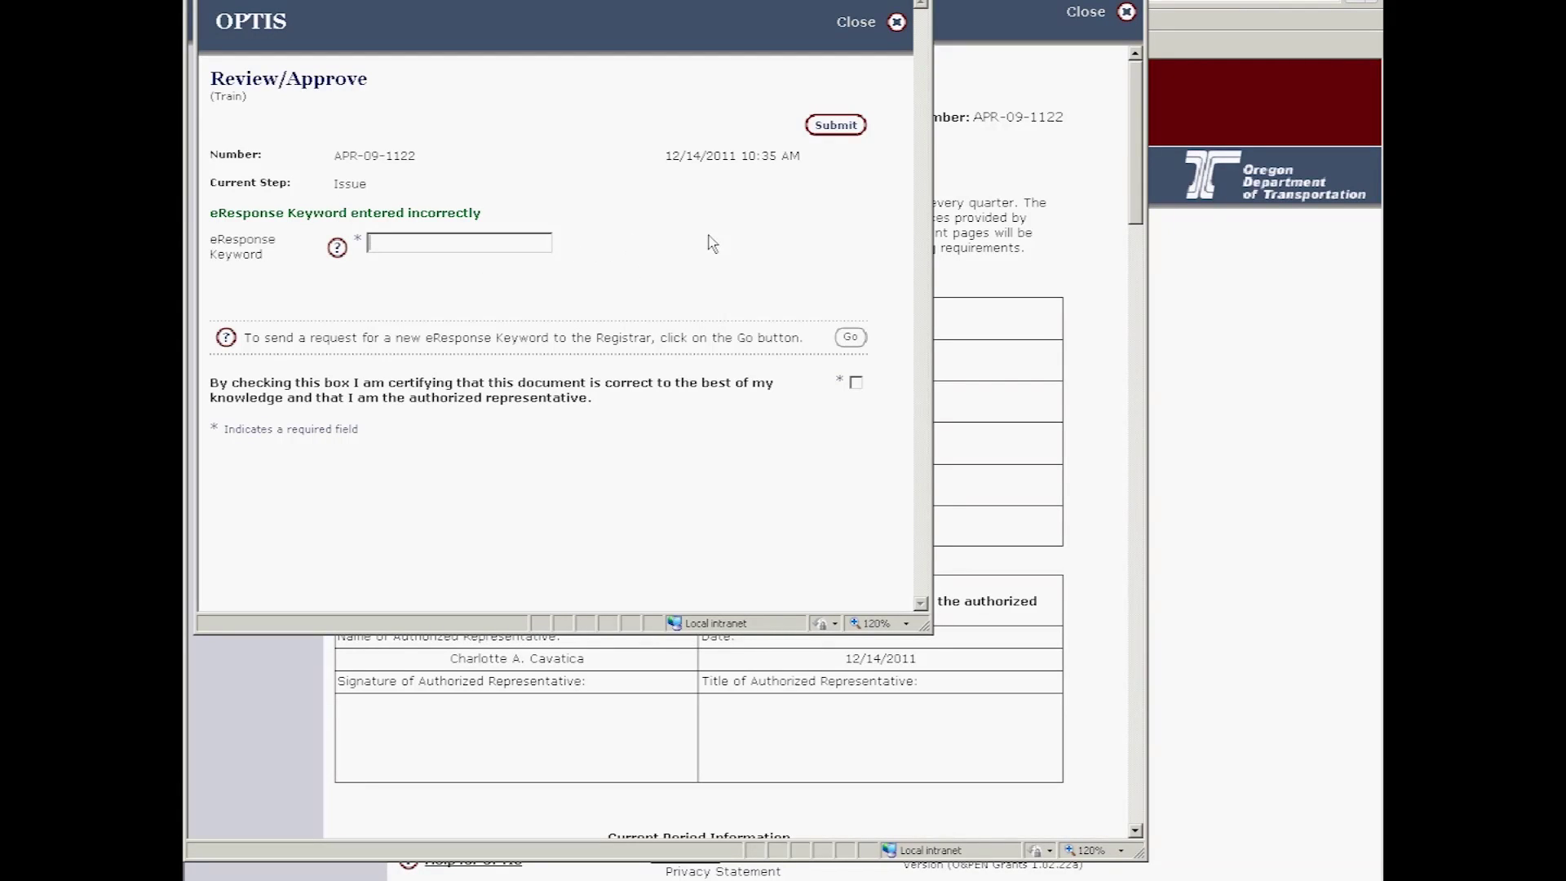
Certify the document again, re-enter the eResponse Keyword, and submit the approval of APR-09-1122's Issue step.
left_click(855, 383)
type("••••••")
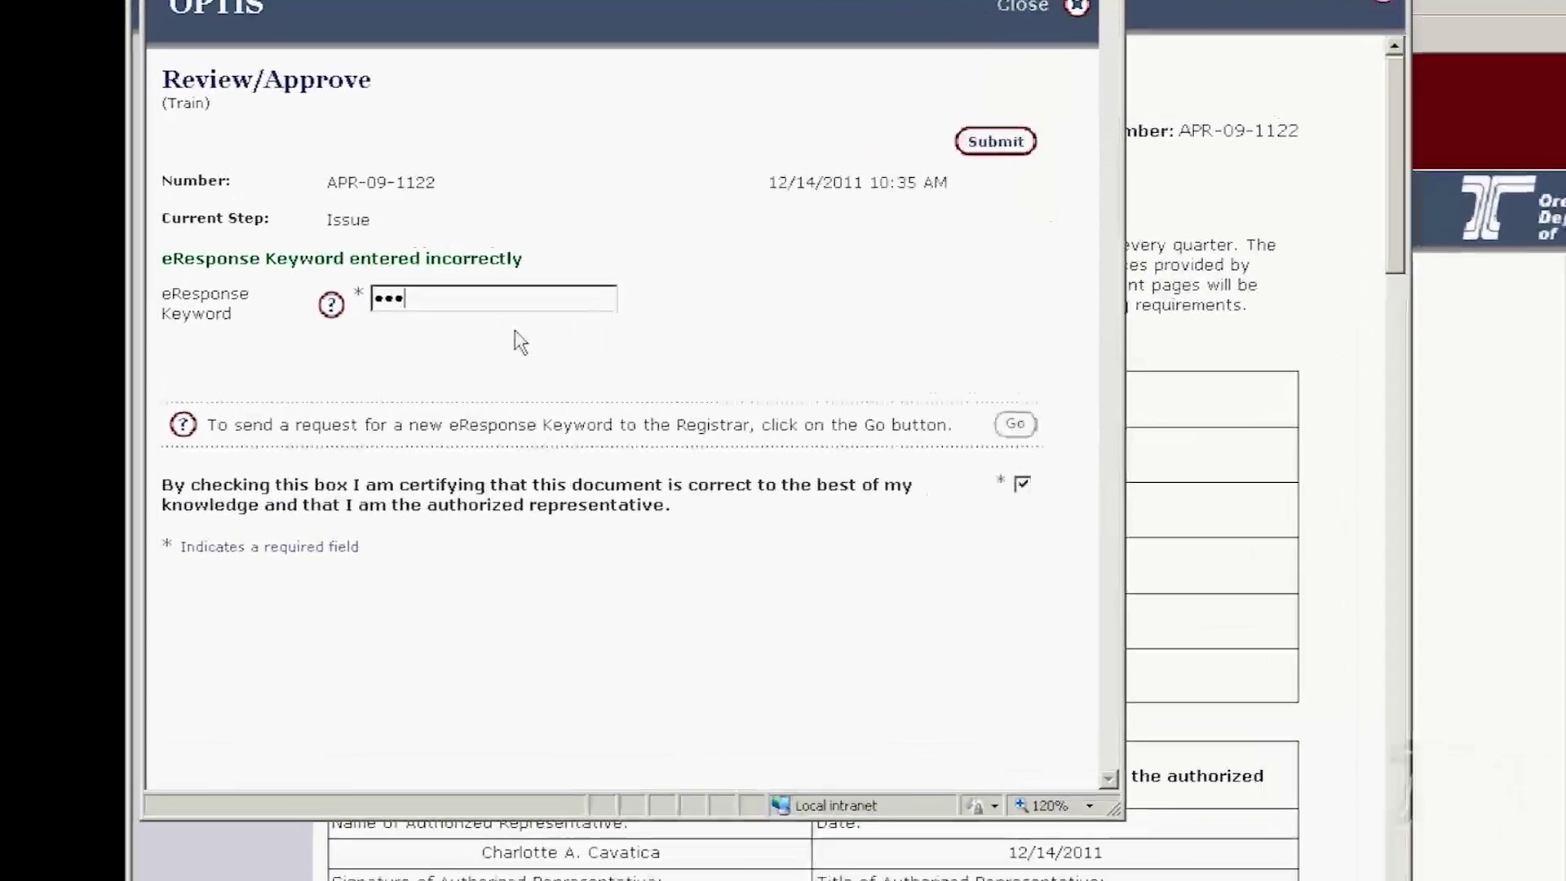
type("••••")
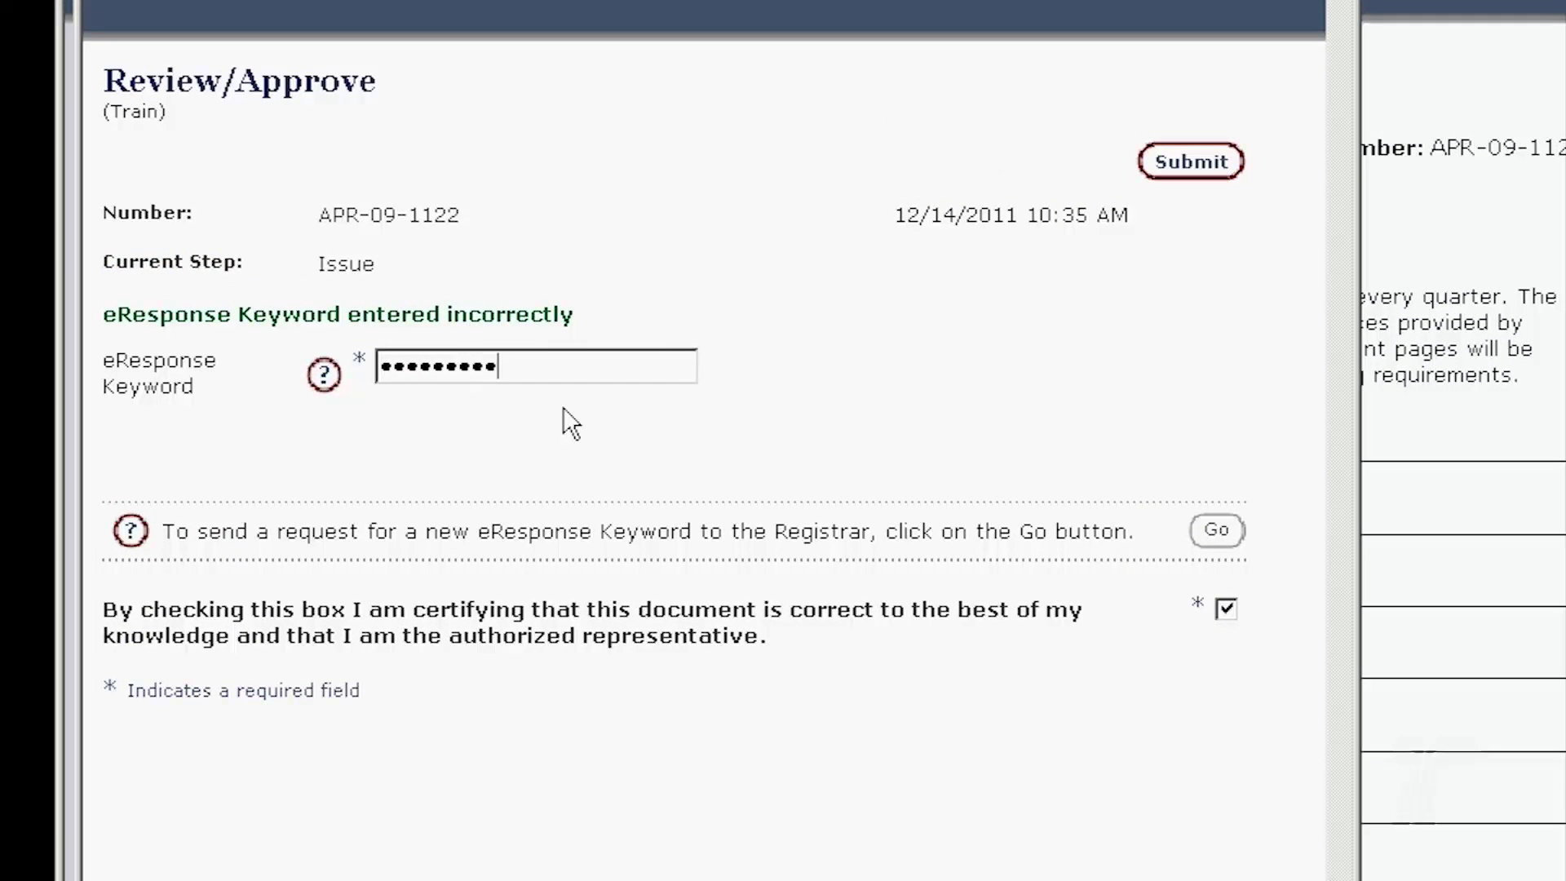
left_click(1187, 165)
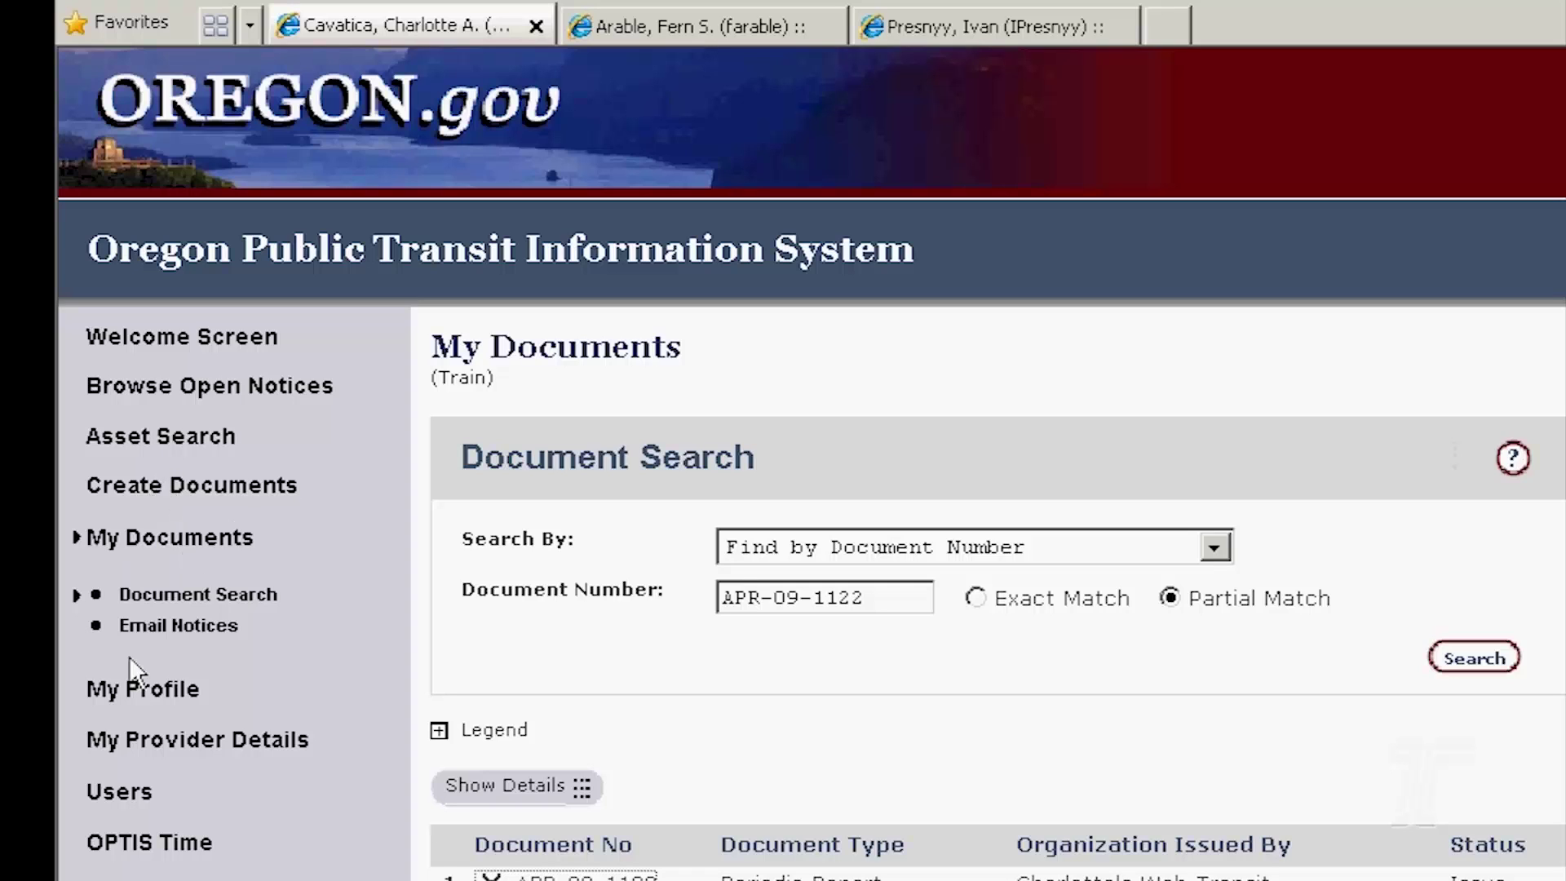
Search My Documents by organization for Charlotte's Web Transit's Periodic Report documents with document status All.
left_click(162, 545)
left_click(593, 440)
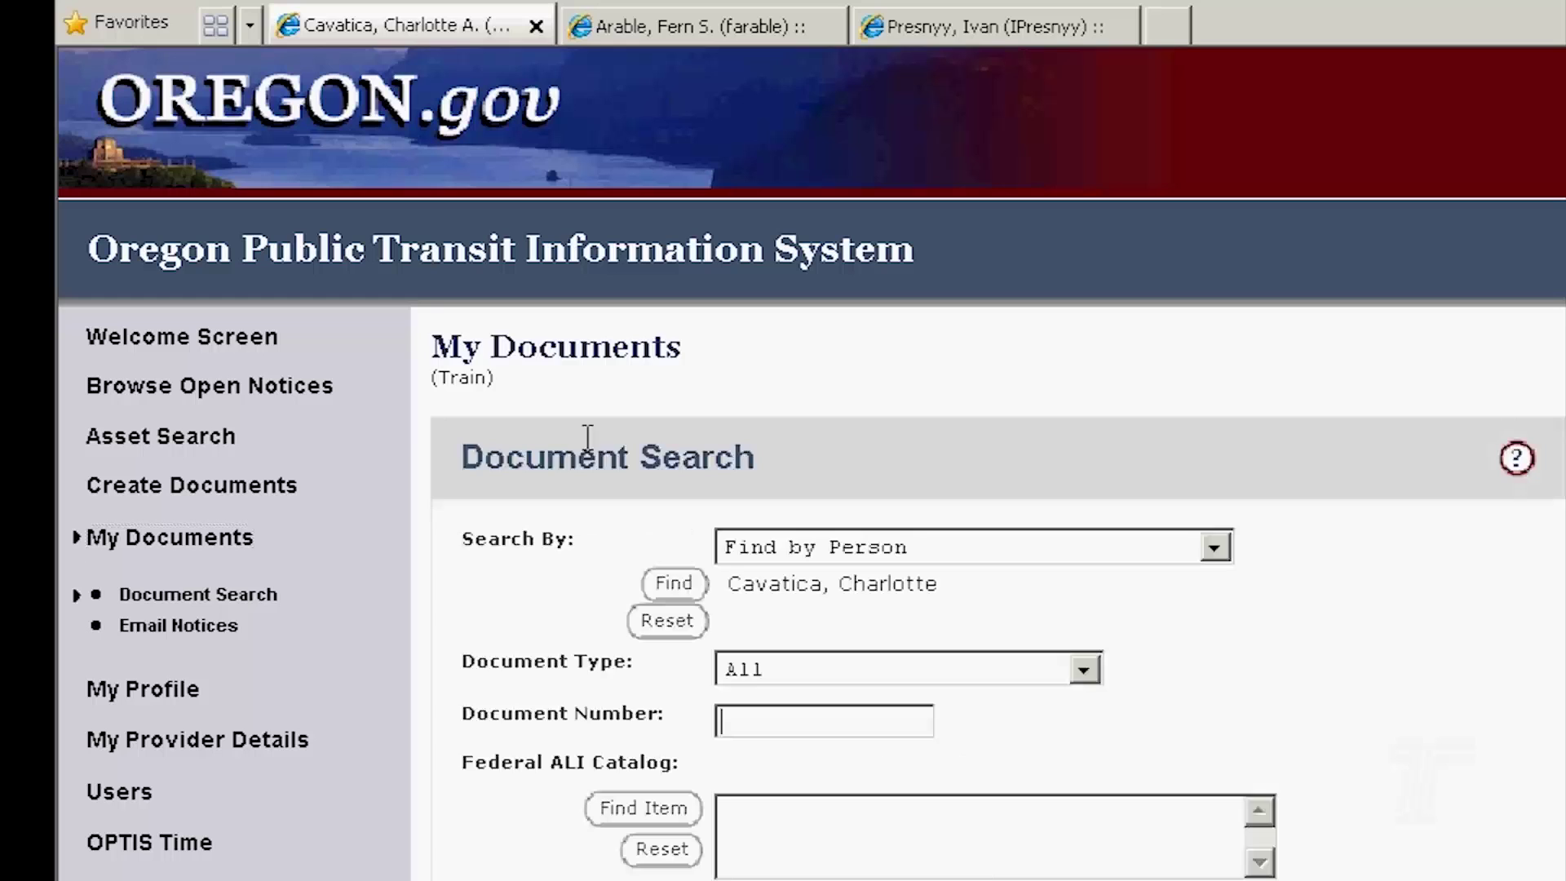
left_click(1209, 548)
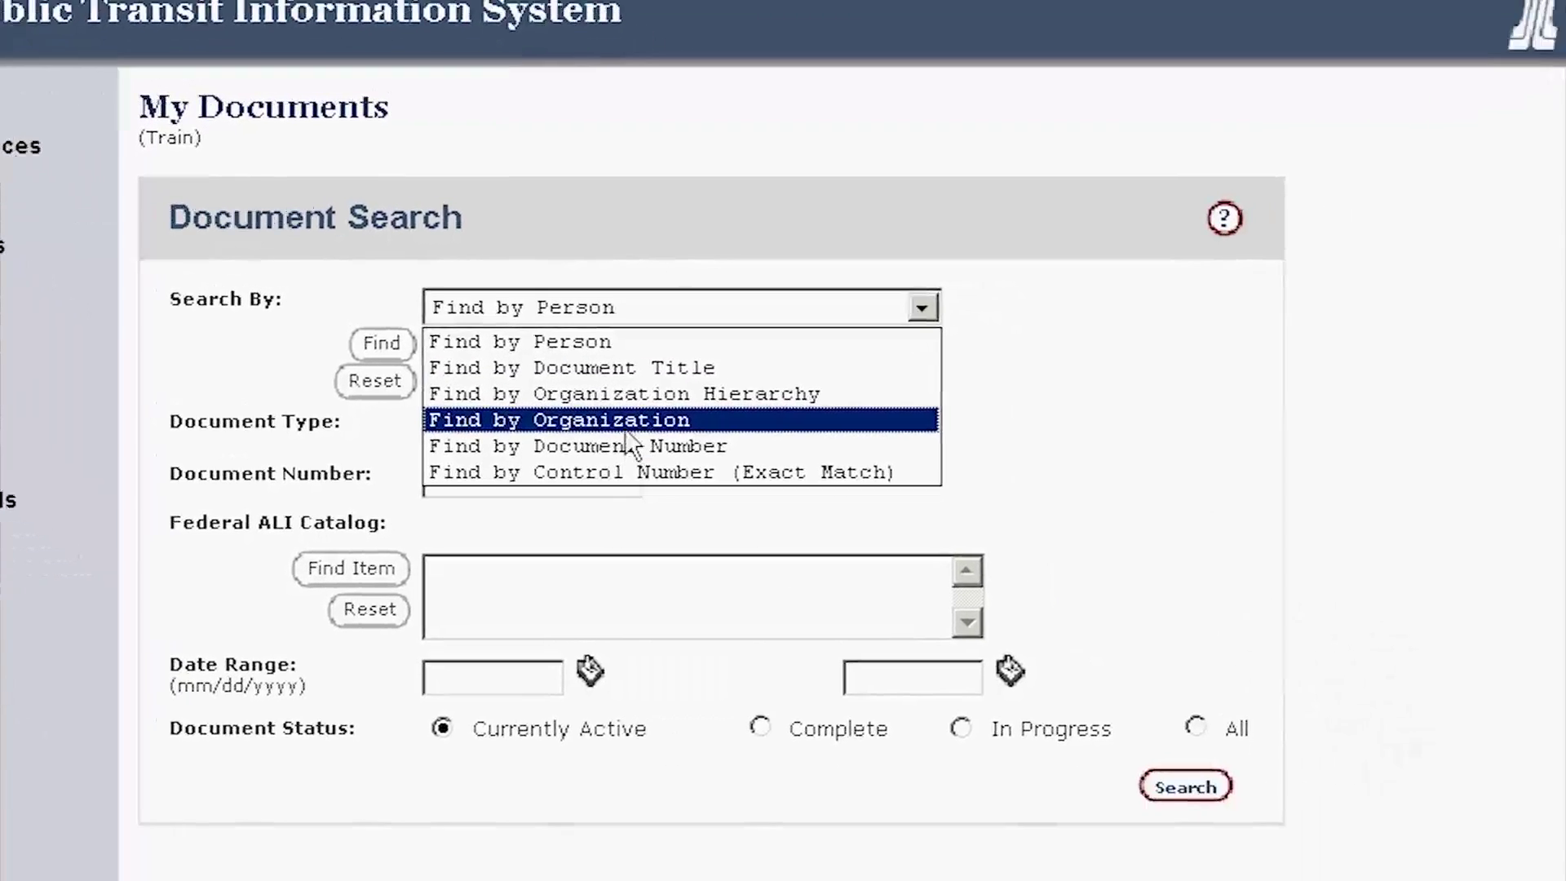
left_click(874, 620)
left_click(1033, 591)
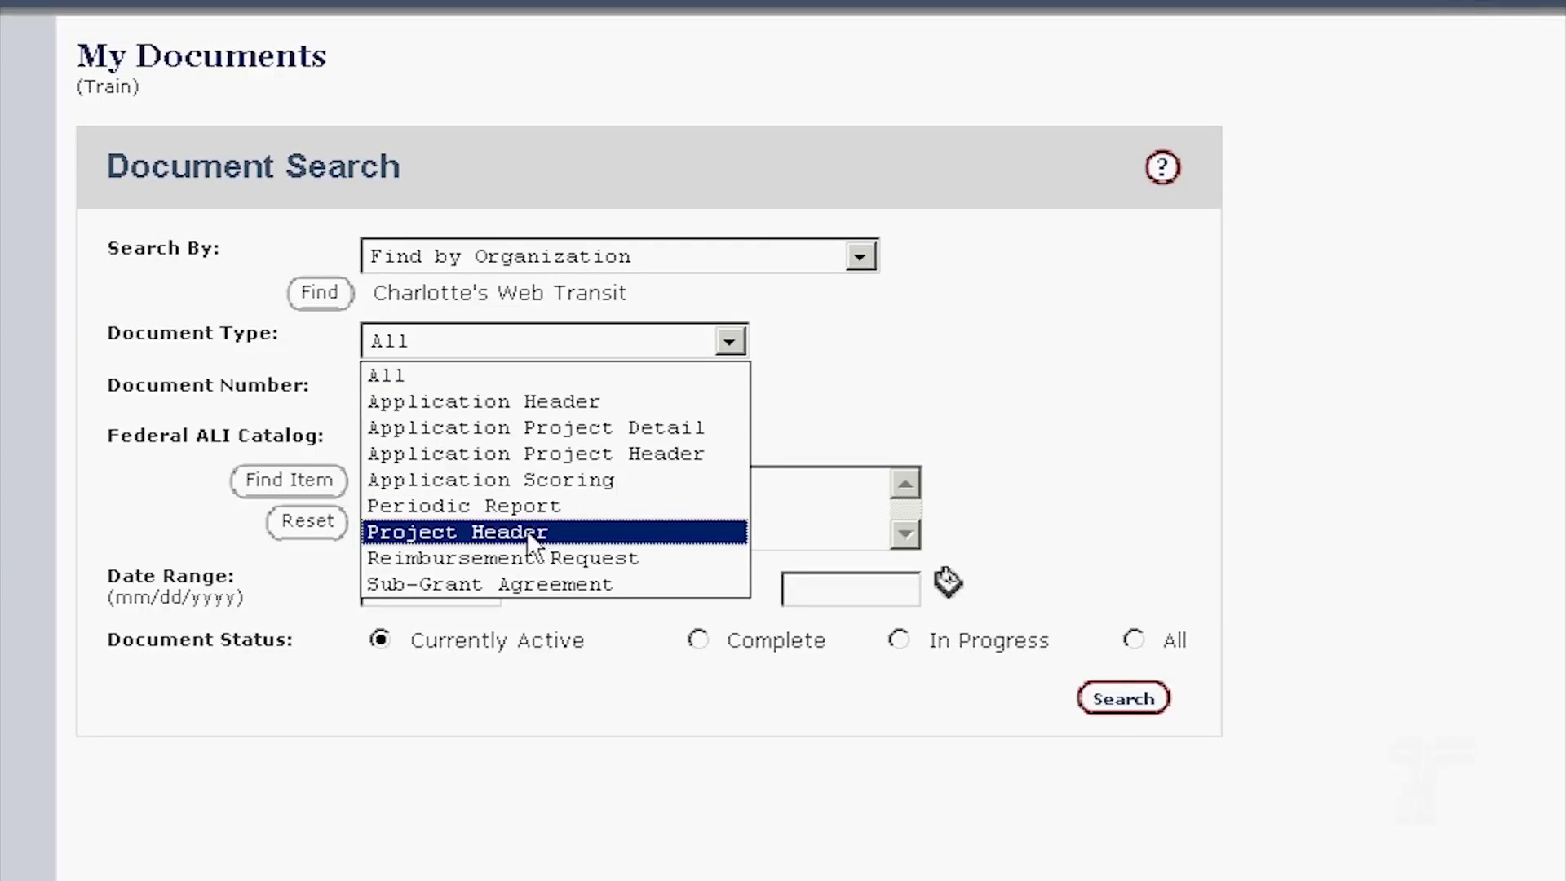
left_click(516, 506)
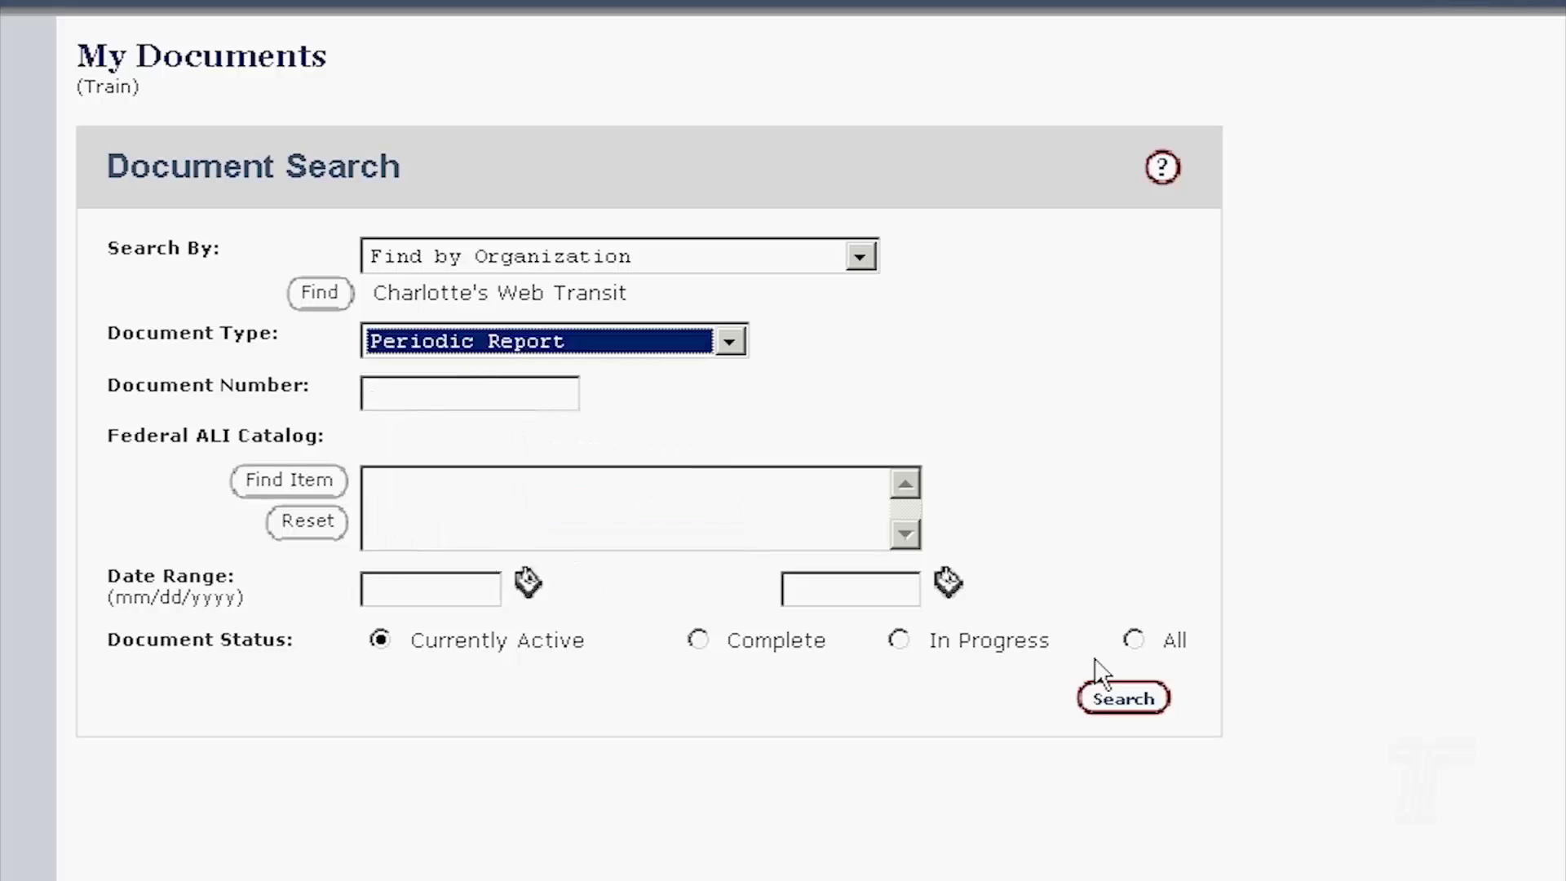
left_click(1134, 640)
left_click(1123, 698)
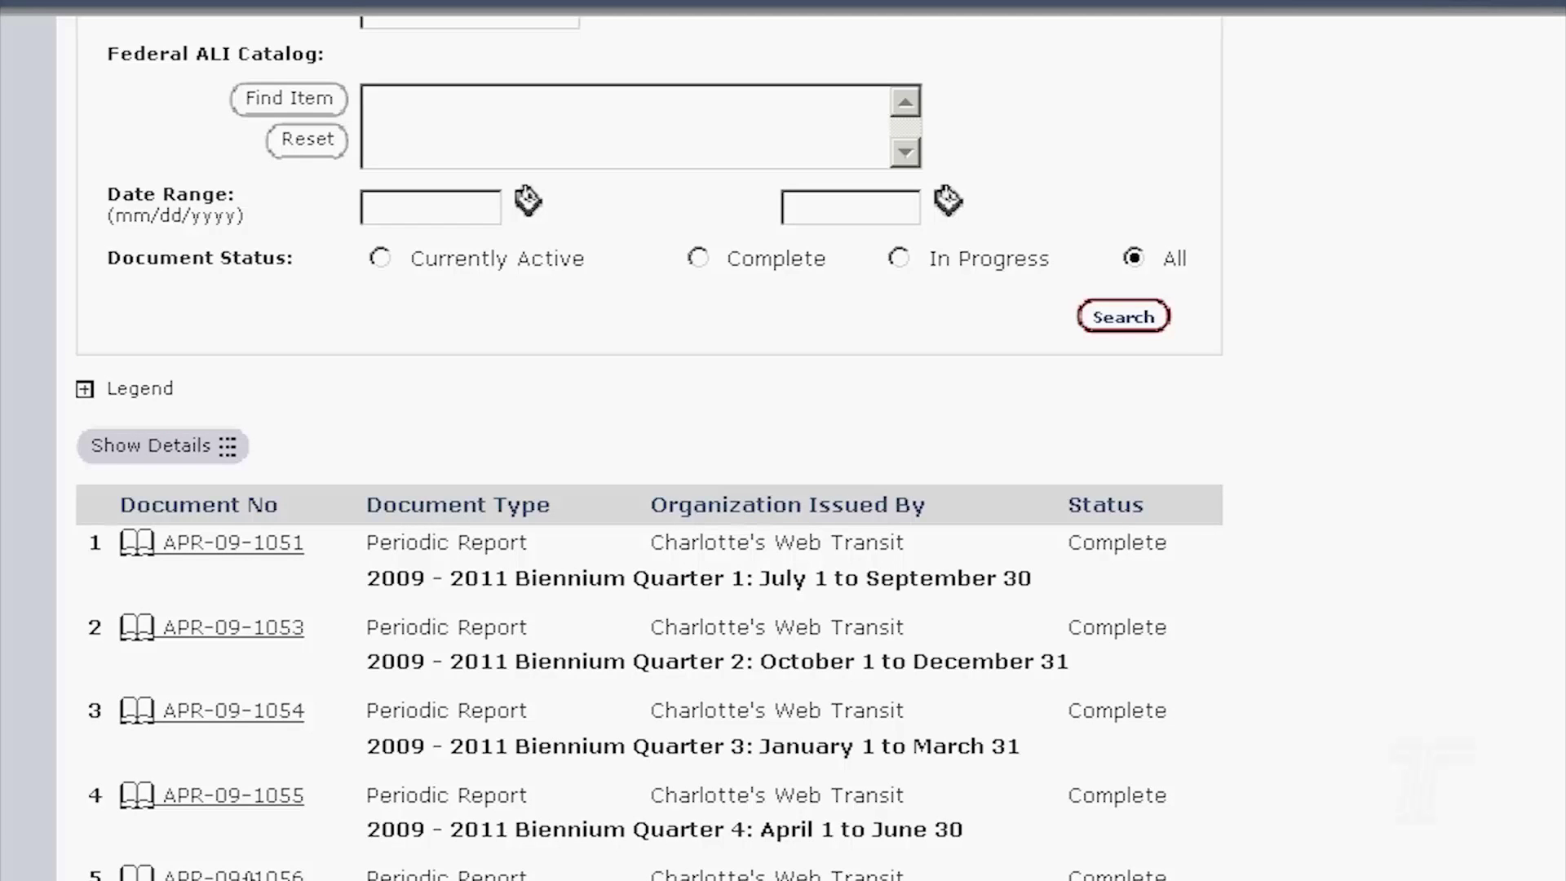
Open periodic report APR-09-1056 and examine its Work Flow History, then close both windows.
left_click(233, 875)
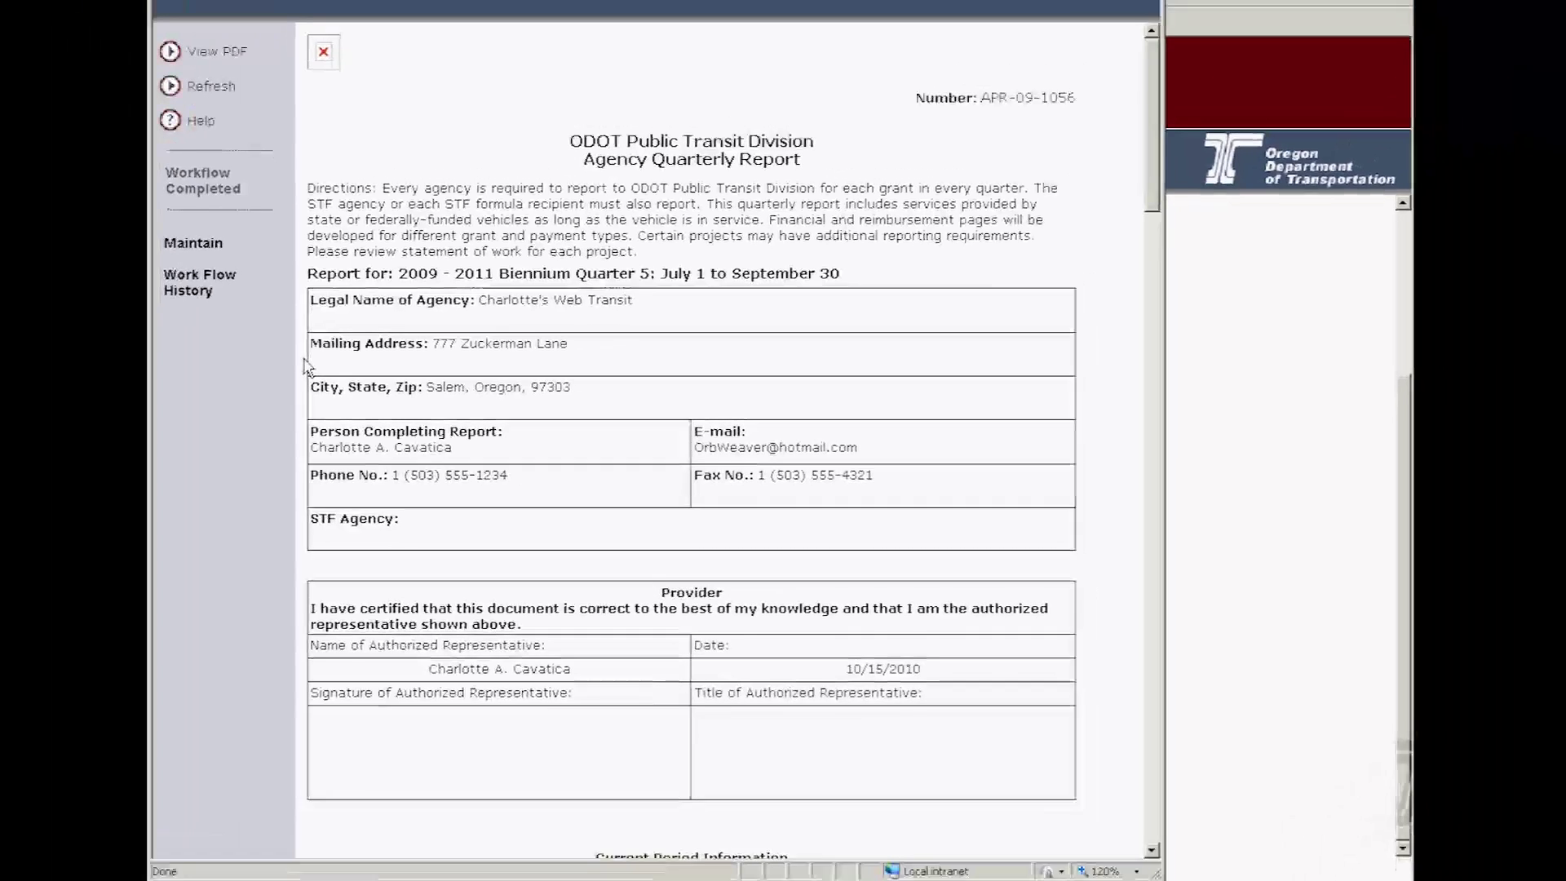
left_click(200, 282)
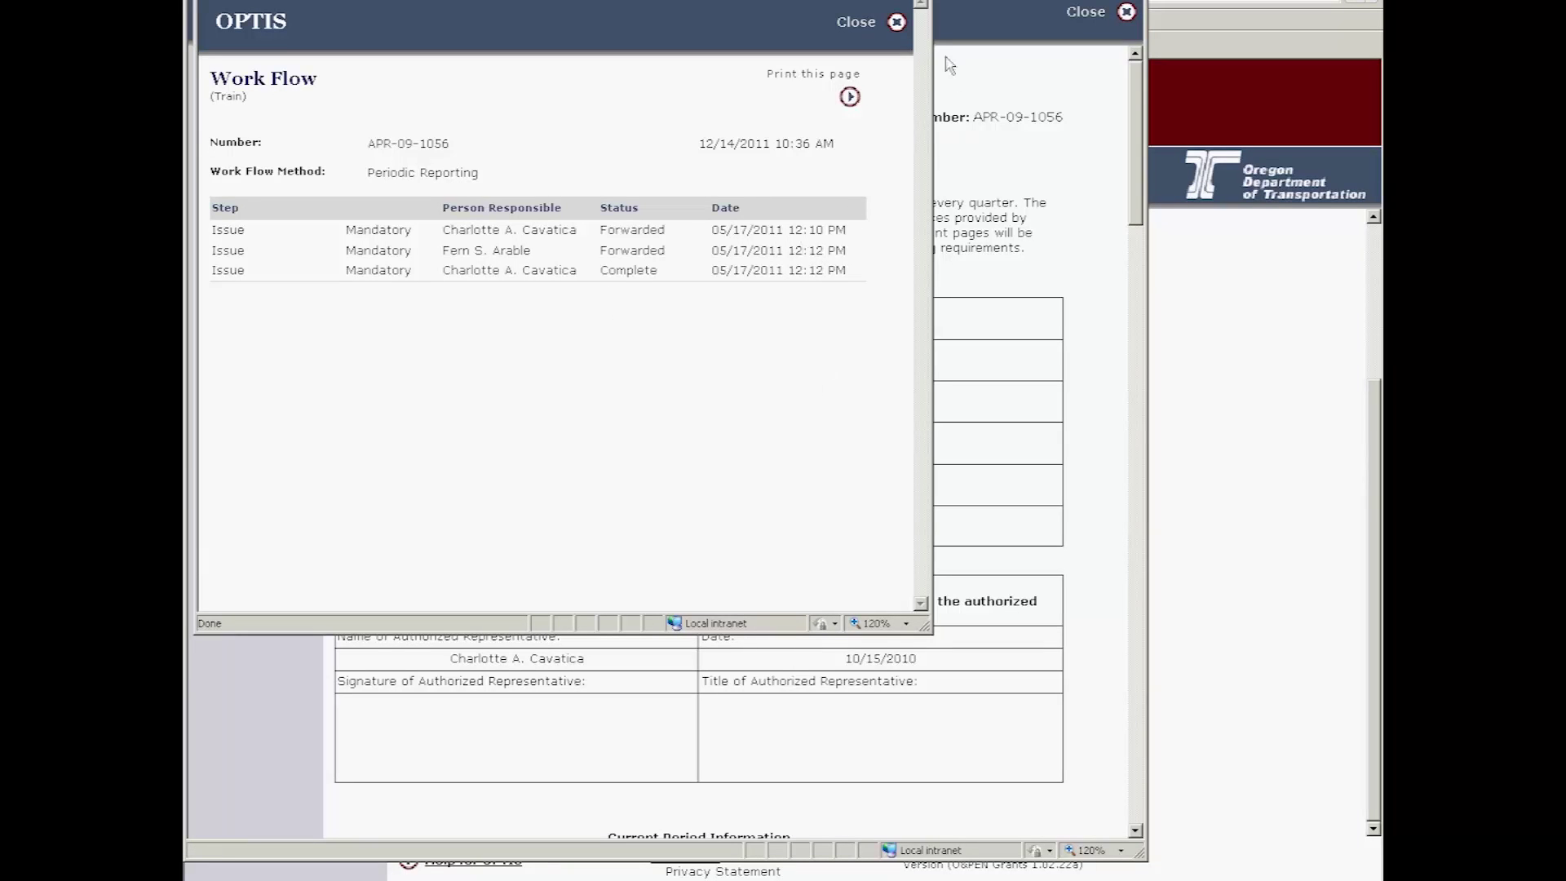
left_click(926, 2)
left_click(1126, 12)
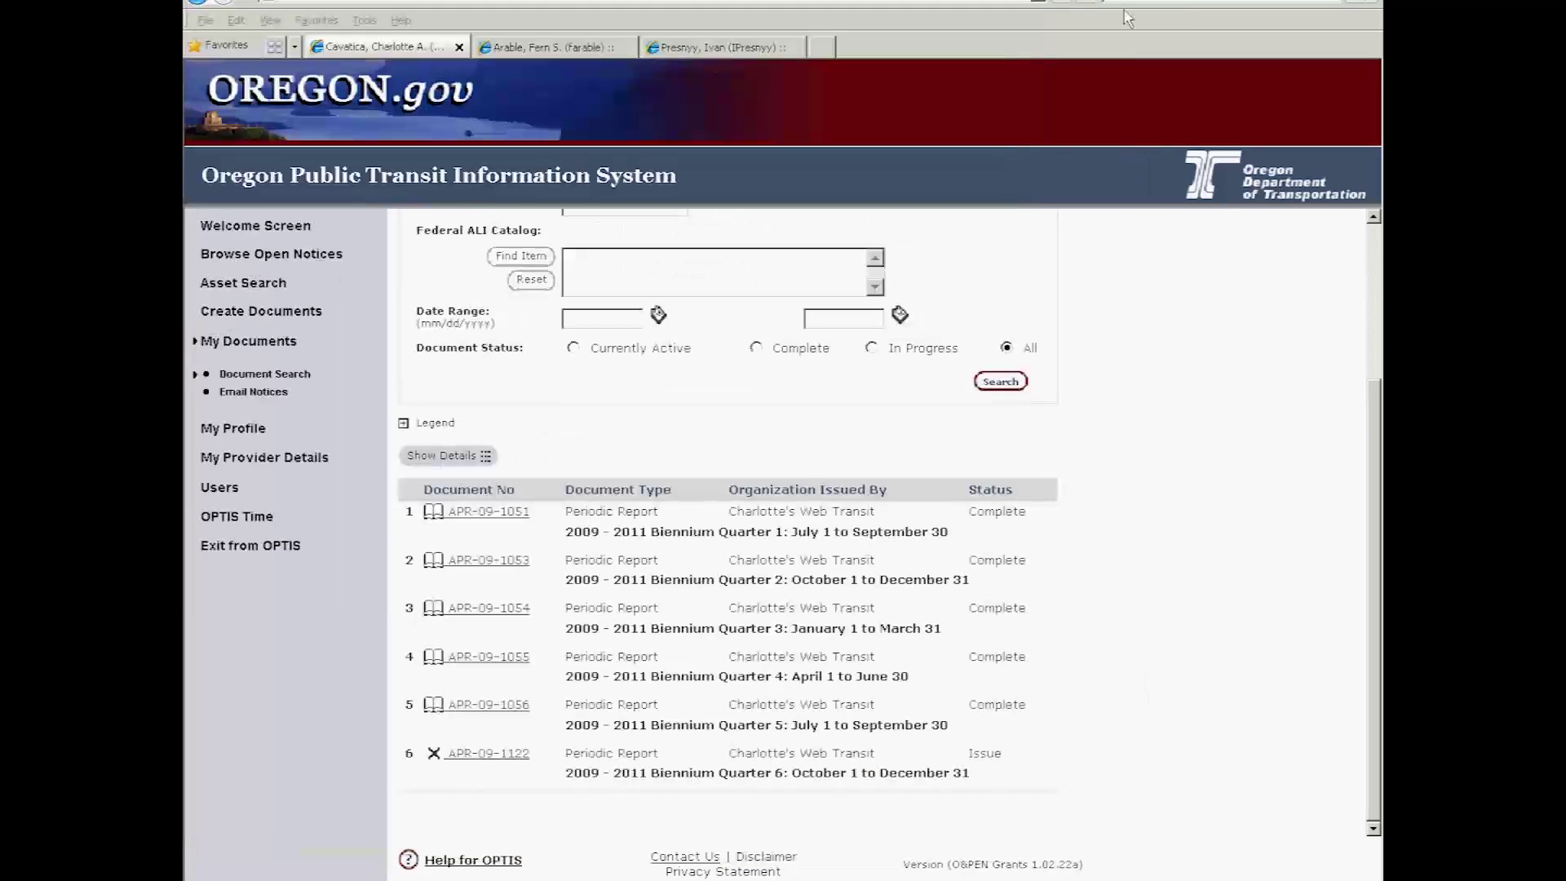
Check the current OPTIS Time, close the clock, and return to the Document Search form.
left_click(225, 519)
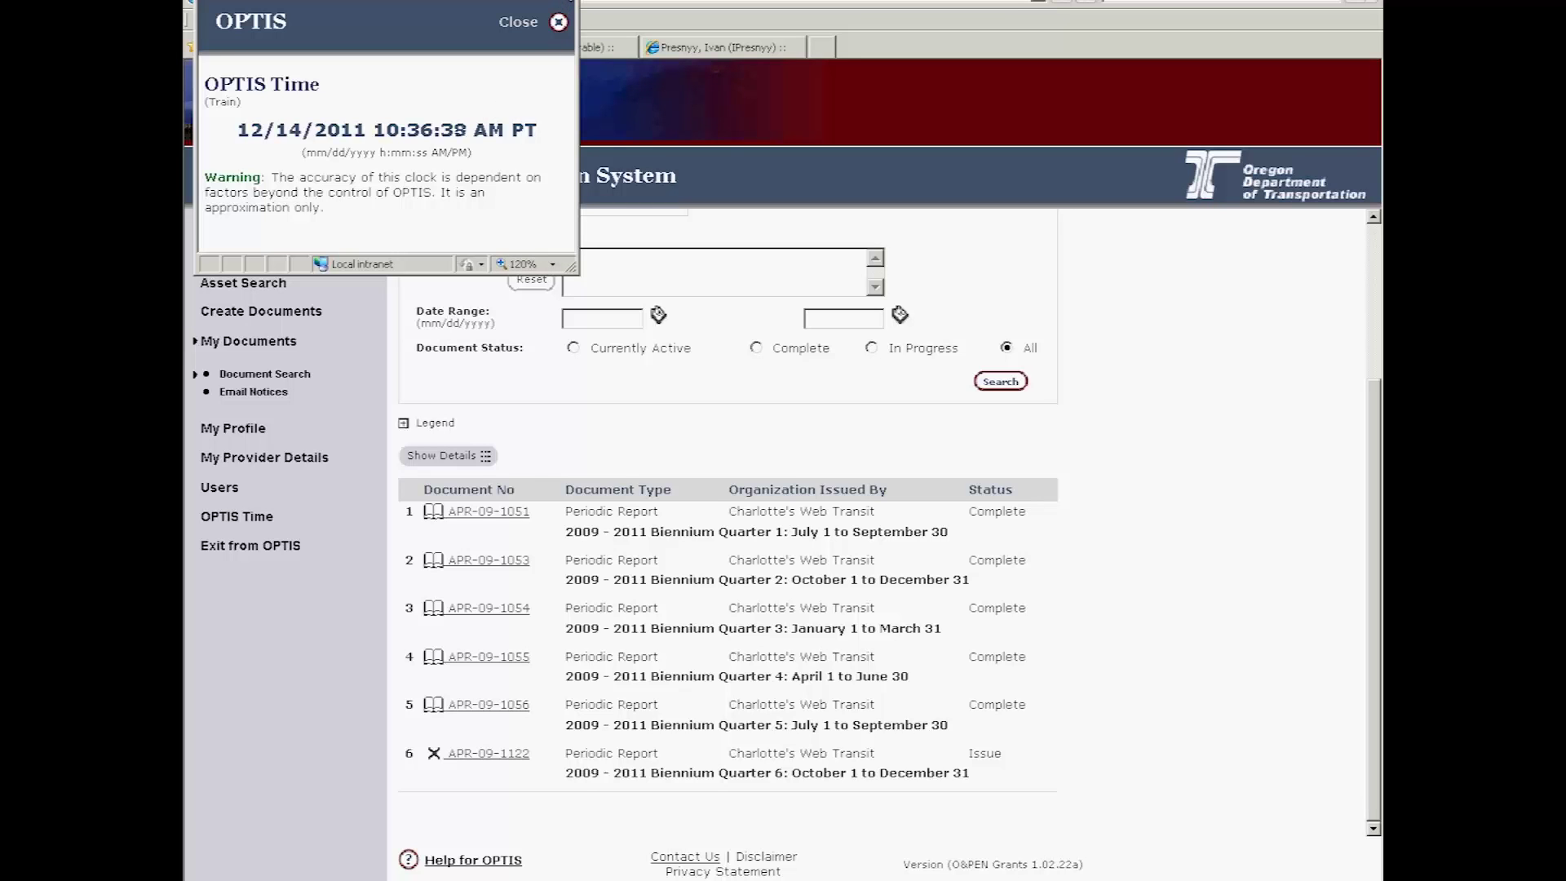
left_click(559, 22)
scroll(1225, 418, "up", 3)
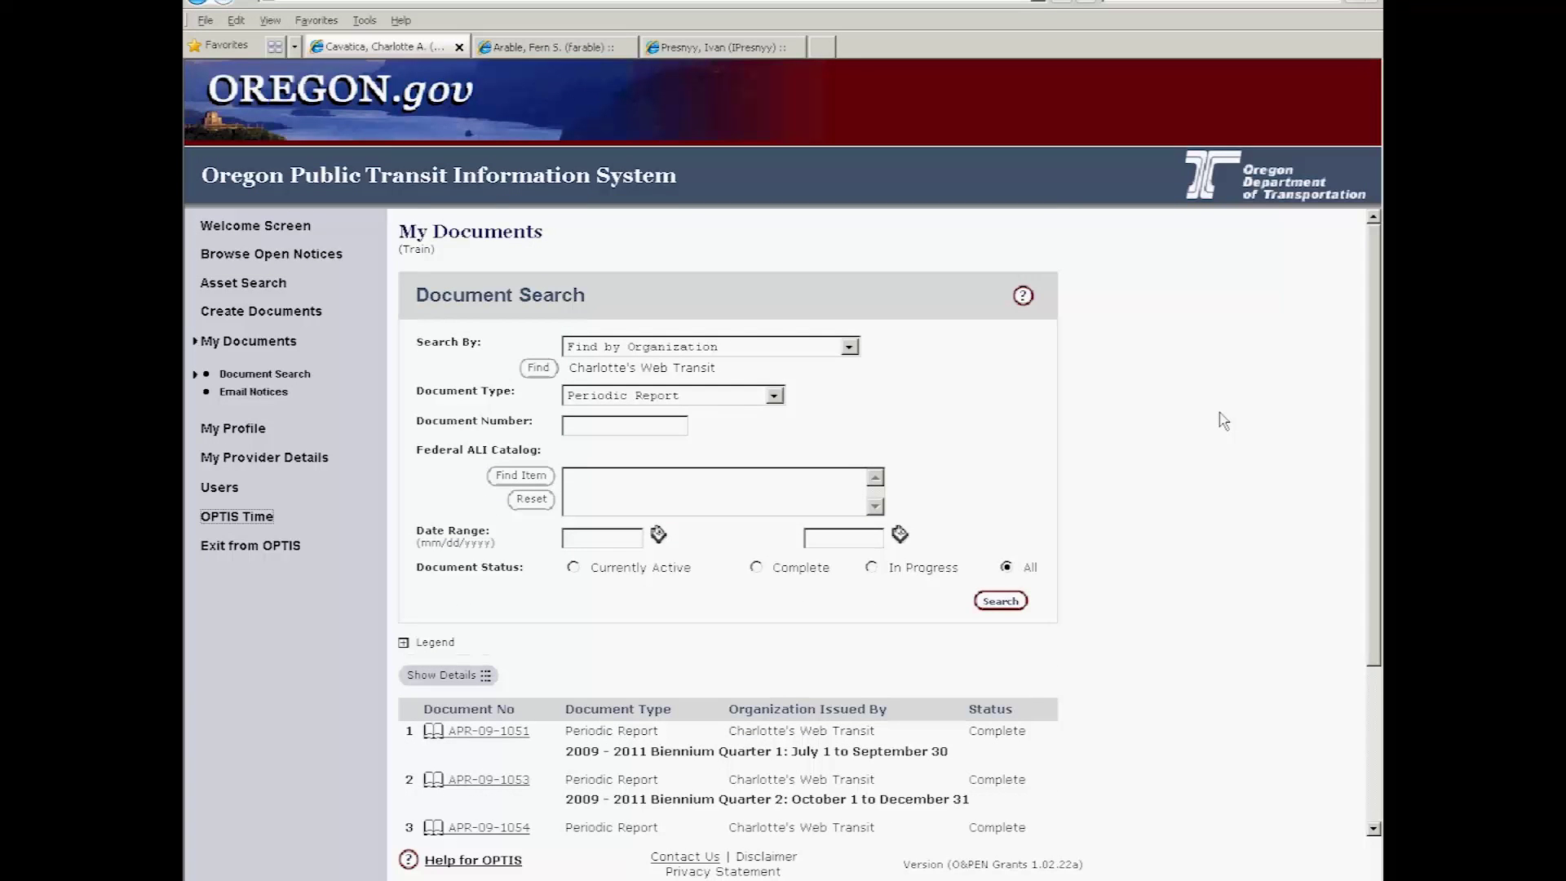